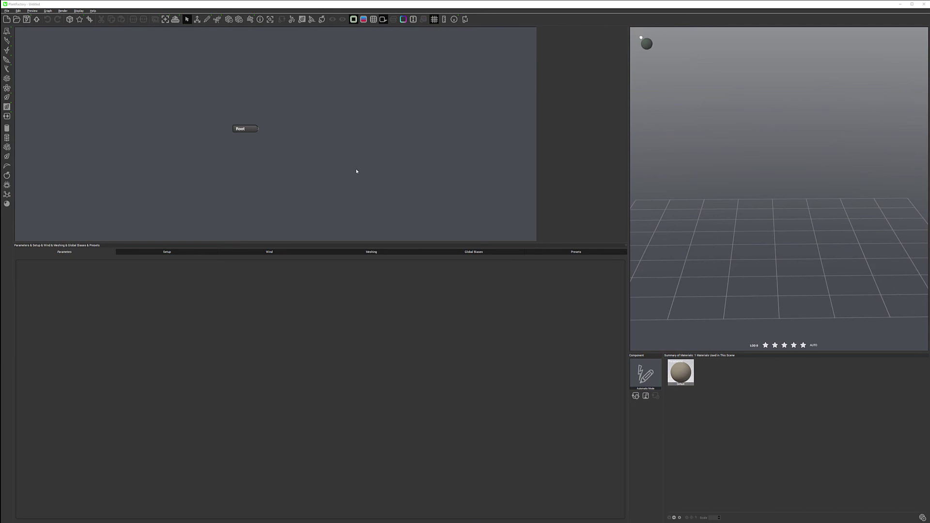
Add an 'Urchin' primitive node to the graph and place it beside the Root node.
left_click_drag(756, 213, 765, 212)
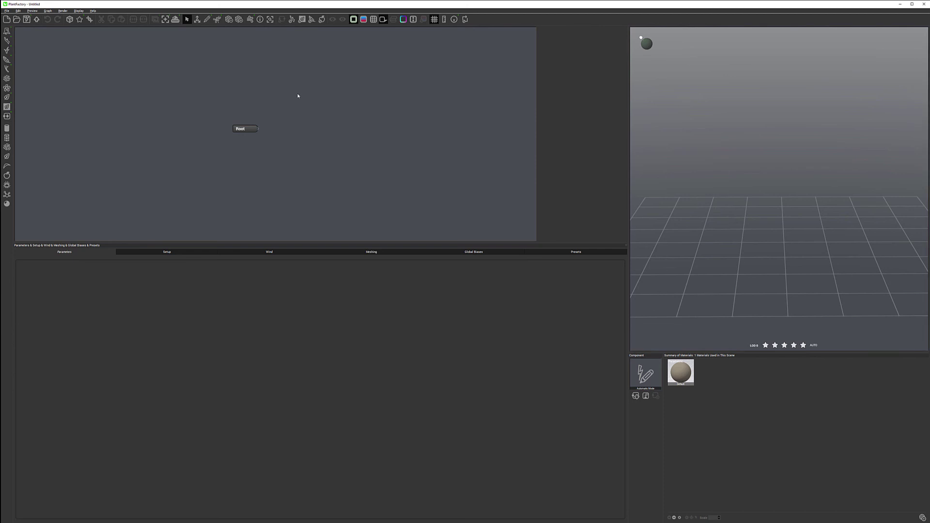
right_click(316, 117)
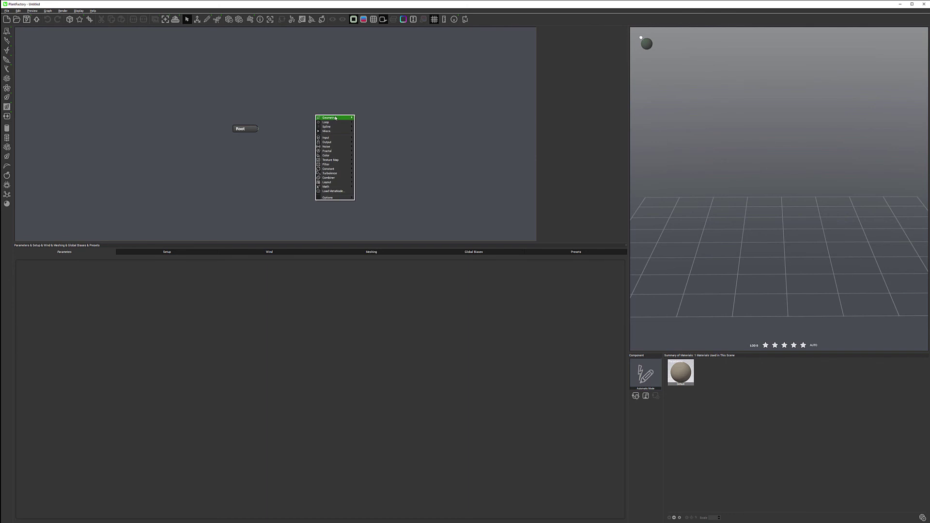
mouse_move(336, 118)
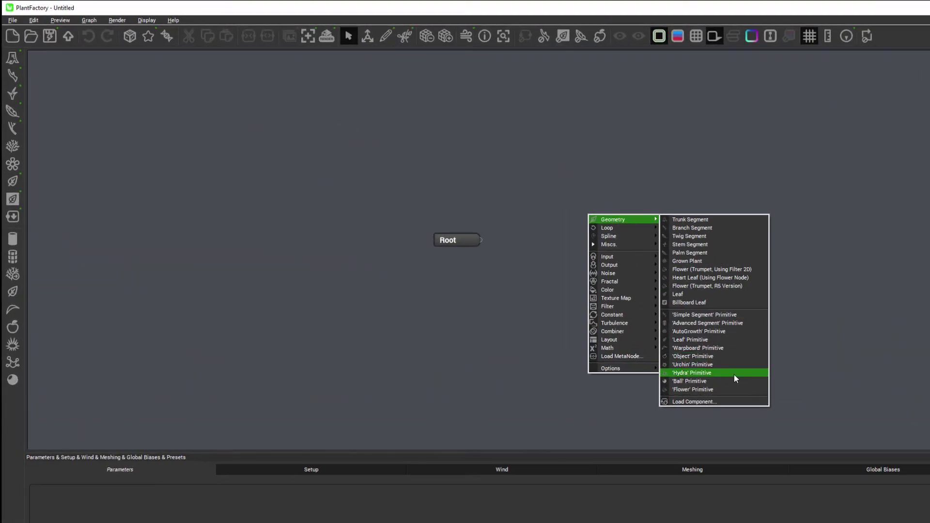
left_click(733, 366)
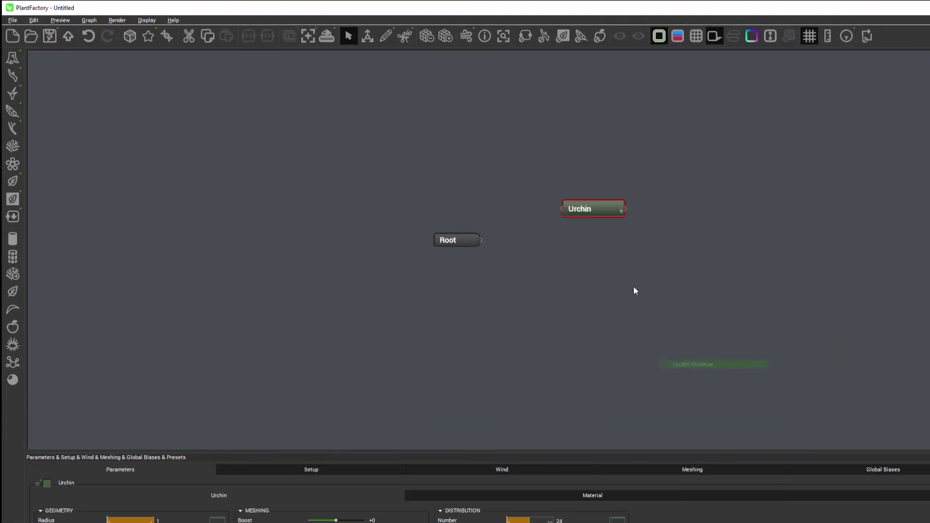
left_click_drag(596, 213, 597, 241)
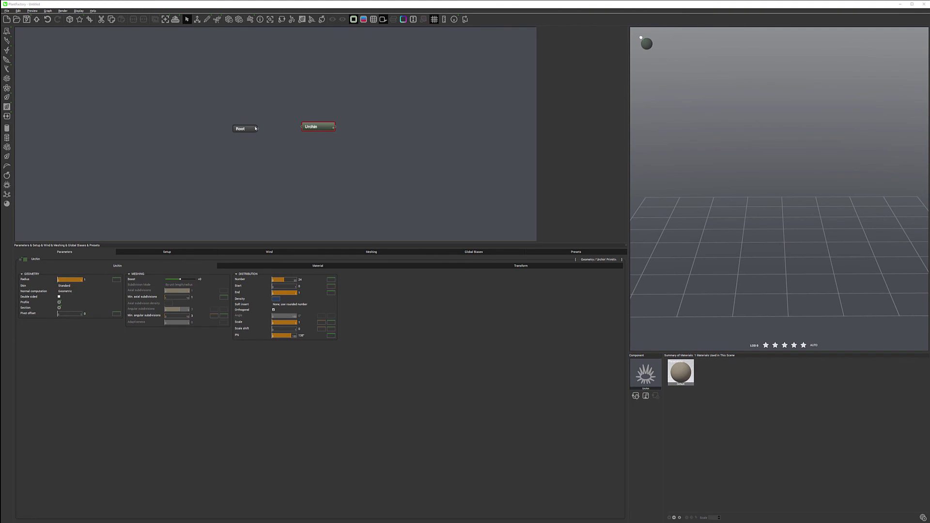
Rename the Urchin node as Pumpkin.
mouse_move(256, 129)
left_mouse_down()
mouse_move(217, 125)
mouse_move(255, 137)
left_mouse_up()
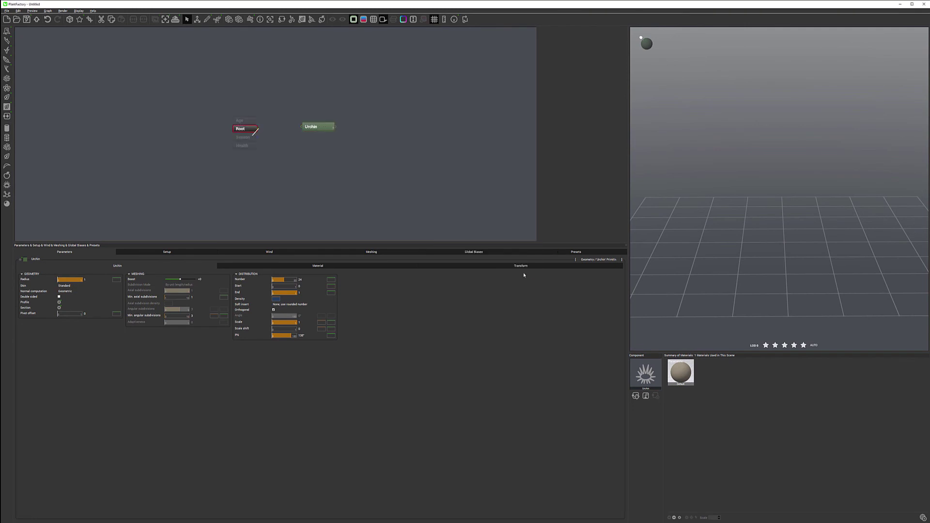
left_click(528, 274)
left_click(324, 127)
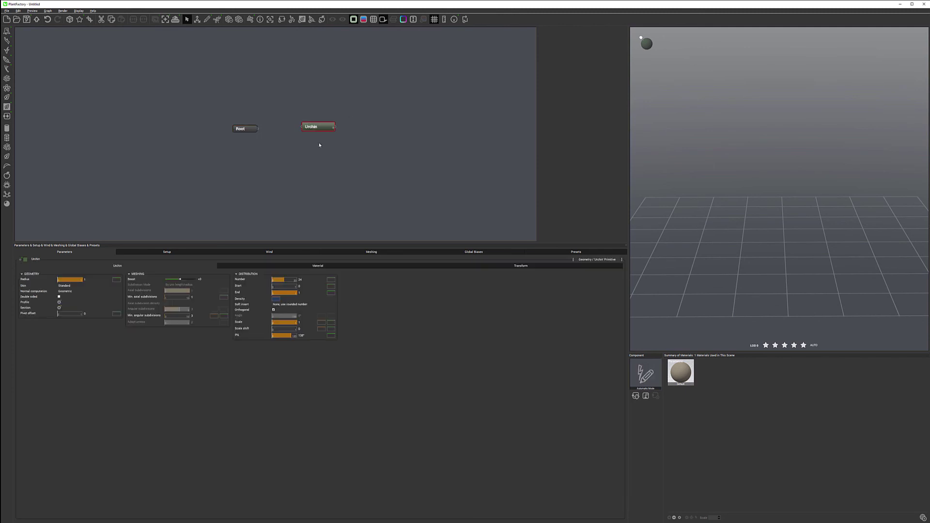
double_click(316, 127)
type("H")
key("Return")
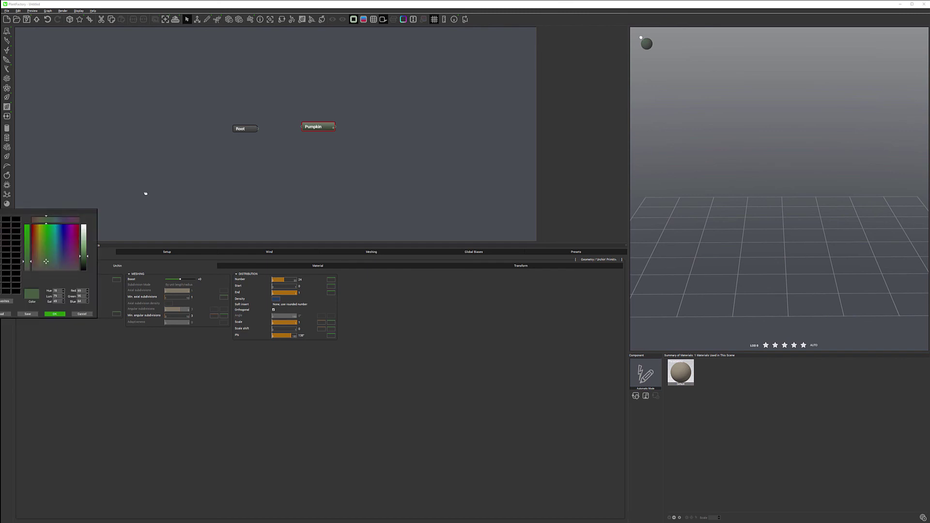
Color the Pumpkin node orange and connect it to the Root node's output.
left_click(25, 260)
left_click(213, 183)
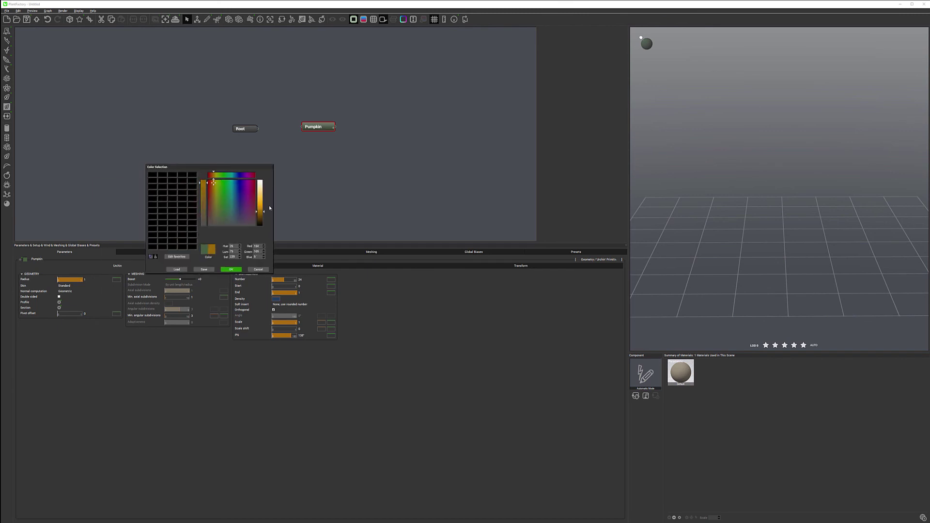
left_click_drag(259, 211, 259, 208)
left_click_drag(215, 184, 211, 183)
left_click(232, 270)
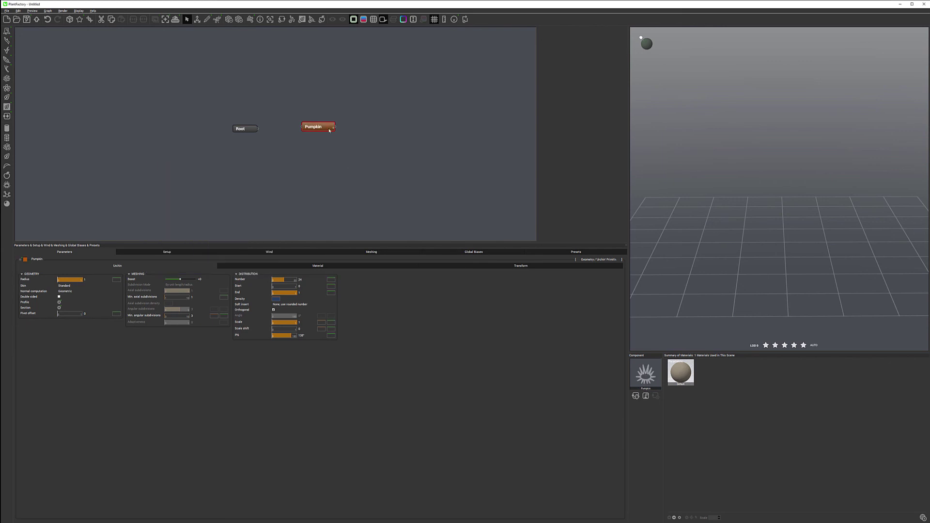
left_click_drag(328, 127, 318, 128)
left_click_drag(258, 129, 317, 135)
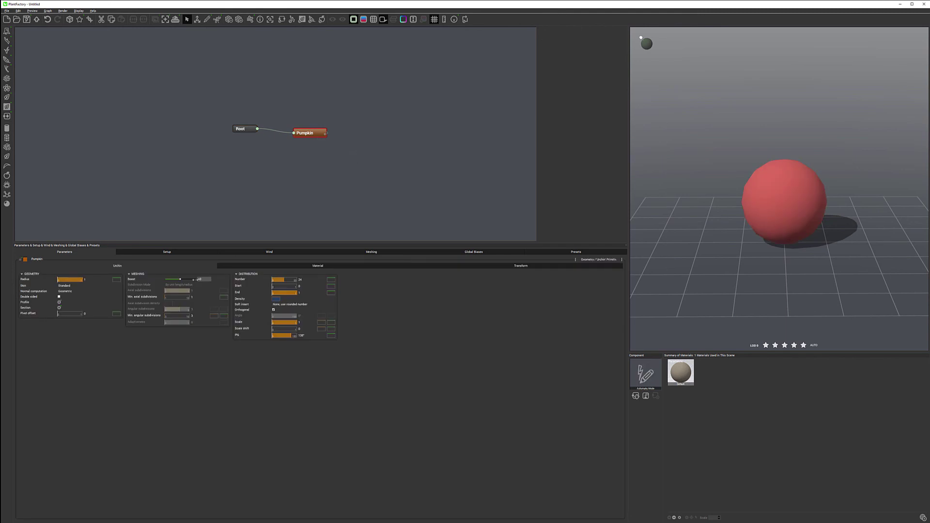
left_click(59, 302)
left_click(564, 205)
left_click(563, 296)
left_click(564, 205)
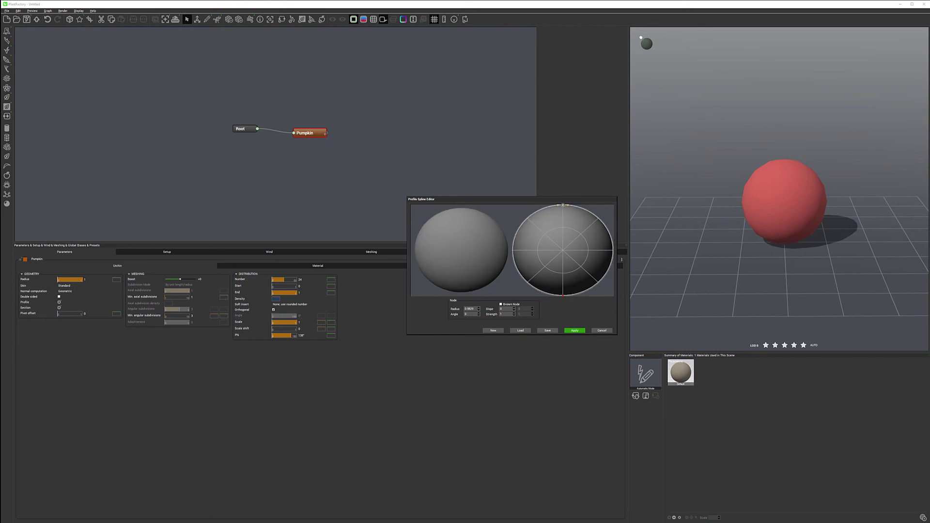
left_click(514, 251)
left_click(613, 251)
Pull the profile's top and bottom points inward to flatten the sphere, and apply the profile.
left_click_drag(563, 206, 562, 219)
left_click_drag(564, 293, 564, 280)
left_click_drag(563, 217, 562, 214)
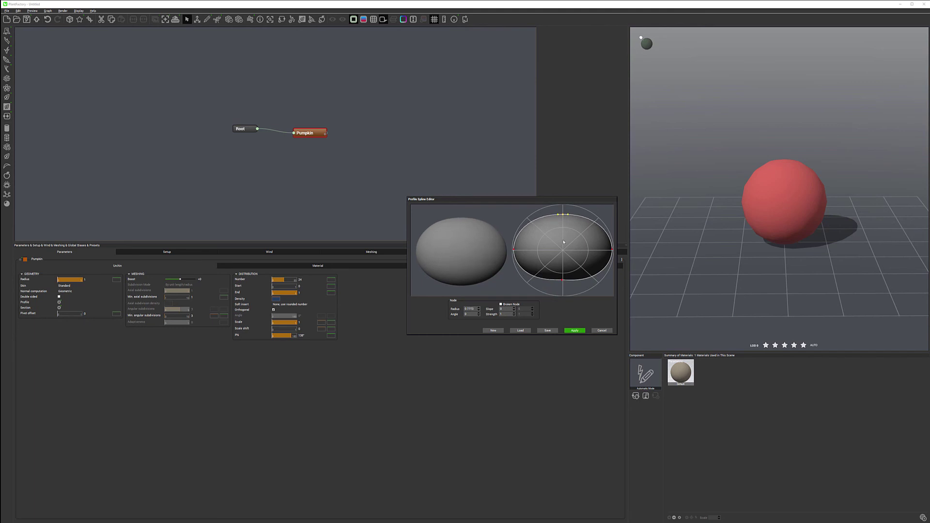
left_click_drag(562, 279, 562, 282)
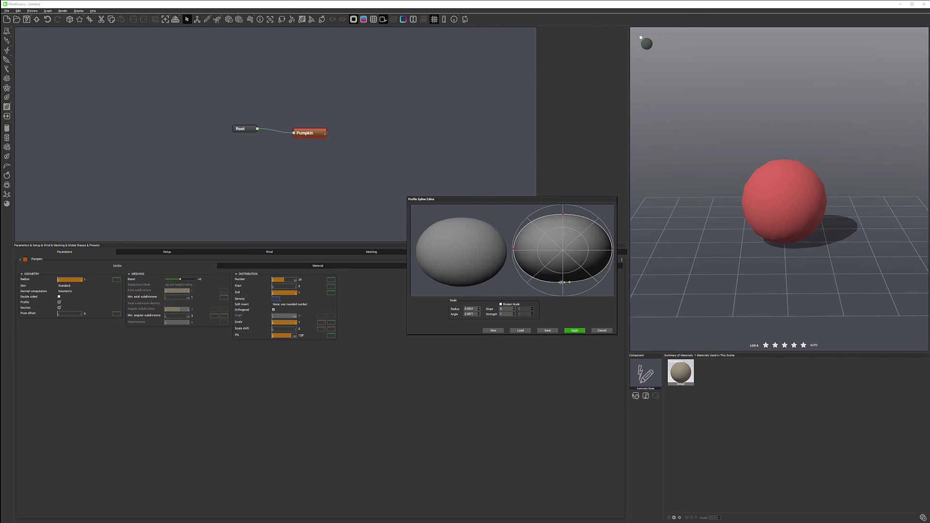
left_click(574, 331)
left_click(574, 331)
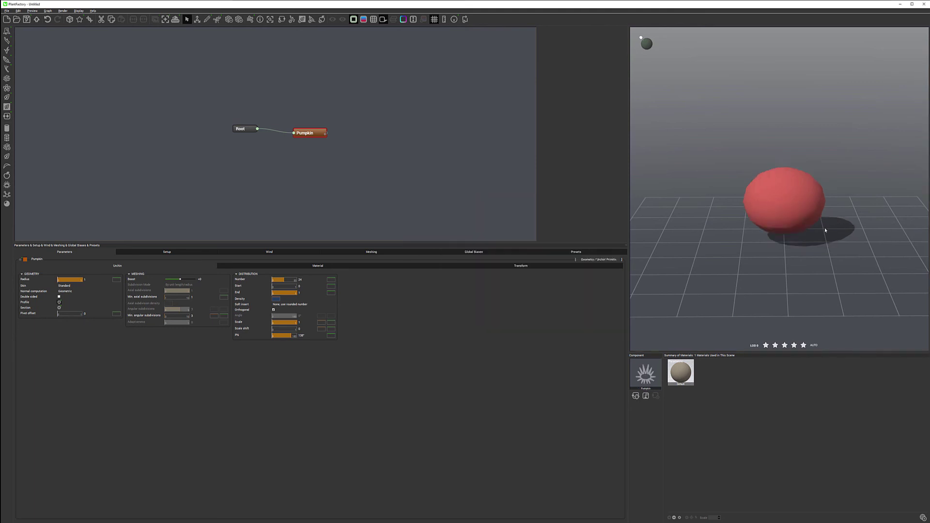
Add a ring of control points around the outline of the Pumpkin's section spline.
mouse_move(815, 225)
left_mouse_down()
mouse_move(780, 192)
mouse_move(830, 226)
left_mouse_up()
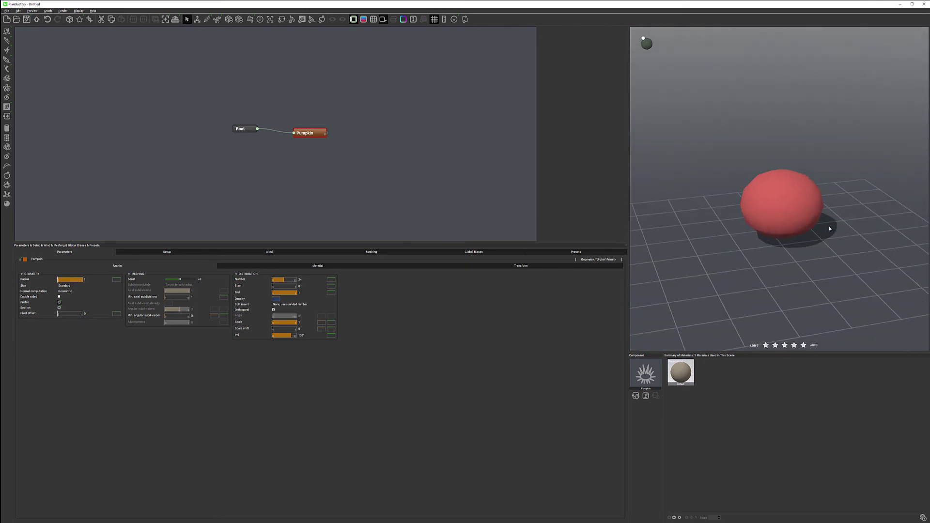
left_click(59, 307)
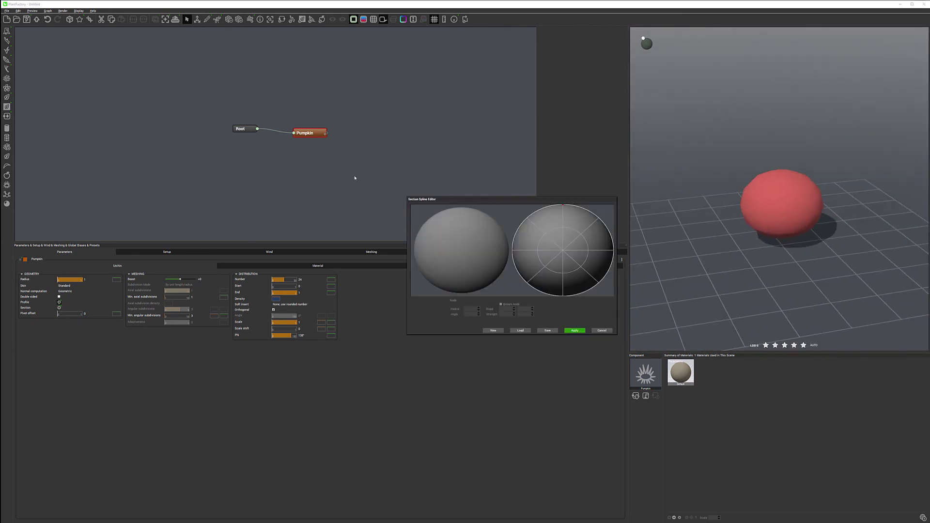
left_click(513, 252)
left_click(516, 231)
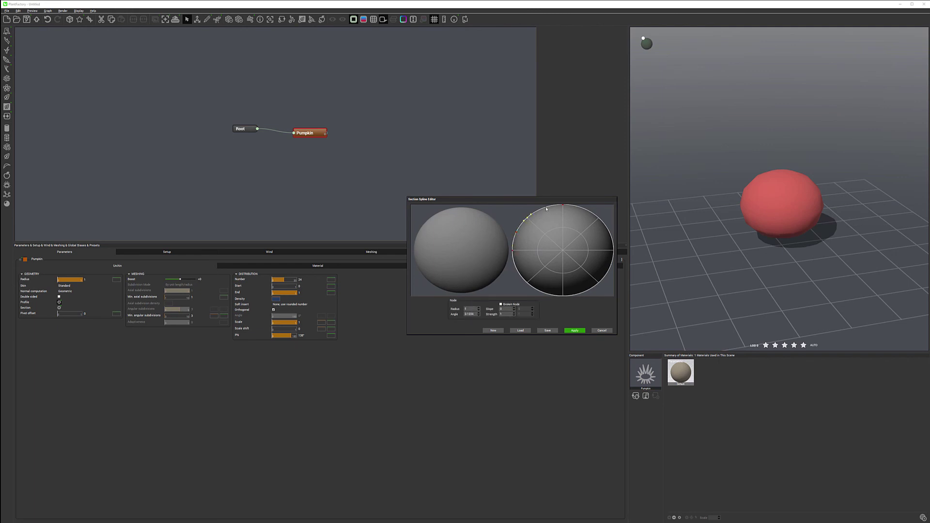
left_click(599, 218)
left_click(609, 232)
left_click(613, 250)
left_click(609, 270)
left_click(600, 282)
left_click_drag(564, 296, 519, 271)
Insert slightly indented points between the ring points along the upper and right-hand parts of the section outline to form grooves.
left_click_drag(515, 238, 561, 209)
left_click(578, 208)
left_click(591, 216)
left_click(601, 226)
left_click(610, 239)
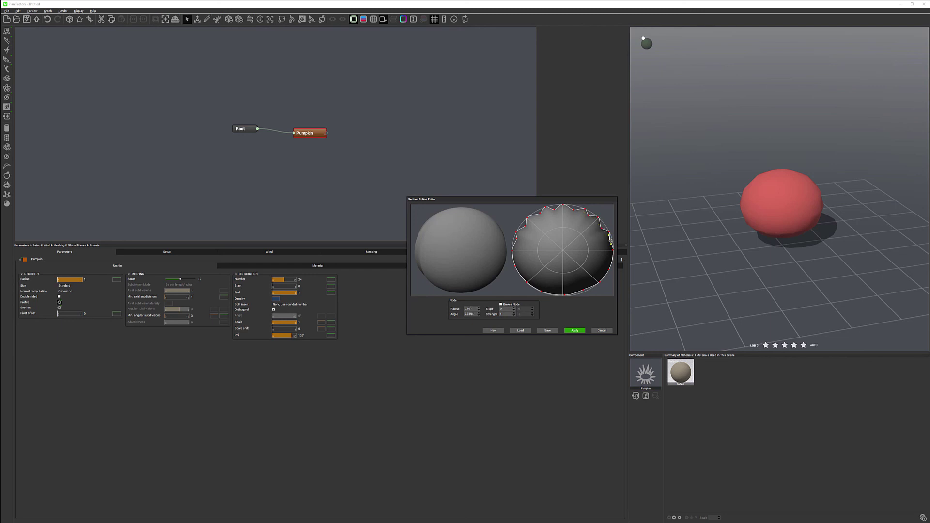
left_click_drag(613, 262, 609, 261)
left_click(601, 275)
left_click(591, 289)
left_click(584, 293)
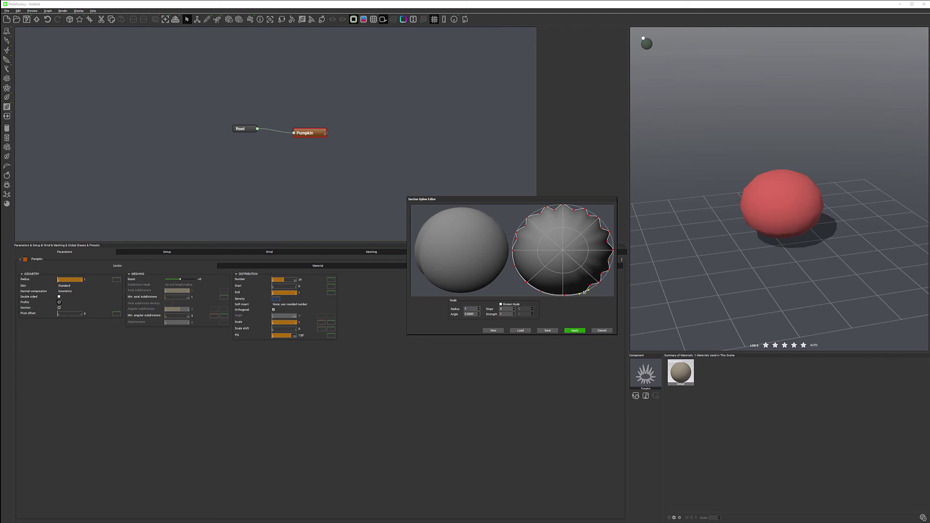
Complete the grooves along the bottom and lower-left of the section outline, apply it, and raise the Pumpkin's meshing boost to +2.
left_click(573, 292)
left_click(548, 292)
left_click(535, 287)
left_click_drag(536, 288, 536, 288)
left_click(522, 276)
left_click_drag(514, 260, 517, 258)
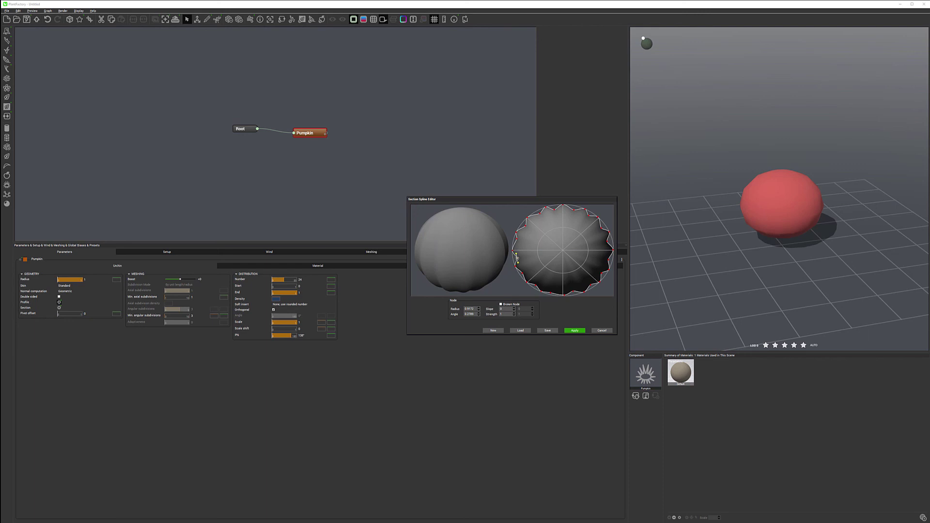
left_click(575, 332)
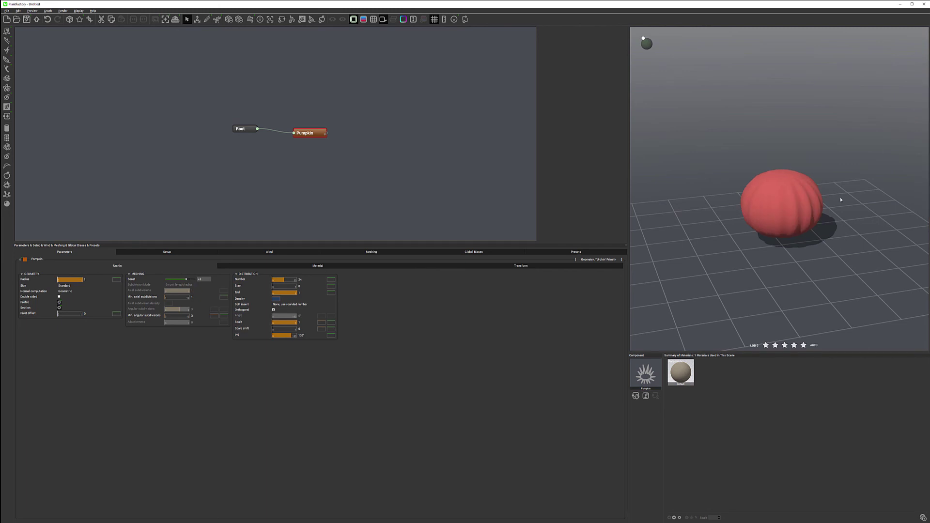
left_click_drag(834, 197, 832, 174)
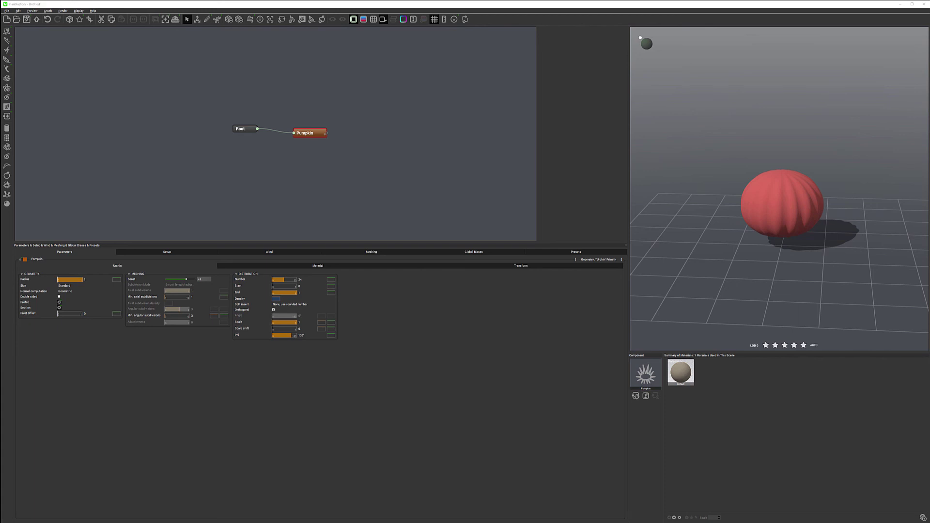
Add a Branch Segment node and connect it to the Pumpkin node's output.
right_click(386, 129)
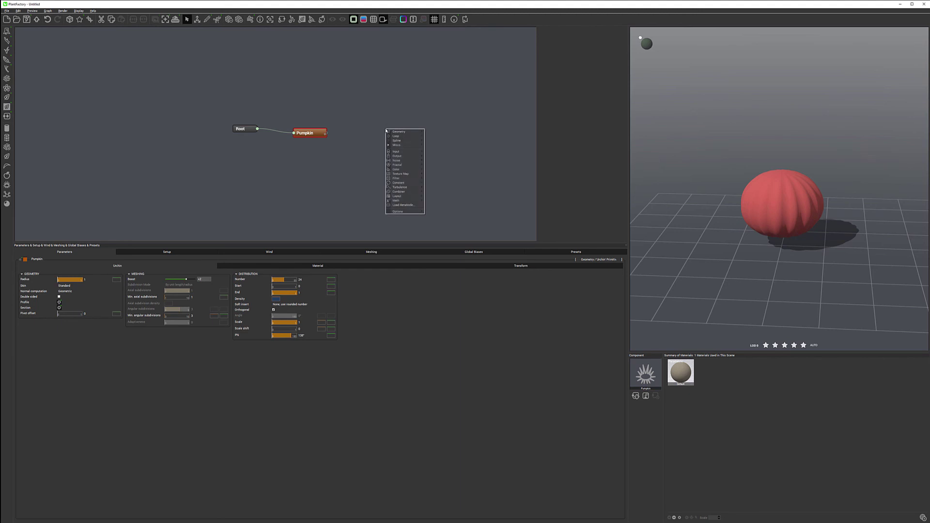
mouse_move(402, 131)
left_click(459, 137)
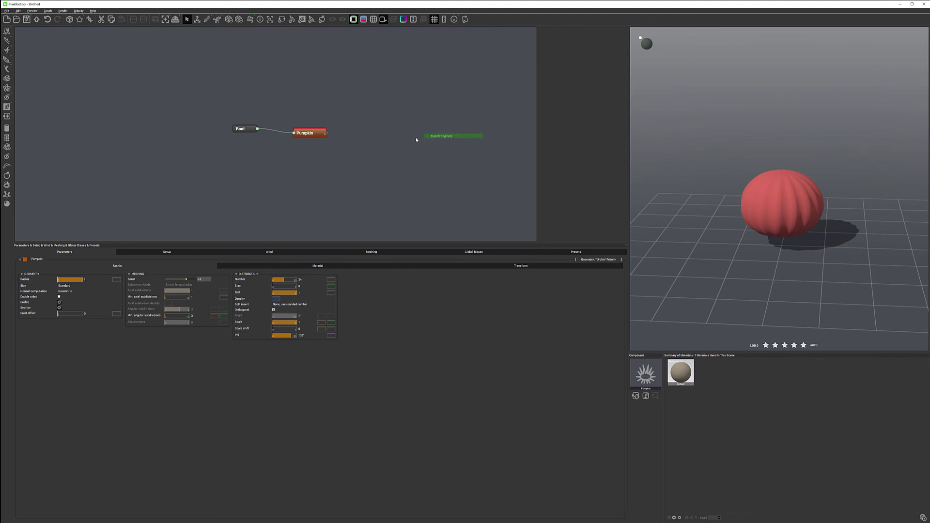
left_click_drag(348, 131, 325, 134)
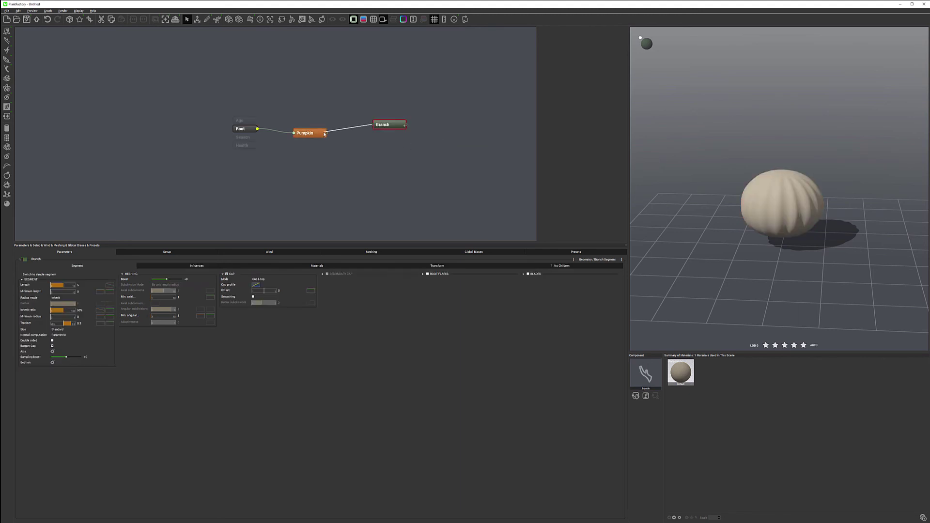
left_click_drag(392, 123, 380, 113)
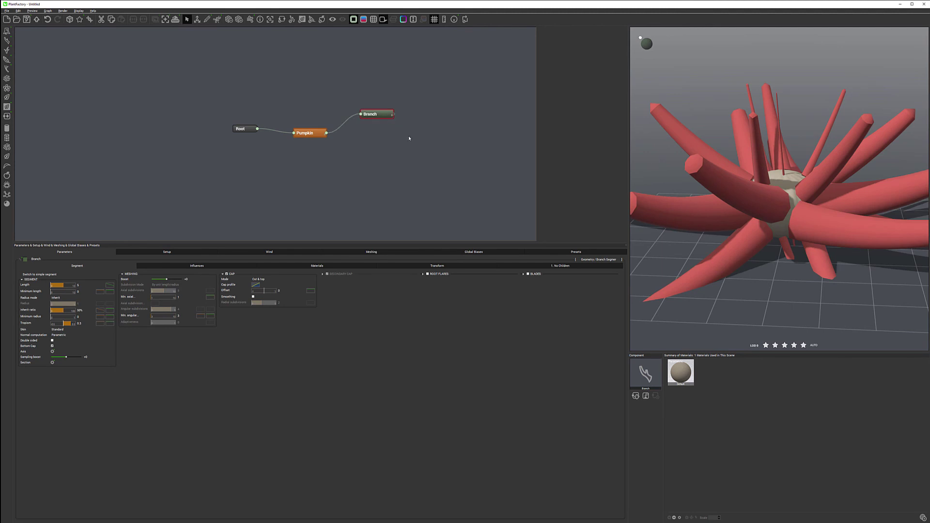
Set the Pumpkin's distribution Number to 1 and Start to 1 for a single stem at the top.
left_click_drag(318, 135, 300, 115)
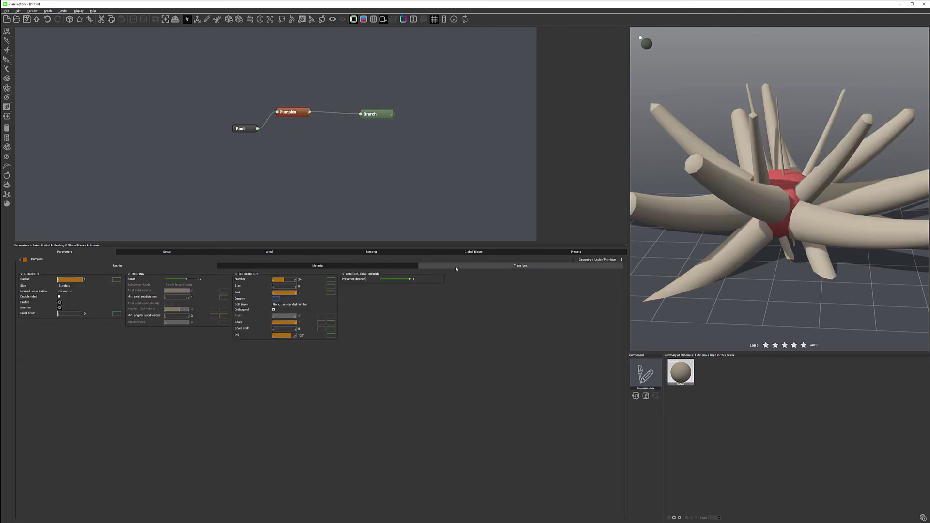
left_click(300, 280)
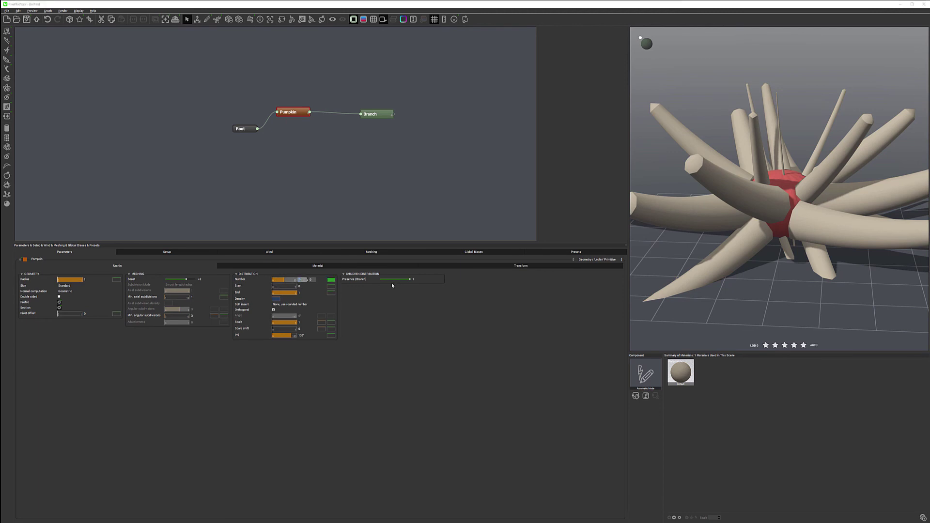
key("Tab")
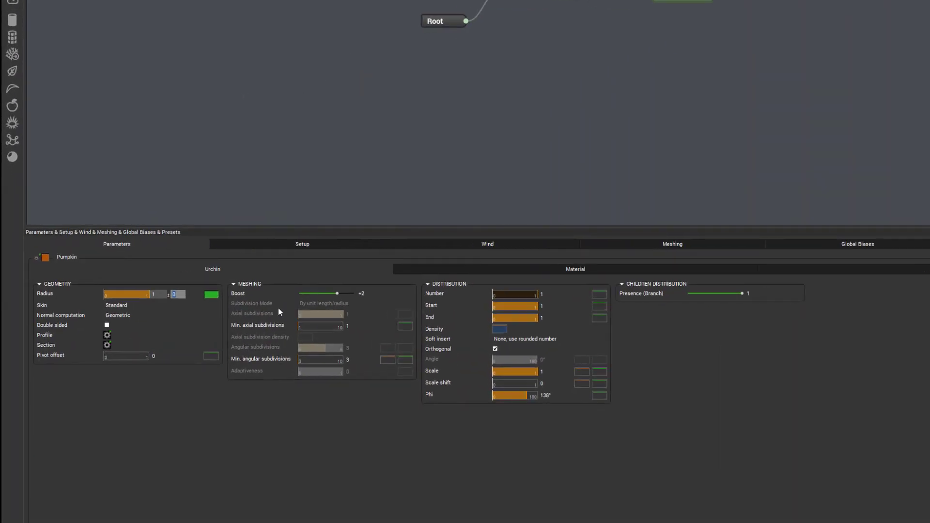
Set the Pumpkin's radius to 1.3 with a random variation of 1.
type("1")
key("Return")
key("Return")
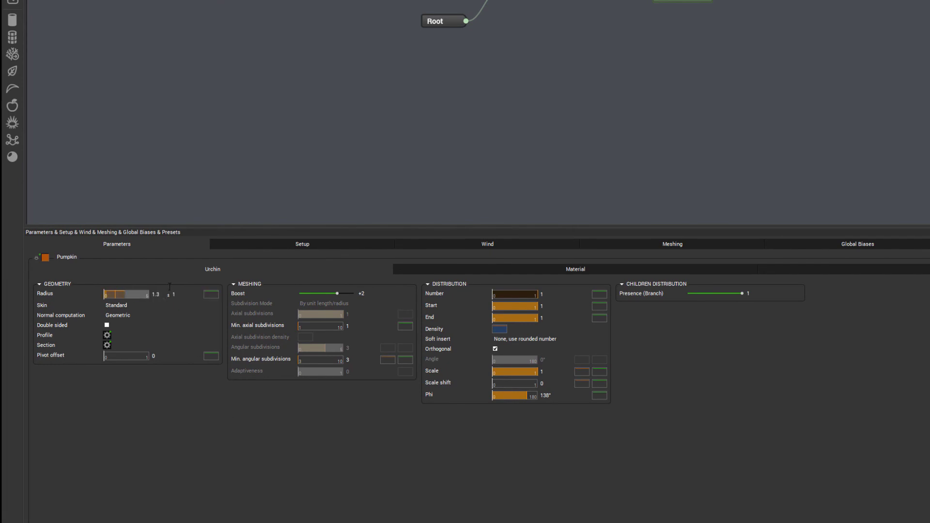
Generate several new random seeds for the plant to preview the pumpkin's size variations.
left_click(314, 244)
left_click(50, 326)
left_click(49, 326)
left_click(50, 325)
left_click(49, 326)
left_click(49, 326)
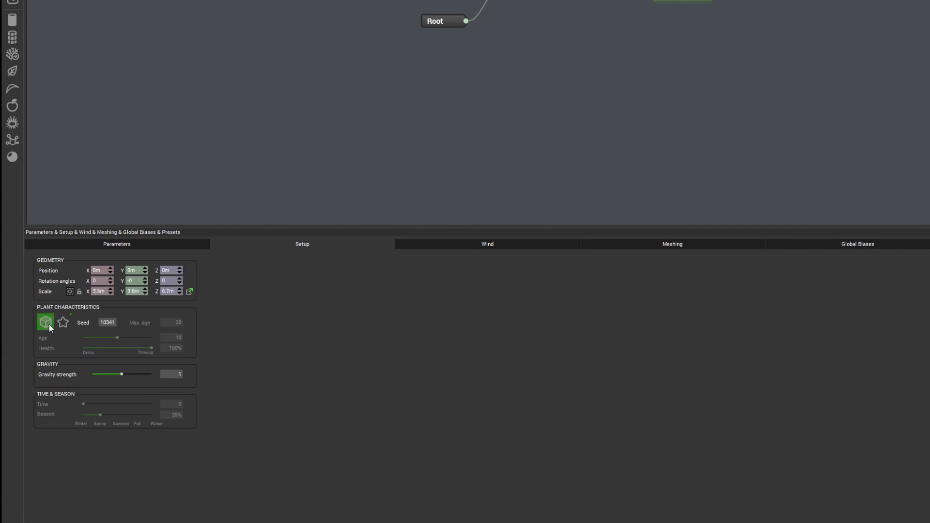
left_click(49, 325)
left_click(49, 326)
left_click(50, 326)
left_click(49, 326)
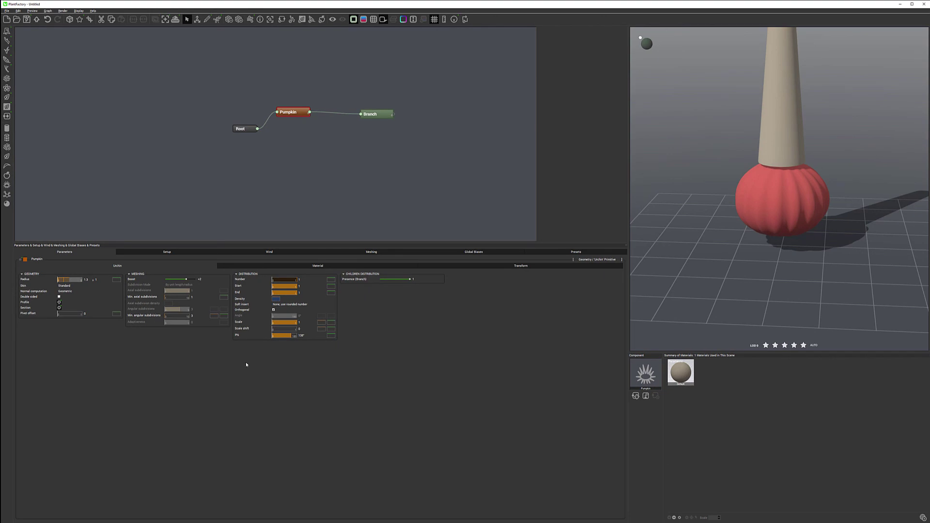
Set the Branch segment's length to 6 with a random variation of 2.
left_click(378, 112)
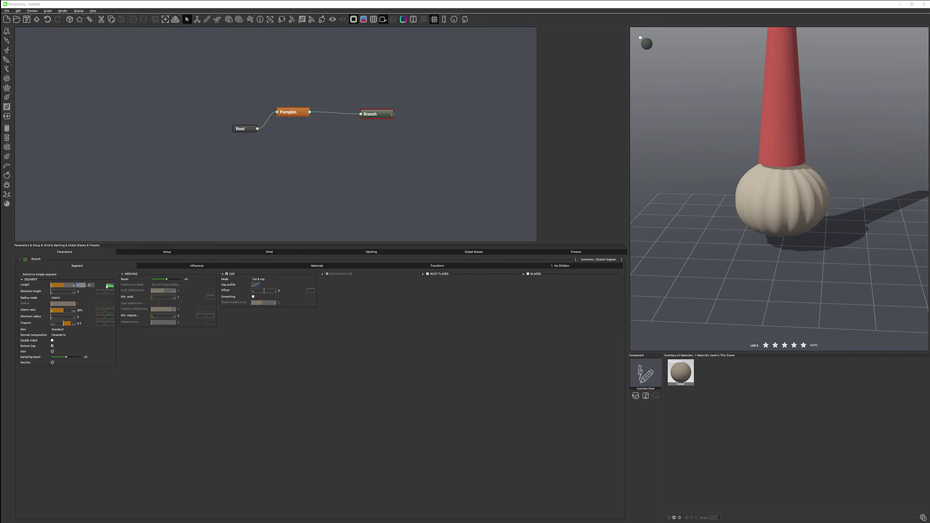
left_click_drag(78, 285, 95, 269)
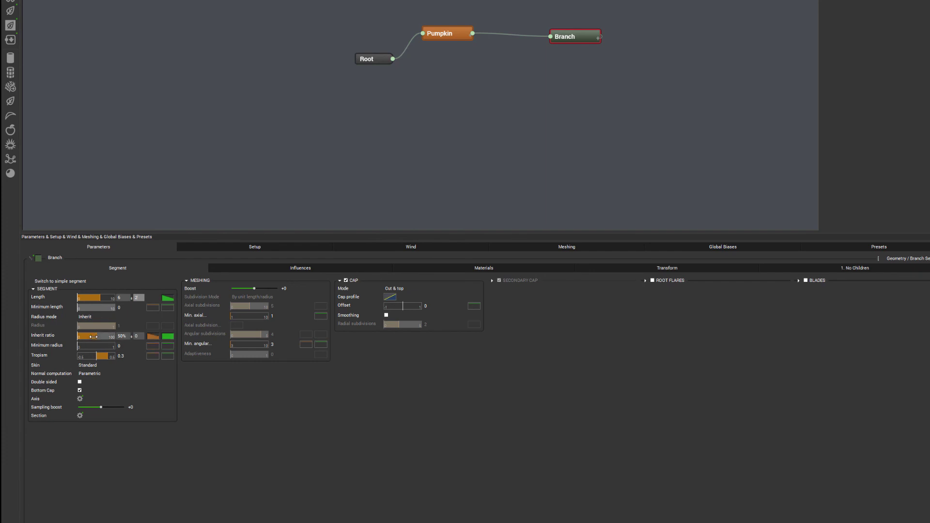
Switch the Branch's radius mode to User defined and set its radius to 0.3.
left_click(109, 317)
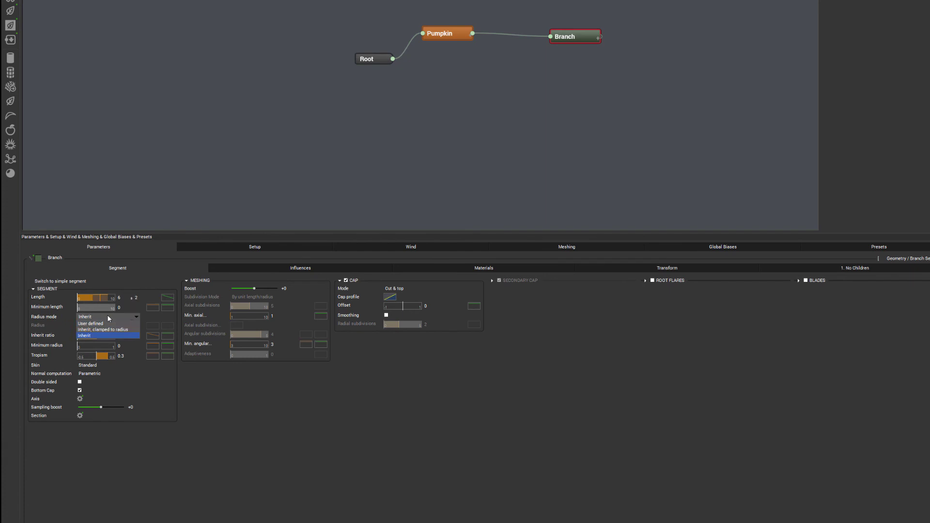
left_click(104, 323)
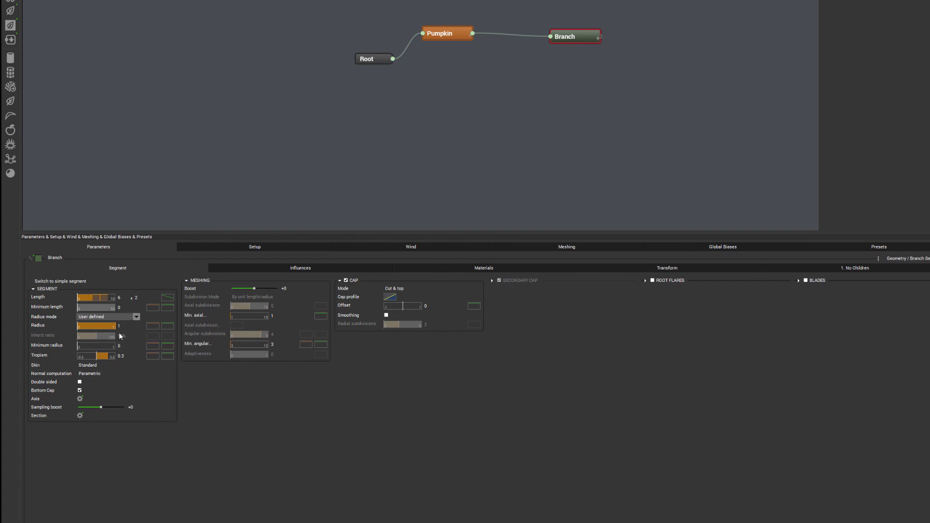
left_click_drag(117, 329, 85, 321)
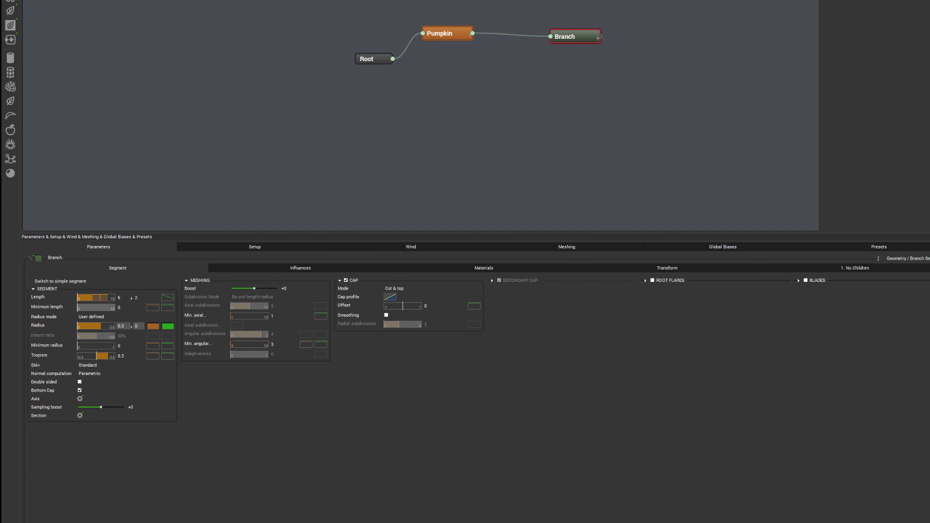
Shape the Branch's radius profile to drop steeply from full width to about 0.35 at 0.2, then taper to about 0.32 at the tip.
left_click(149, 327)
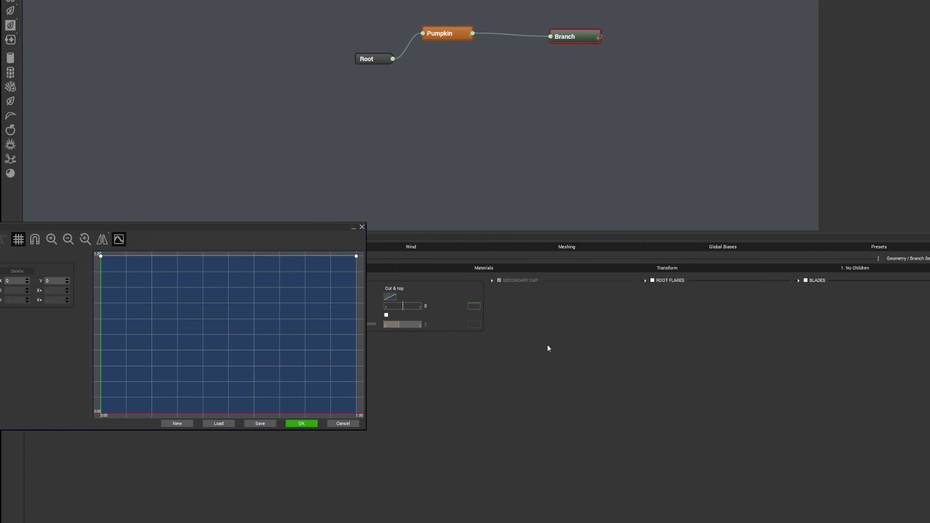
left_click(155, 255)
left_click_drag(155, 255, 170, 349)
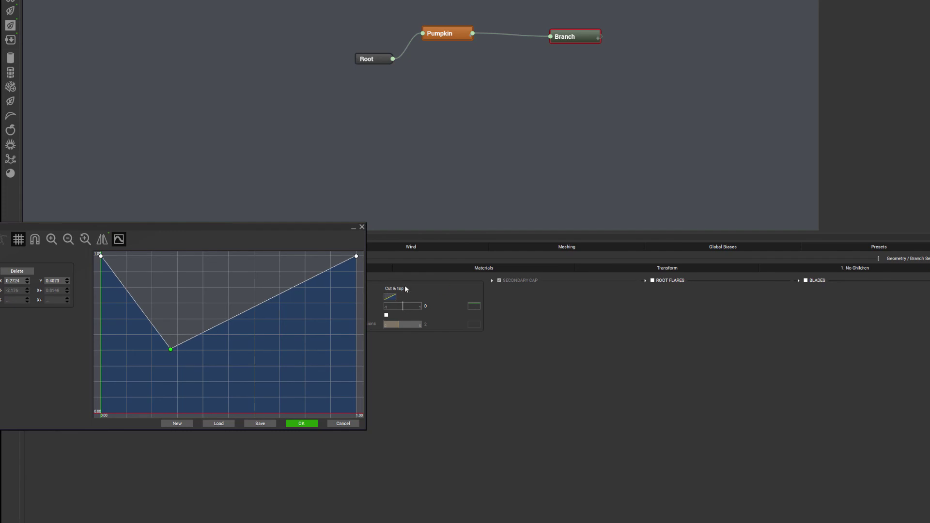
left_click_drag(357, 257, 357, 351)
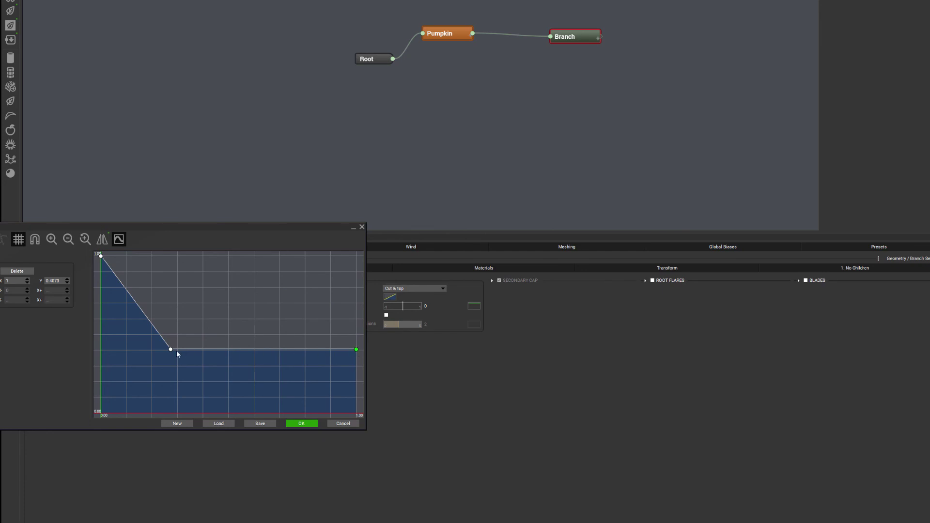
left_click_drag(172, 351, 157, 352)
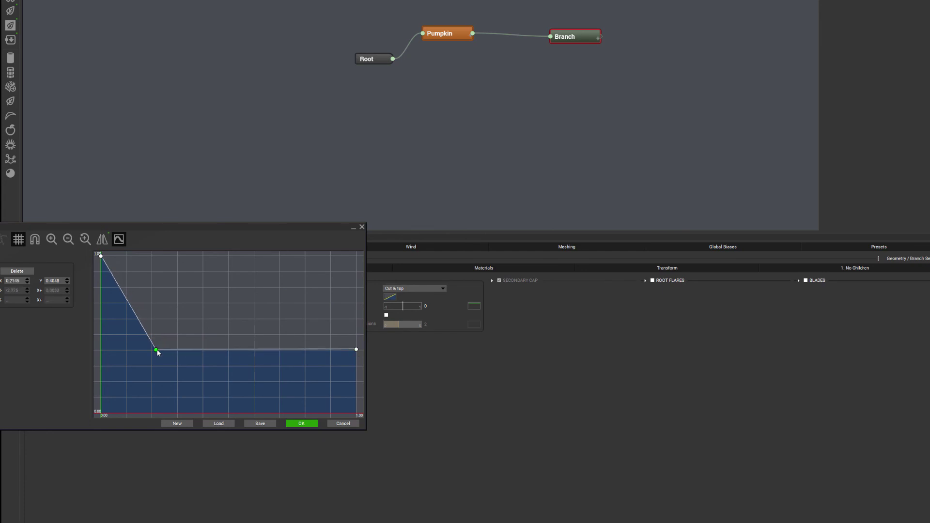
left_click_drag(356, 351, 357, 366)
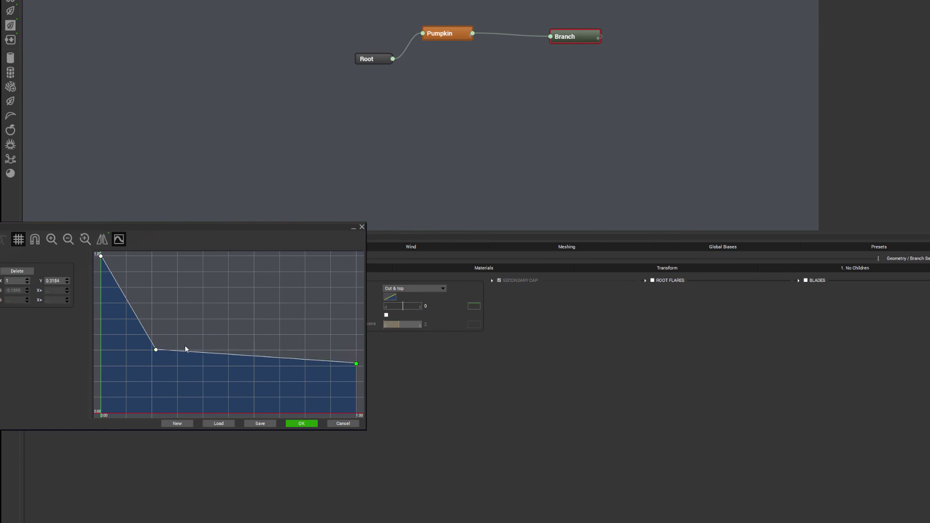
left_click_drag(157, 350, 155, 360)
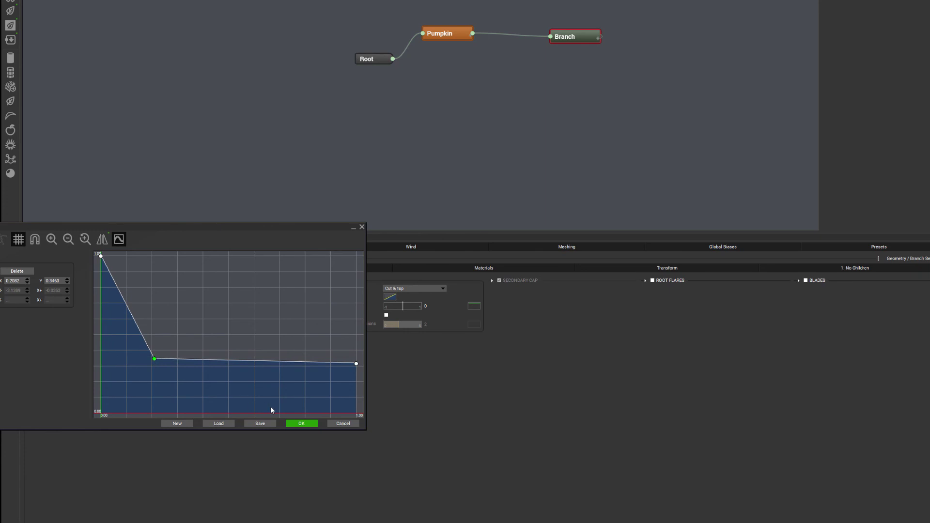
left_click(301, 424)
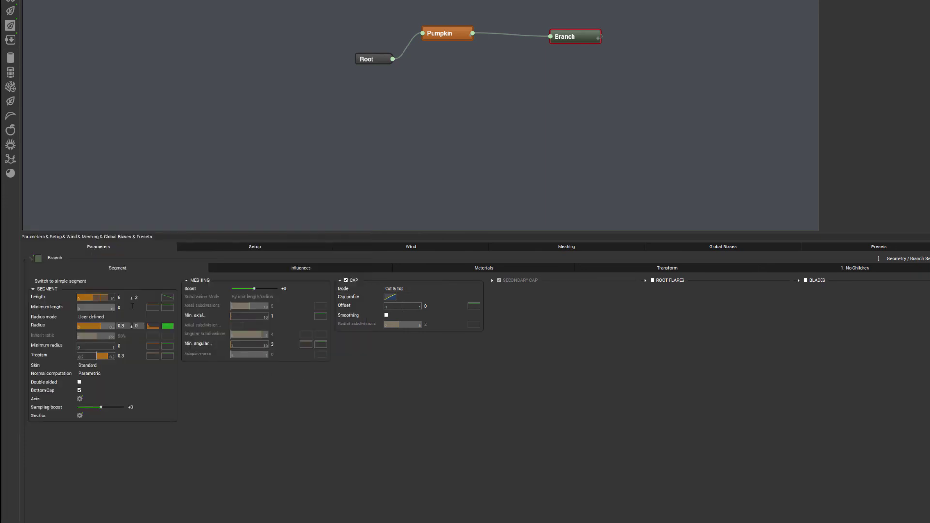
Raise the Branch's tropism to 0.5 and enable its interactions with Ground and object.
mouse_move(160, 355)
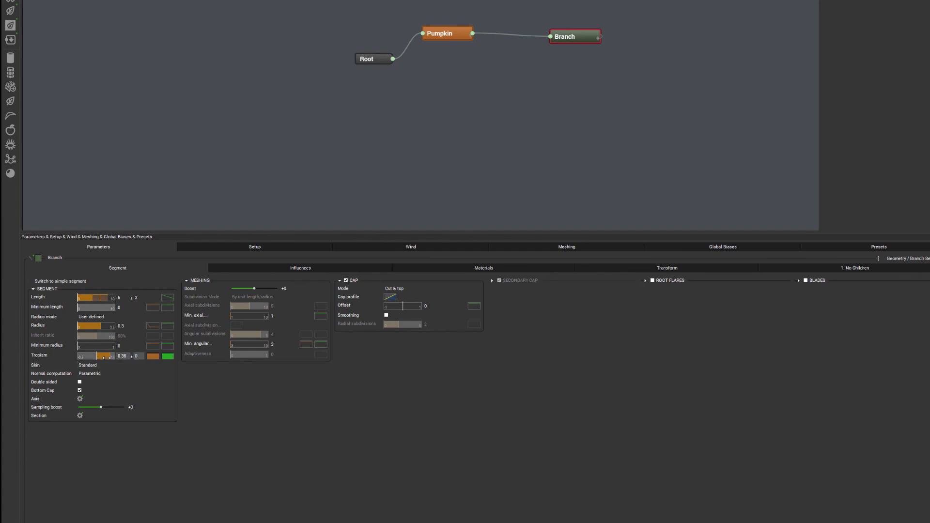
left_click_drag(107, 358, 126, 361)
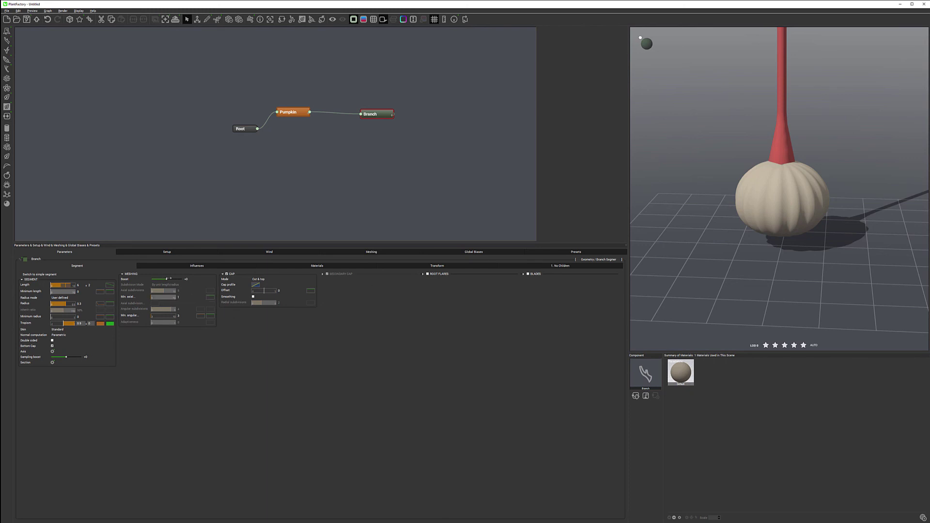
left_click(219, 264)
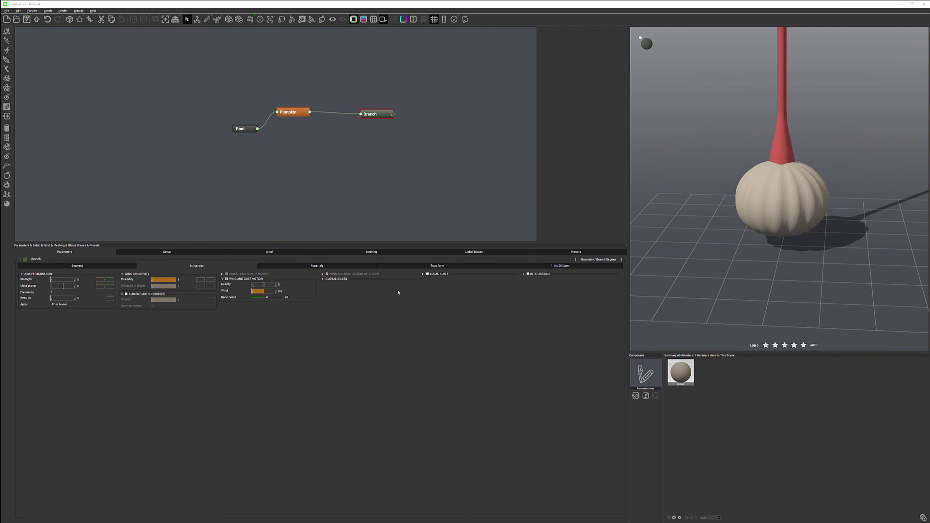
left_click(528, 274)
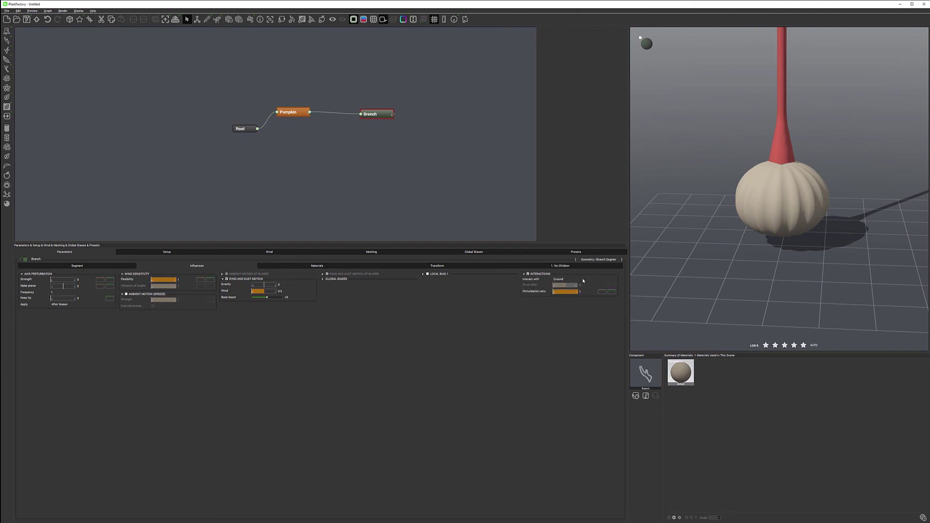
left_click(579, 279)
left_click(572, 287)
Lower the Branch's Z offset slightly.
left_click(433, 267)
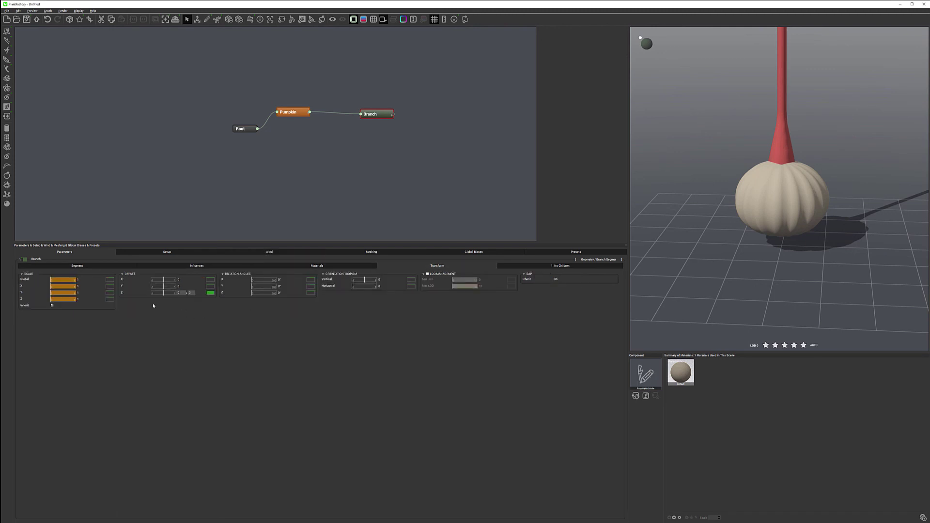
left_click_drag(162, 294, 159, 294)
Enable Local Bias 1 in the Branch's influences with the type Curl.
left_click(197, 267)
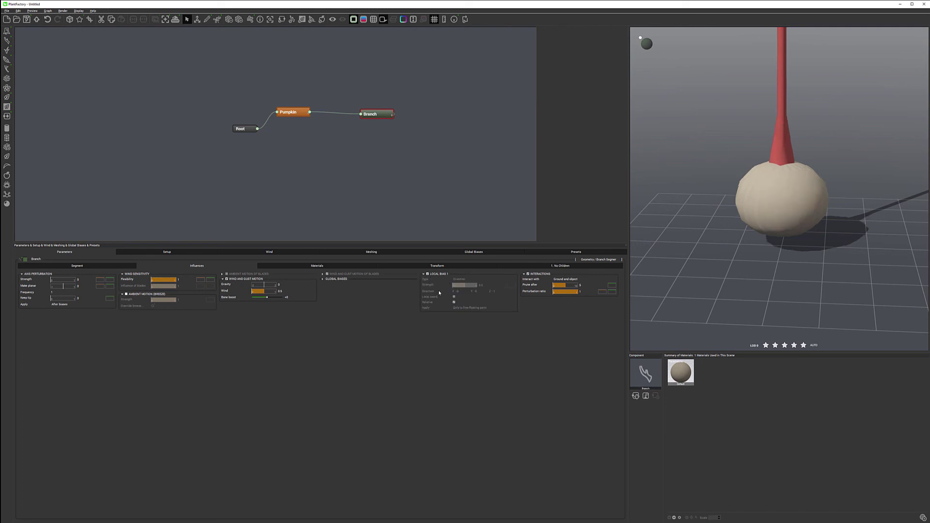
left_click(440, 300)
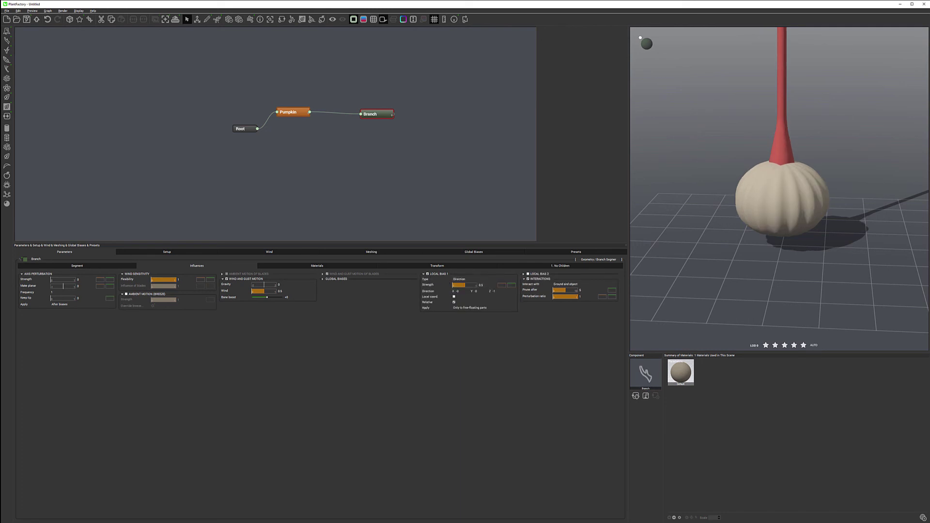
left_click(470, 280)
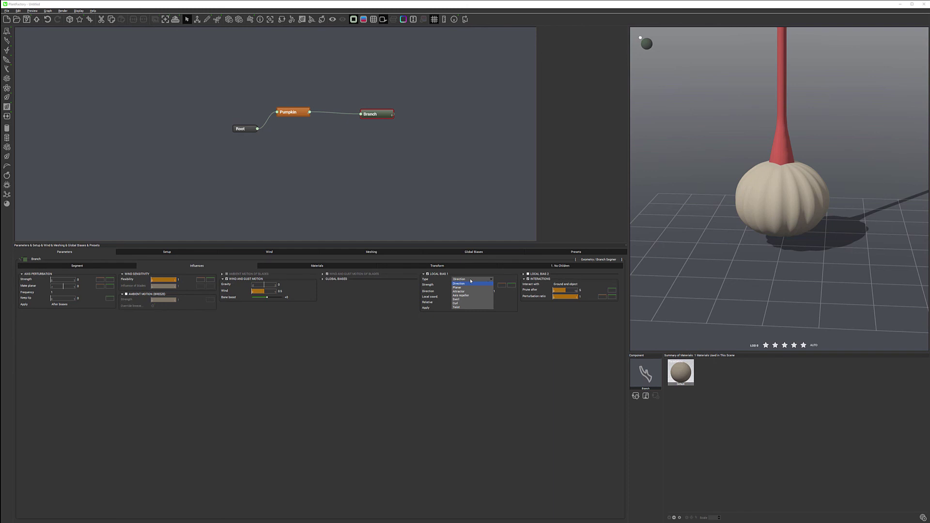
left_click(466, 303)
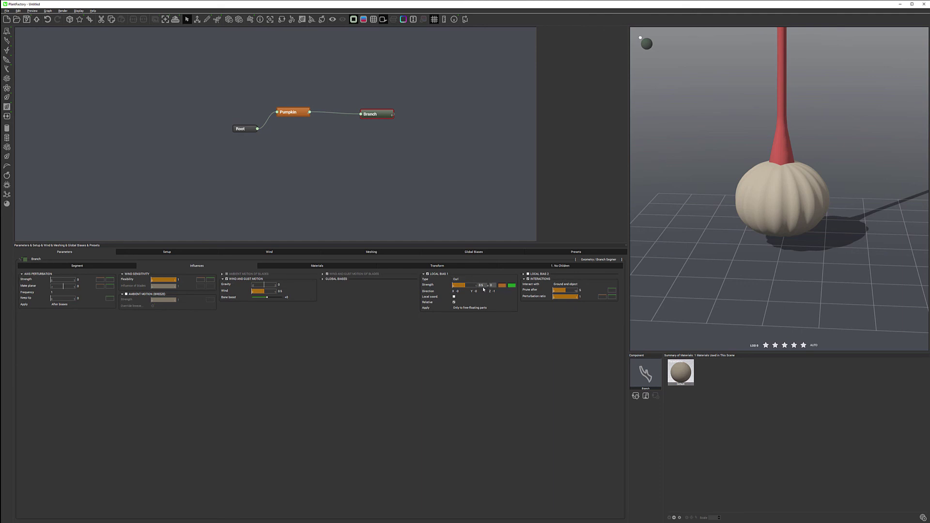
Set the Curl bias's strength to 2 with a variation of 1 and its direction to X 1, Y 1, Z 0.
left_click(481, 285)
type("2")
left_click(496, 291)
left_click(459, 291)
type("1")
key("Tab")
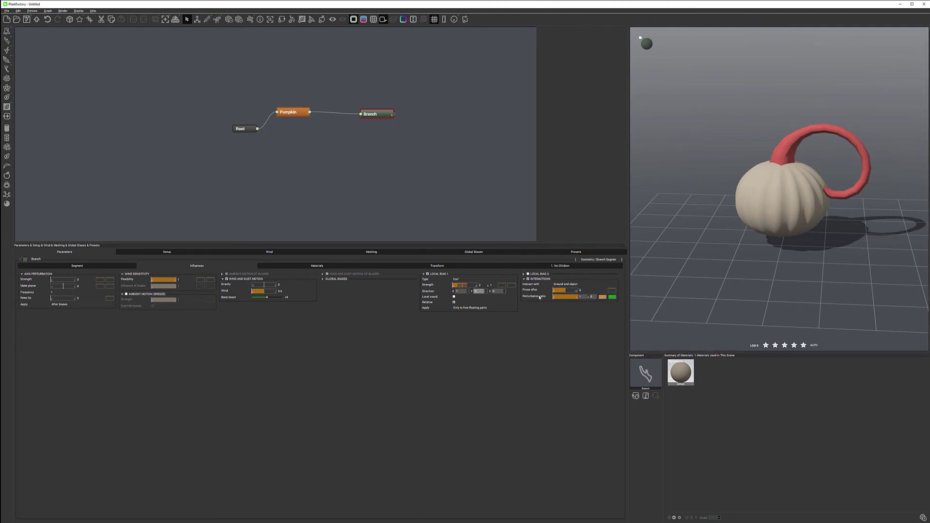
Edit the Curl bias's strength profile so it falls from full at the base to about 0 at the tip.
left_click(502, 286)
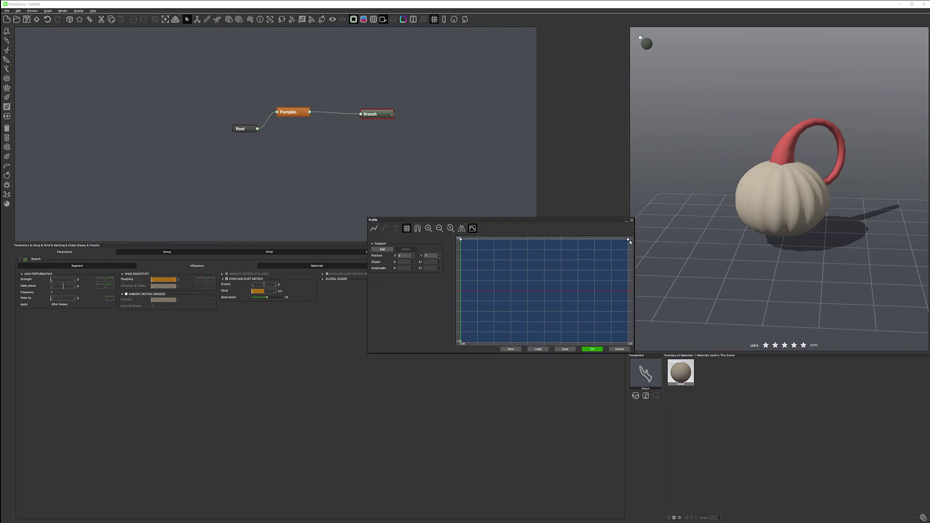
left_click_drag(629, 240, 629, 291)
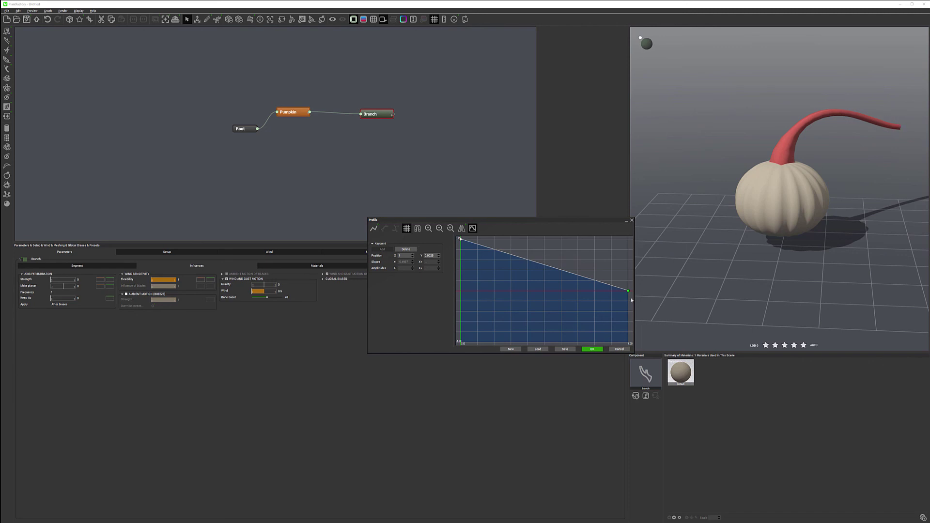
left_click(594, 349)
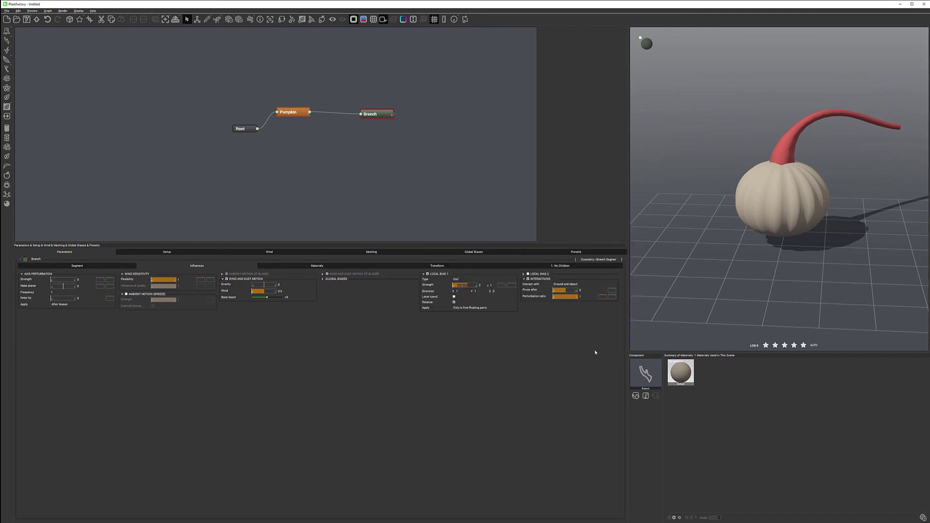
Enable Local Bias 2 on the Branch and set its type to Attractor.
left_click(528, 275)
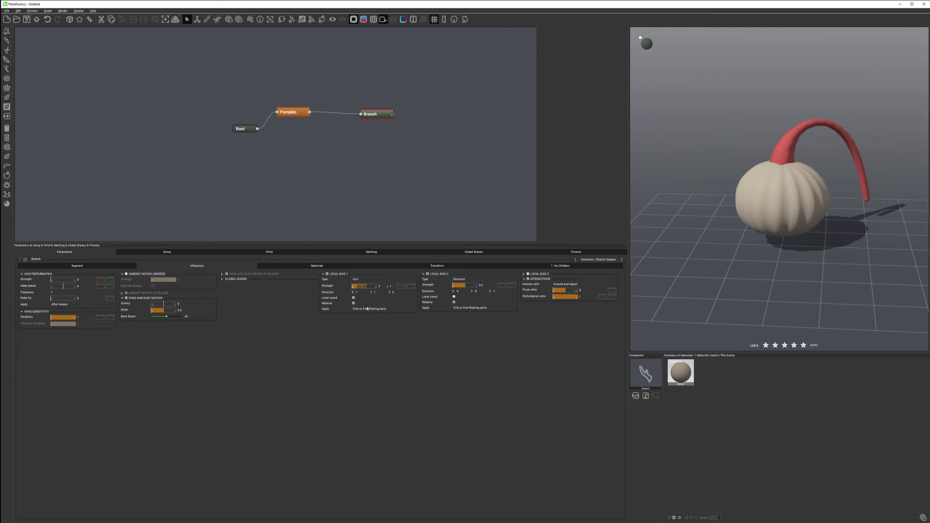
left_click(463, 280)
left_click(460, 292)
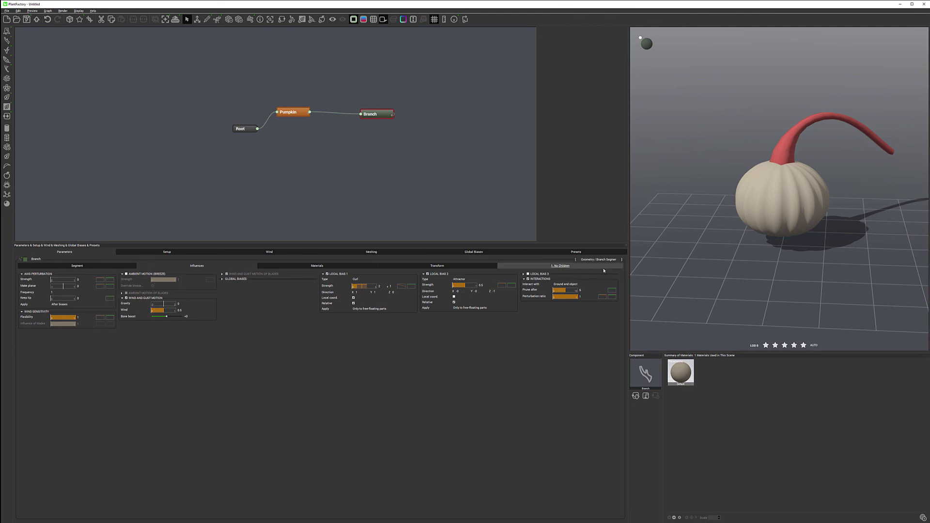
Set the Attractor bias's direction to X 2, Y 8, Z -1 and enable its local coordinates.
left_click(463, 292)
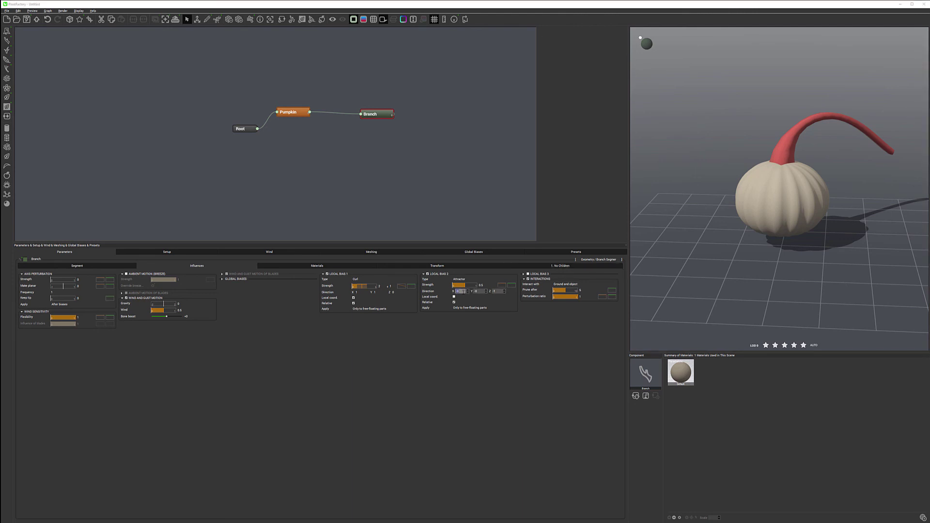
type("2")
key("Tab")
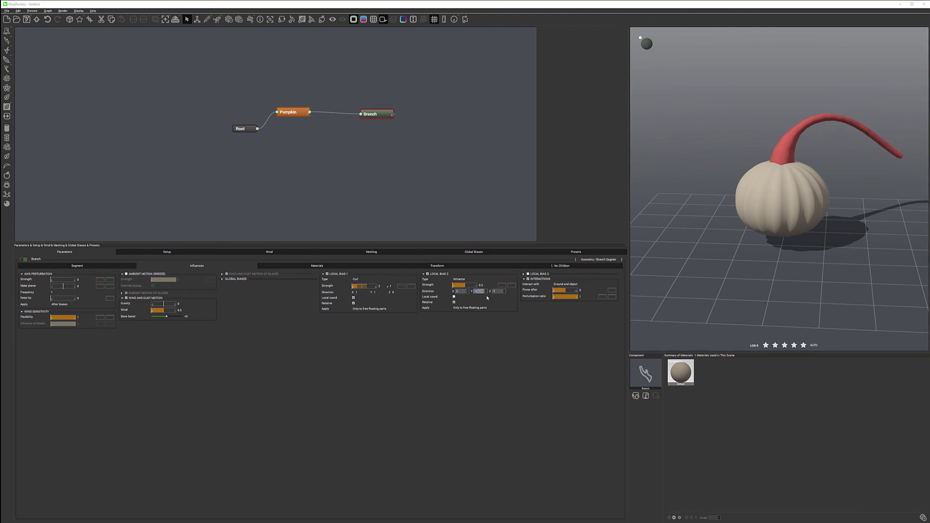
type("8")
key("Tab")
type("-1")
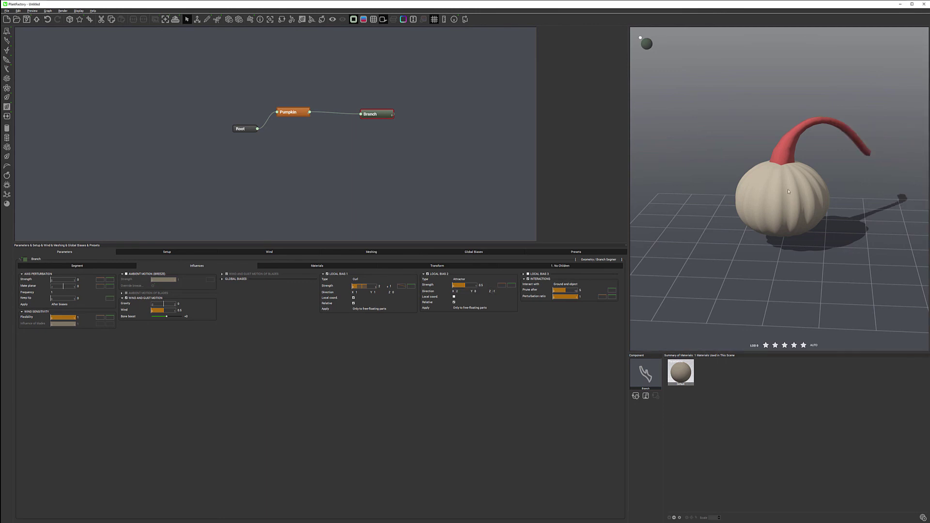
left_click(454, 297)
Move the Branch node closer to the Pumpkin node and level with it in the graph.
left_click_drag(880, 190, 811, 196)
left_click_drag(852, 225, 774, 140)
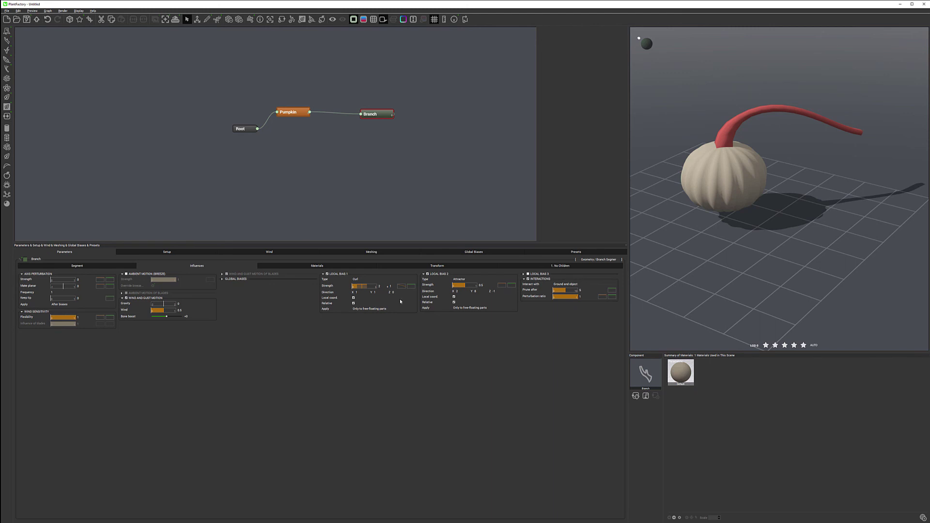
left_click(792, 182)
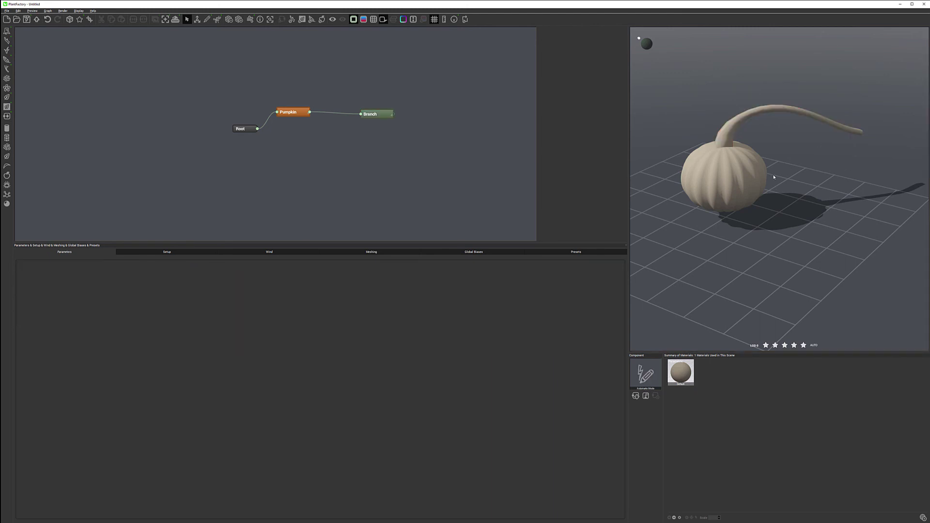
mouse_move(770, 176)
left_mouse_down()
mouse_move(728, 203)
mouse_move(823, 182)
mouse_move(795, 156)
mouse_move(774, 169)
left_mouse_up()
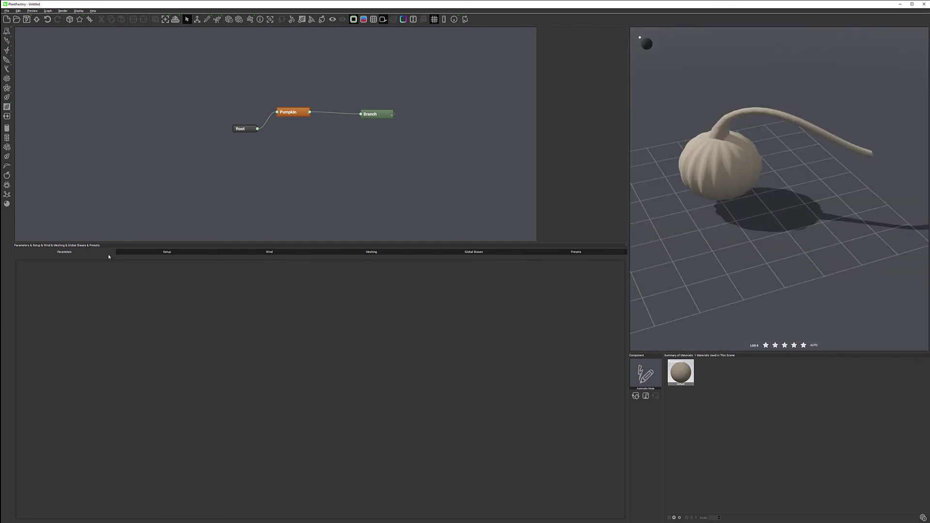
left_click_drag(382, 114, 359, 112)
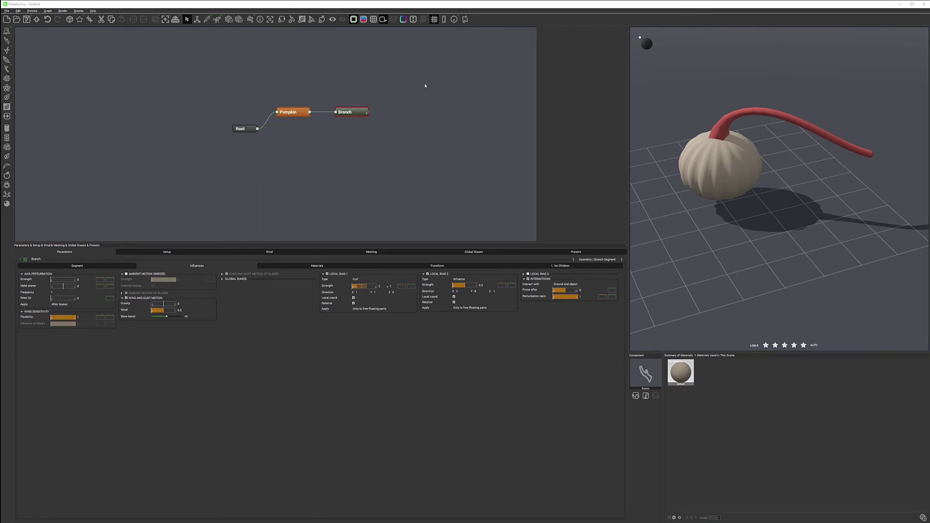
Add a Branch Segment node to the graph and connect it as a child of the existing Branch node.
left_click(402, 84)
right_click(402, 83)
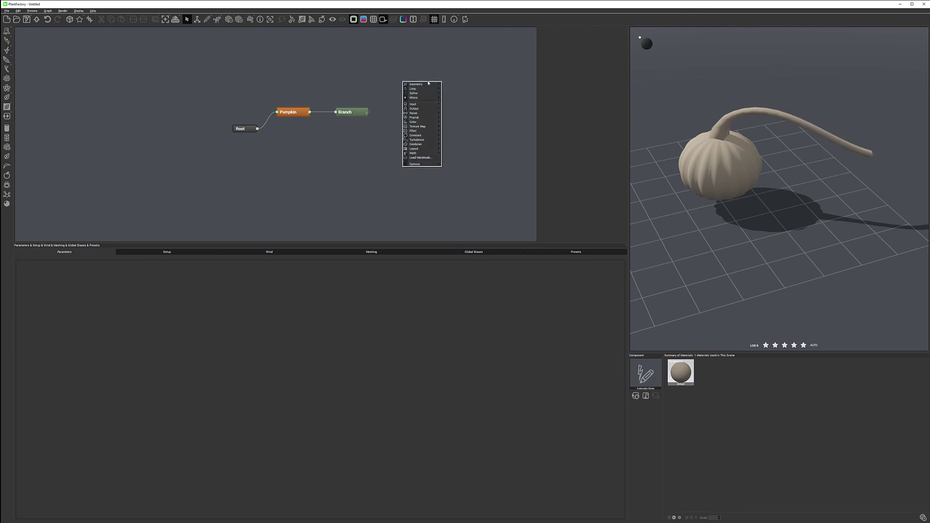
mouse_move(417, 85)
left_click(460, 88)
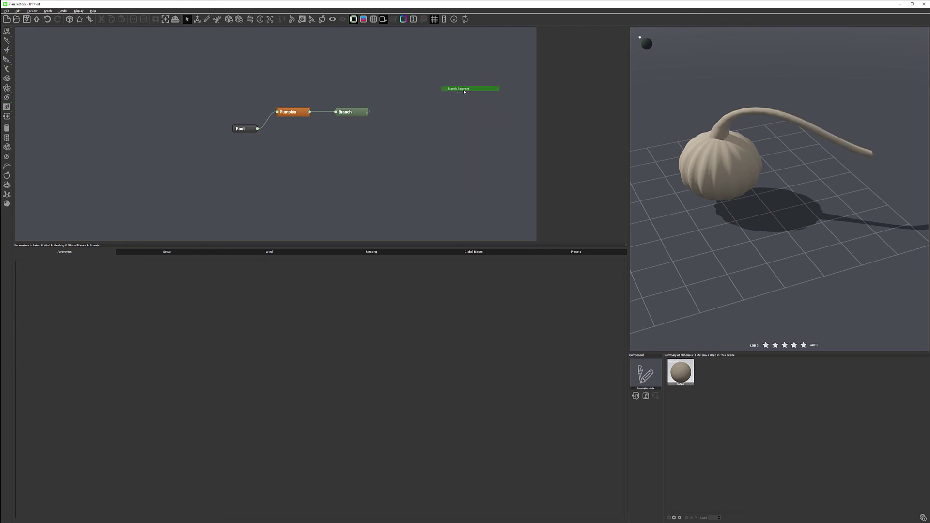
left_click_drag(387, 83, 369, 112)
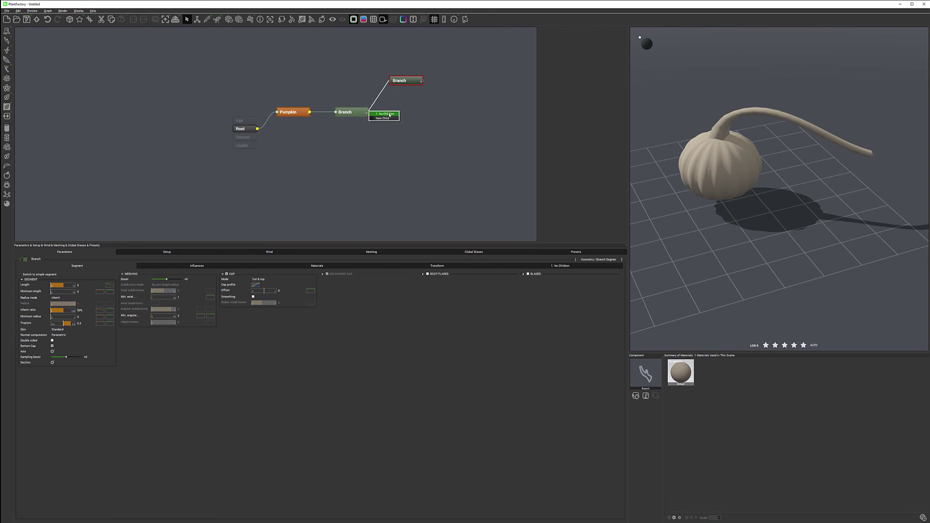
left_click(390, 115)
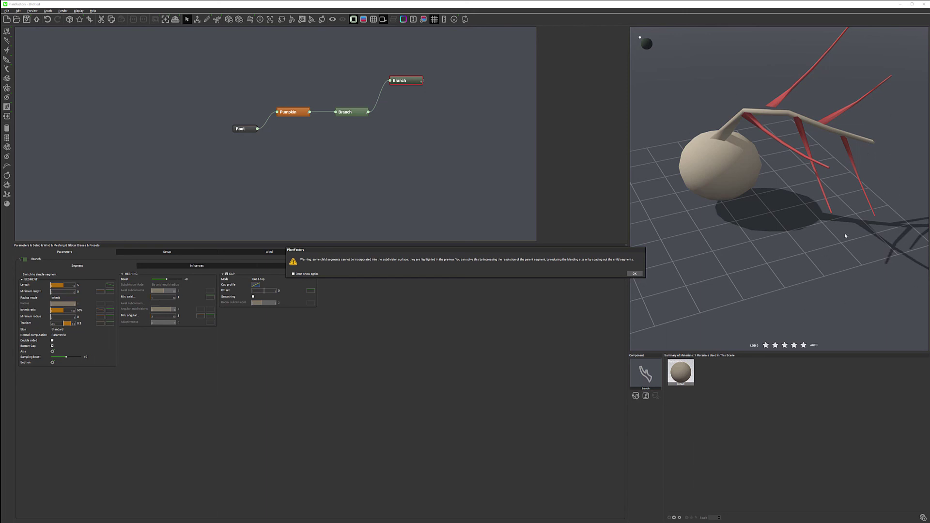
left_click(634, 274)
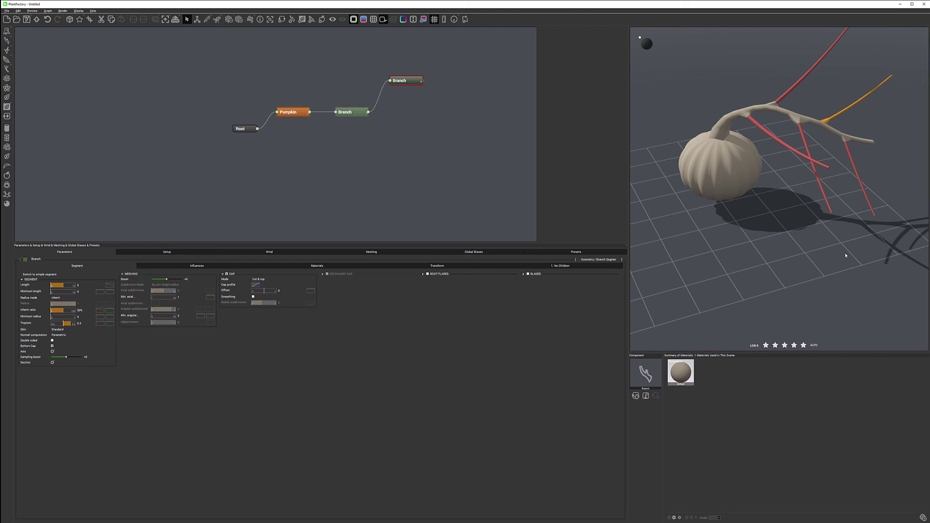
Rename the Branch node attached to the Pumpkin as Stem and its child Branch node as ExtStem.
left_click(853, 138)
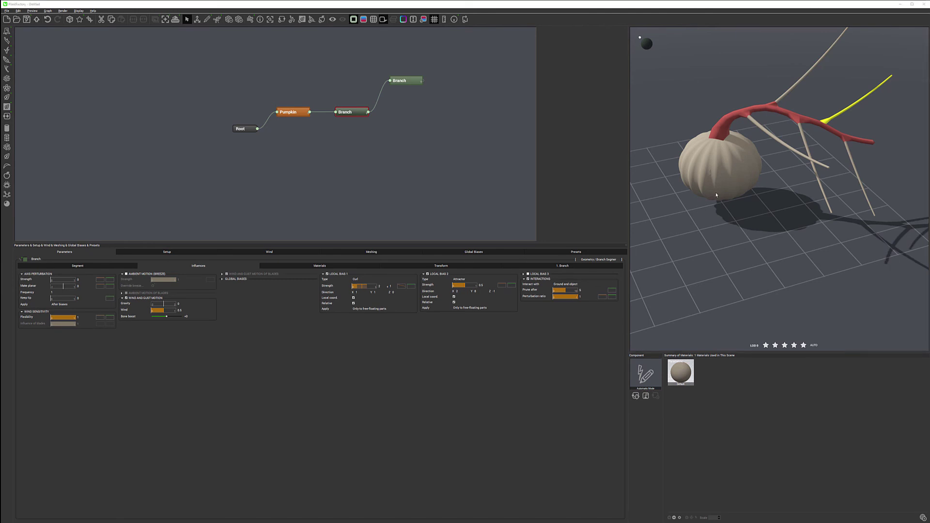
left_click(578, 270)
double_click(350, 113)
type("B")
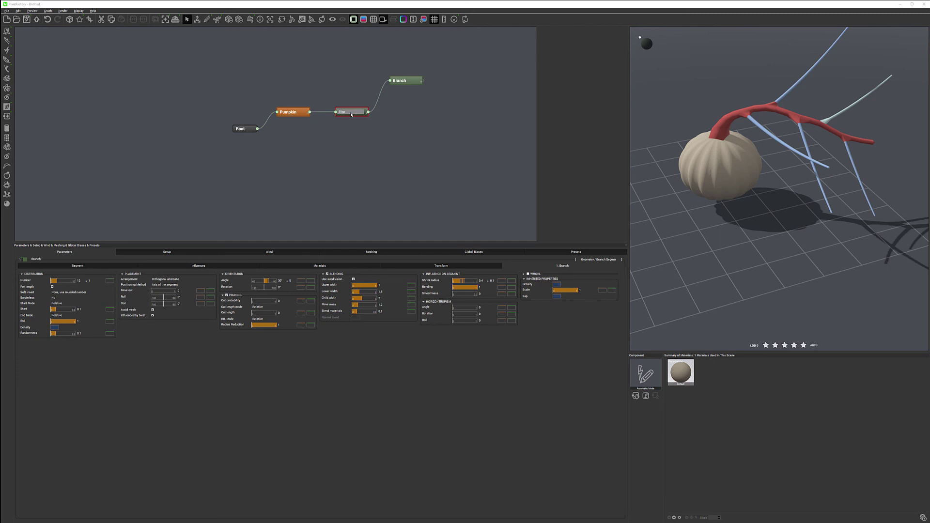
left_click(403, 81)
double_click(403, 81)
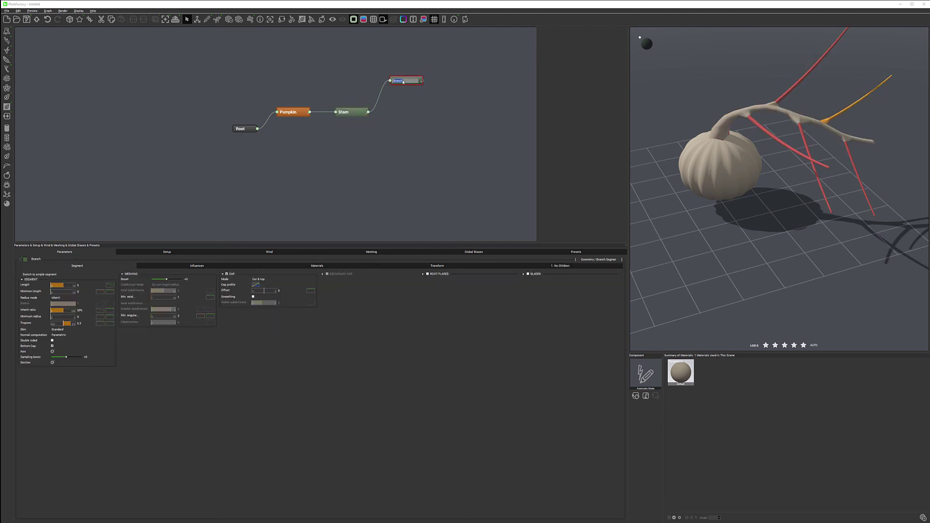
type("Fr")
left_click(421, 100)
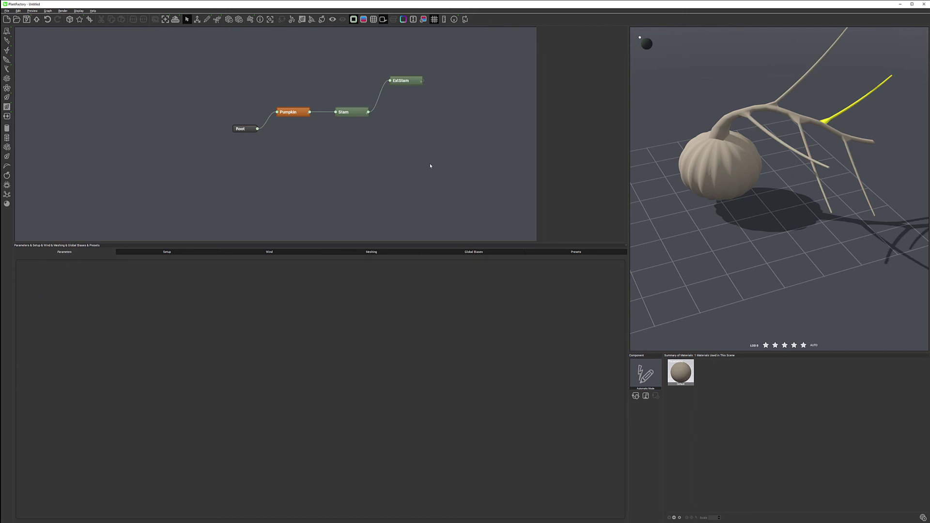
Set the Stem's positioning method for its ExtStem child to Tip of the segment and turn off pruning.
left_click(355, 112)
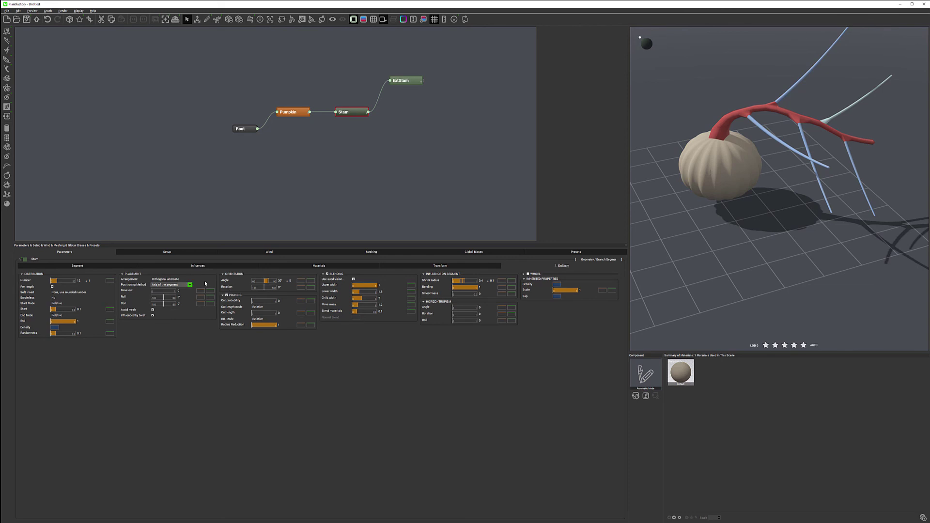
left_click(176, 285)
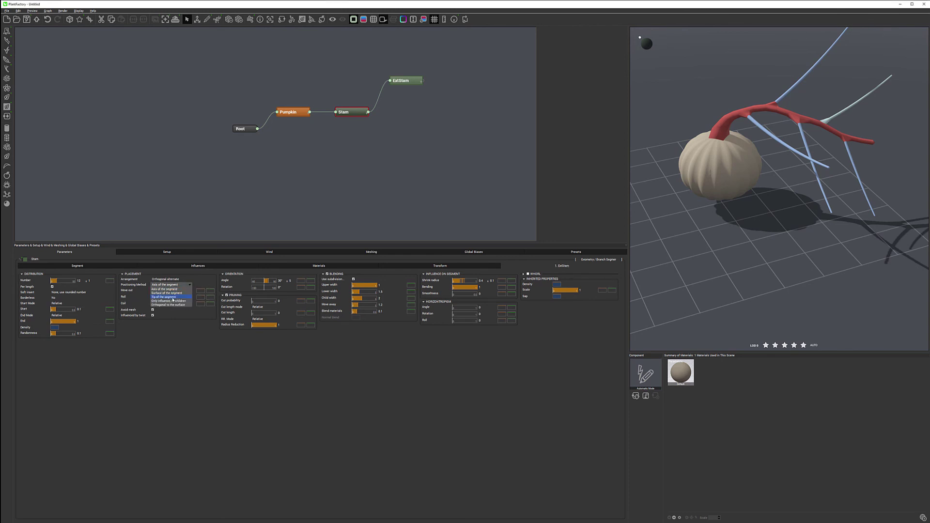
left_click(173, 297)
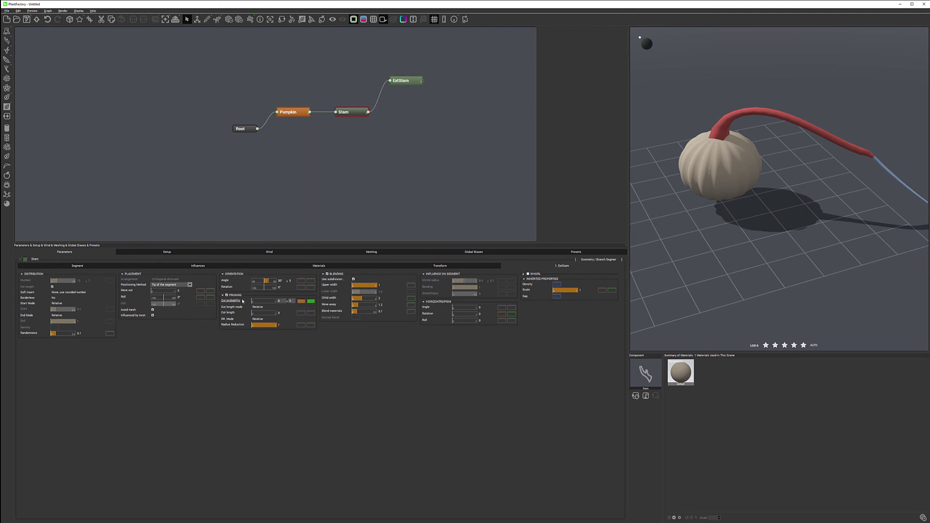
left_click(234, 296)
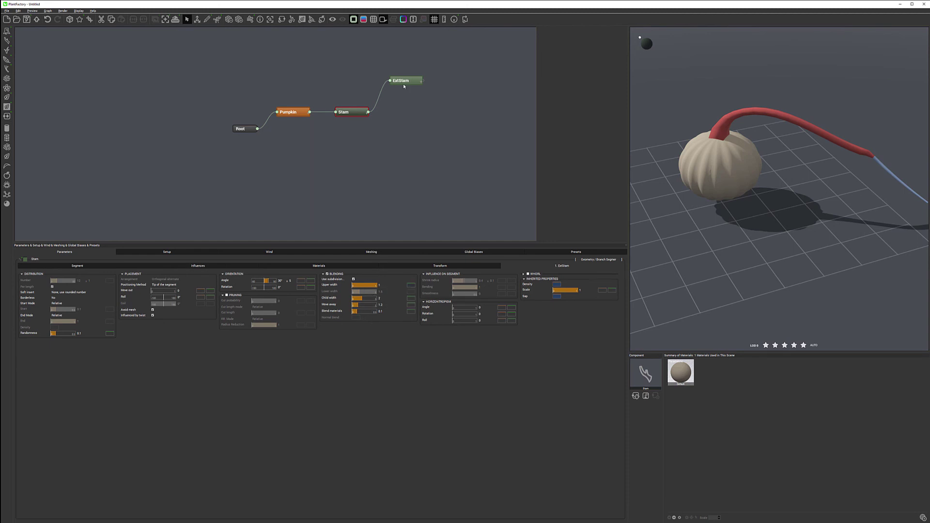
Set ExtStem's inherit ratio to 100% and increase its length with a random variation.
left_click(420, 81)
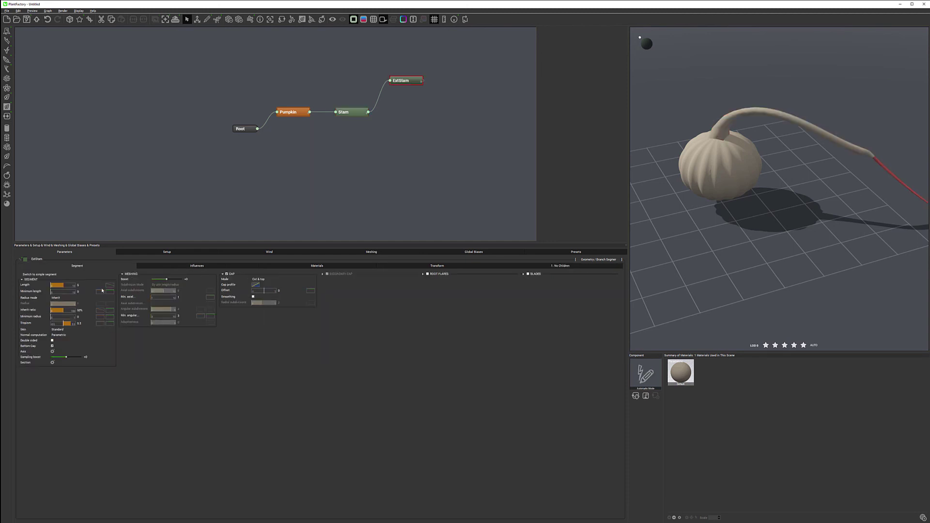
left_click_drag(71, 310, 76, 312)
left_click(85, 286)
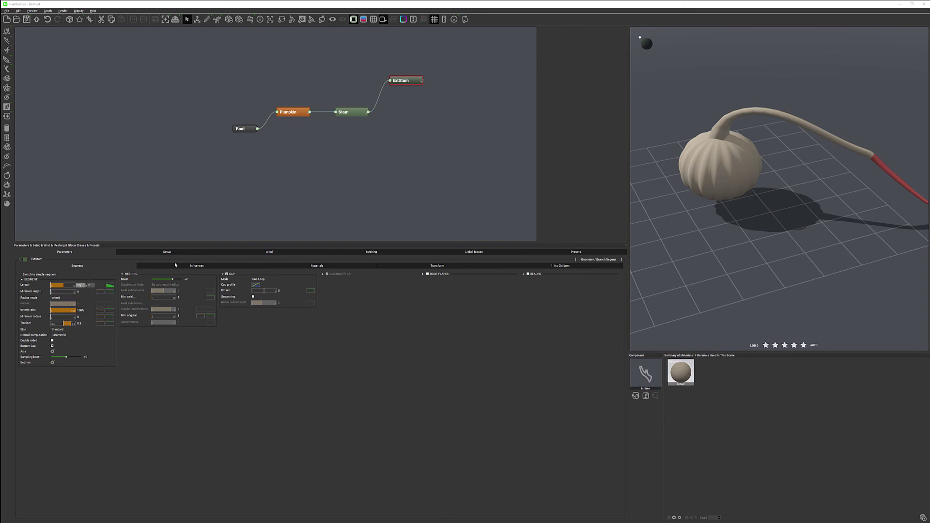
left_click(91, 285)
key("Return")
scroll(806, 243, "down", 5)
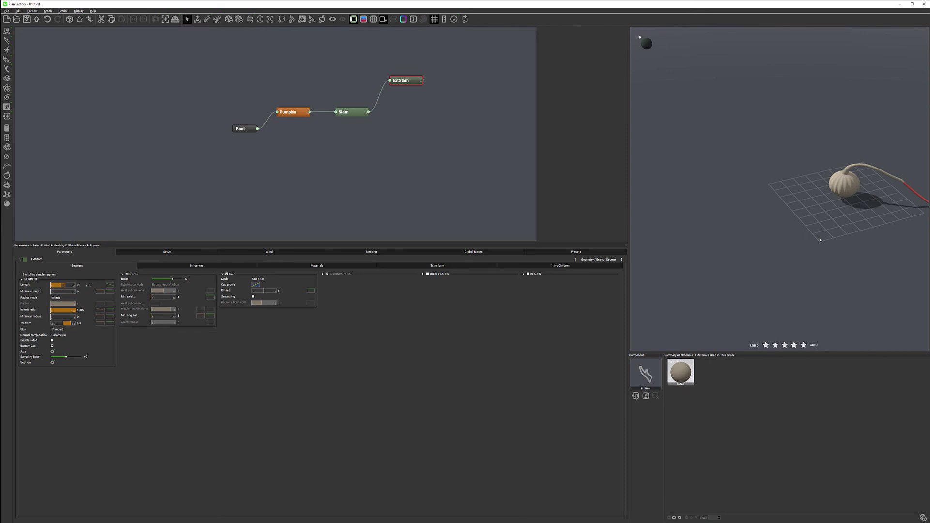
middle_click_drag(820, 237, 665, 226)
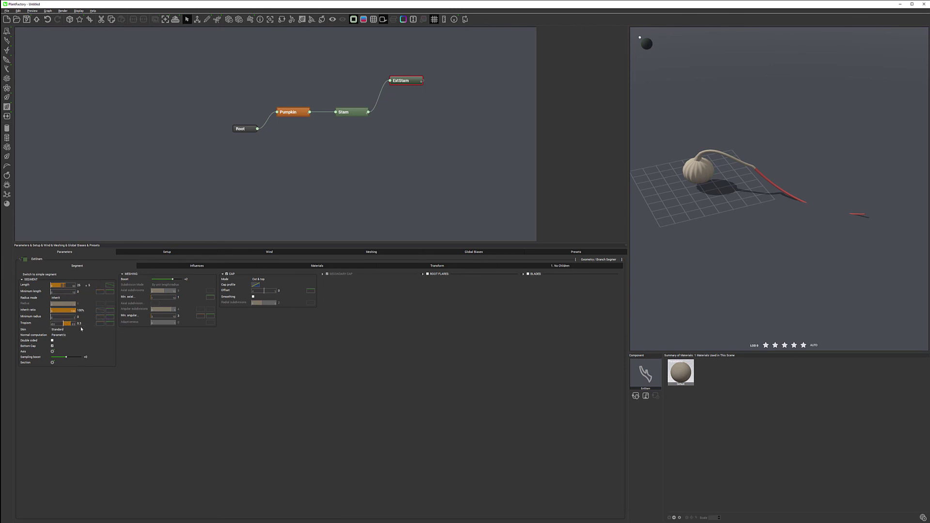
Enable Local Bias 1 on ExtStem and set its type to Curl, leaving Interactions off.
left_click(196, 266)
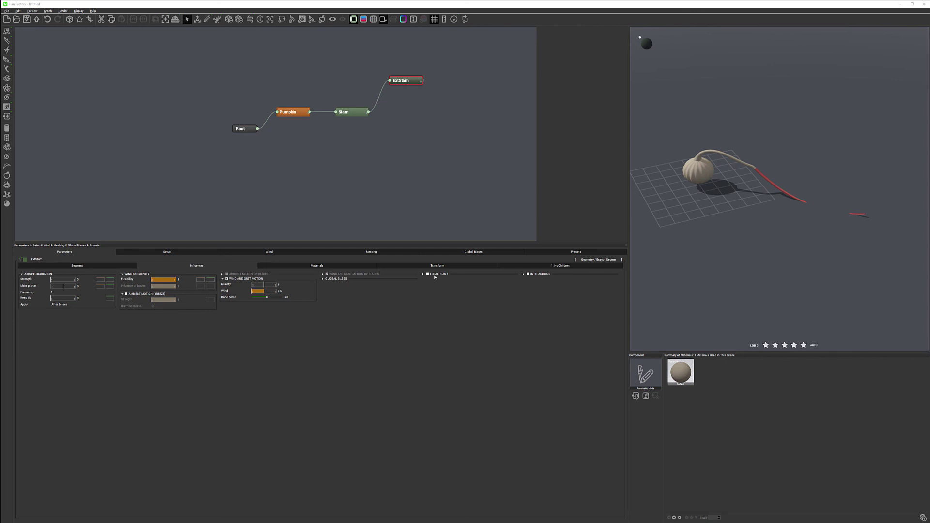
left_click(528, 274)
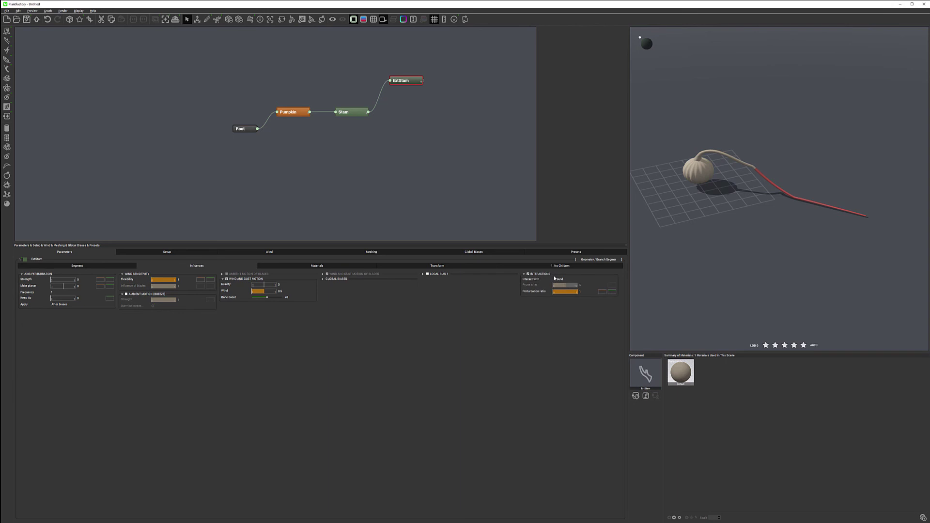
left_click(528, 275)
left_click(428, 274)
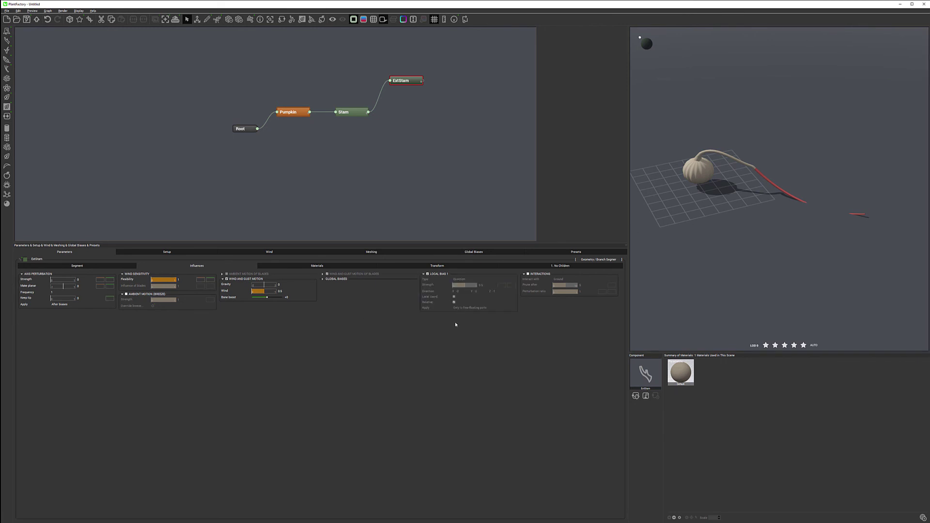
left_click(477, 280)
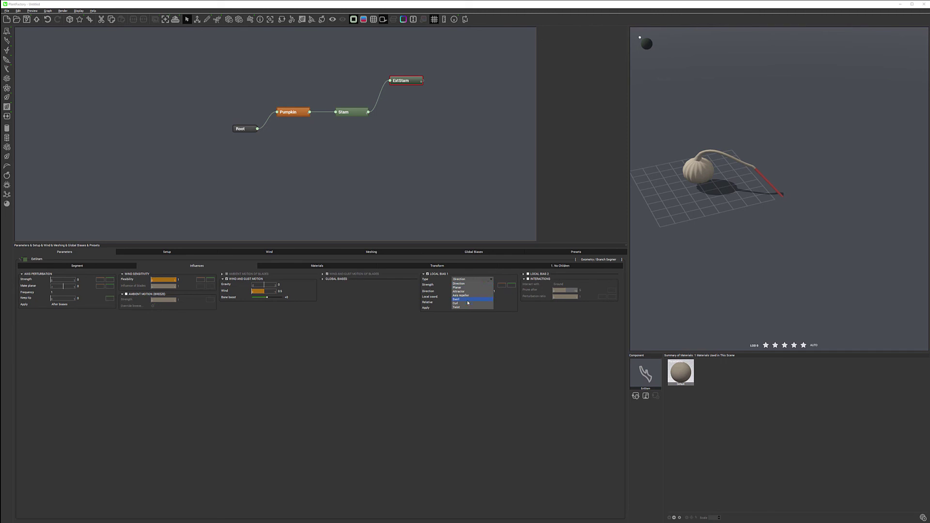
left_click(468, 303)
Set ExtStem's Curl bias to strength 0.06 with a random variation and direction X 1, Y 1, Z 0.1.
left_click(481, 286)
left_click(464, 286)
left_click_drag(465, 285, 463, 285)
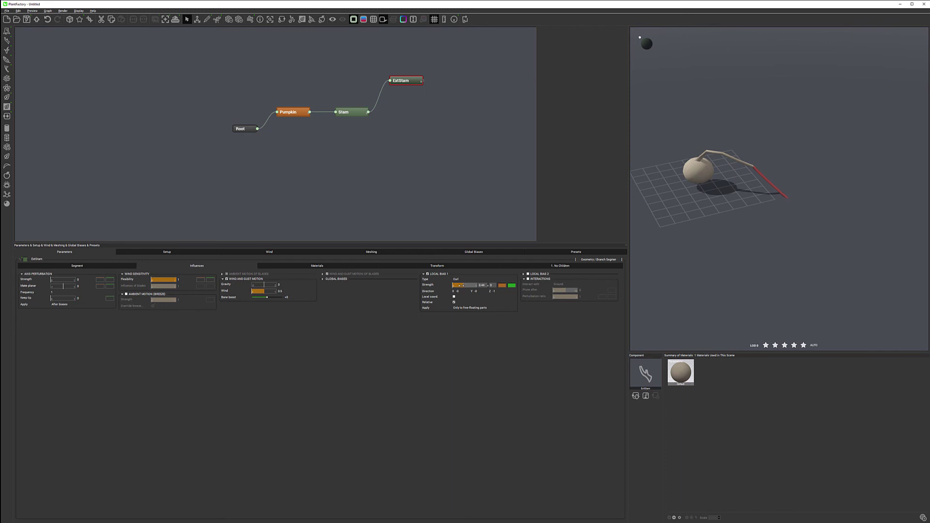
left_click(493, 286)
key("Return")
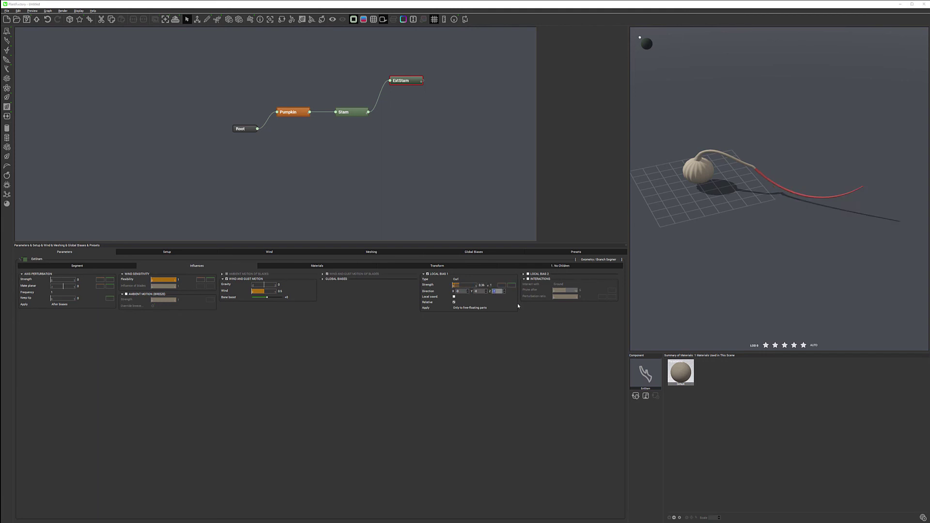
left_click(478, 292)
left_click(460, 291)
left_click(514, 314)
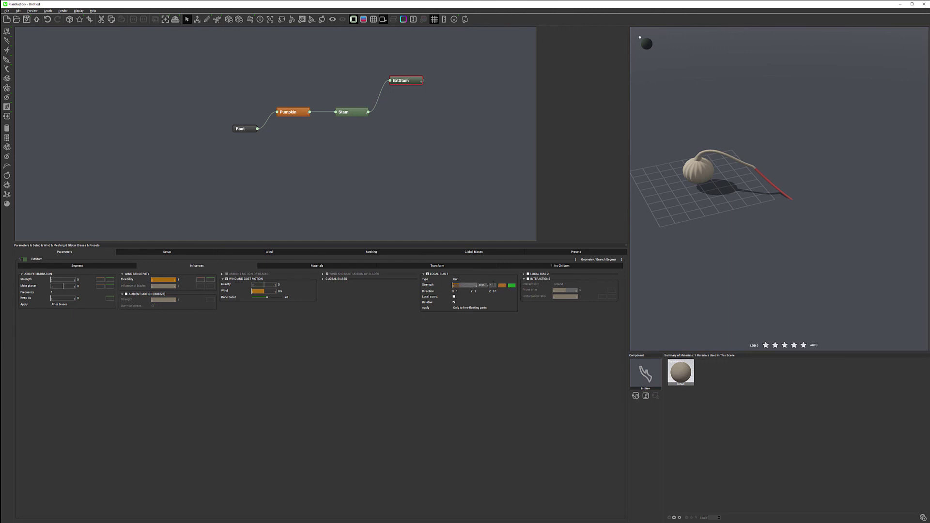
Enable Local Bias 2 on ExtStem as a Swirl with strength 1.7 and a random variation.
left_click(542, 276)
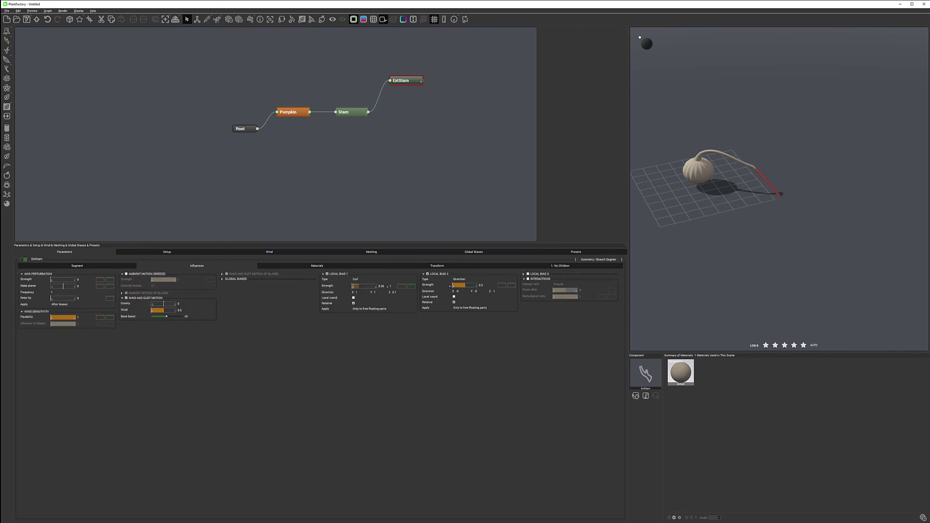
left_click(468, 280)
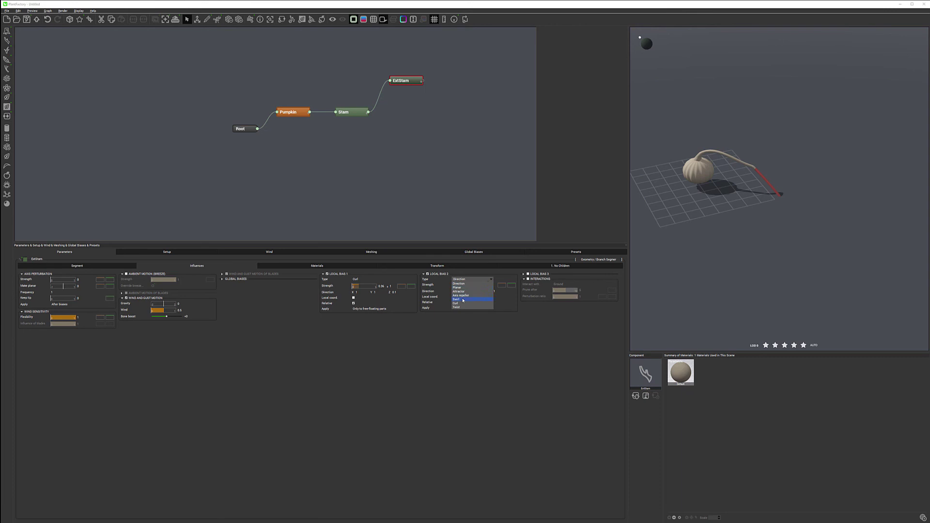
left_click(463, 300)
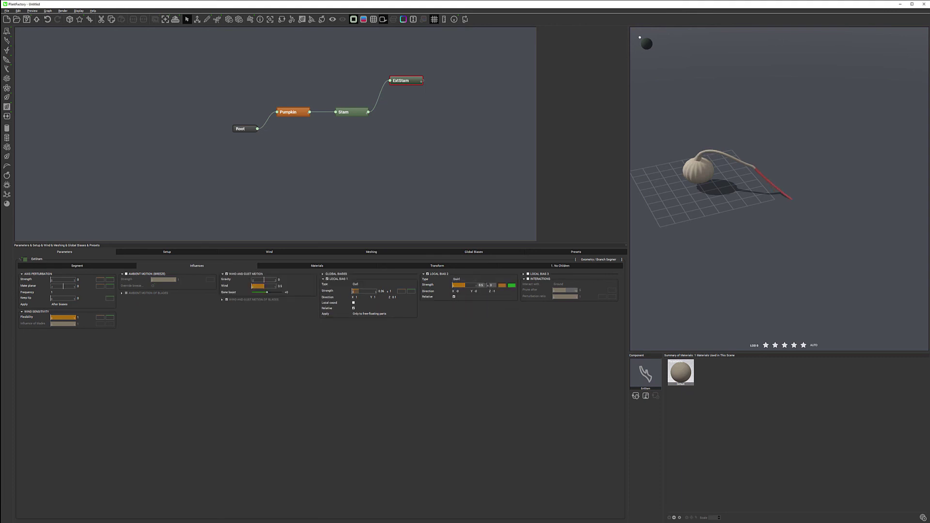
double_click(481, 285)
type("1.7")
key("Tab")
key("Tab")
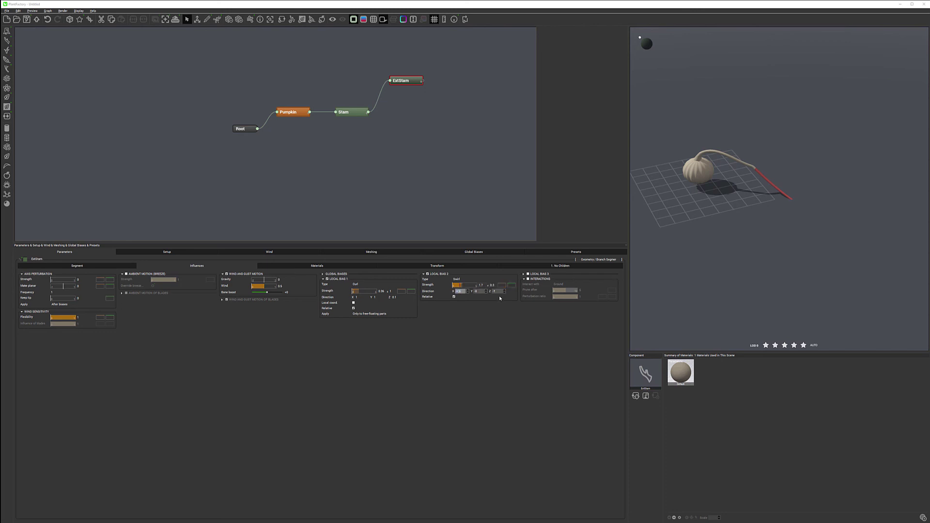
Set the Swirl bias's direction to X 0.5, Y 0.1, Z 1.
type("0.5")
key("Tab")
type("0.1")
key("Tab")
key("Return")
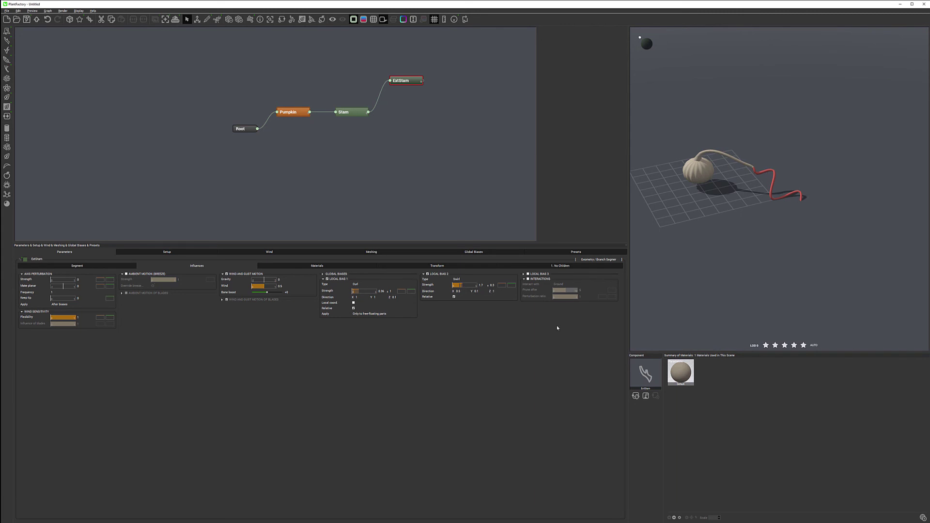
Enable Local Bias 3 on ExtStem as a planar Twist and increase its strength with a random variation.
left_click(528, 275)
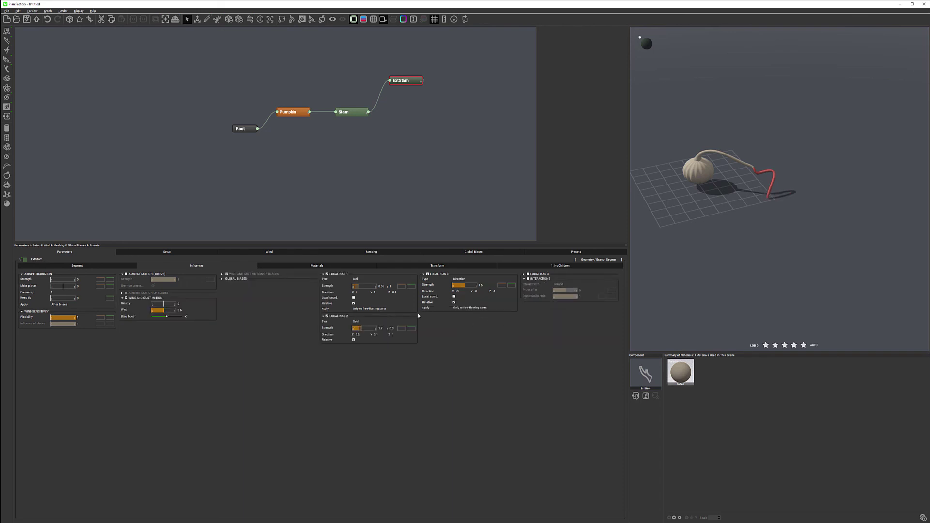
left_click(479, 280)
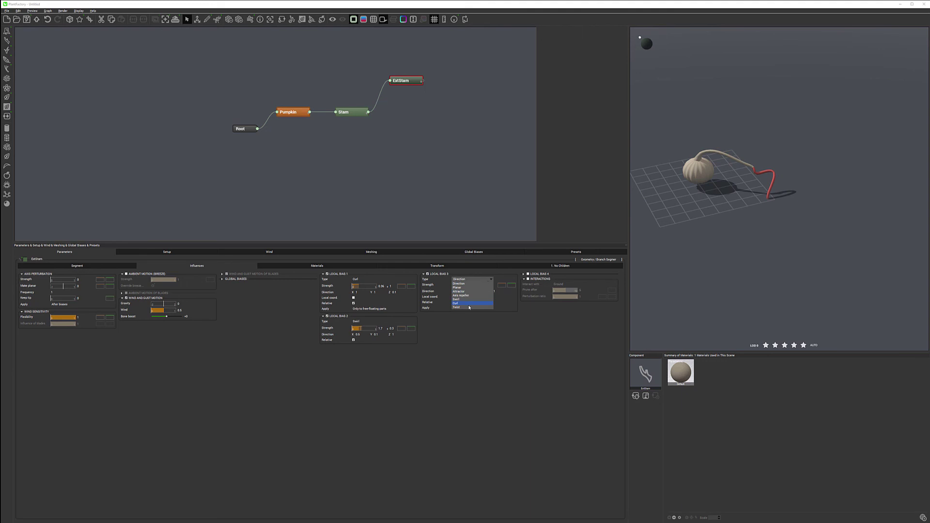
left_click(469, 307)
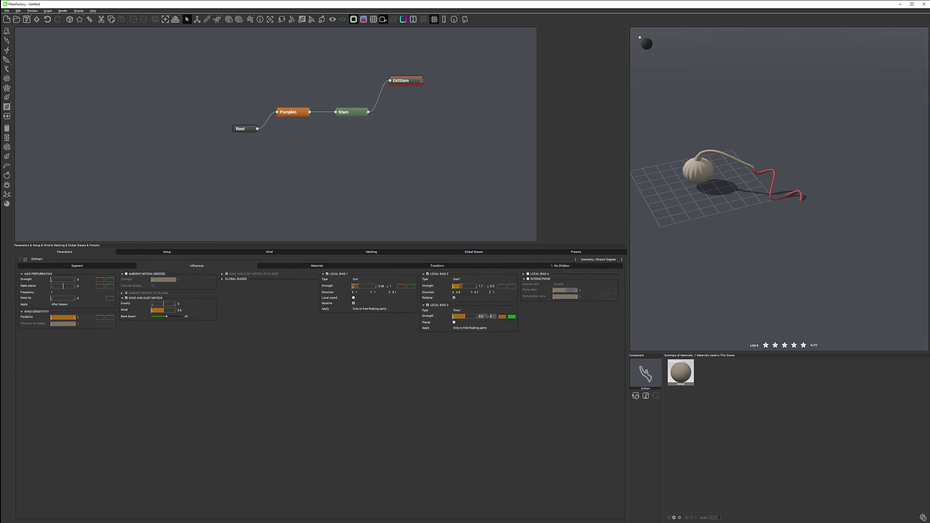
left_click(481, 316)
left_click(492, 316)
left_click(455, 323)
left_click_drag(781, 175, 703, 184)
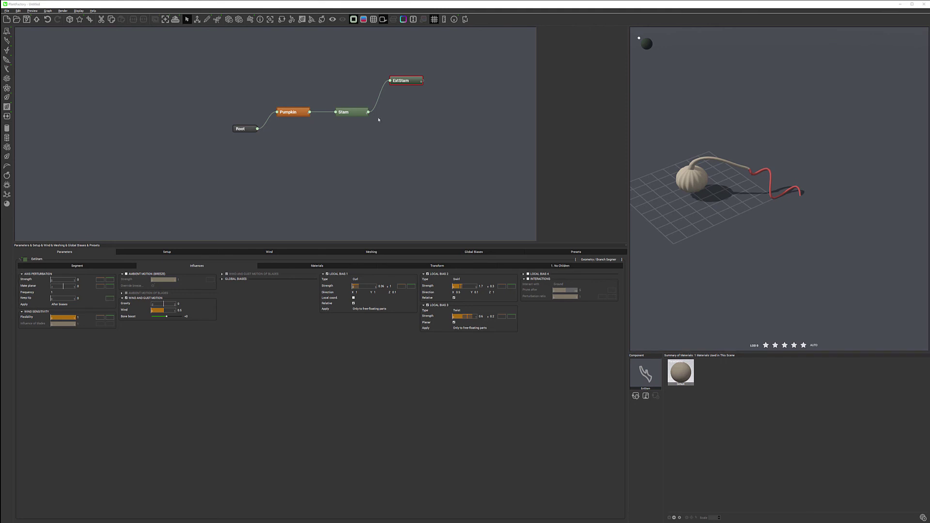
Set the strength of the Stem node's Local Bias 2 to 0.5 with a random variation of 0.1.
left_click(352, 112)
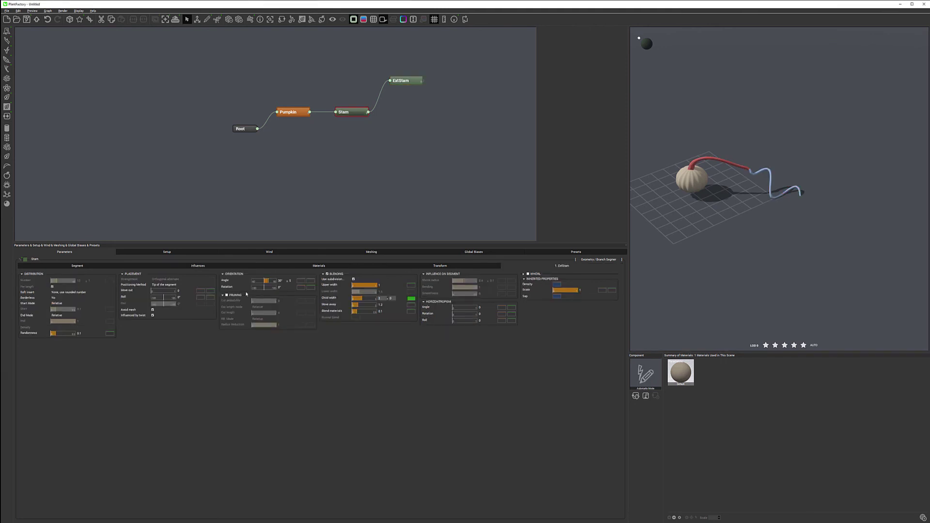
left_click(199, 266)
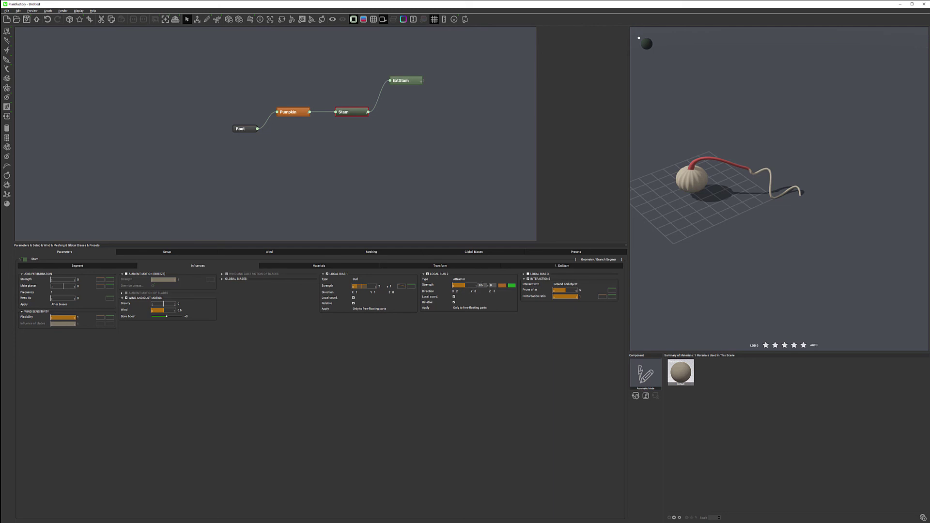
left_click(481, 285)
type("0.5")
key("Return")
left_click(492, 286)
type(".1")
key("Return")
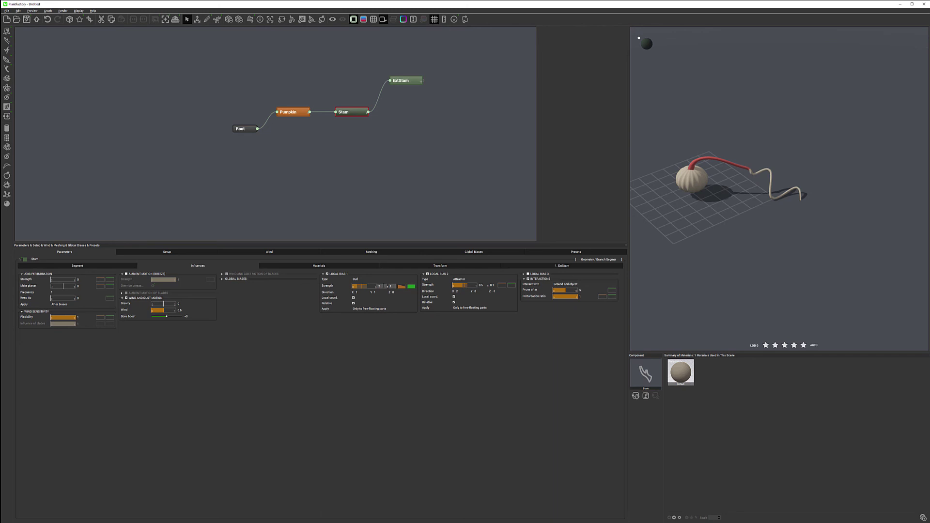
Adjust the strength of the Stem node's Curl bias in Local Bias 1.
left_click_drag(356, 286, 370, 286)
type("25")
key("Return")
Generate a series of new random seeds for the plant to check how the pumpkin and stem variations look.
left_click(127, 252)
left_click(25, 296)
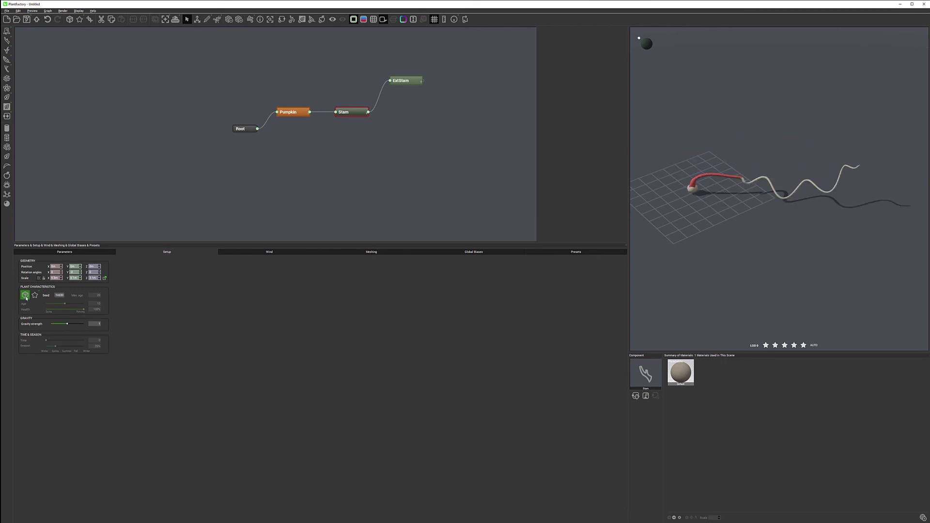
left_click(25, 295)
left_click(25, 295)
left_click(26, 295)
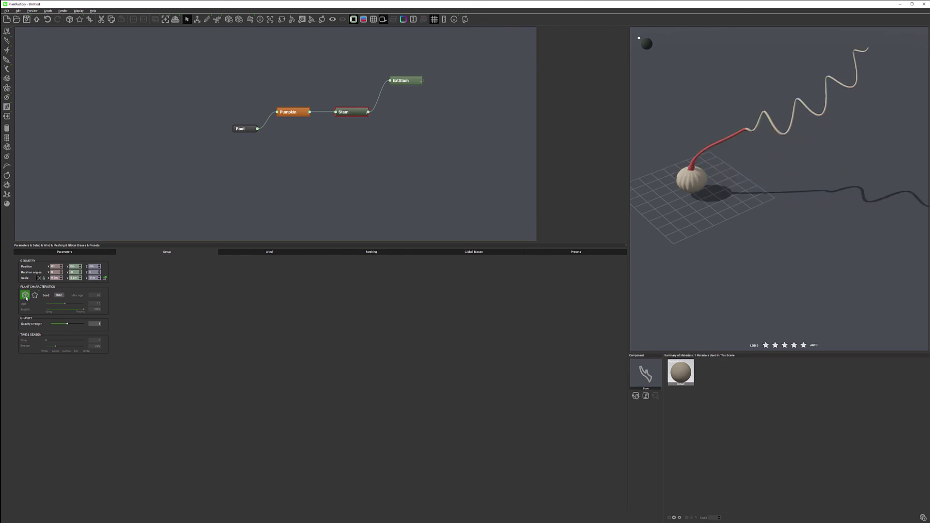
left_click(26, 295)
left_click(26, 295)
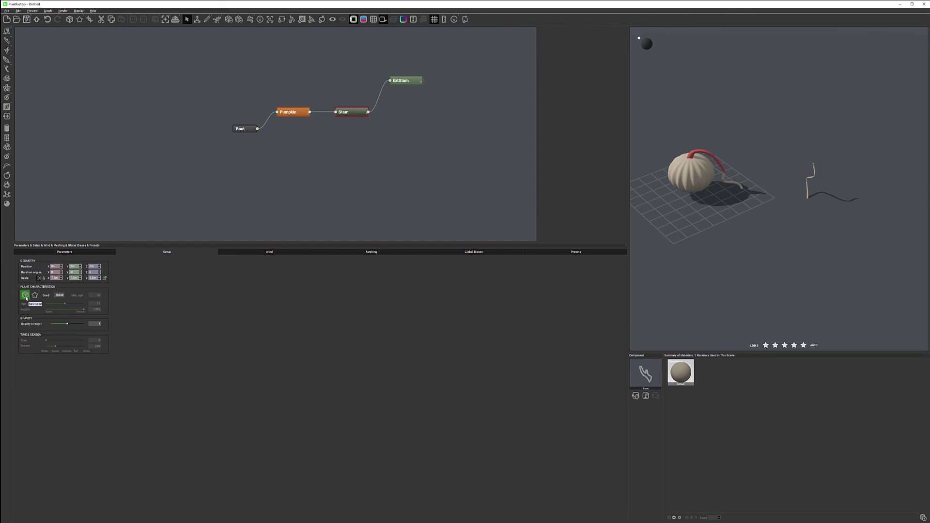
left_click(25, 295)
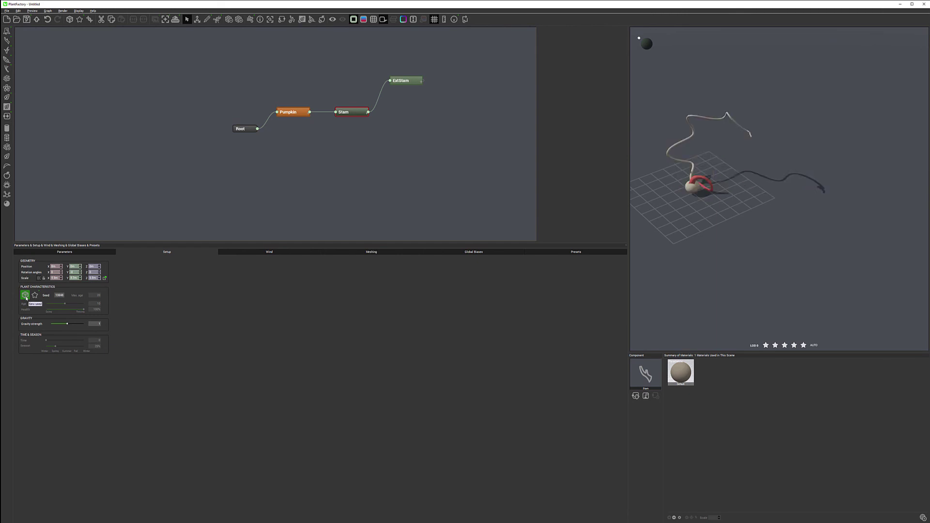
left_click(25, 296)
left_click(25, 295)
left_click(25, 296)
left_click(25, 296)
left_click(25, 296)
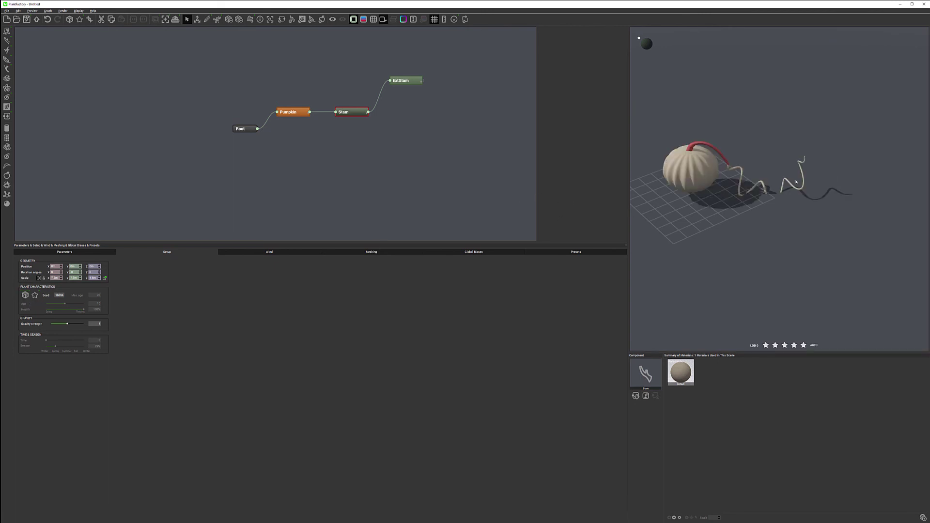
Increase the Pumpkin node's pivot offset slightly to lower the body onto the ground plane.
mouse_move(745, 189)
left_mouse_down()
mouse_move(732, 147)
mouse_move(729, 159)
left_mouse_up()
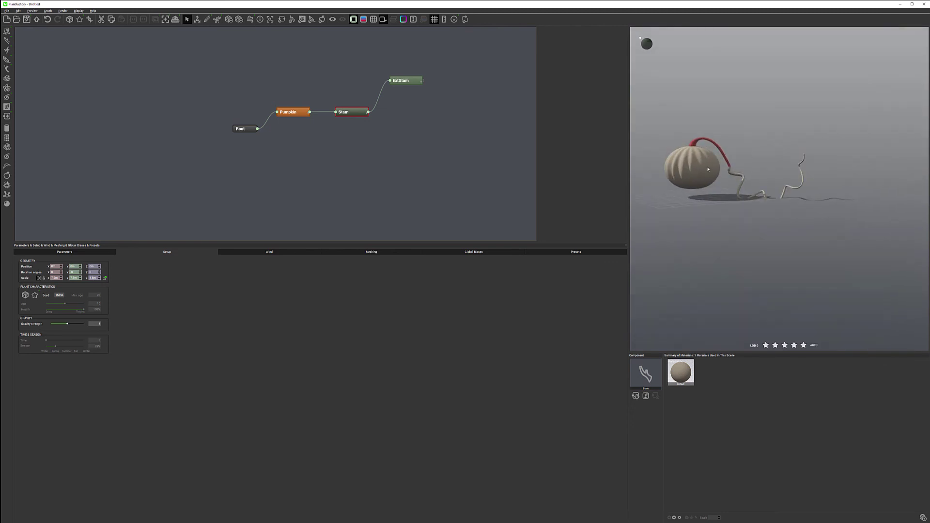
left_click_drag(704, 154, 700, 183)
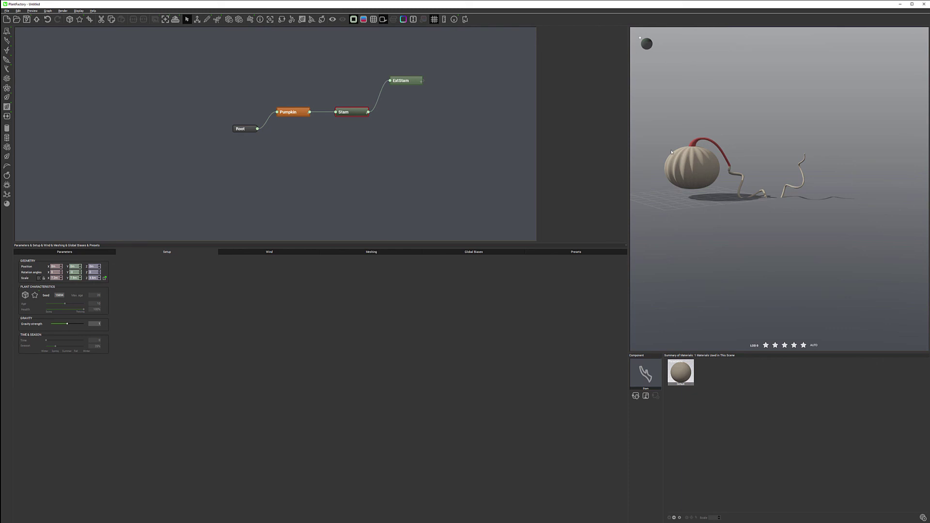
left_click_drag(685, 178, 678, 198)
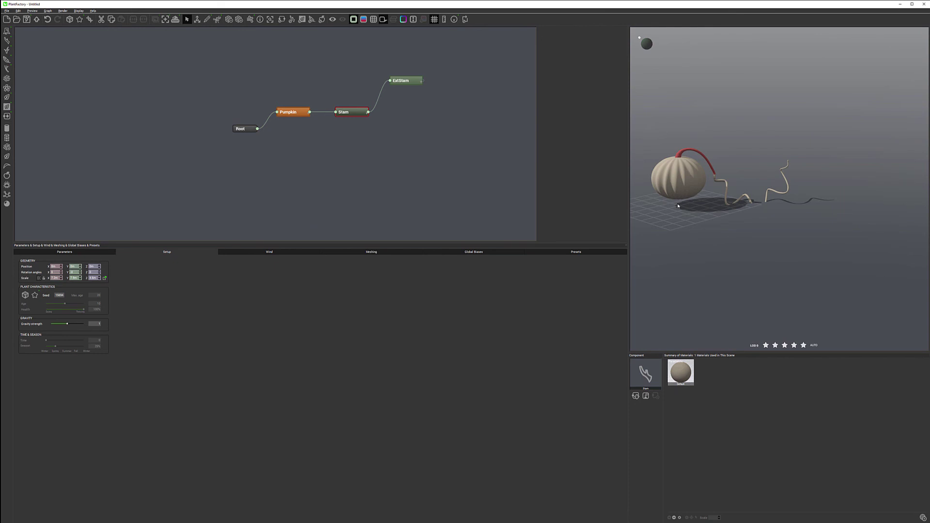
left_click(52, 253)
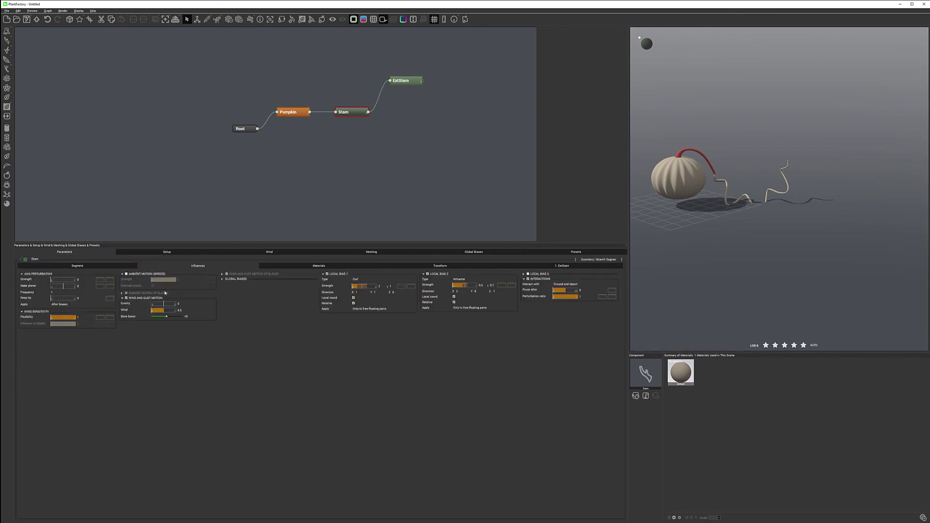
left_click(109, 268)
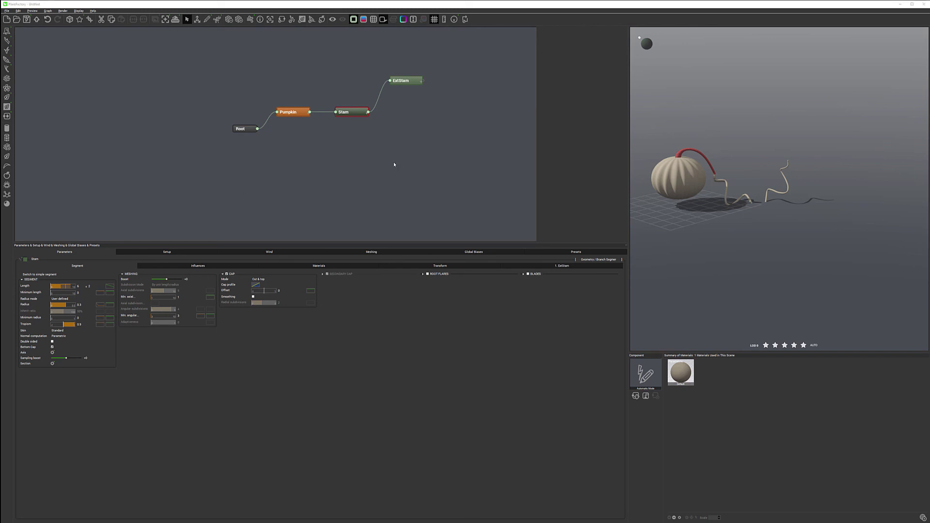
left_click(291, 113)
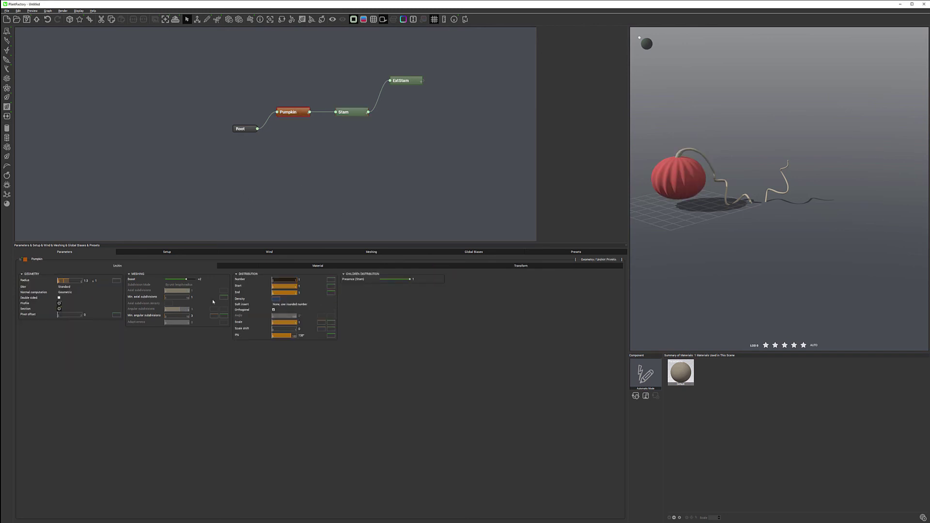
left_click_drag(59, 315, 62, 315)
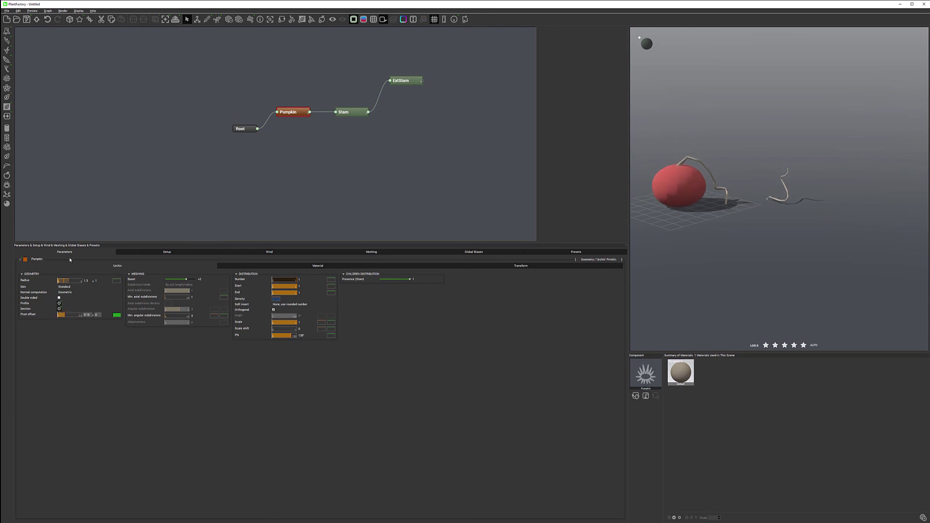
Regenerate the plant with new random seeds to test the lowered pumpkin, and inspect the last variation.
left_click(121, 252)
left_click(25, 295)
left_click(25, 295)
left_click(25, 296)
left_click(25, 295)
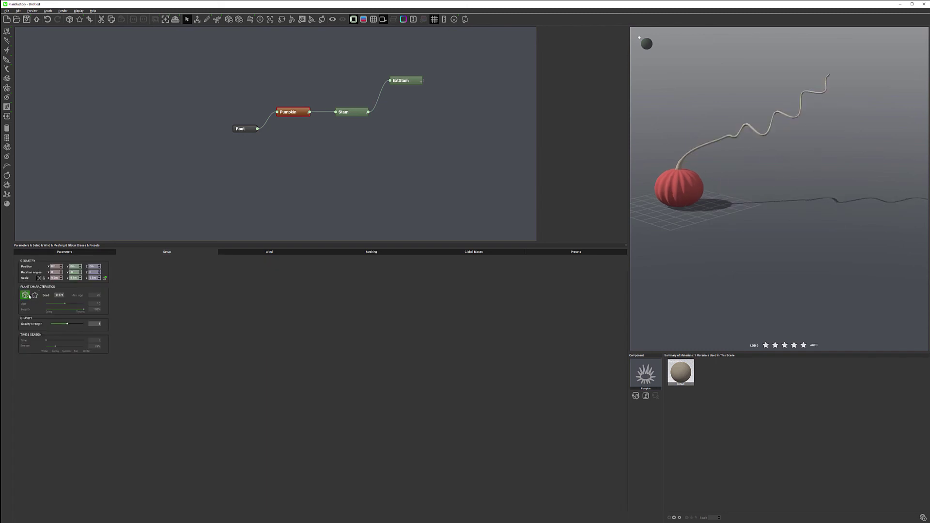
left_click(25, 295)
left_click(25, 295)
left_click(25, 295)
left_click(25, 295)
left_click(25, 295)
left_click(25, 295)
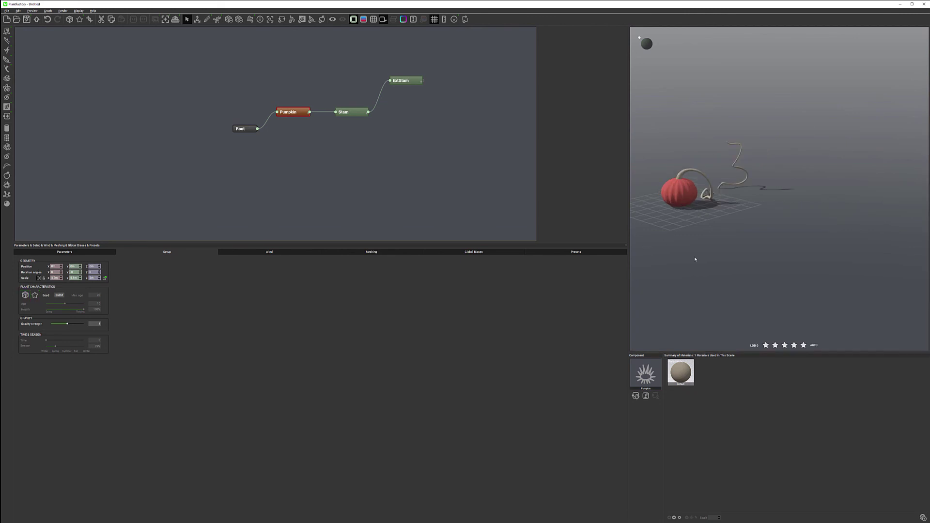
left_click_drag(753, 252, 681, 189)
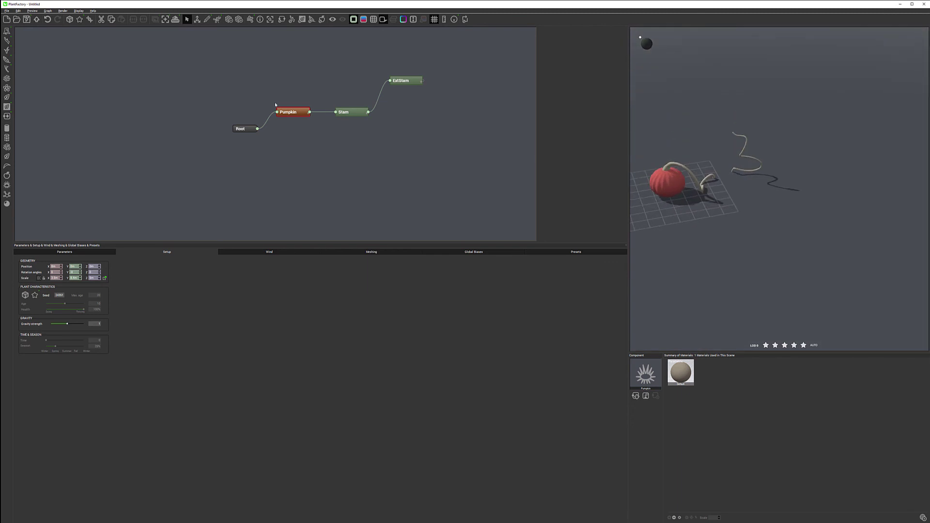
Tidy the node graph by aligning Root with Pumpkin and shifting the Stem and ExtStem nodes slightly.
middle_click_drag(381, 144, 369, 168)
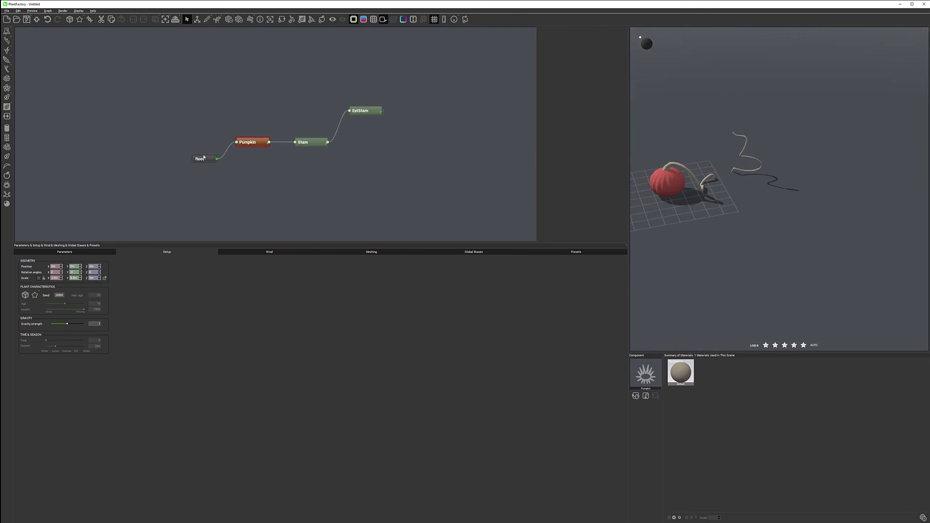
left_click_drag(208, 159, 191, 142)
left_click_drag(314, 143, 310, 144)
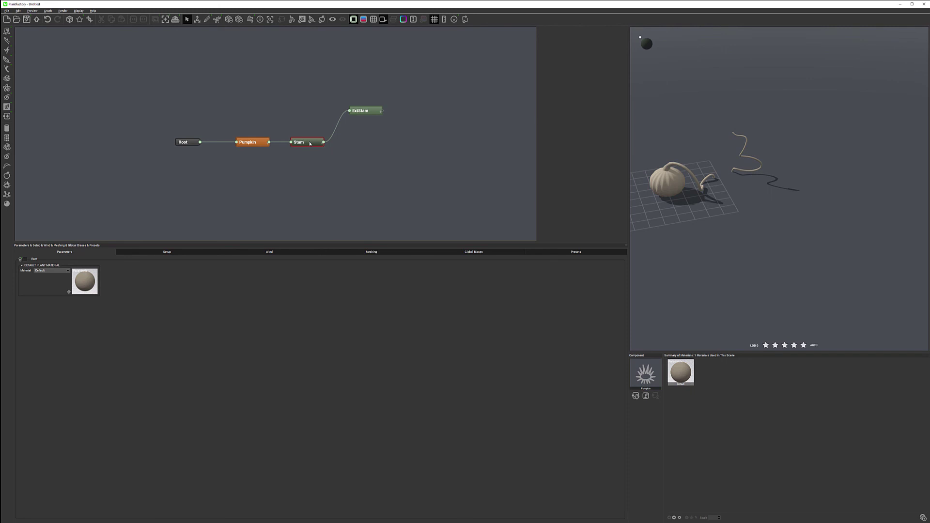
left_click(376, 111)
left_click_drag(376, 111, 382, 111)
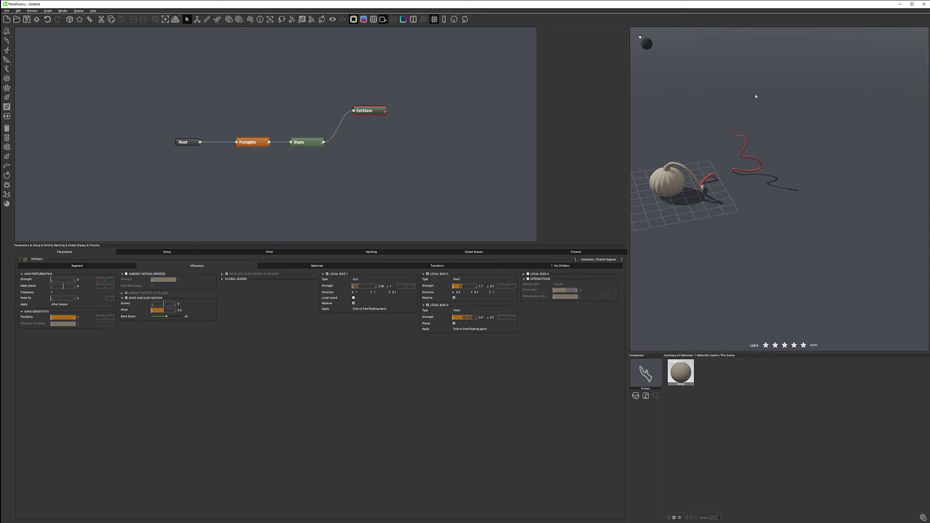
Add a branch segment node named twigs and connect it as a child of ExtStem.
right_click(407, 113)
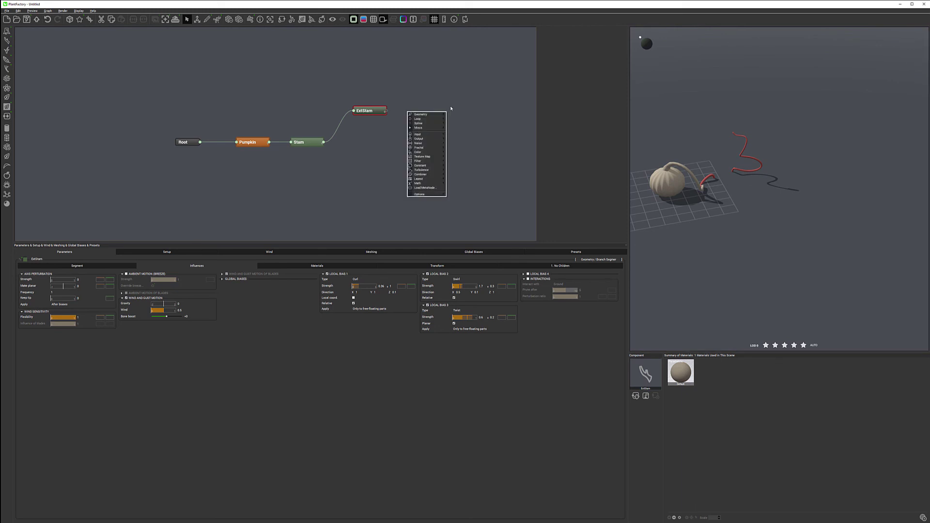
mouse_move(424, 114)
left_click(475, 118)
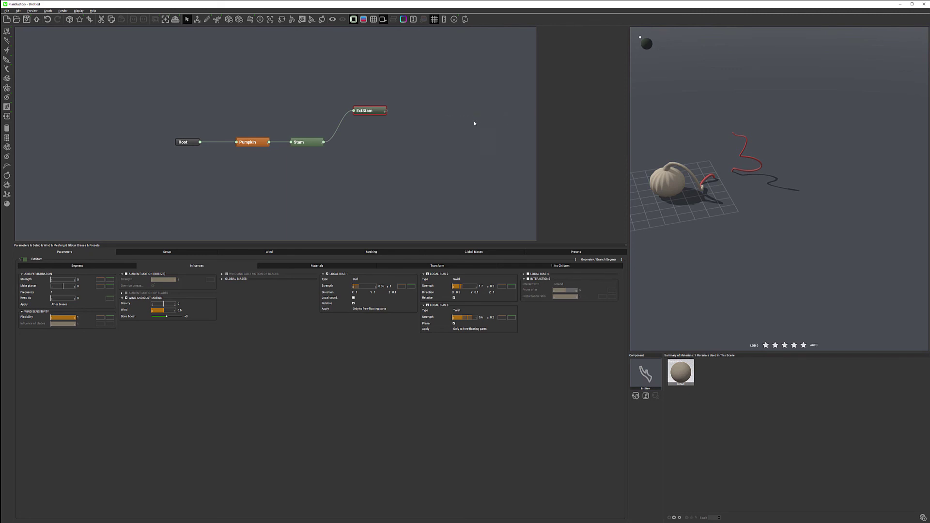
type("S")
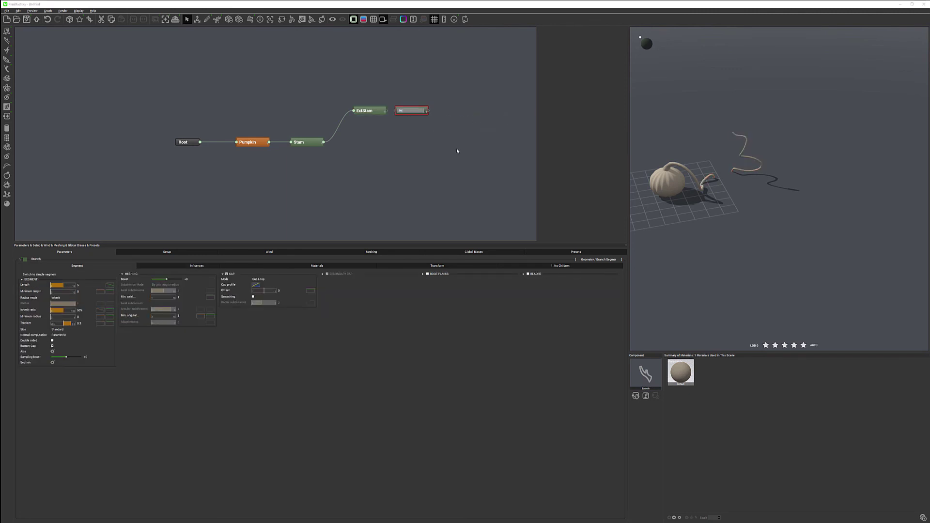
key("Return")
mouse_move(417, 114)
left_mouse_down()
mouse_move(407, 123)
mouse_move(401, 113)
left_mouse_up()
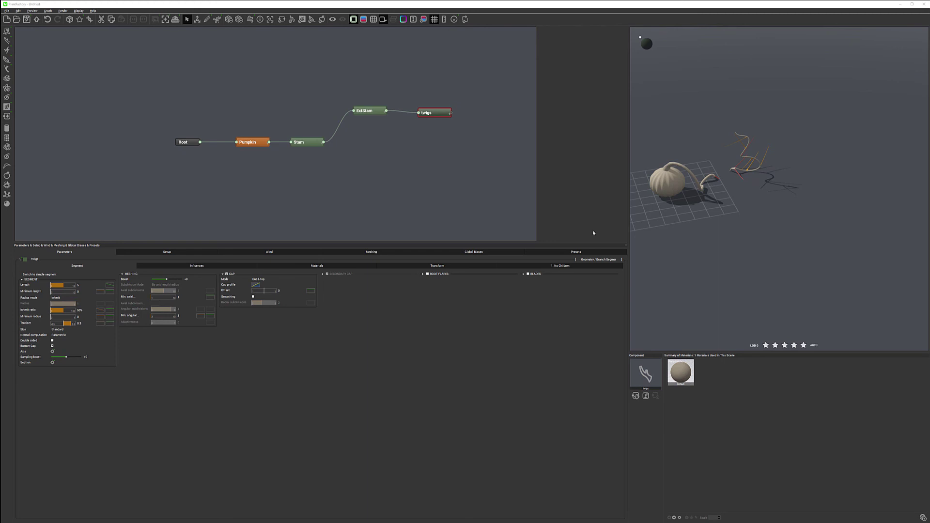
Adjust the random variation of the number of twigs distributed along ExtStem.
left_click(370, 113)
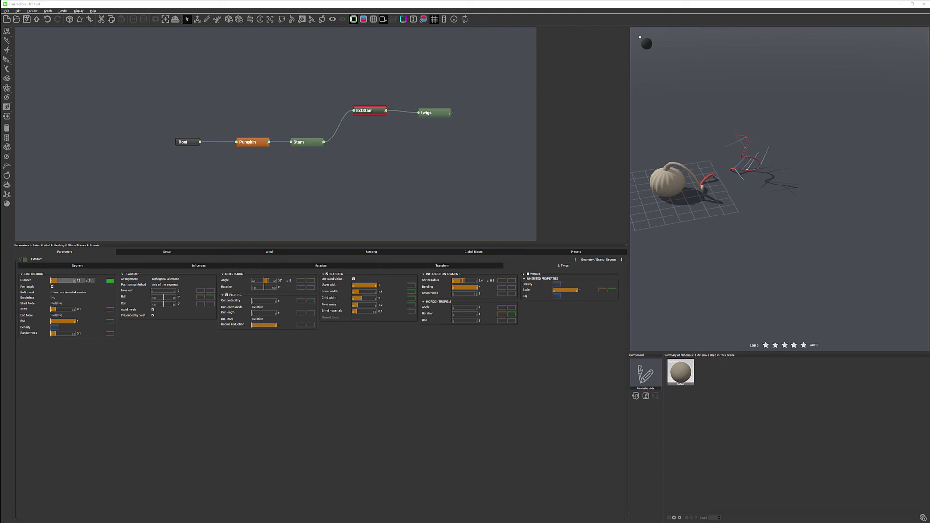
left_click(90, 280)
left_click_drag(800, 155, 630, 159)
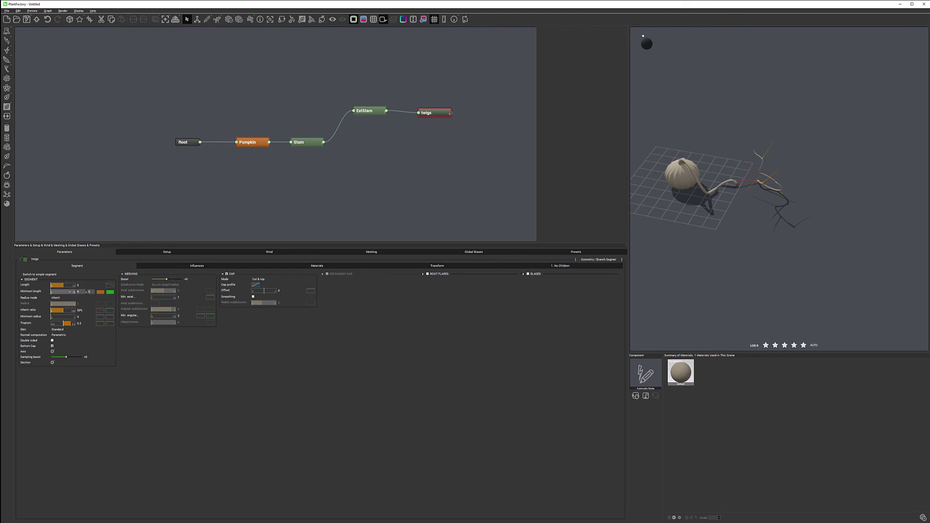
Set the twigs segment's length to 15 with a random variation of 5.
double_click(66, 285)
type("15")
key("Return")
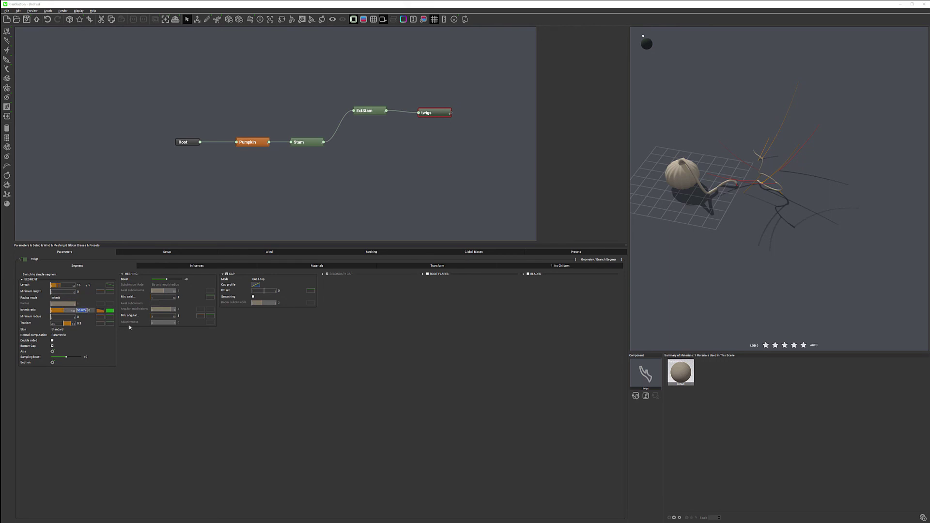
Set the twigs' inherit ratio to 100% and shape its curve to slope down toward a low end value.
left_click(100, 311)
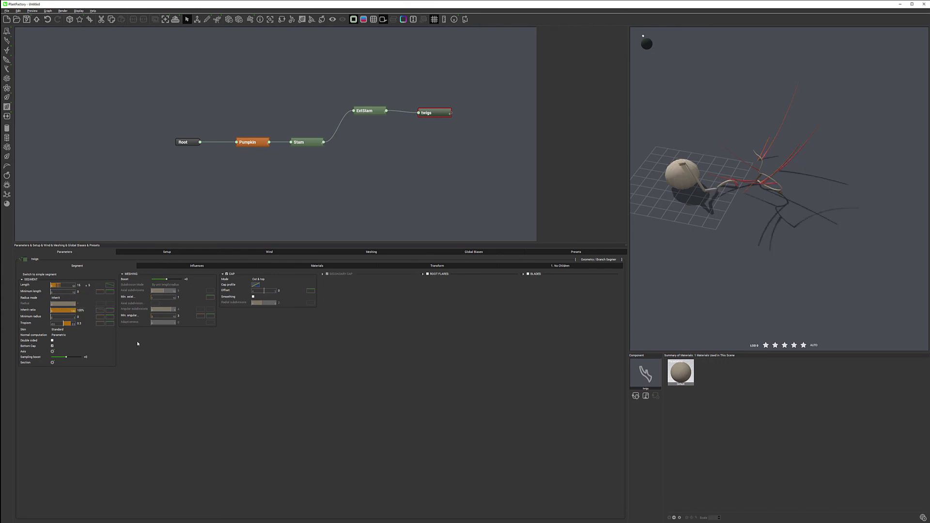
left_click_drag(234, 316, 235, 367)
left_click(199, 374)
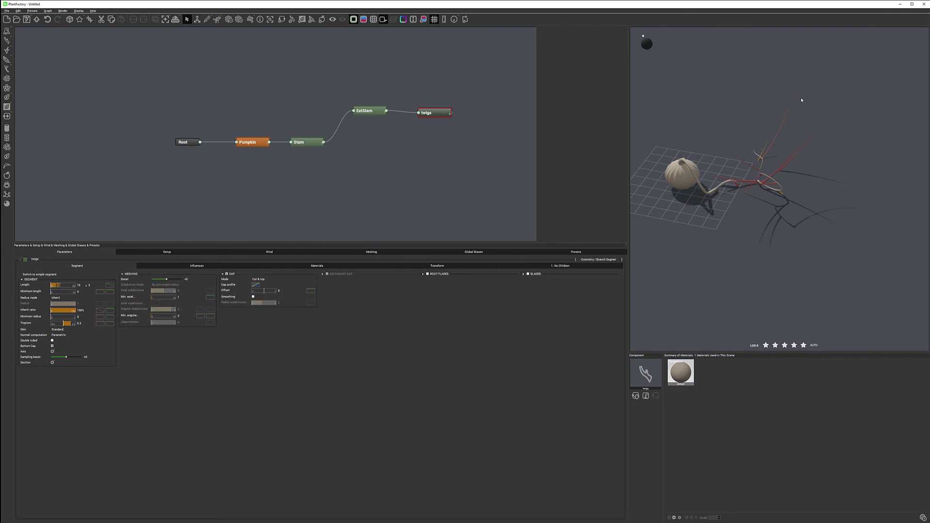
left_click(101, 310)
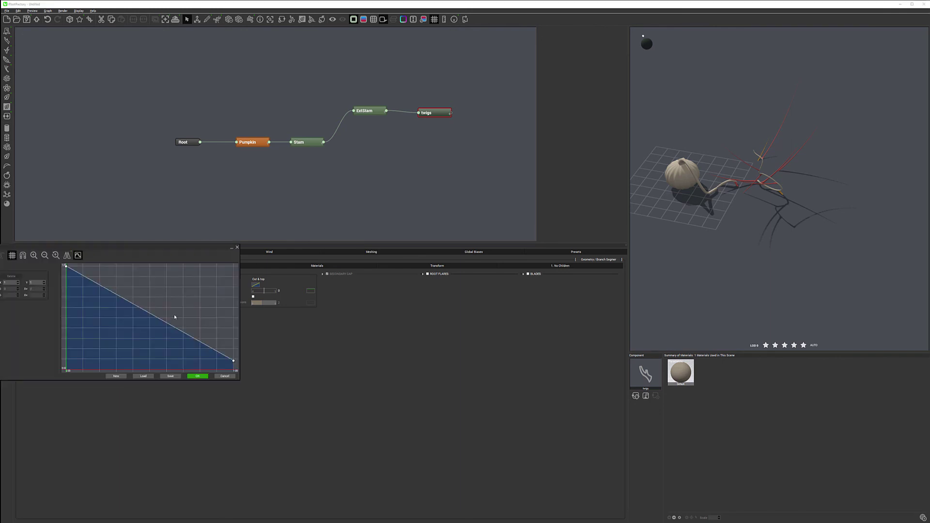
left_click(231, 359)
left_click(198, 377)
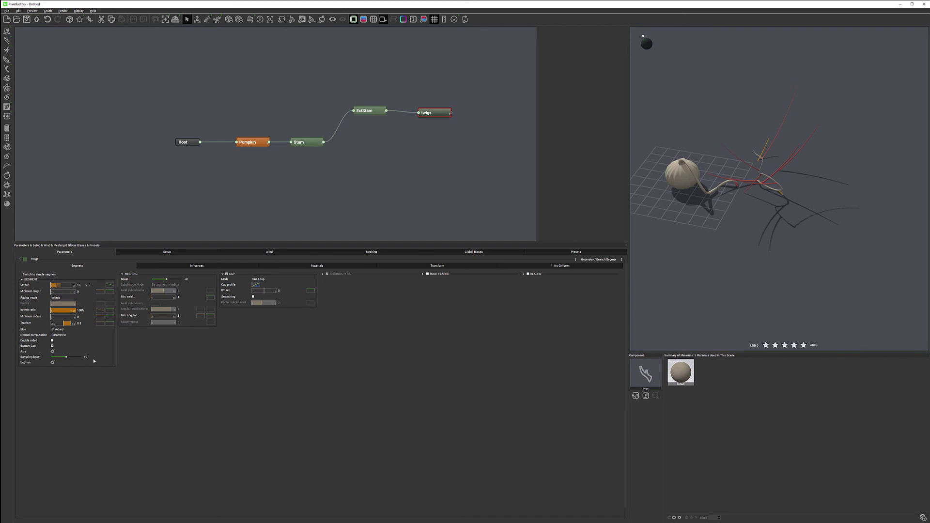
Enable a first local bias on twigs, set its type to Curl, and set its strength to 1 with a random variation of 2.
left_click(197, 266)
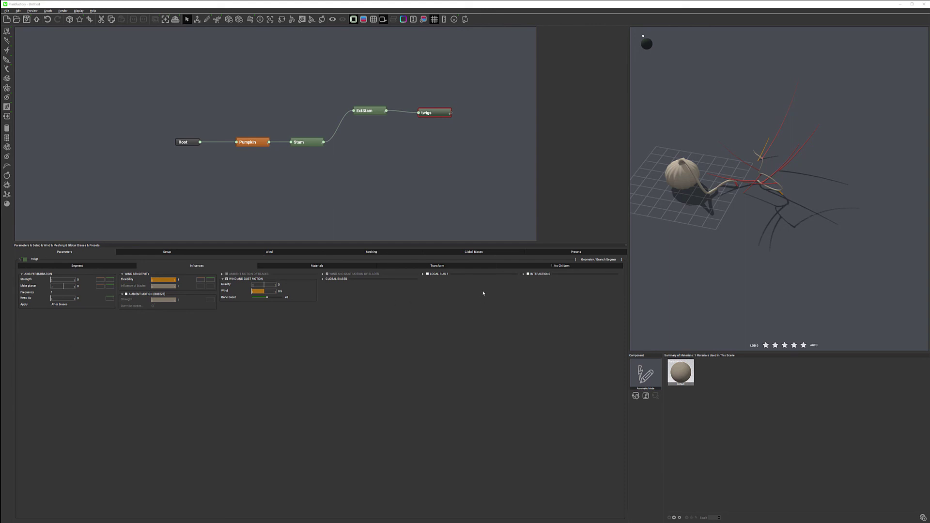
left_click(428, 274)
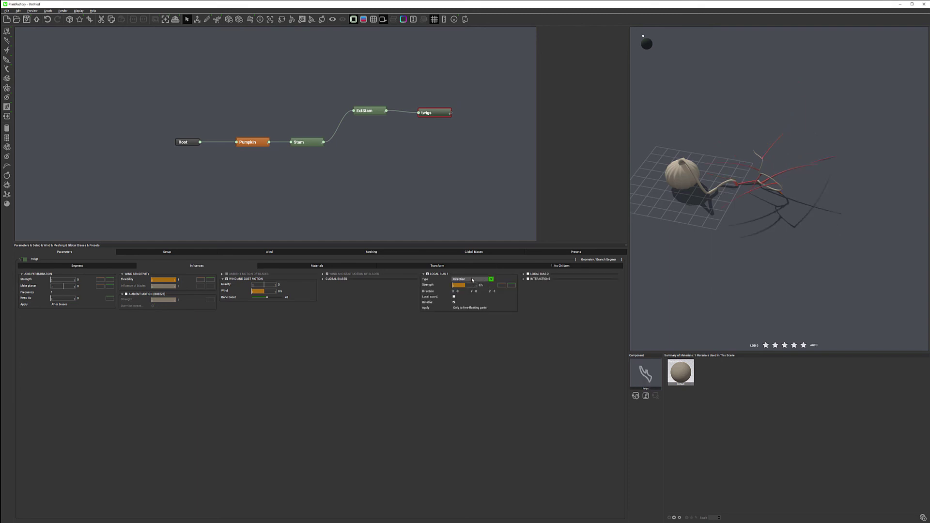
left_click(472, 280)
left_click(465, 304)
left_click(484, 285)
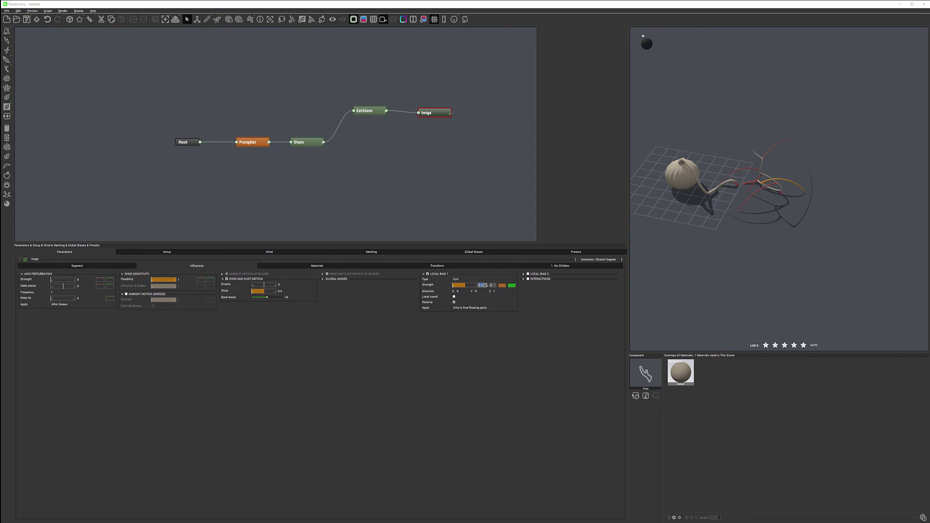
type("1")
key("Return")
type("2")
key("Return")
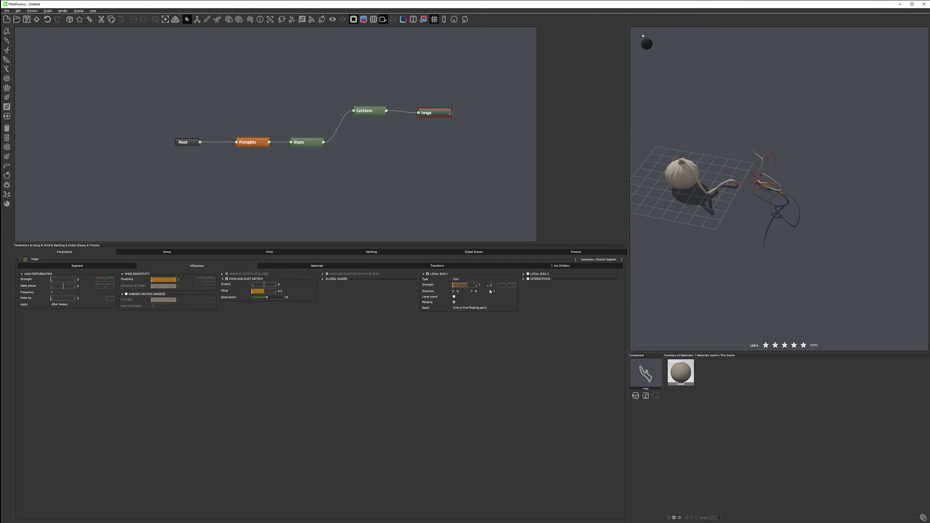
Adjust the direction of the twigs' curl bias, entering 1.5 for Y and -1.5 for Z.
left_click(459, 292)
key("Tab")
key("Return")
type("1.5")
key("Tab")
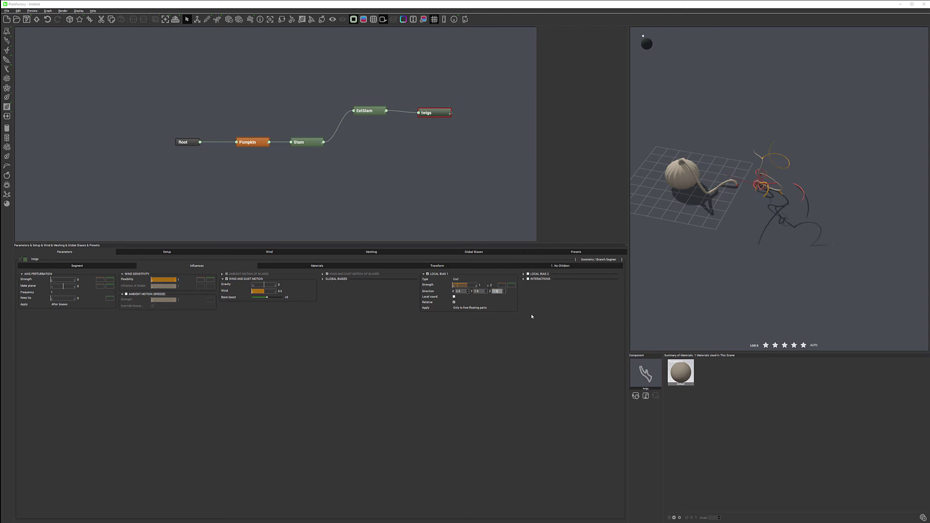
type("-1.5")
key("Return")
Reduce the upper, lower and child widths and the move-away amount in the blending of the twigs on ExtStem.
left_click_drag(829, 170, 740, 199)
scroll(740, 199, "up", 5)
left_click_drag(801, 190, 781, 209)
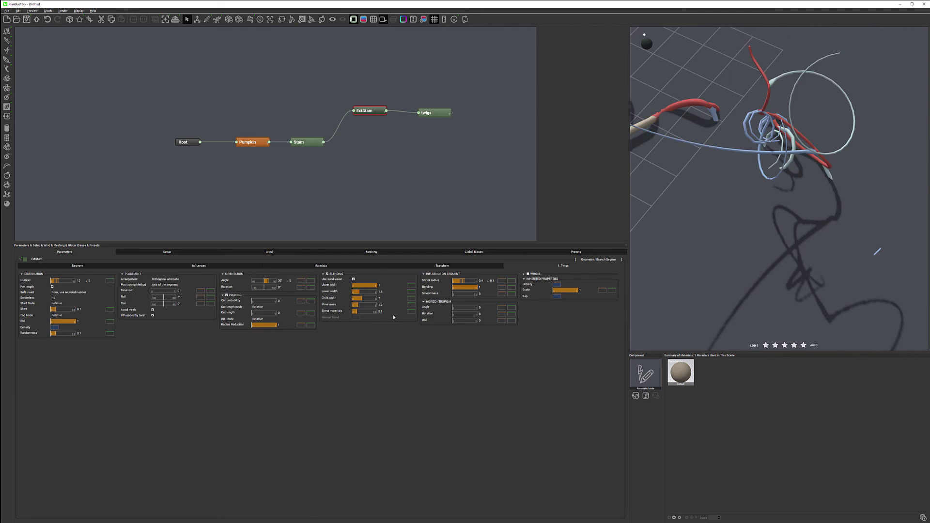
left_click_drag(375, 285, 359, 305)
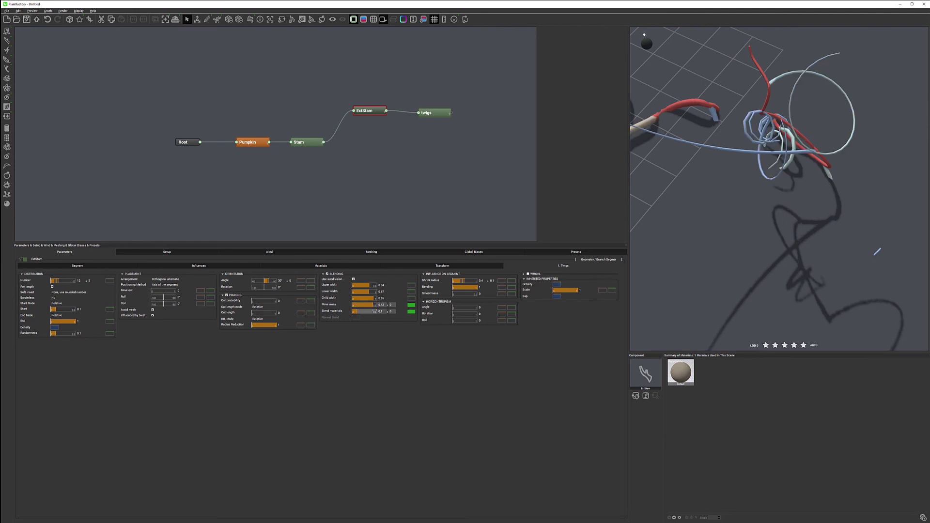
mouse_move(775, 126)
left_mouse_down()
mouse_move(747, 97)
mouse_move(748, 117)
mouse_move(775, 132)
left_mouse_up()
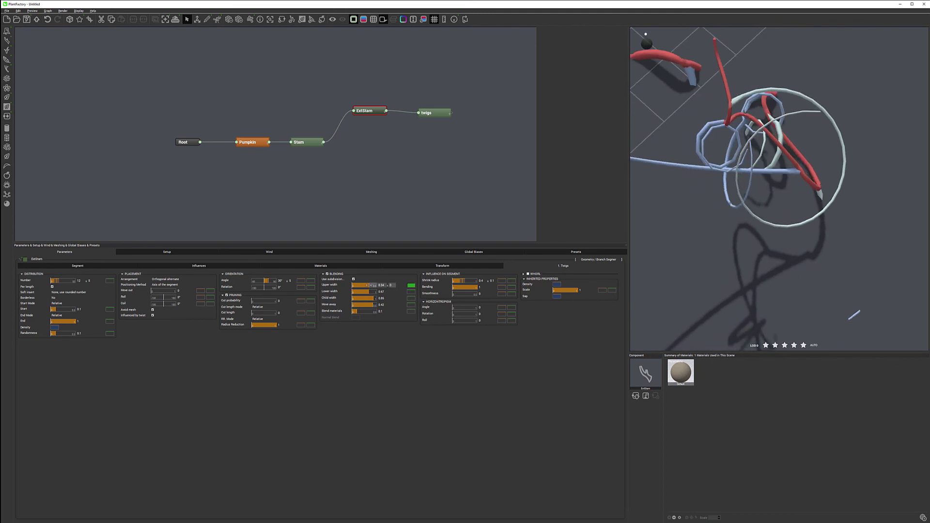
left_click_drag(364, 286, 361, 305)
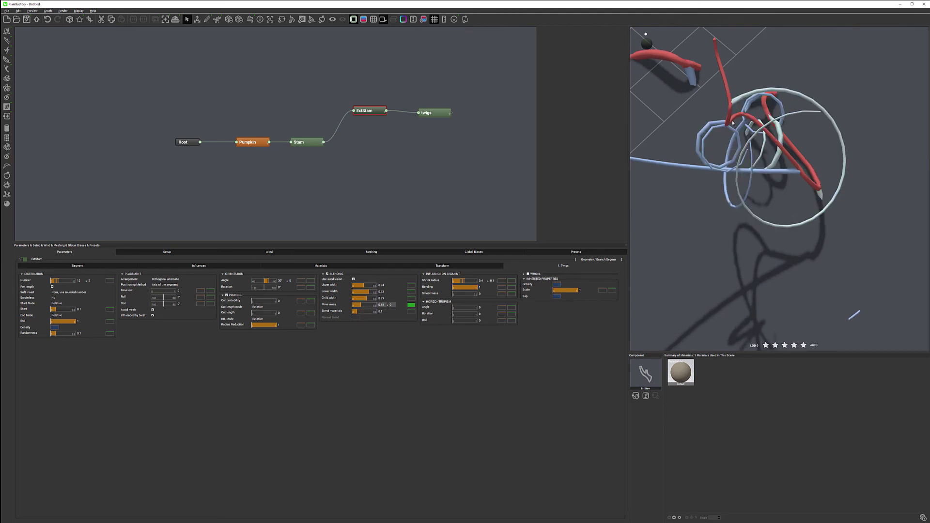
scroll(777, 159, "up", 5)
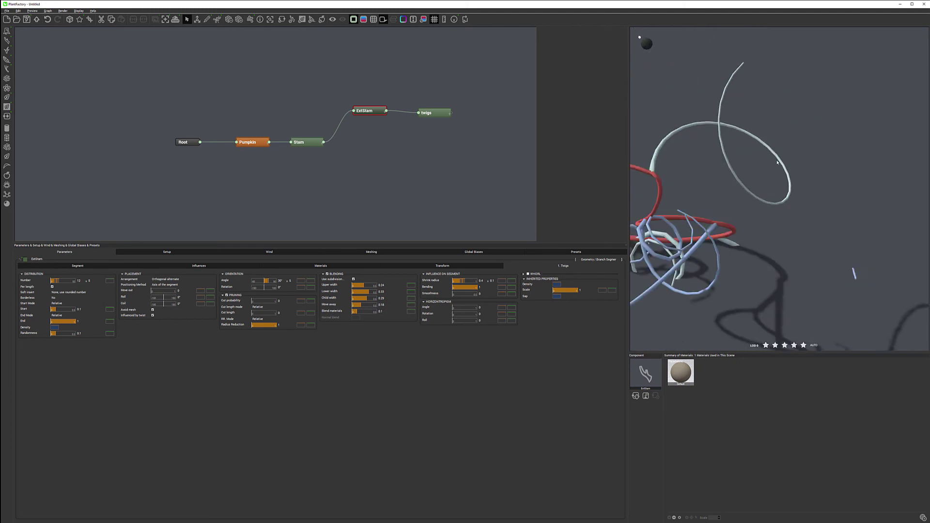
Rearrange the Stem, ExtStem and twigs nodes higher in the graph in a rising sequence, leaving free space beneath ExtStem.
left_click_drag(436, 113, 438, 100)
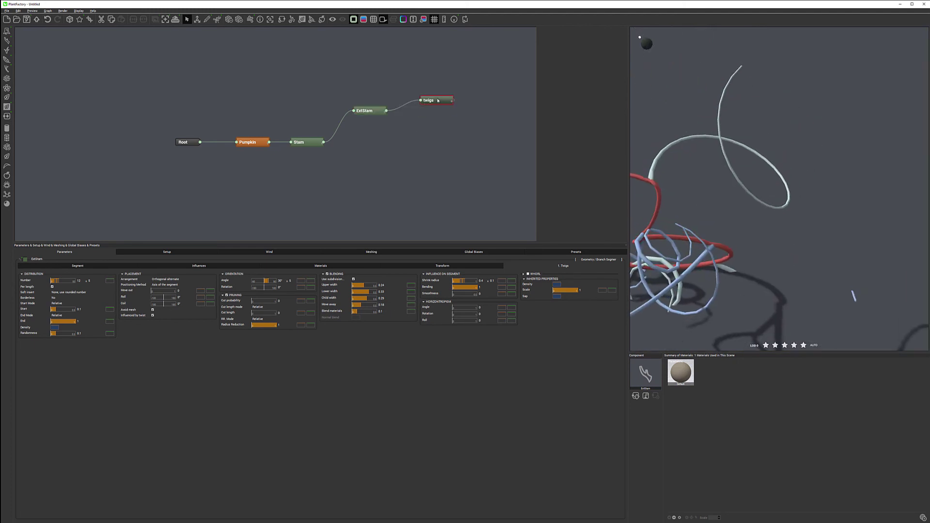
left_click_drag(376, 111, 373, 96)
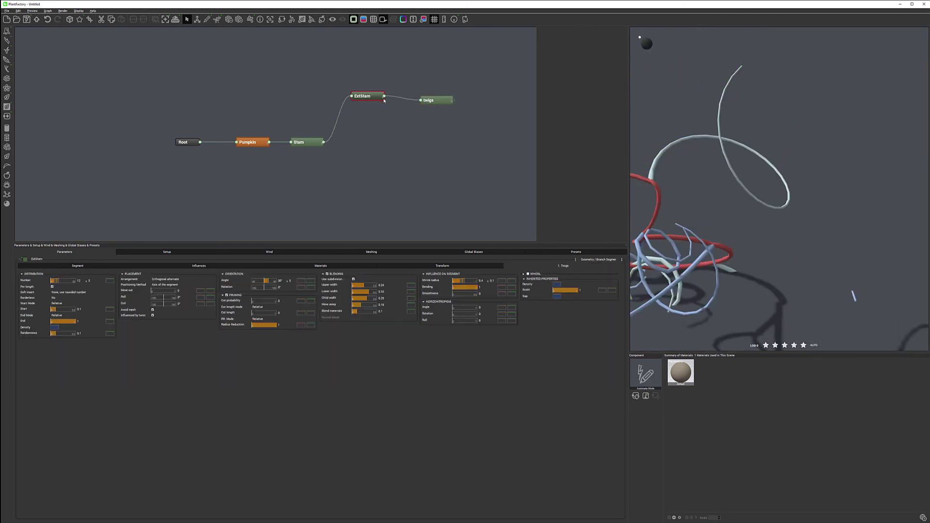
left_click_drag(445, 100, 443, 94)
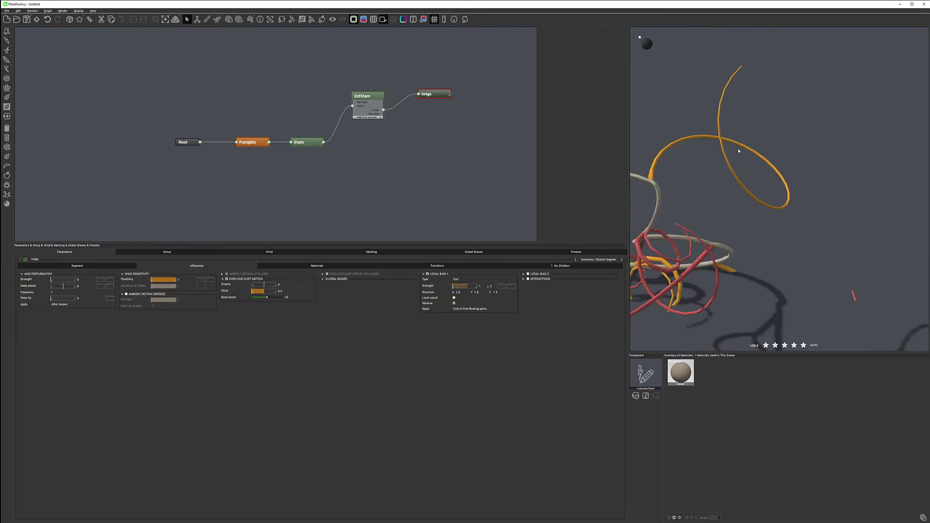
mouse_move(768, 209)
left_mouse_down()
mouse_move(779, 207)
mouse_move(737, 214)
mouse_move(756, 206)
mouse_move(745, 205)
mouse_move(770, 209)
mouse_move(706, 188)
mouse_move(722, 207)
mouse_move(771, 205)
left_mouse_up()
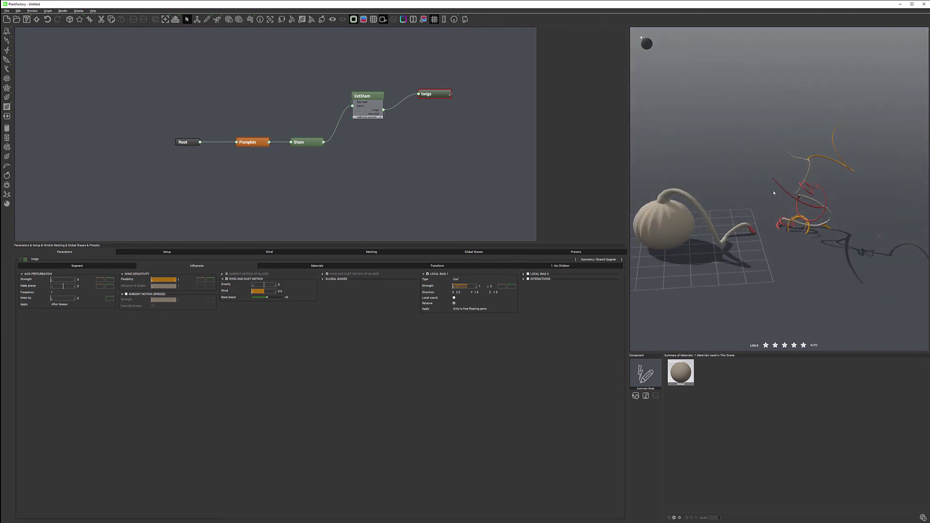
mouse_move(840, 206)
left_mouse_down()
mouse_move(725, 196)
mouse_move(834, 215)
mouse_move(897, 202)
mouse_move(838, 201)
mouse_move(816, 214)
mouse_move(845, 205)
mouse_move(840, 210)
left_mouse_up()
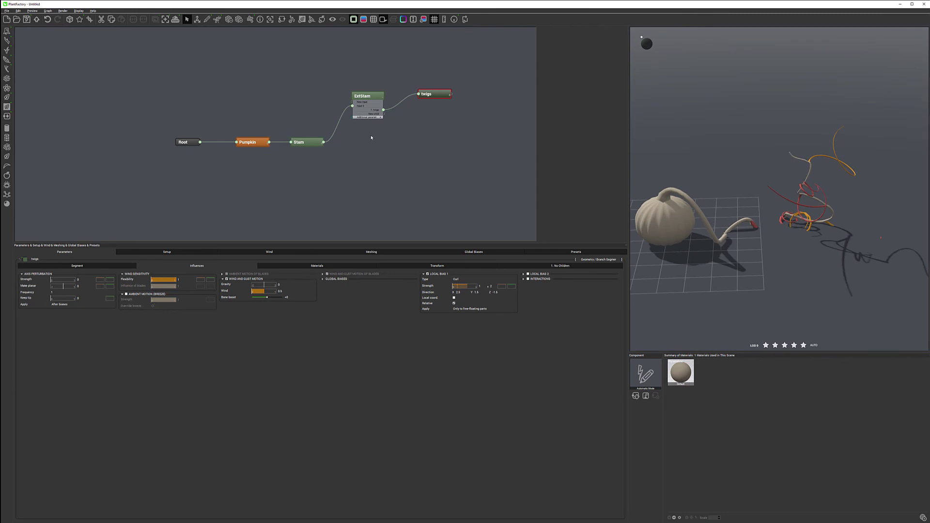
left_click_drag(374, 108, 371, 100)
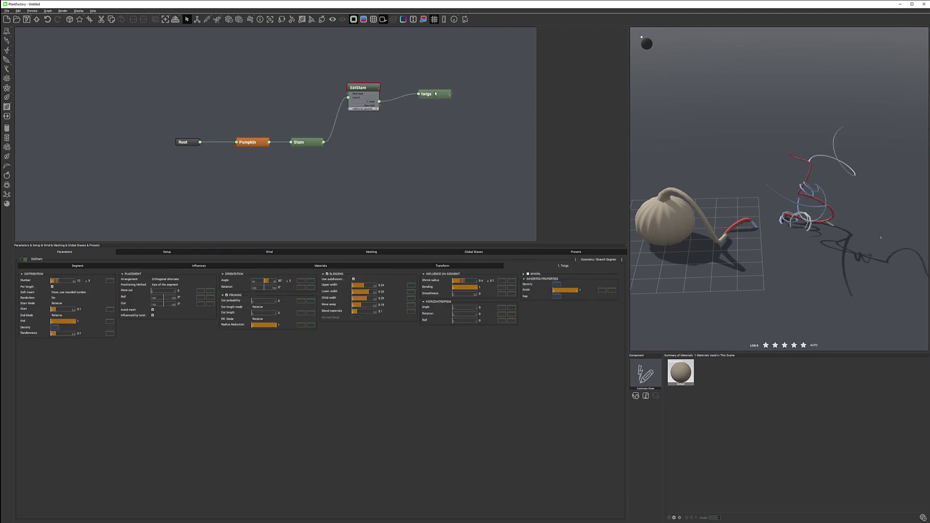
left_click_drag(421, 95, 422, 85)
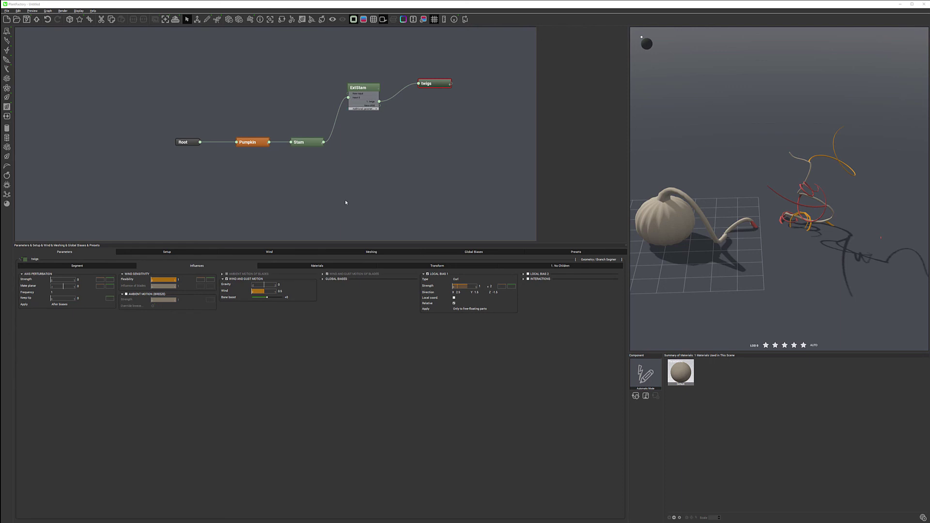
left_click(708, 239)
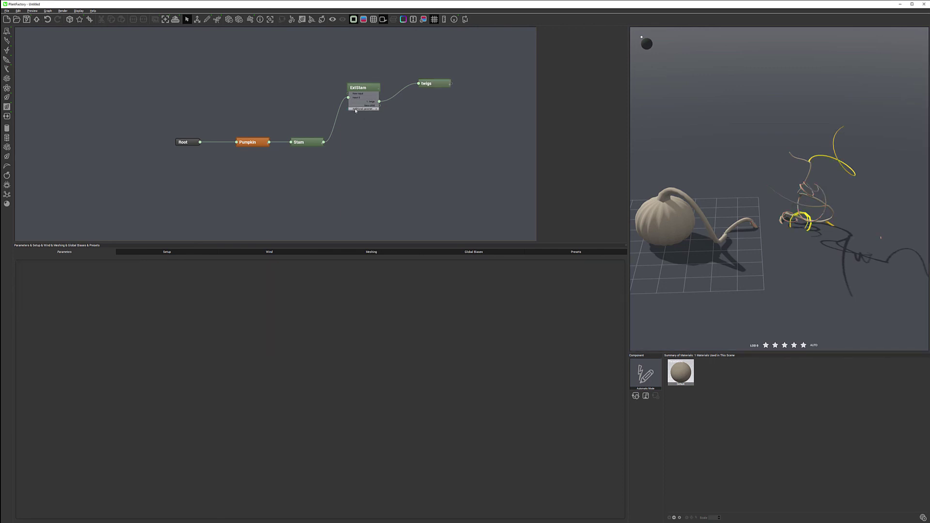
mouse_move(304, 145)
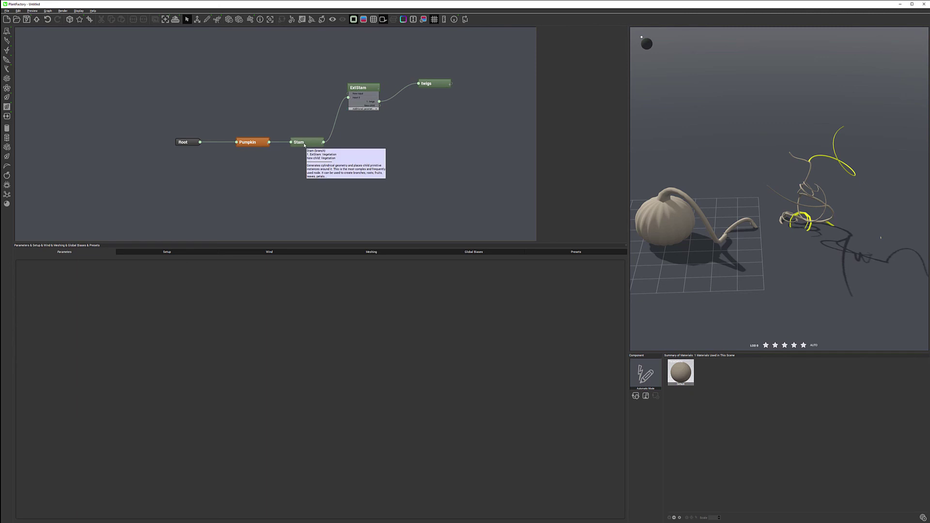
left_click_drag(304, 145, 305, 109)
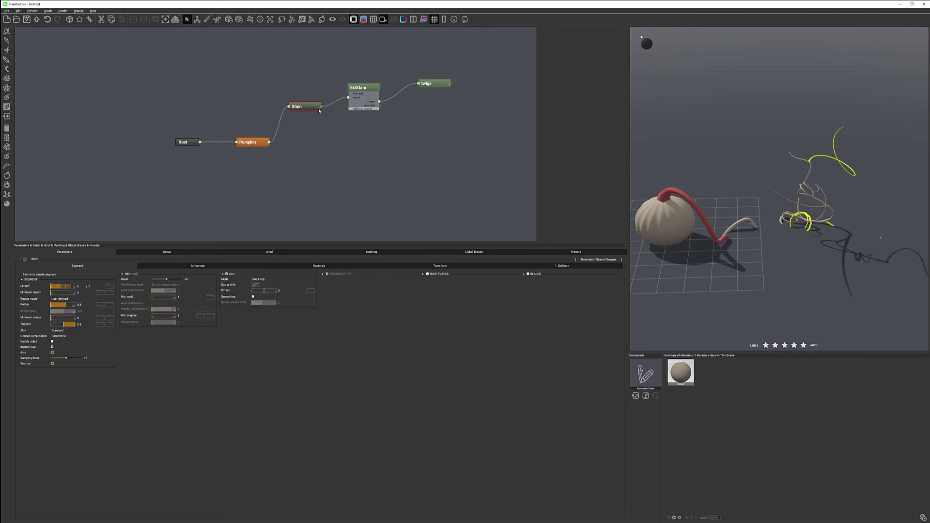
left_click_drag(358, 87, 362, 72)
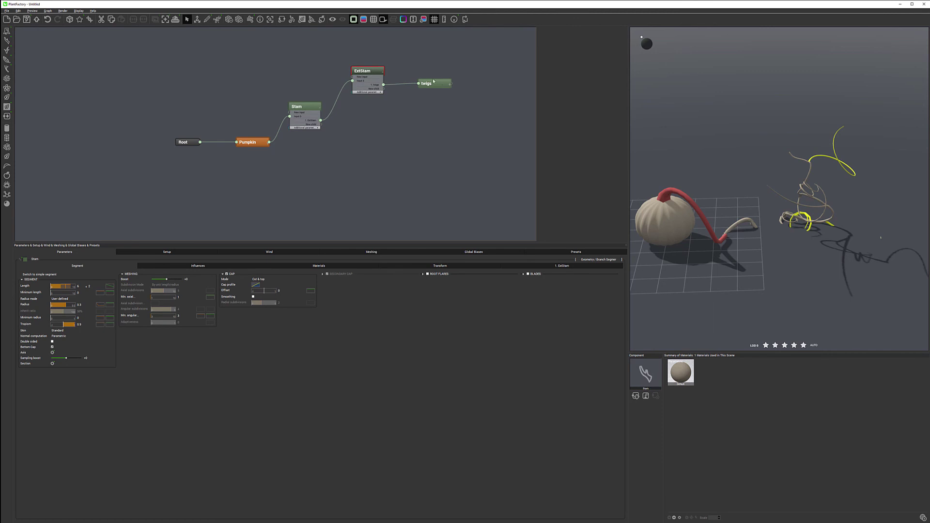
left_click_drag(434, 83, 430, 70)
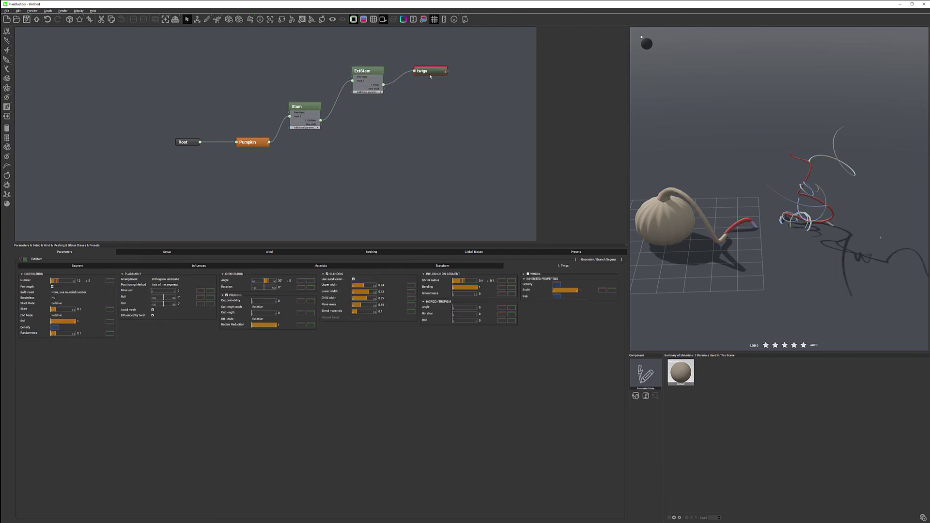
Add a branch segment node named Close twigs beneath ExtStem and connect it as a second child of Stem.
right_click(363, 127)
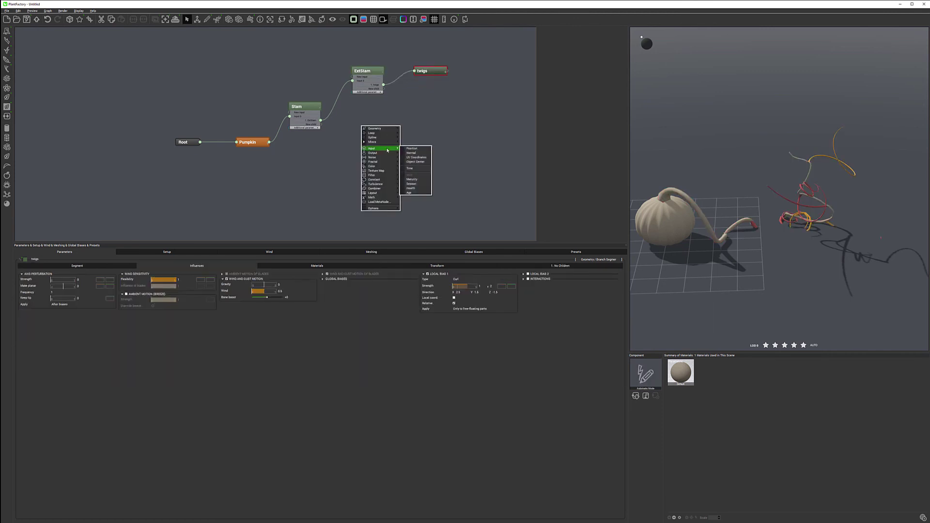
mouse_move(387, 130)
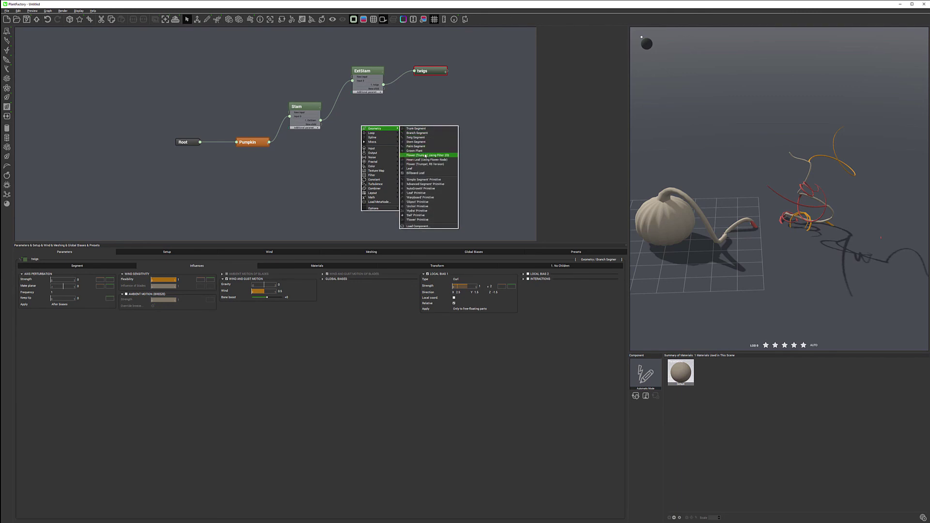
left_click(417, 132)
double_click(366, 126)
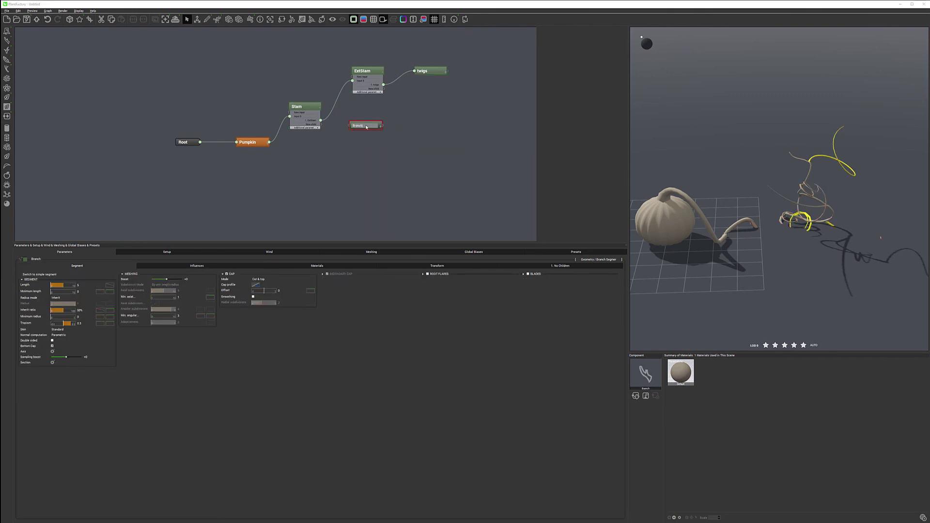
type("Branc")
key("Return")
left_click_drag(350, 126, 321, 127)
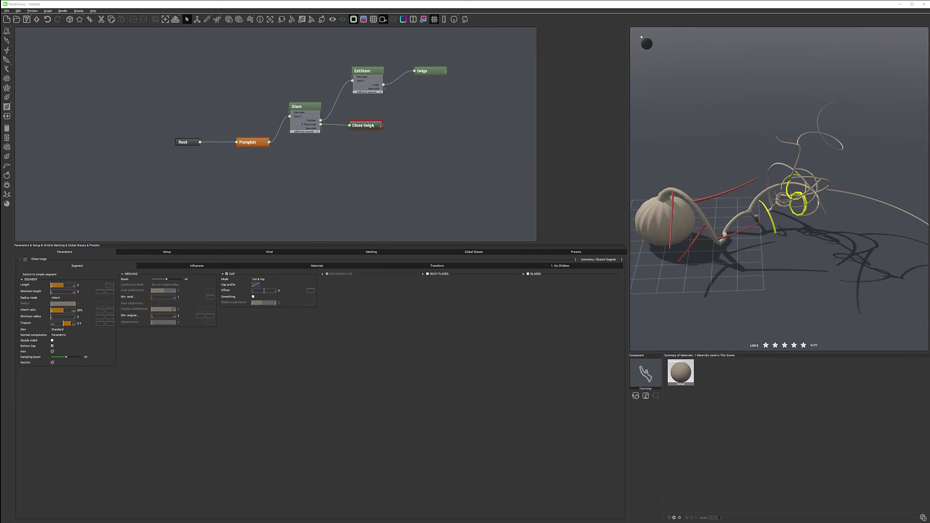
Adjust the number and orientation angle of the Close twigs distributed along Stem, and enable blending for them.
key("Up")
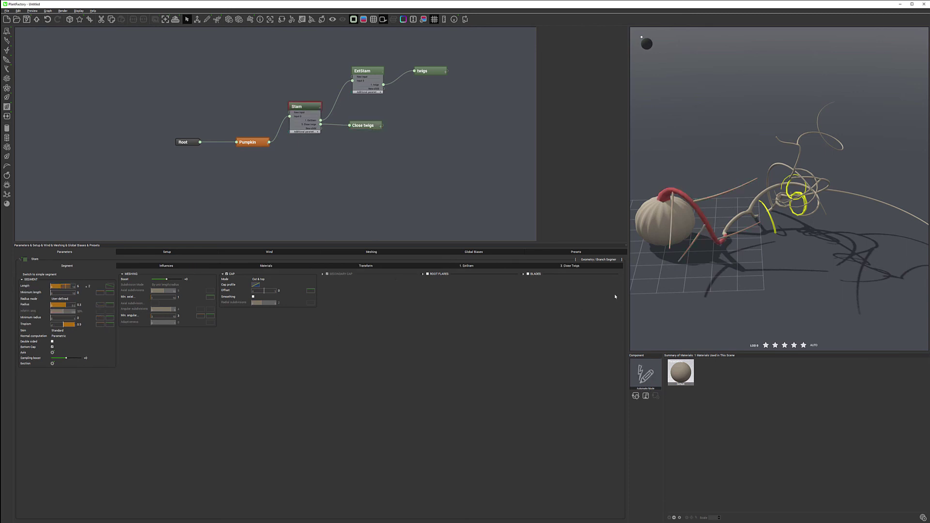
left_click(571, 266)
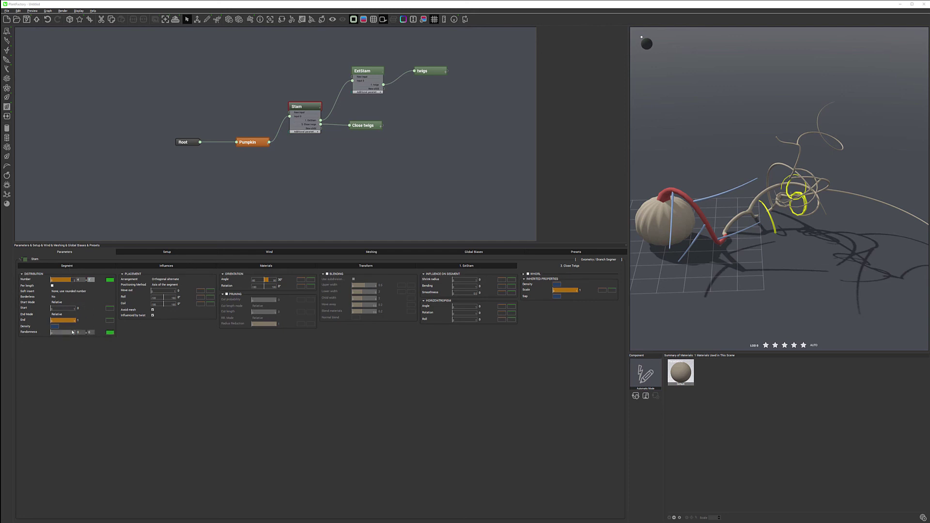
left_click_drag(266, 280, 264, 281)
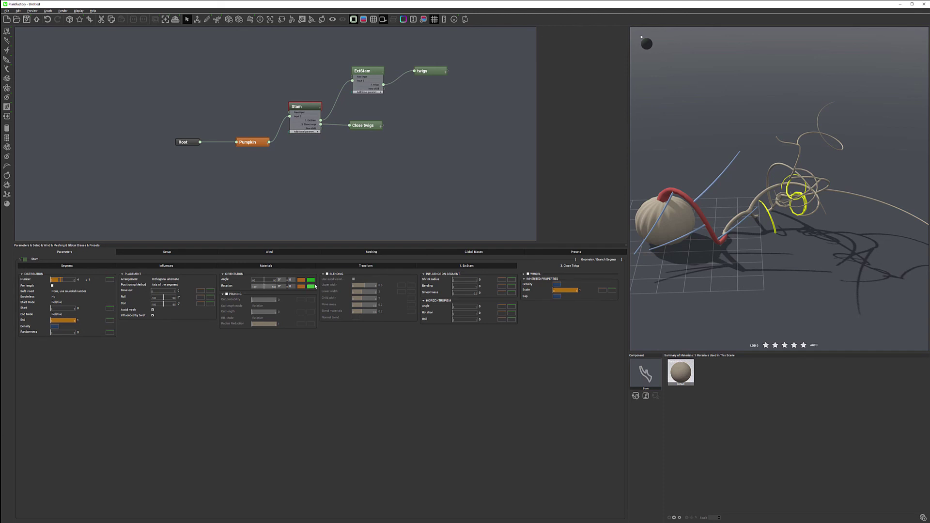
left_click(353, 280)
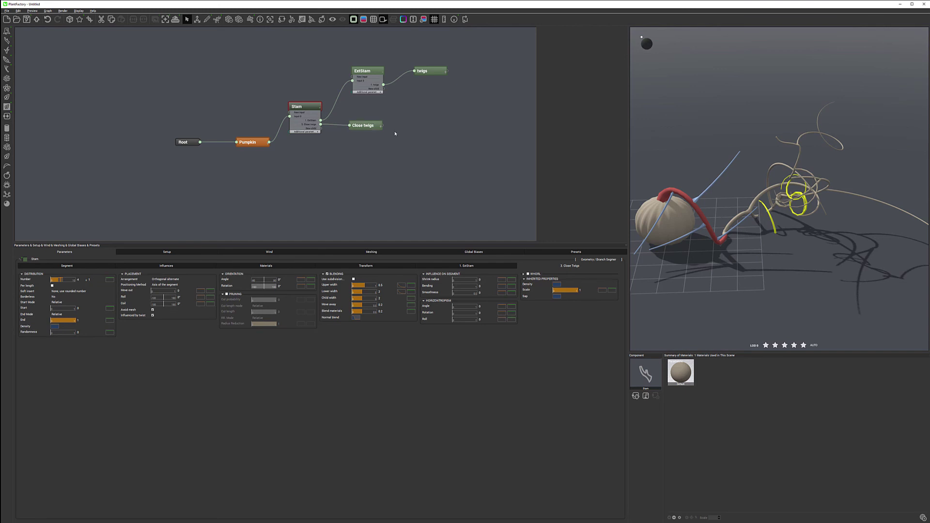
Add a random variation to the length of the Close twigs segment.
left_click(373, 126)
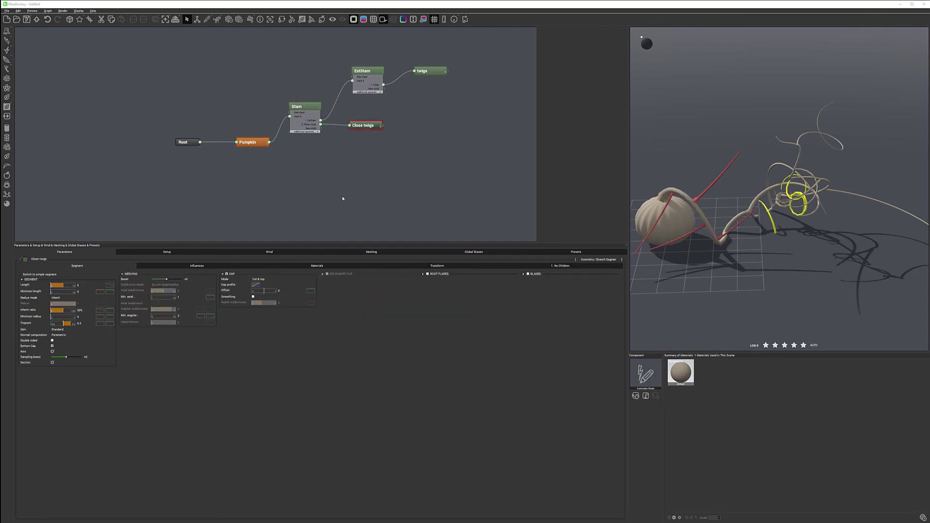
left_click(110, 285)
Increase the inherit ratio of the Close twigs and lower the end of its profile curve to about 0.1 so they taper.
left_click(110, 311)
left_click_drag(63, 310, 82, 313)
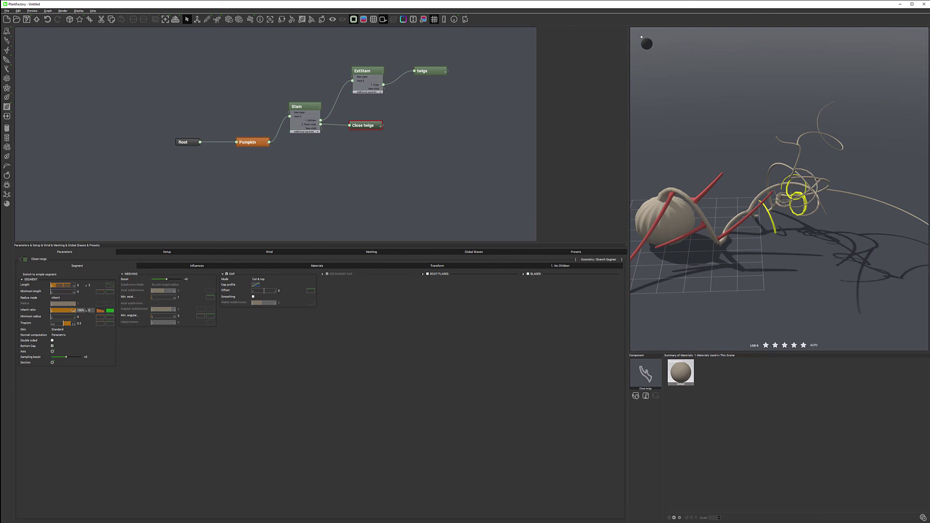
left_click_drag(72, 310, 71, 310)
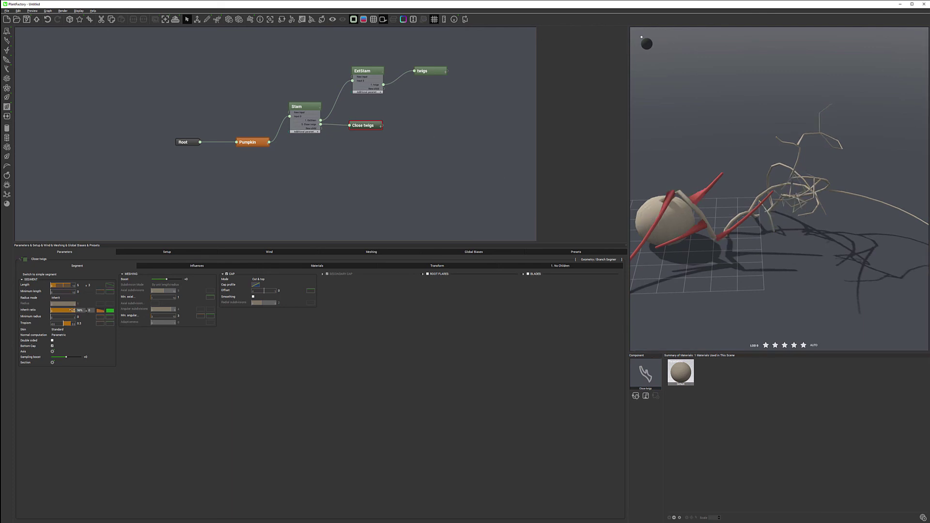
left_click(100, 310)
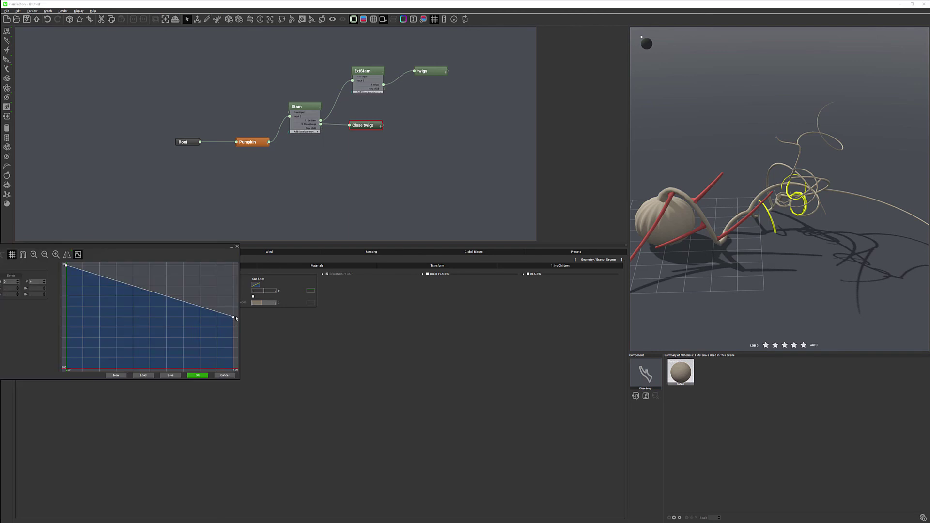
left_click_drag(235, 319, 234, 363)
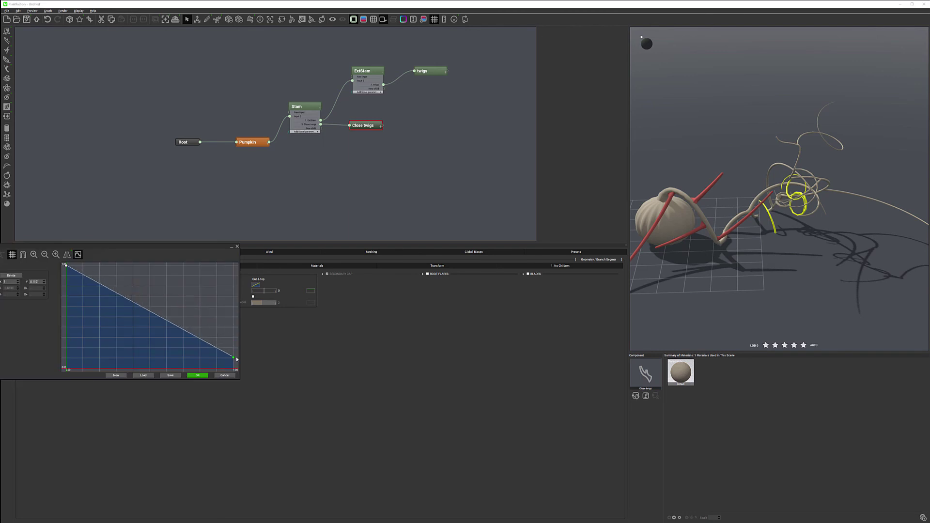
left_click(197, 375)
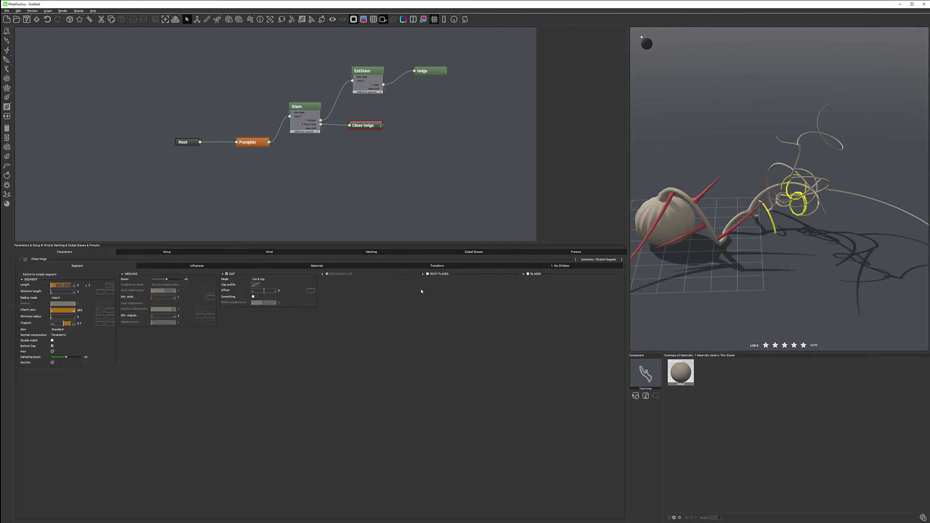
Set the length of the Close twigs segment to 6.
left_click(78, 285)
type("6")
key("Return")
Enable a first local bias of type Curl on Close twigs with a strength variation of 0.1 and direction Z 1.
left_click(227, 264)
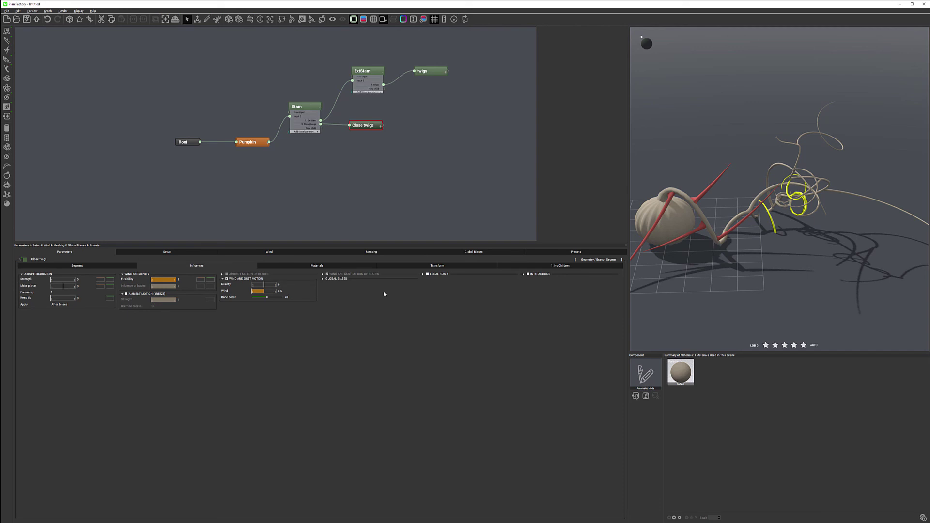
left_click(428, 274)
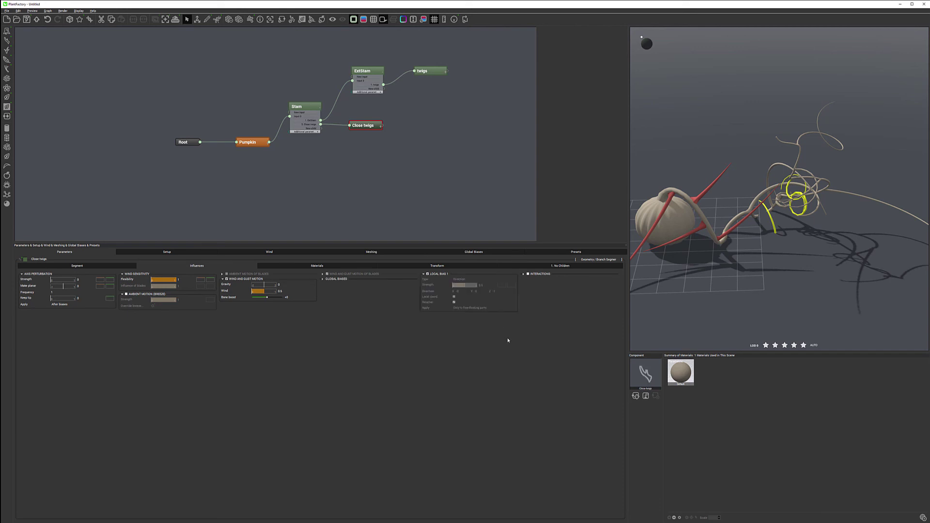
left_click(464, 280)
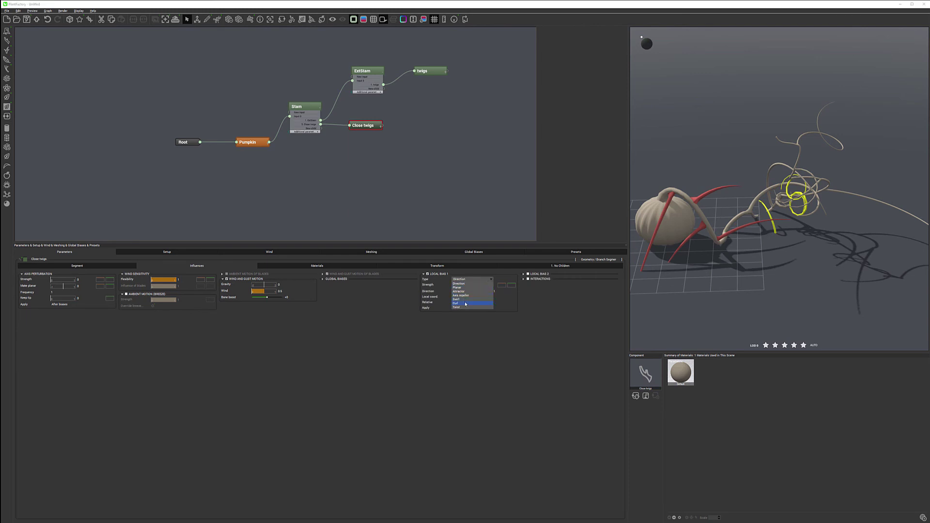
left_click(466, 303)
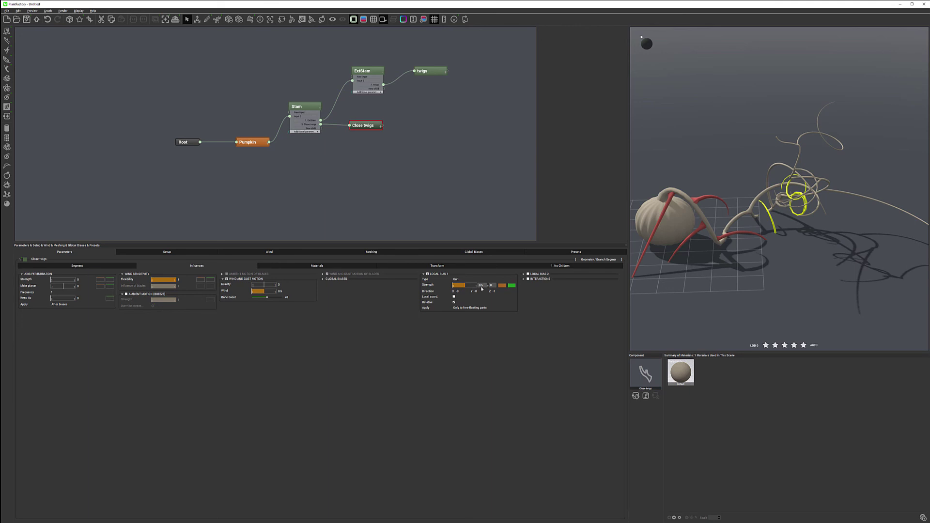
left_click(491, 285)
type("0.1")
key("Return")
left_click(495, 291)
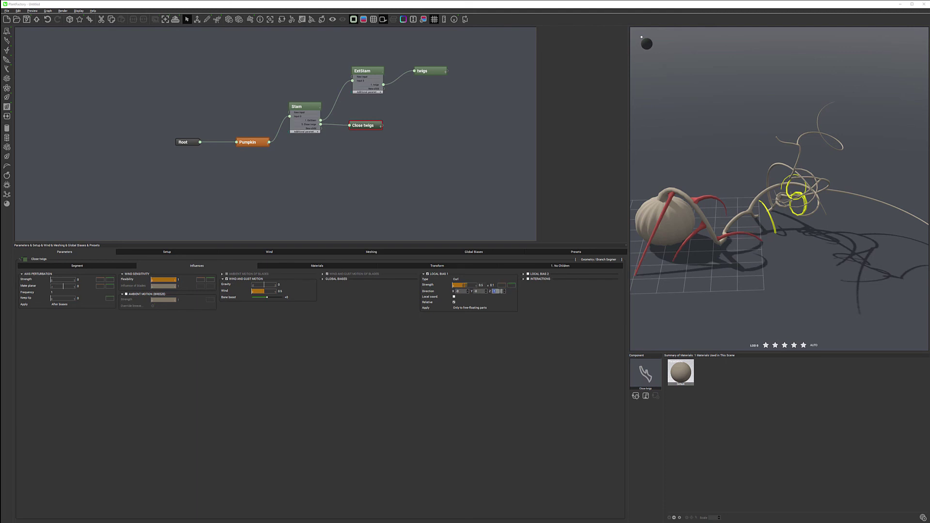
type("1")
key("Return")
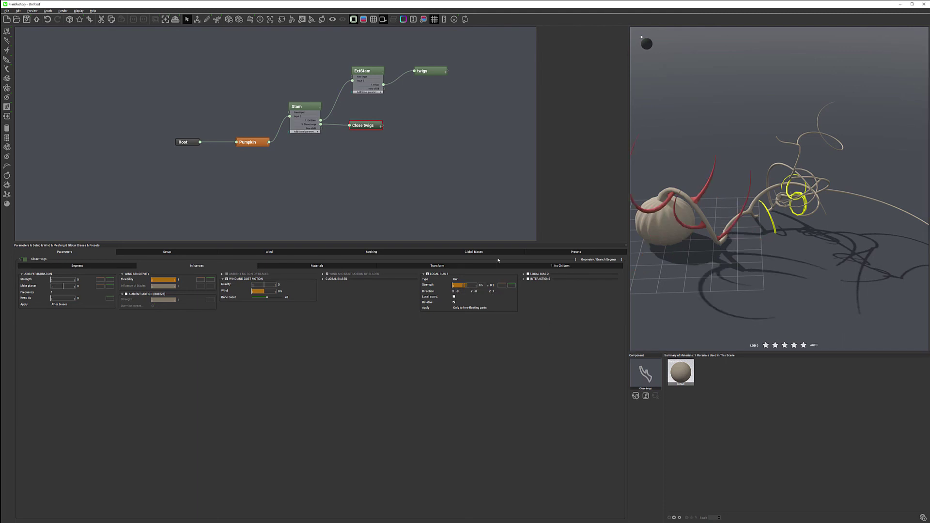
Enable a second local bias of type Swirl on Close twigs with strength 0.2 and direction X 0.5.
left_click(536, 275)
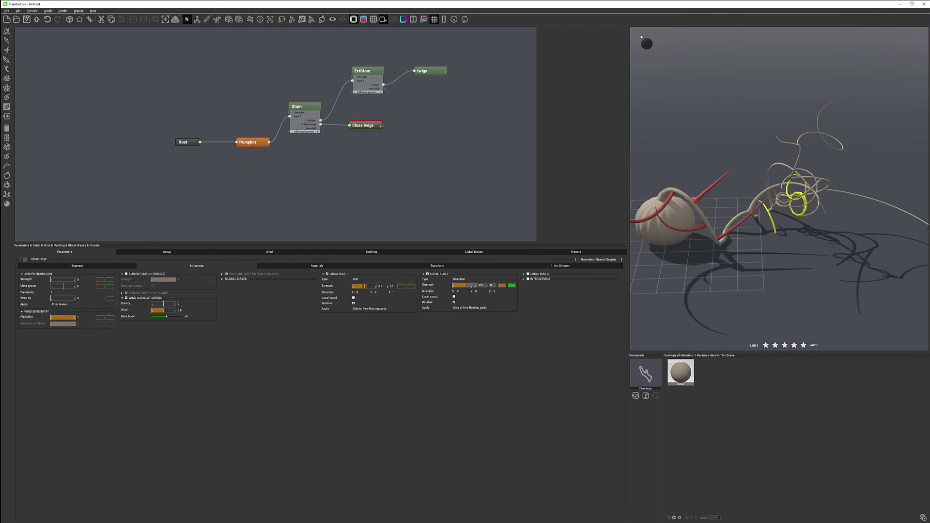
left_click(464, 280)
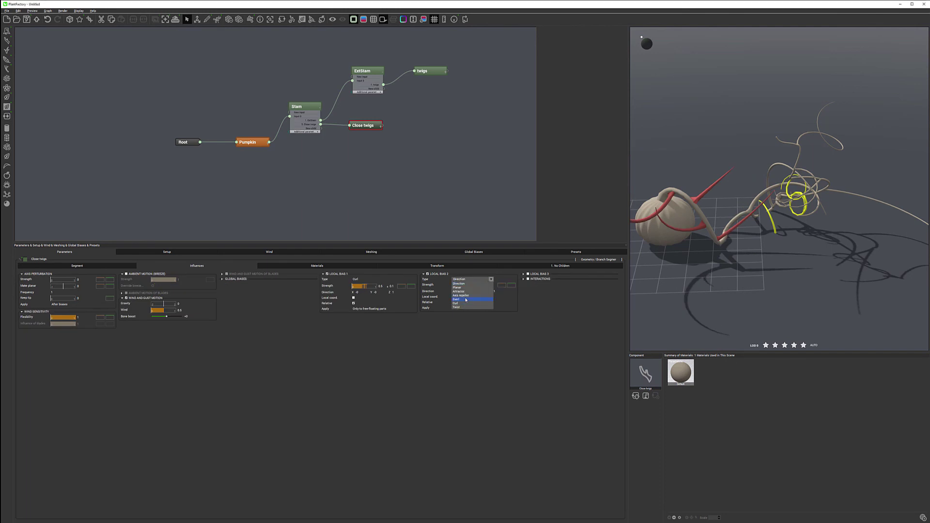
left_click(464, 299)
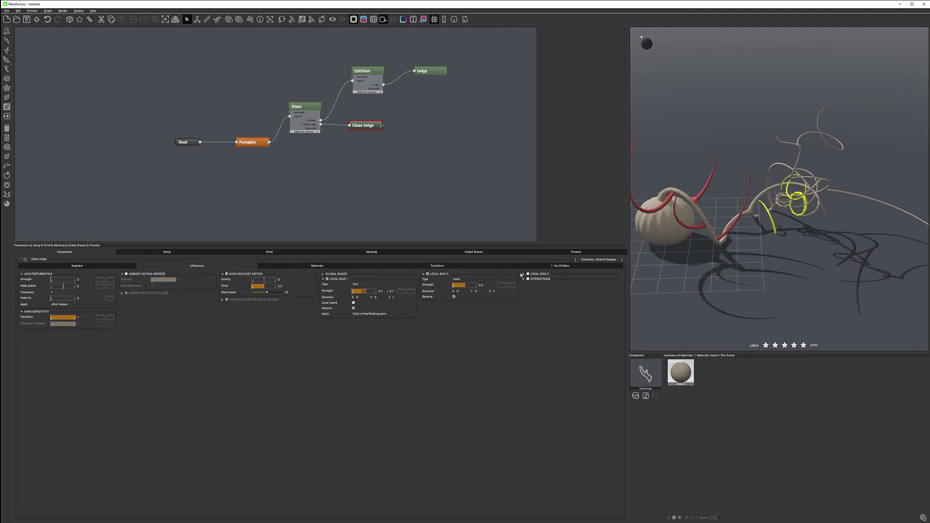
left_click(481, 286)
type("0.2")
key("Tab")
type("0.5")
key("Tab")
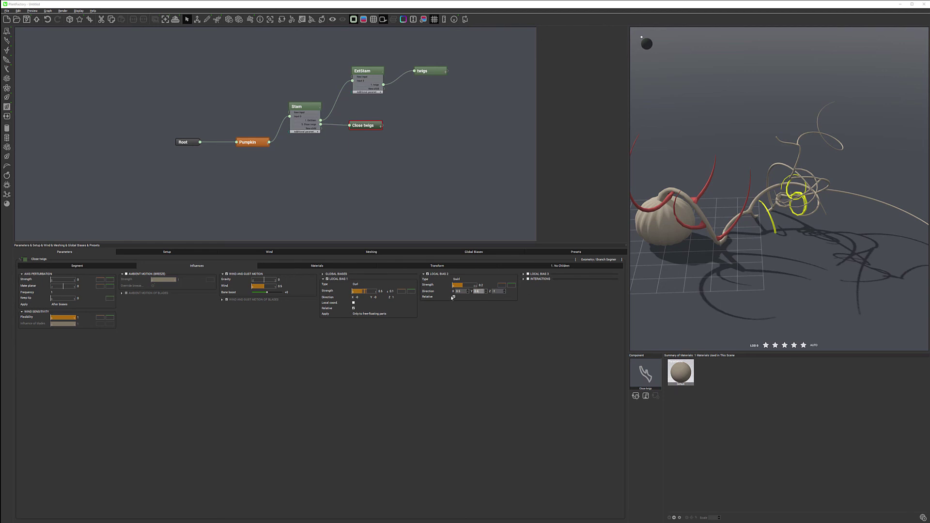
left_click(563, 286)
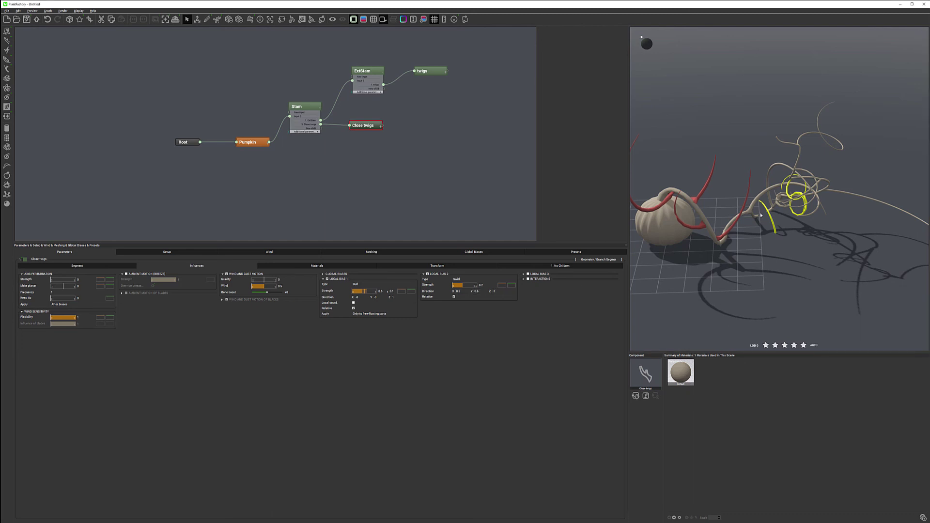
Reduce the tropism of the Close twigs segment to nearly zero and check the curling shape around the pumpkin.
left_click_drag(757, 208, 797, 190)
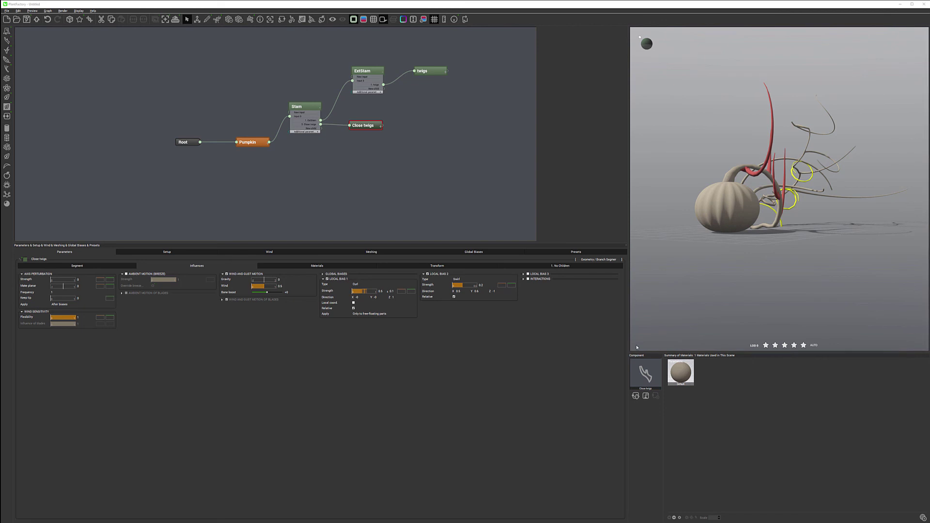
left_click(93, 267)
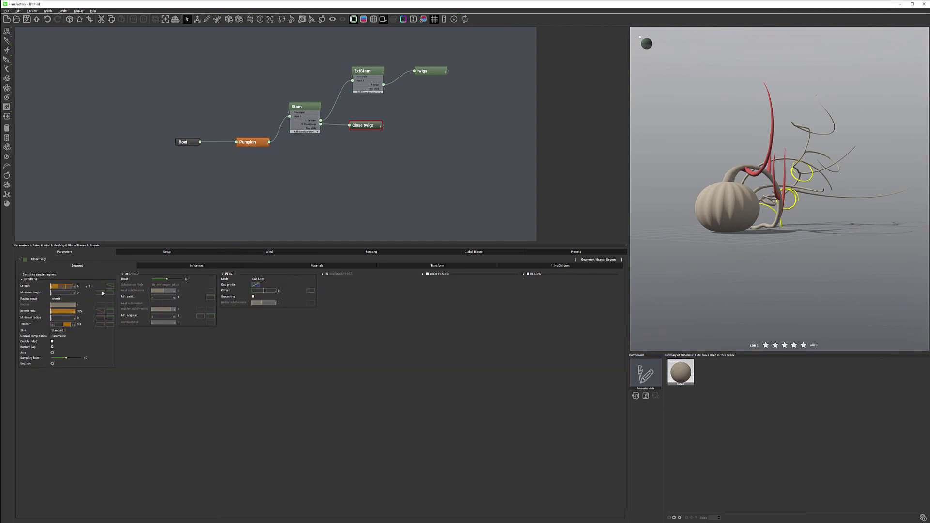
left_click_drag(770, 221, 833, 223)
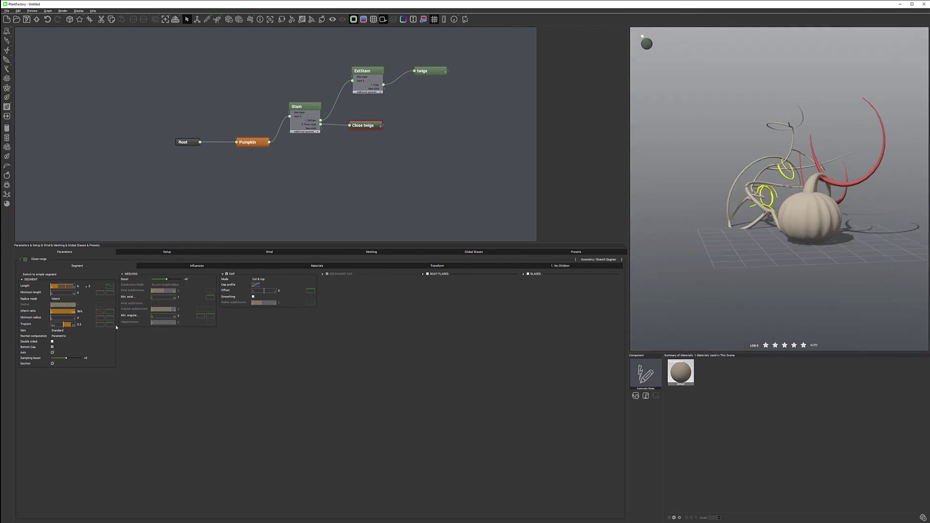
left_click_drag(67, 324, 64, 325)
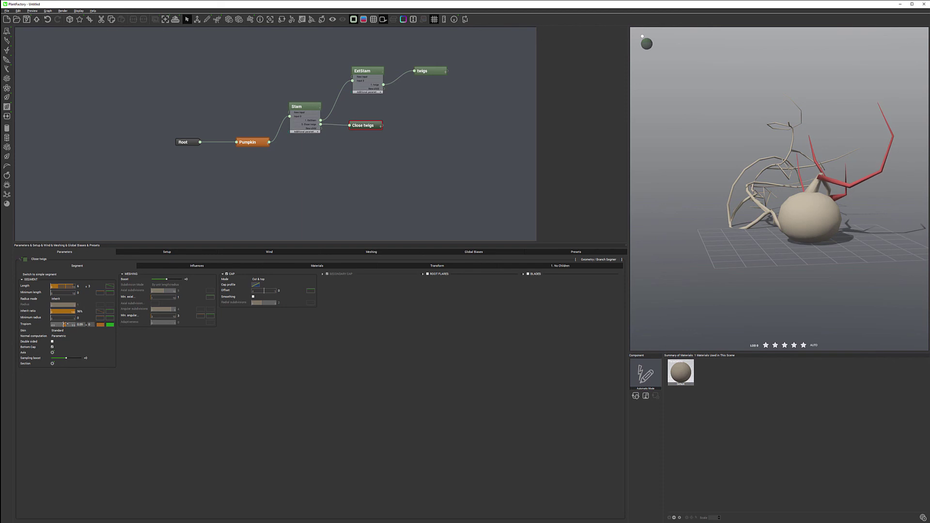
left_click_drag(814, 155, 700, 186)
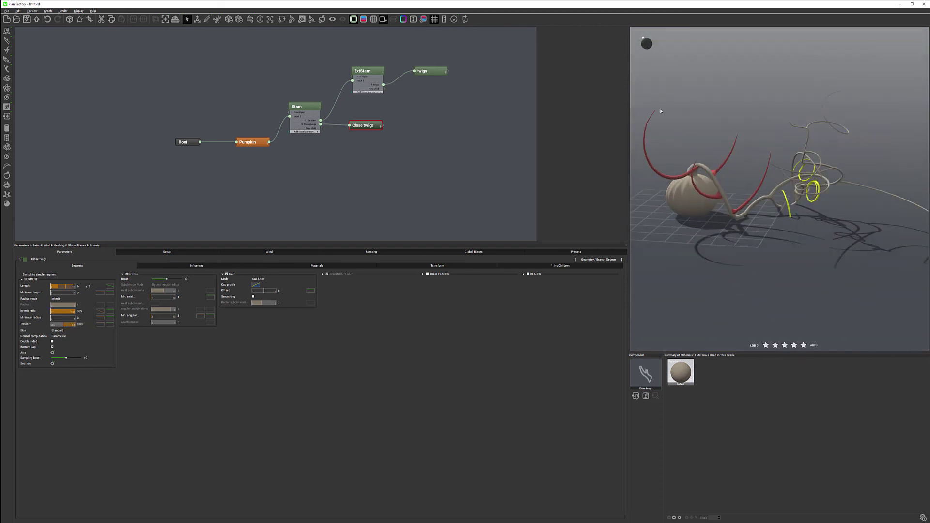
Set the Curl bias direction of Close twigs to X 1 and Y 1, with a strength variation of 0.2.
left_click(185, 267)
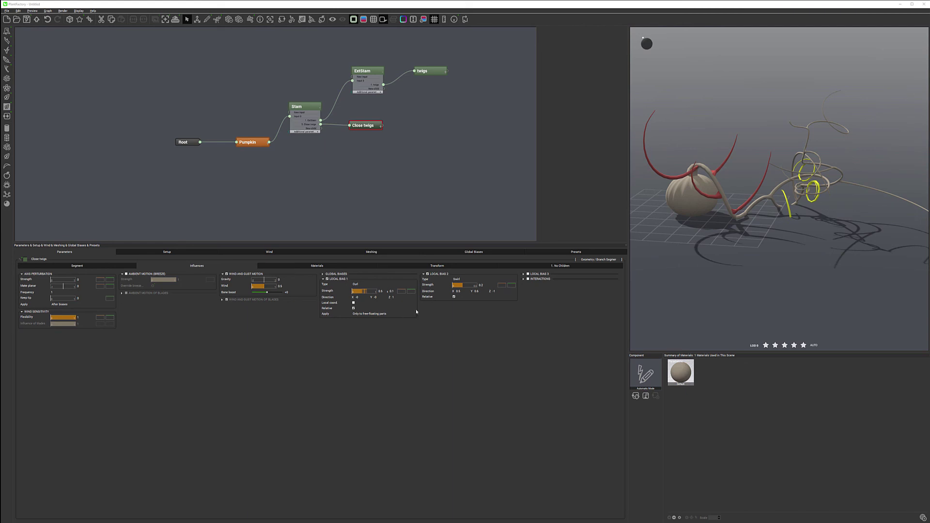
left_click(361, 299)
type("1")
key("Return")
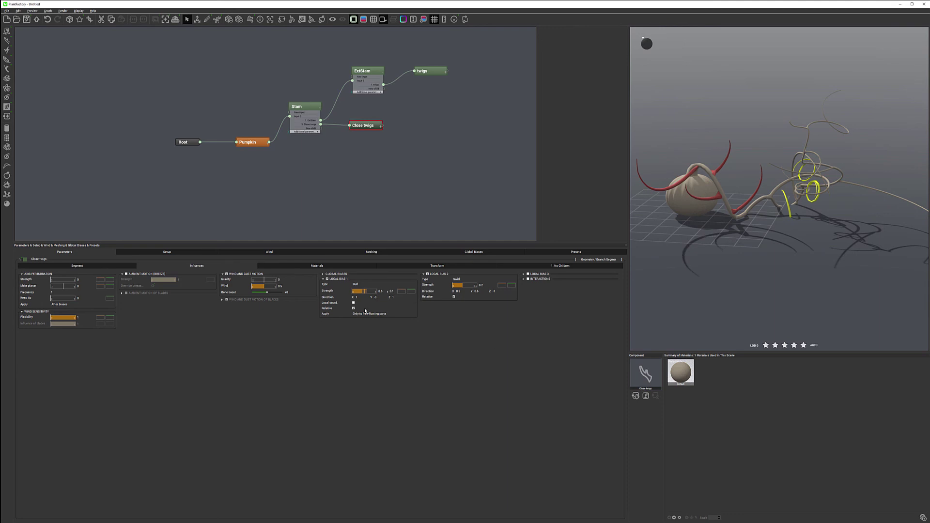
type("1")
key("Return")
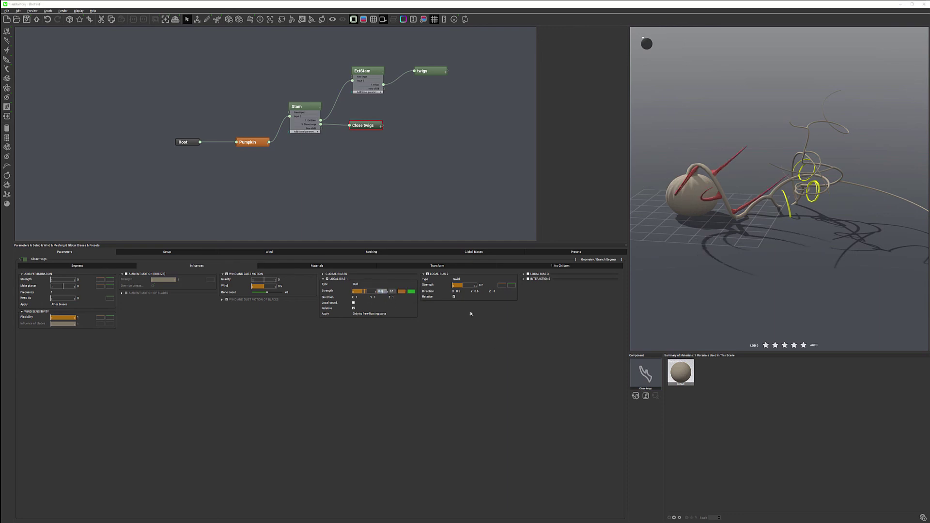
left_click(396, 292)
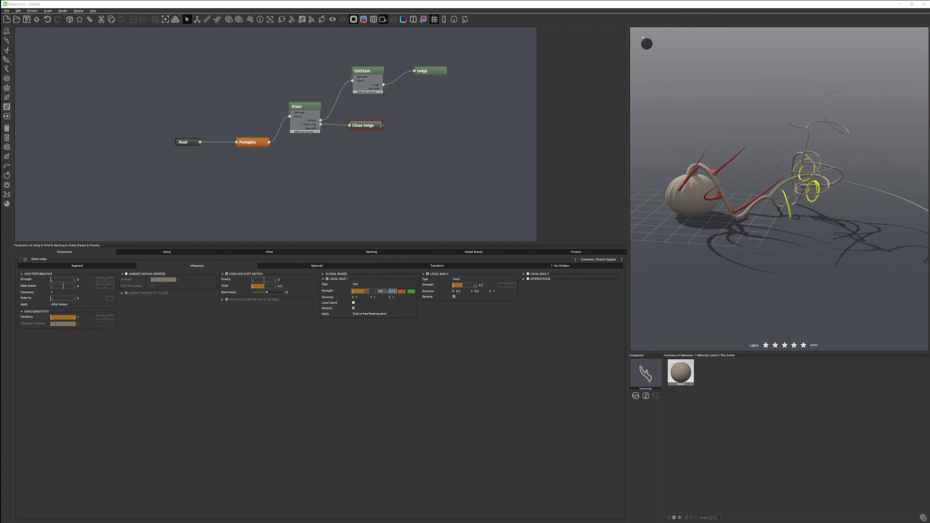
key("Return")
Fine-tune the tropism of the Close twigs segment while checking the twigs from several sides.
left_click_drag(737, 193, 643, 196)
left_click_drag(759, 203, 794, 205)
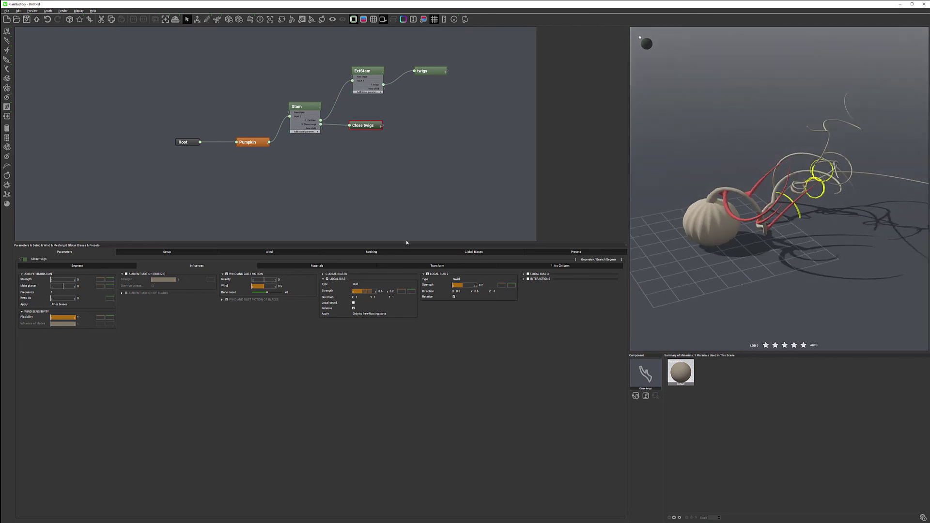
left_click(97, 268)
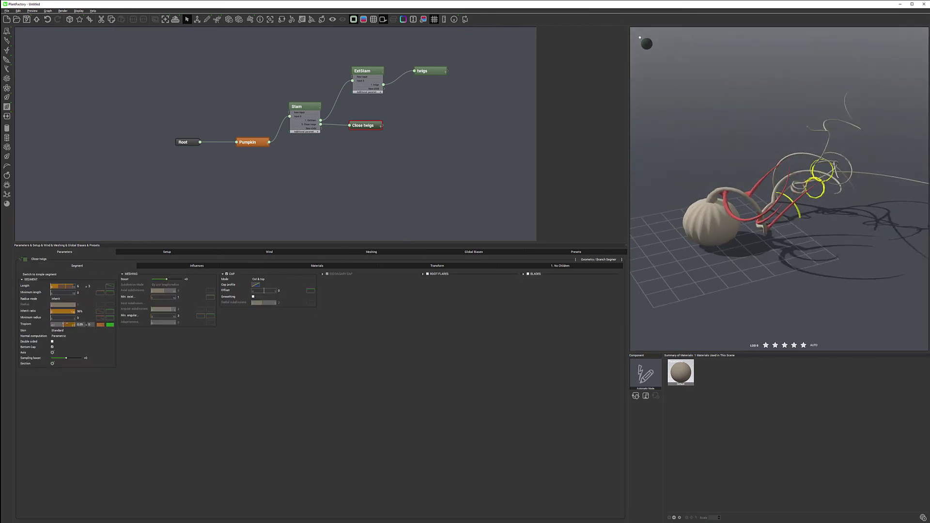
mouse_move(63, 325)
left_mouse_down()
mouse_move(22, 320)
mouse_move(64, 324)
left_mouse_up()
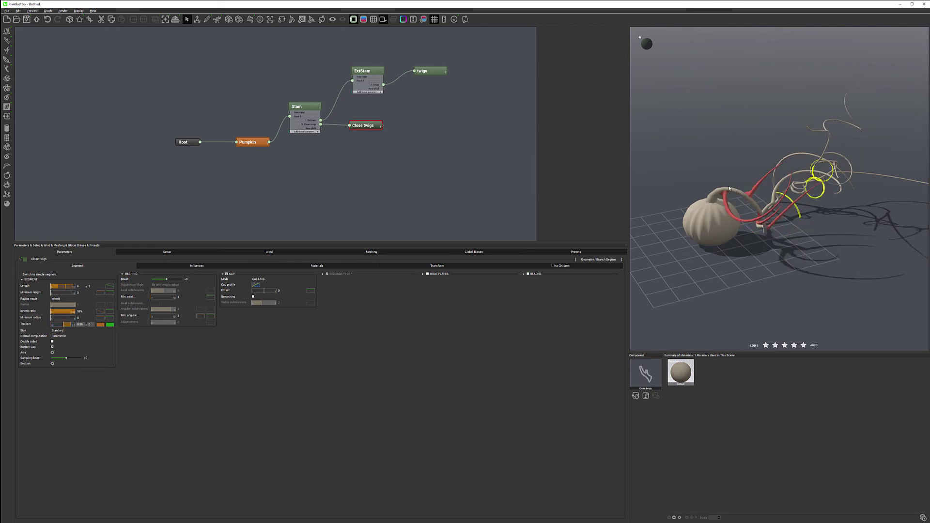
left_click_drag(761, 192, 717, 194)
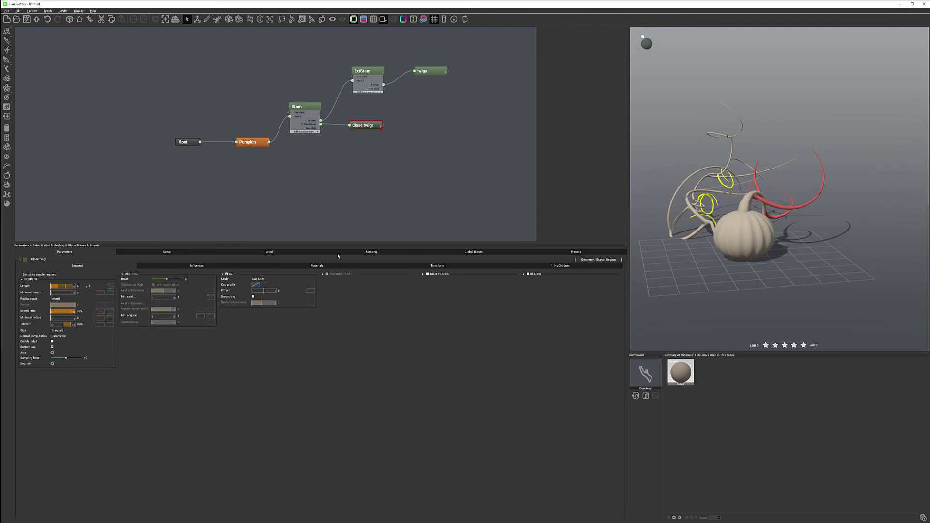
Set the Z direction of the Close twigs Curl bias to -1 so the twigs bend downward.
left_click(196, 266)
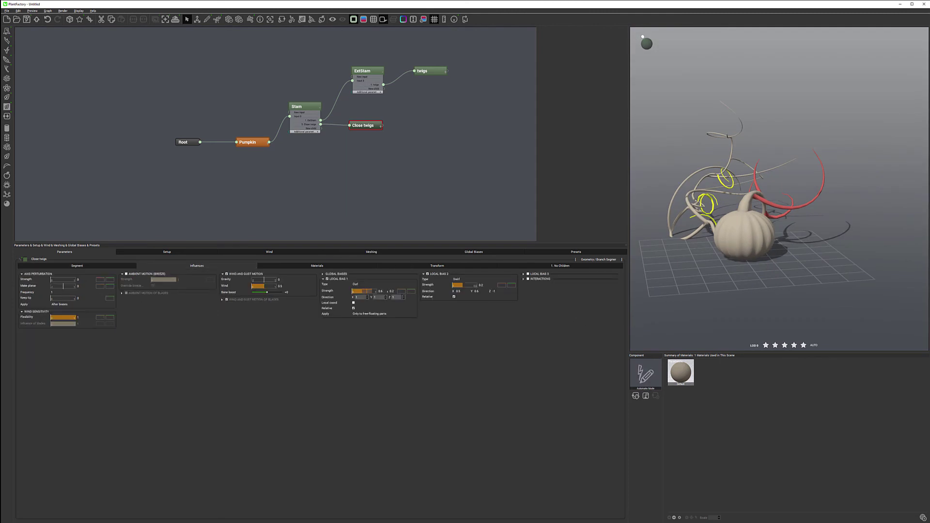
left_click(404, 300)
type("-1")
key("Return")
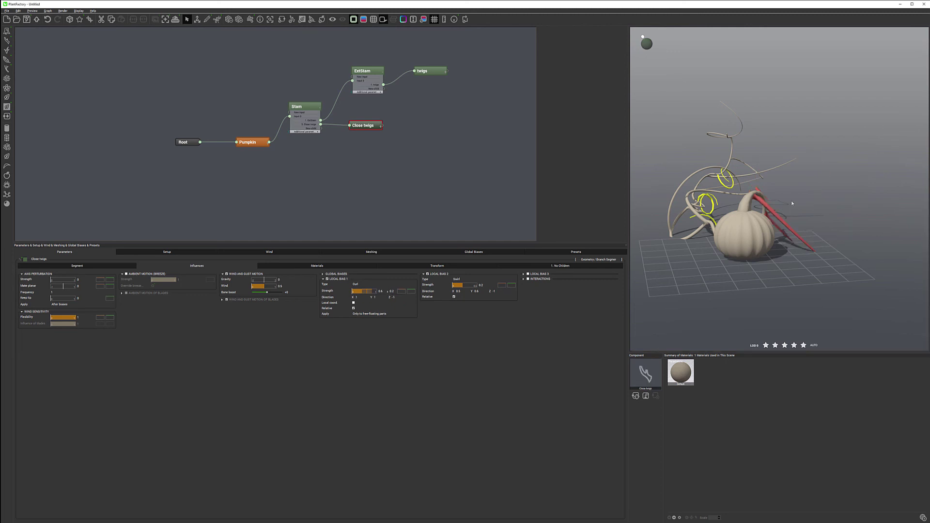
left_click_drag(791, 209, 731, 214)
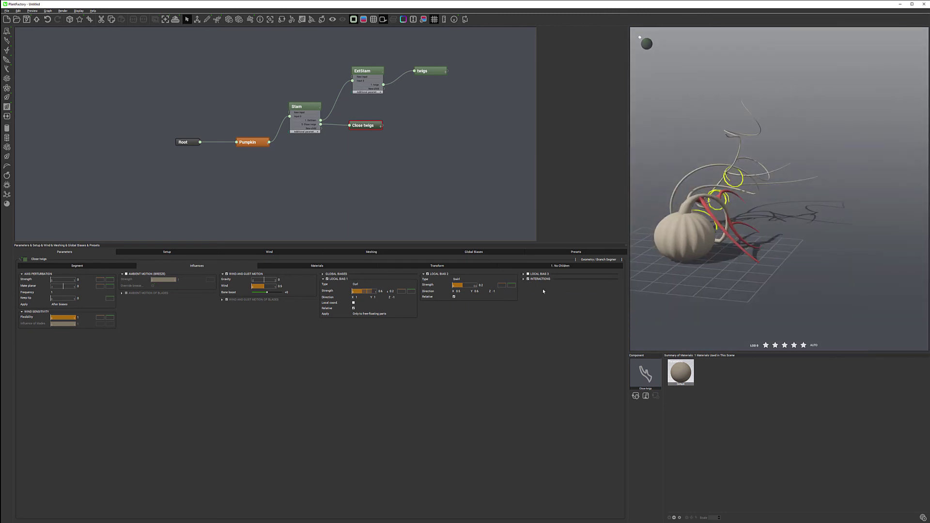
Enable interactions with the ground for Close twigs and inspect how they meet the floor.
left_click(528, 279)
left_click_drag(772, 240, 809, 241)
mouse_move(717, 241)
left_mouse_down()
mouse_move(796, 252)
mouse_move(716, 236)
left_mouse_up()
left_click_drag(764, 179, 813, 202)
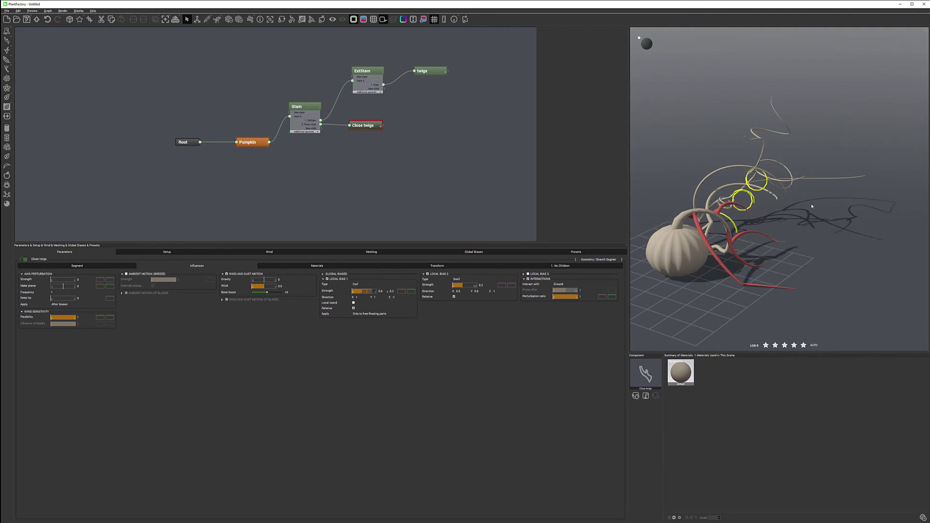
Shorten the Close twigs segment by setting its length to 5.
left_click(77, 267)
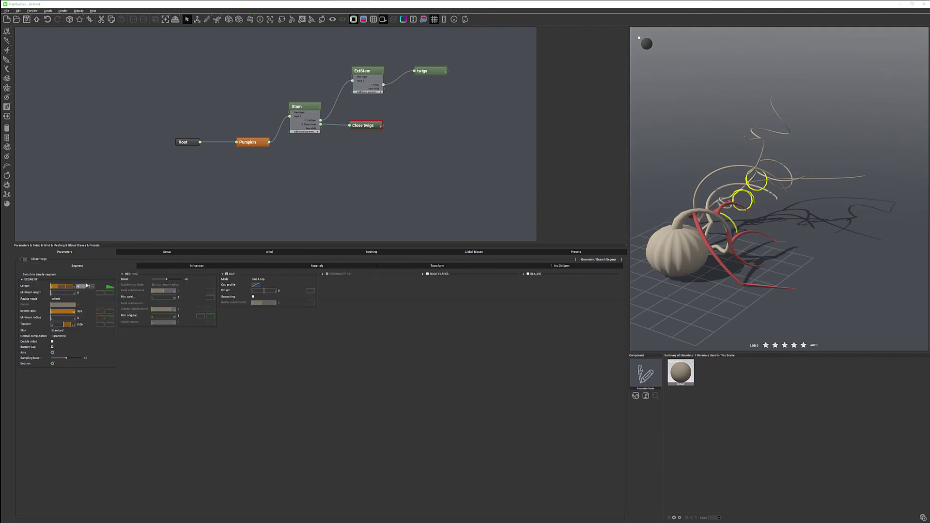
left_click_drag(79, 286, 162, 325)
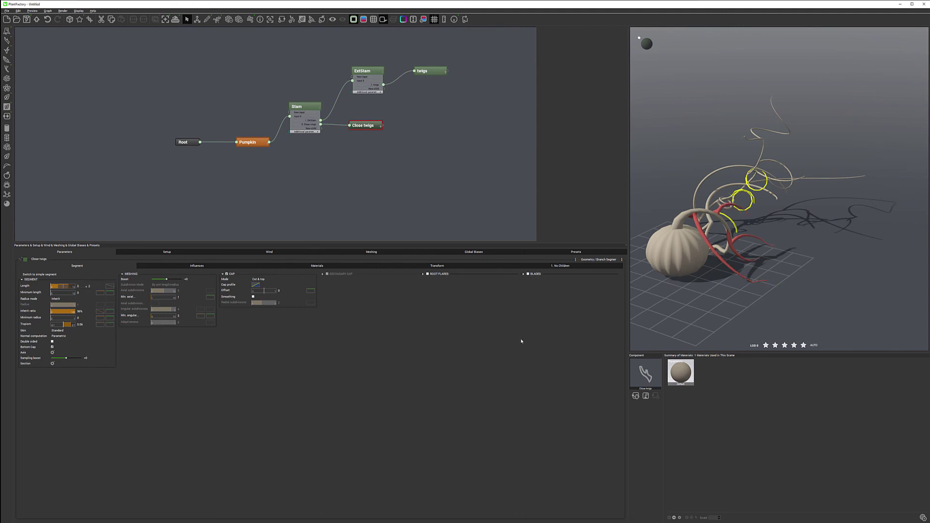
left_click_drag(714, 257, 629, 261)
left_click_drag(702, 276, 716, 205)
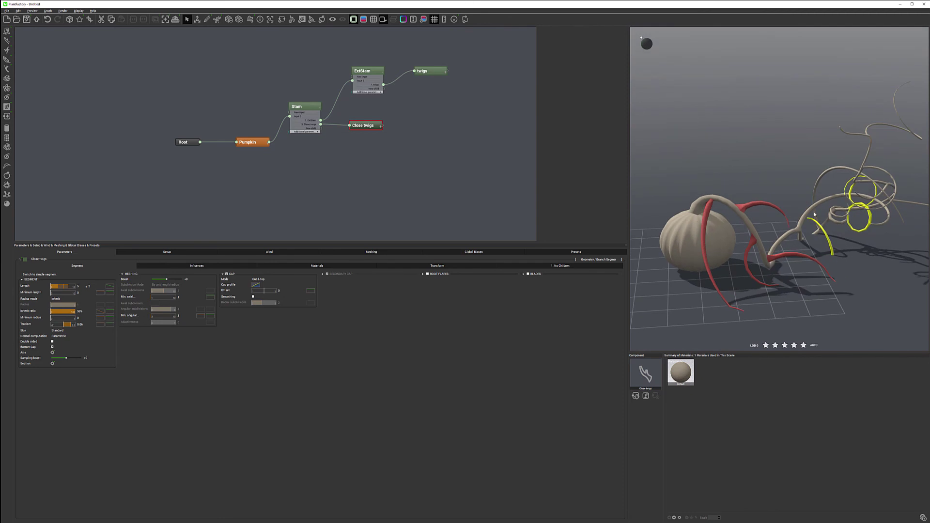
left_click_drag(756, 233, 694, 293)
left_click_drag(762, 294, 740, 273)
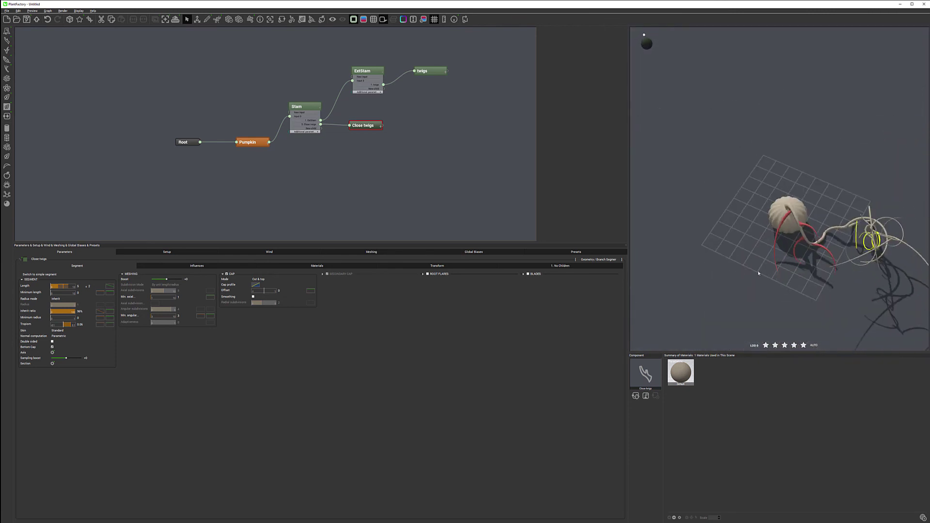
left_click_drag(820, 260, 816, 228)
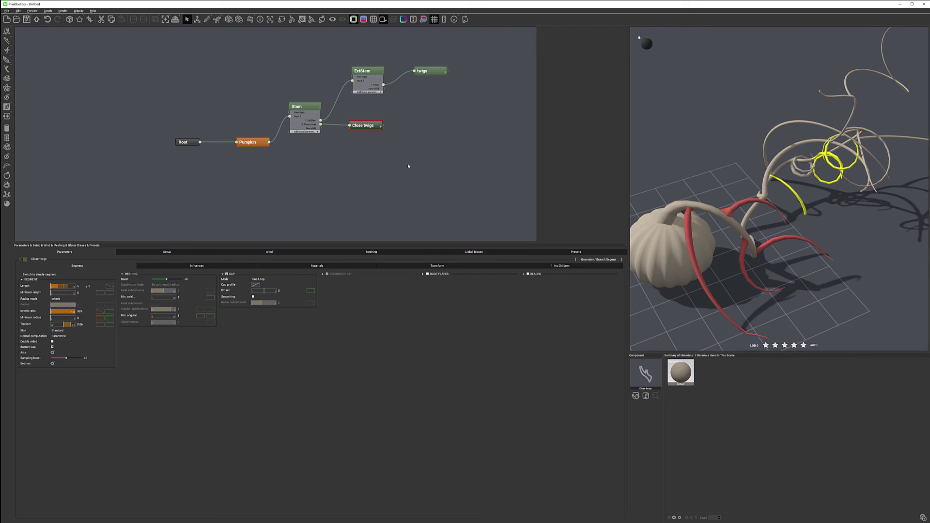
Add a Branch Segment named Leaf and connect it as a child of the Close twigs node.
right_click(426, 103)
mouse_move(452, 108)
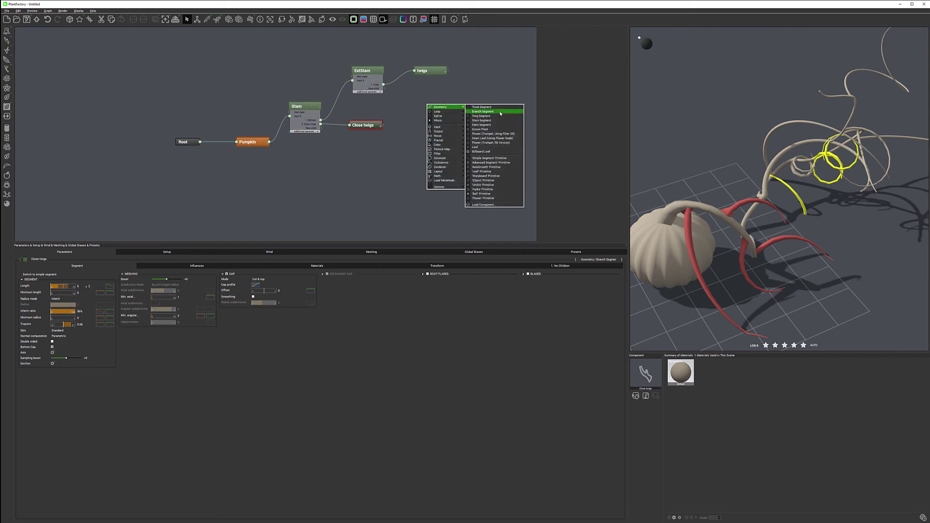
left_click(483, 111)
double_click(435, 102)
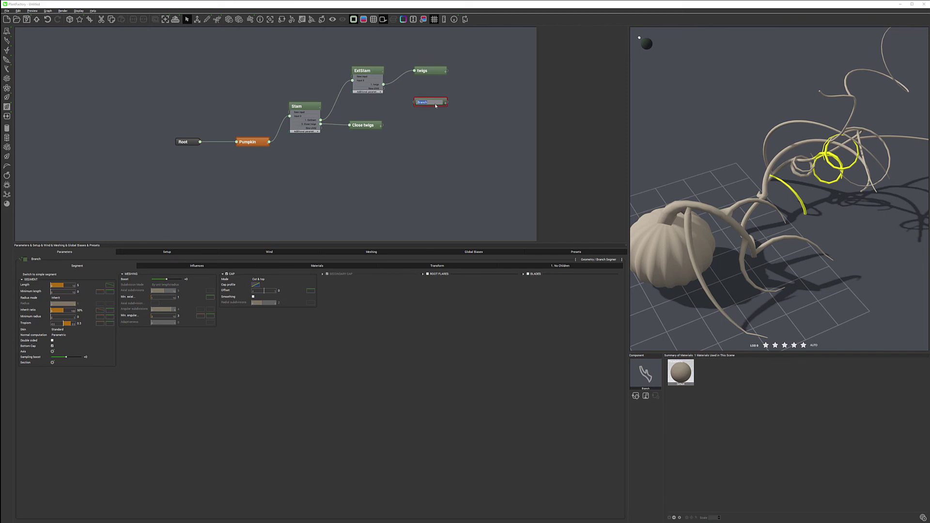
type("Leaf")
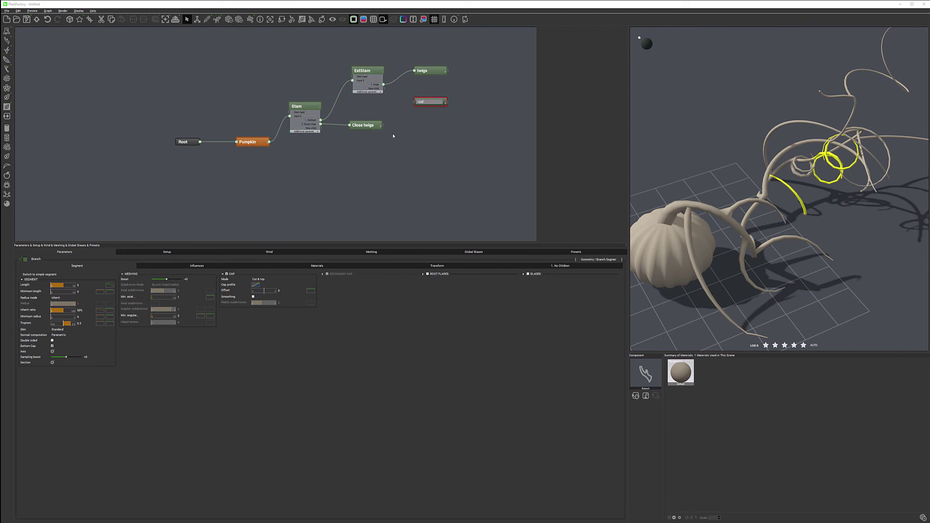
key("Return")
left_click_drag(434, 100, 381, 127)
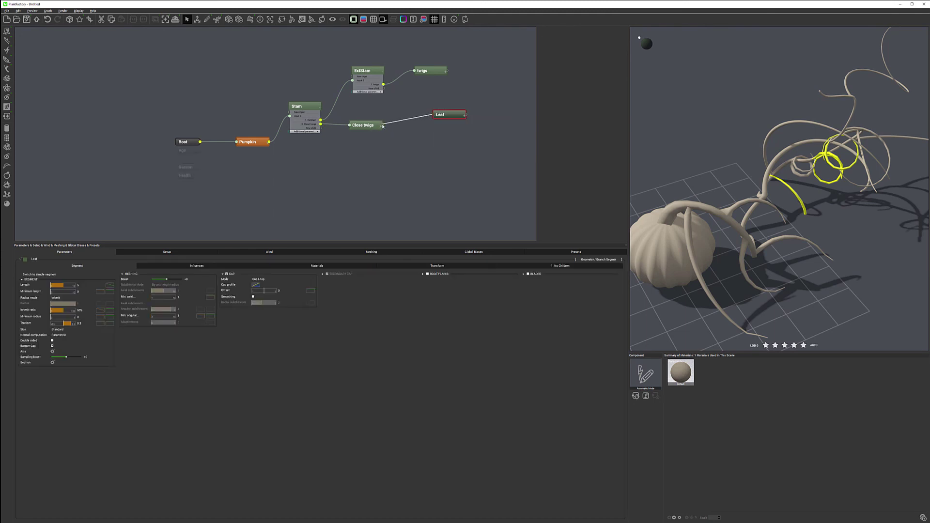
left_click_drag(442, 114, 466, 127)
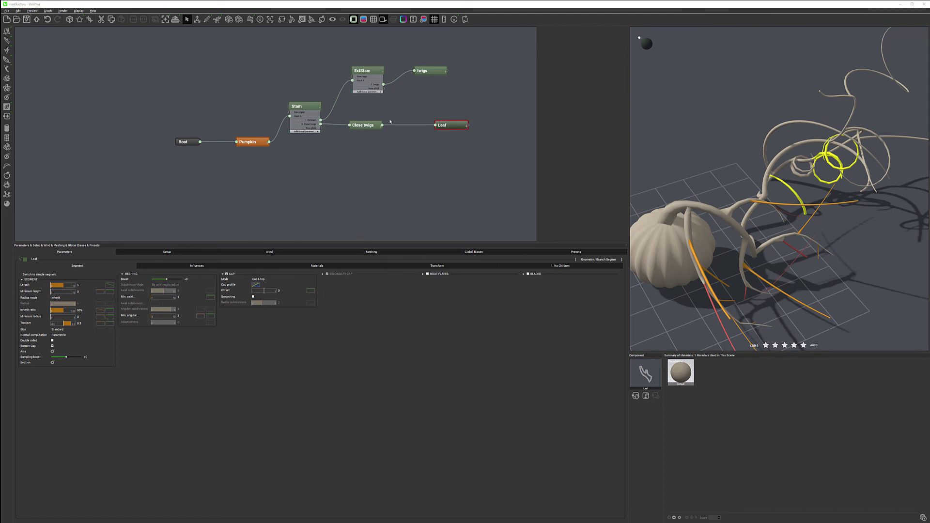
Adjust the number of Leaf segments on Close twigs and make them start about halfway along each twig.
left_click(374, 125)
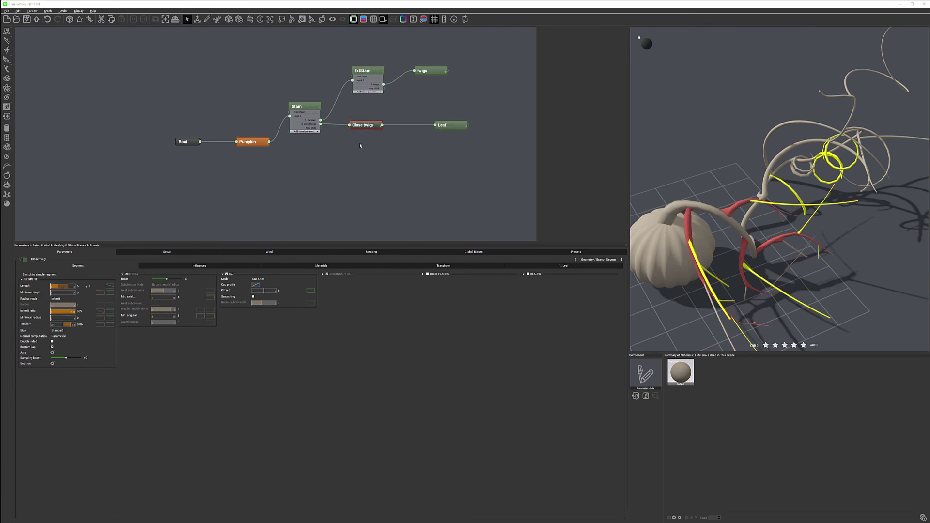
left_click(564, 266)
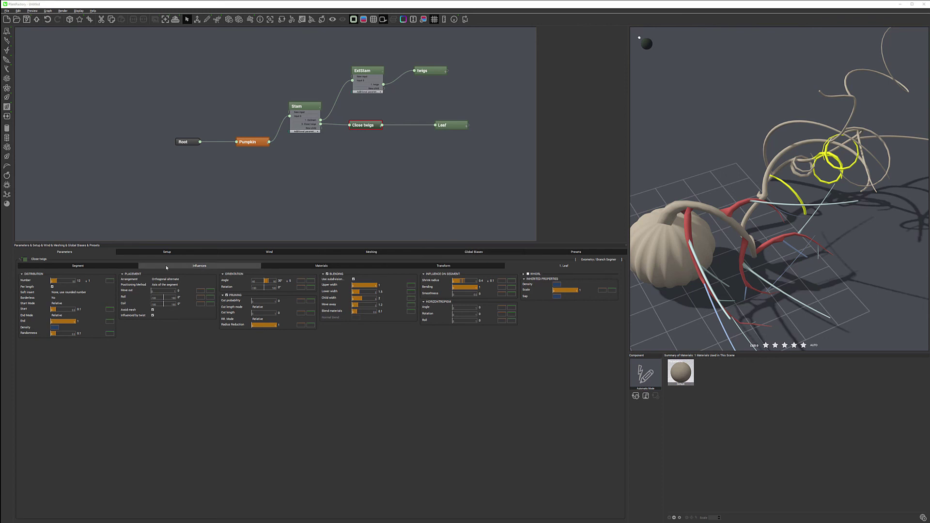
double_click(90, 281)
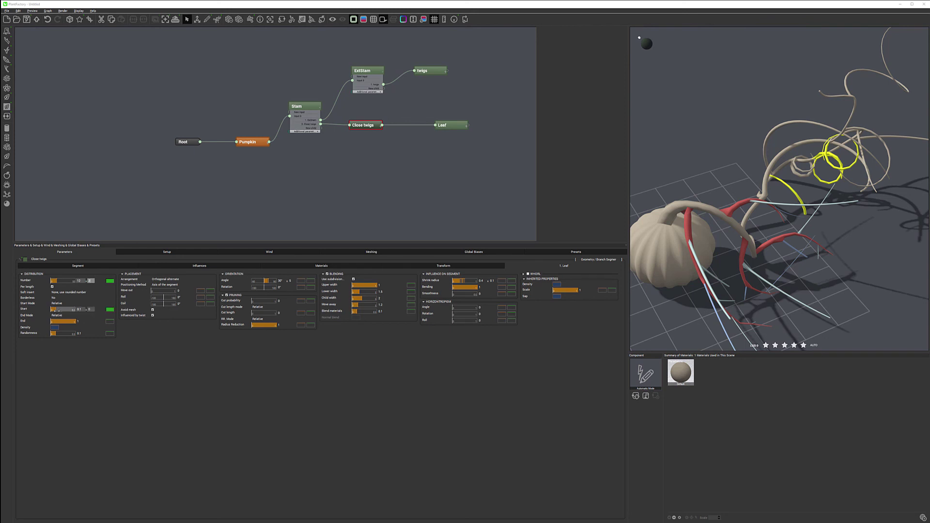
mouse_move(57, 310)
left_mouse_down()
mouse_move(73, 310)
mouse_move(64, 304)
left_mouse_up()
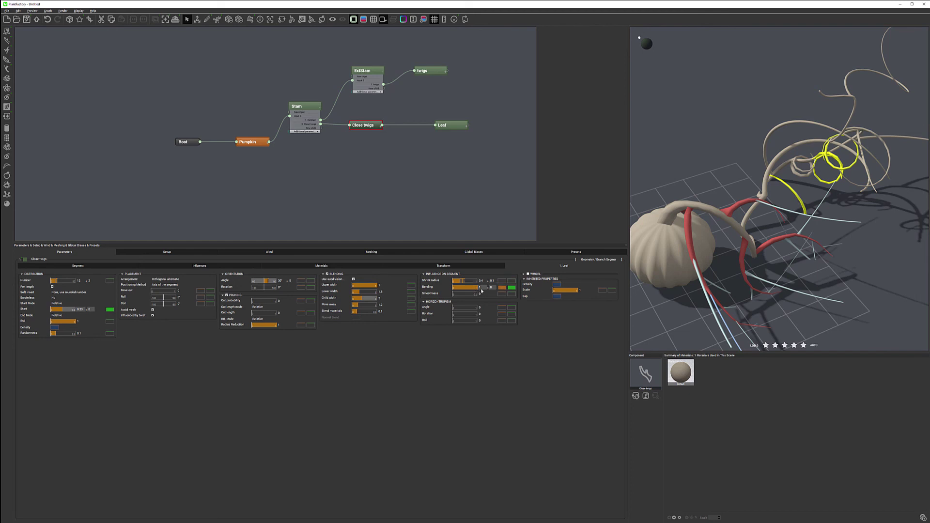
Set the bending influence of the Leaf segments on Close twigs to 2 and check the twigs' shape.
left_click_drag(480, 287, 473, 287)
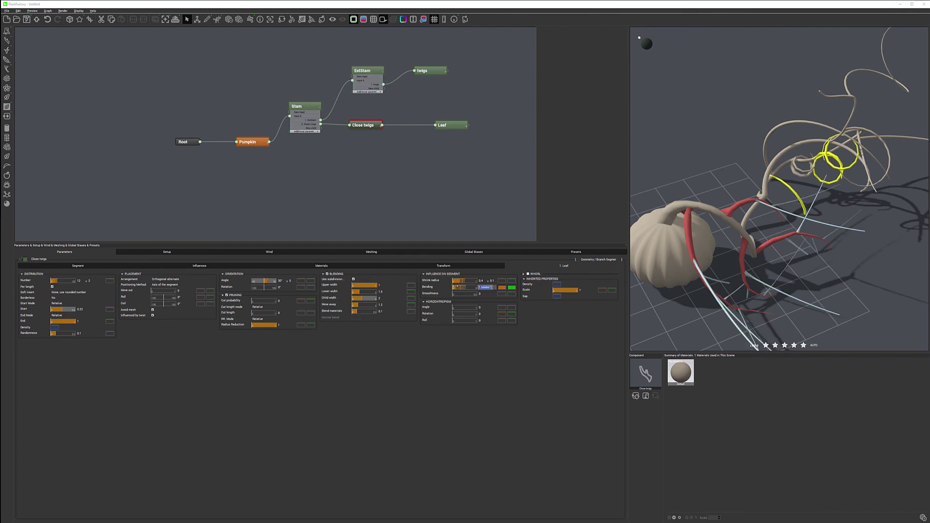
type("2")
key("Return")
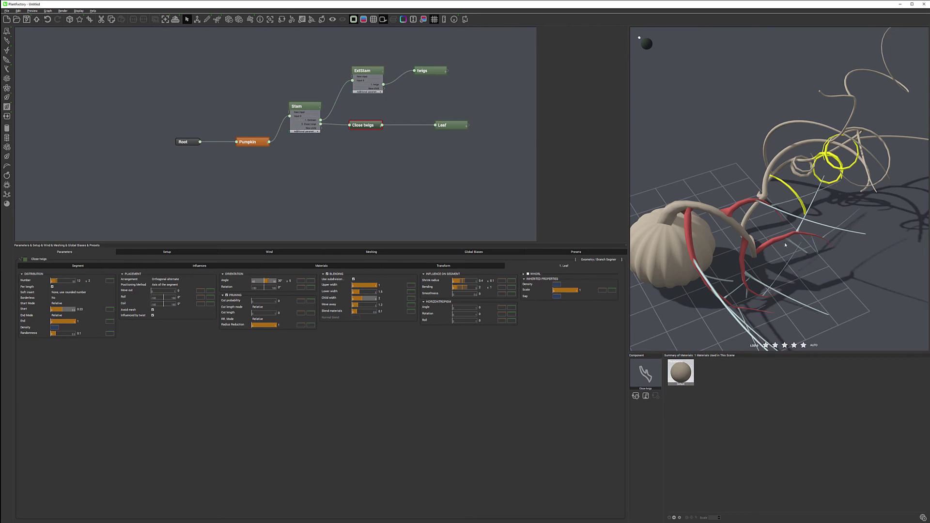
left_click_drag(787, 253, 737, 212)
left_click_drag(726, 181, 724, 202)
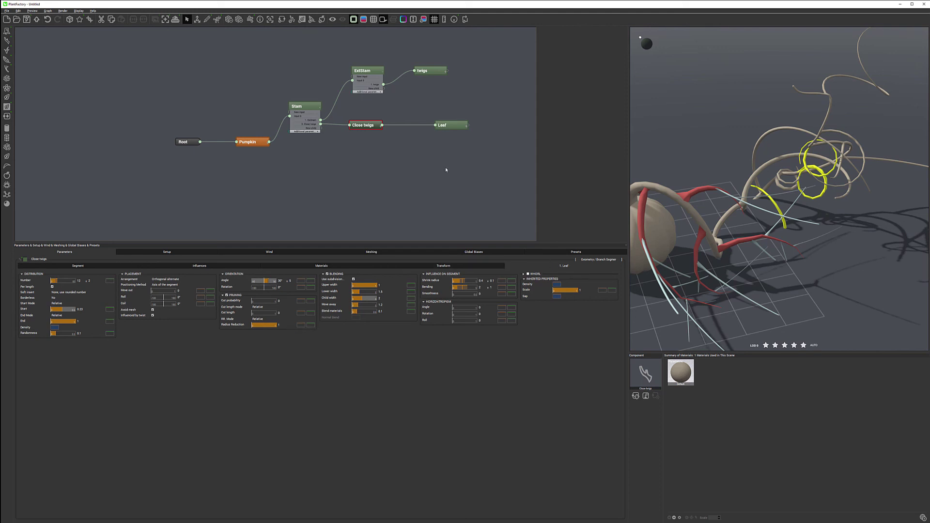
Set the Leaf segment's length to 2, raise its inherit ratio, and shape the ratio's curve to drop steeply near the base and taper off.
left_click(451, 126)
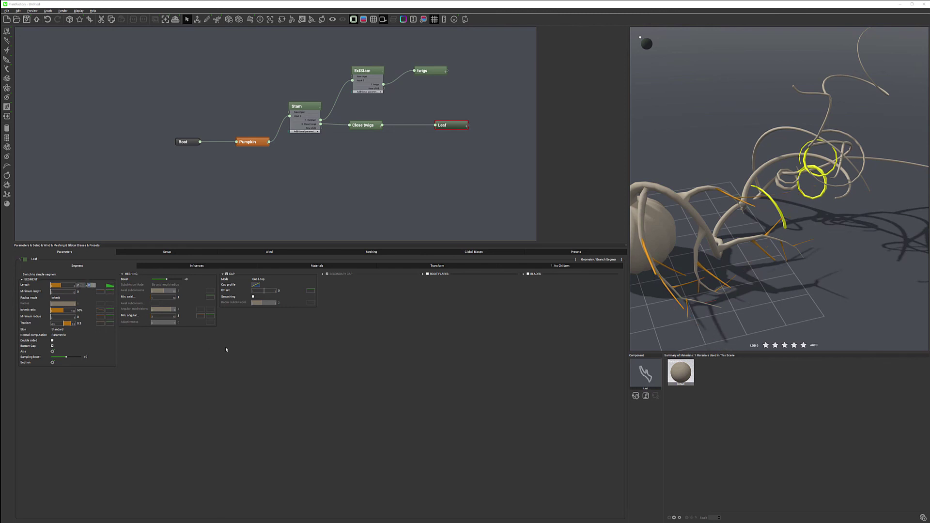
left_click_drag(63, 311, 74, 310)
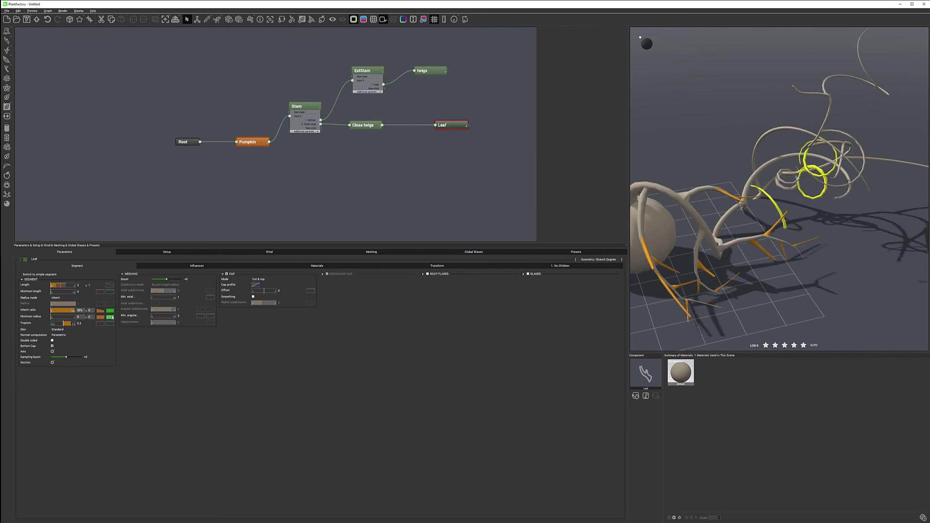
left_click(101, 311)
left_click_drag(233, 318, 233, 361)
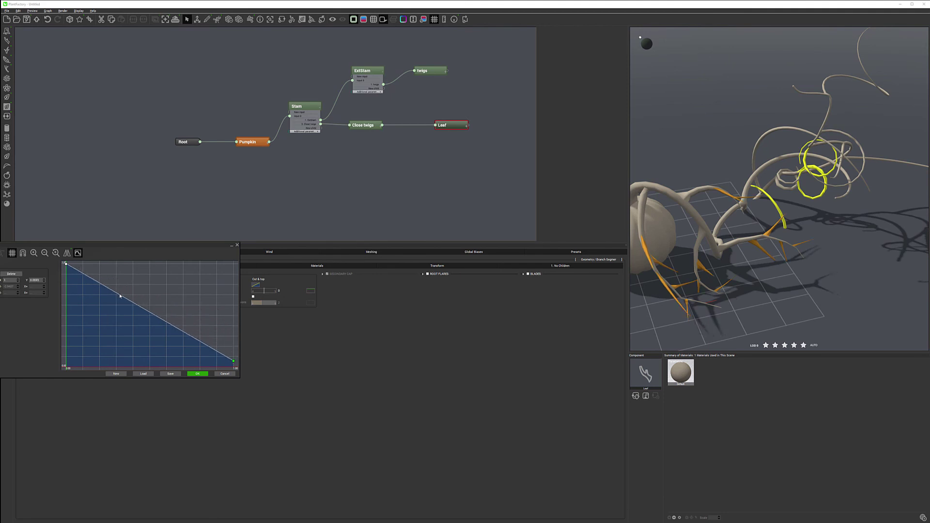
left_click_drag(120, 296, 104, 342)
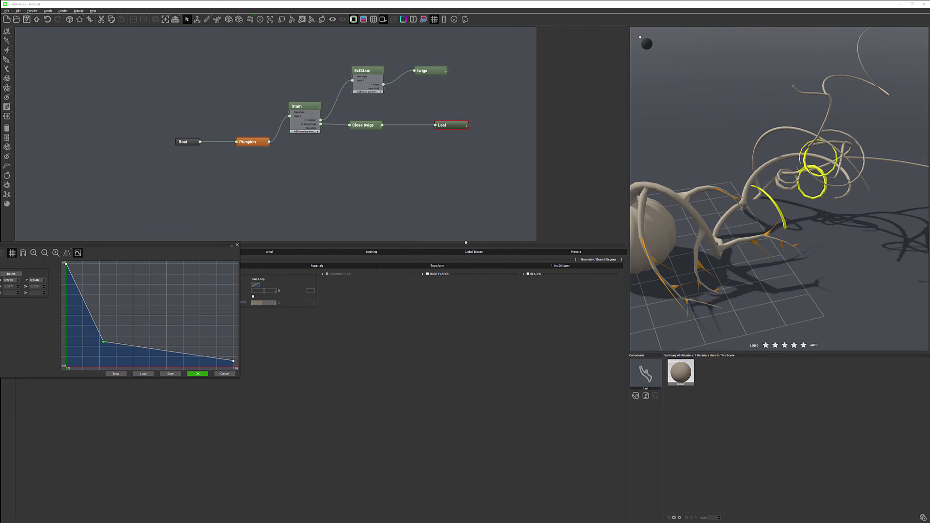
left_click(198, 374)
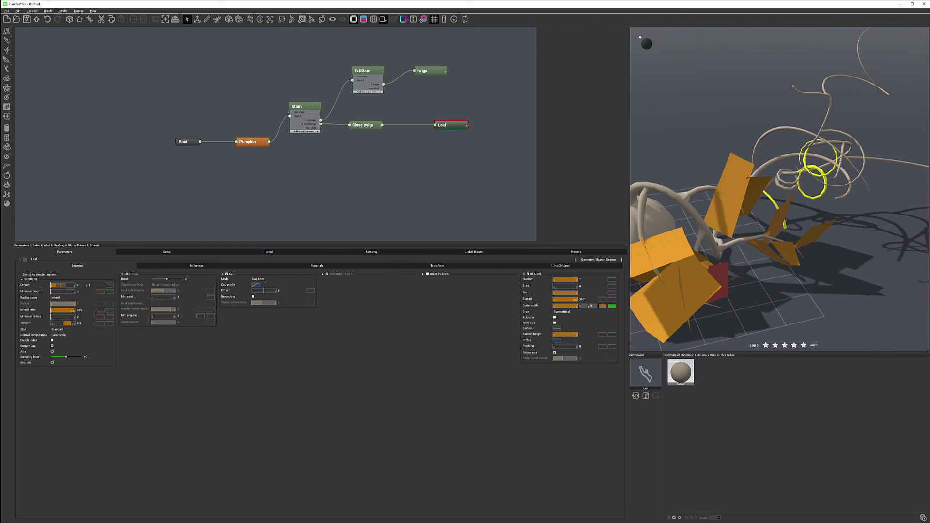
Give the Leaf segment blades with a width of 1.1 and 0.4 variation, and enable its interactions with the ground.
left_click_drag(579, 306, 557, 305)
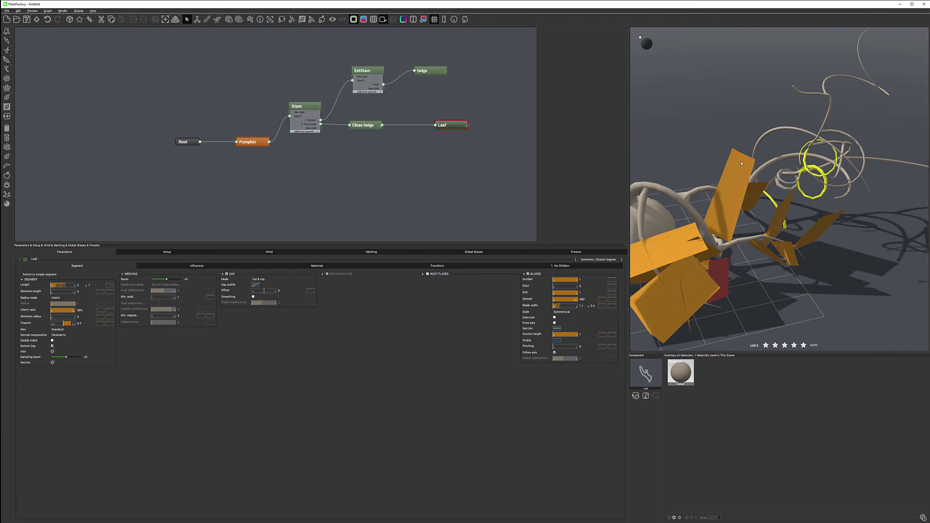
left_click_drag(787, 208, 822, 197)
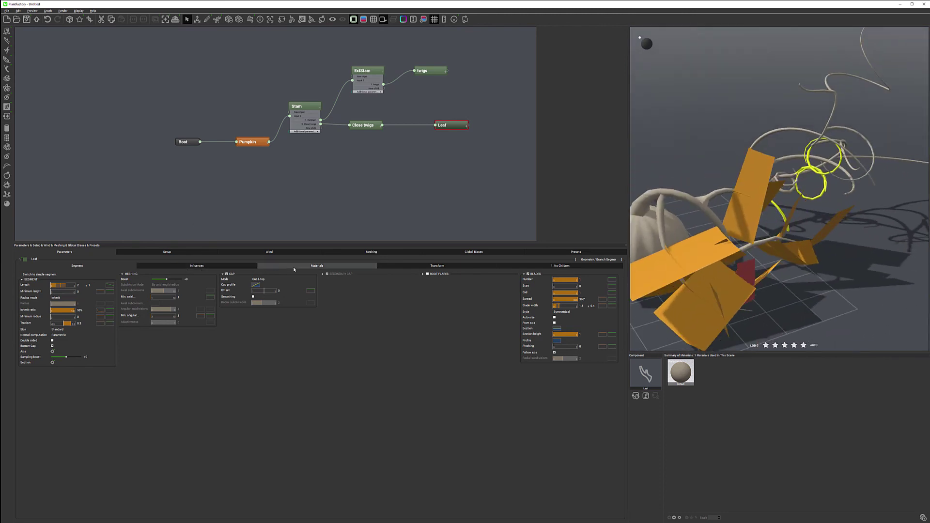
left_click(242, 266)
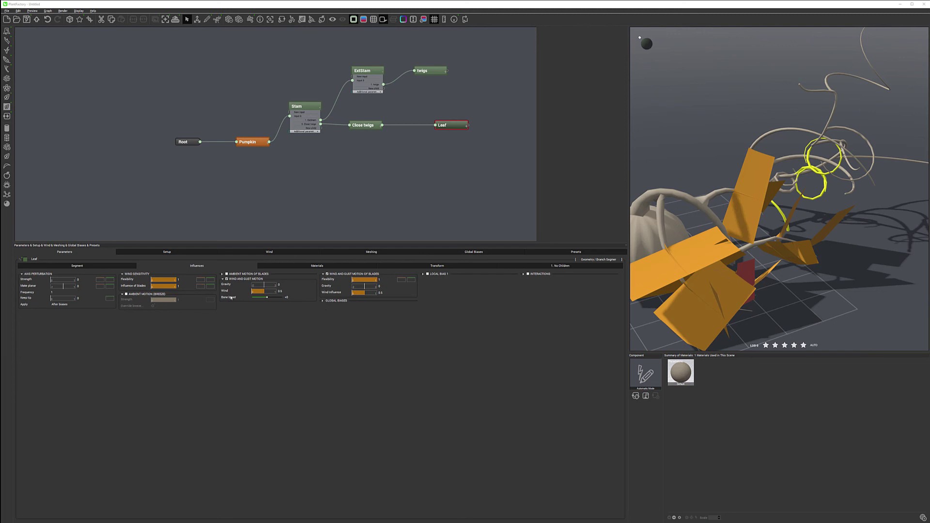
left_click(528, 275)
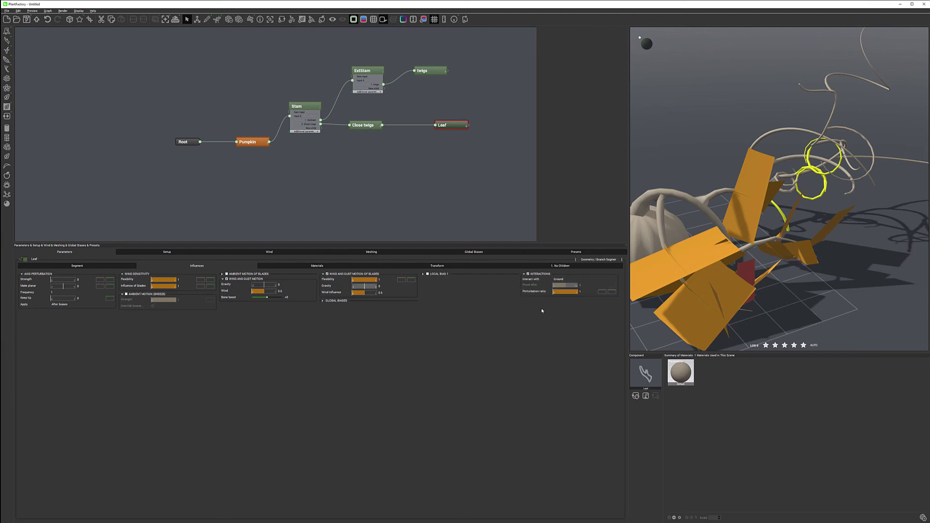
Add a Curl local bias to Leaf with strength 0.5, 0.3 variation and Z direction -3.
left_click(428, 274)
left_click(468, 281)
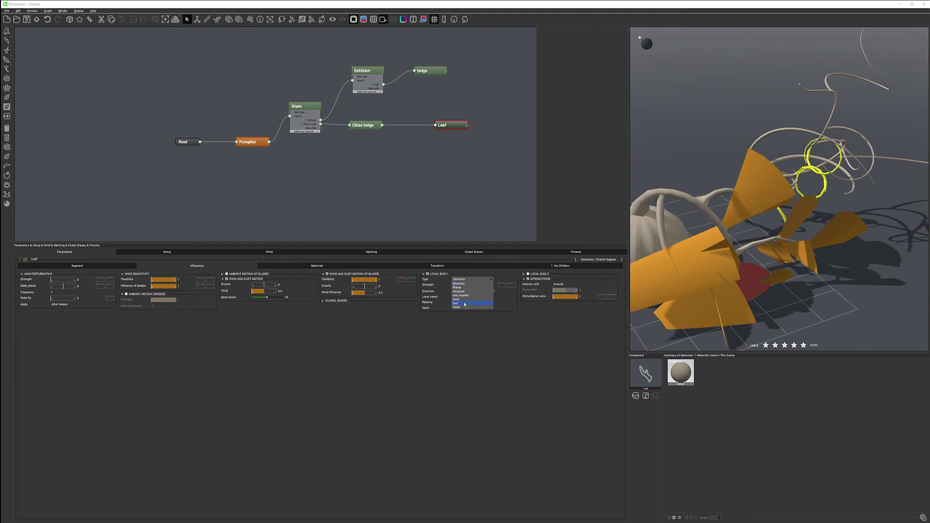
left_click(464, 303)
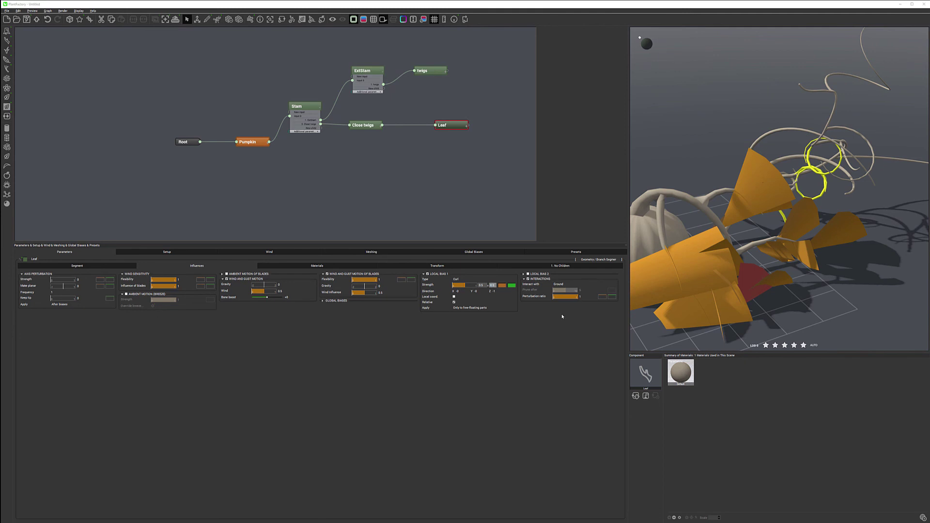
key("Tab")
key("Tab")
key("Tab")
type("-3")
key("Return")
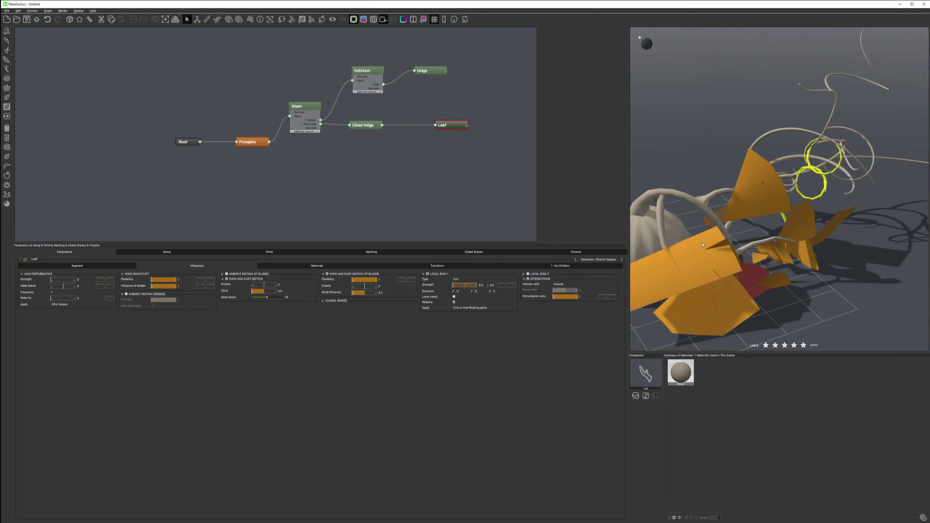
left_click_drag(810, 234, 760, 110)
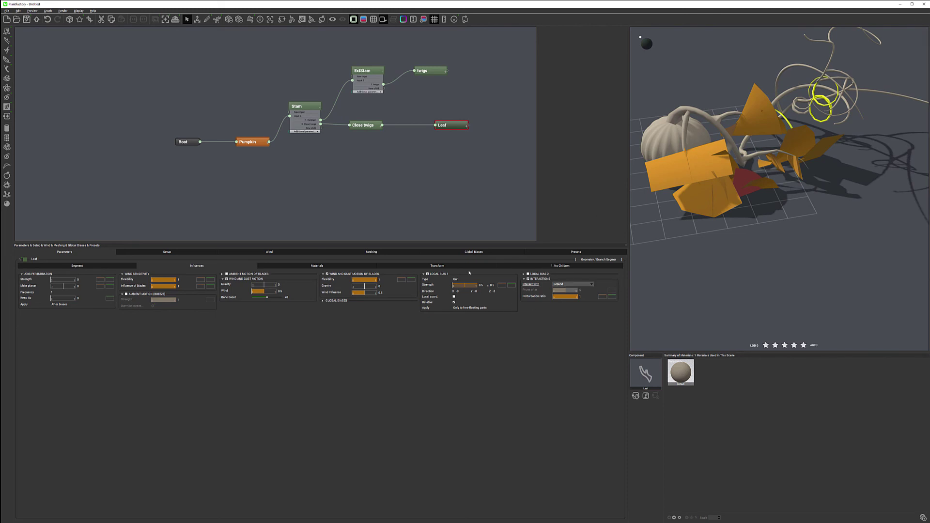
Switch to Photoshop and examine the cut-out pumpkin leaf images, viewing the white-spotted leaf at 100% zoom.
left_click(319, 266)
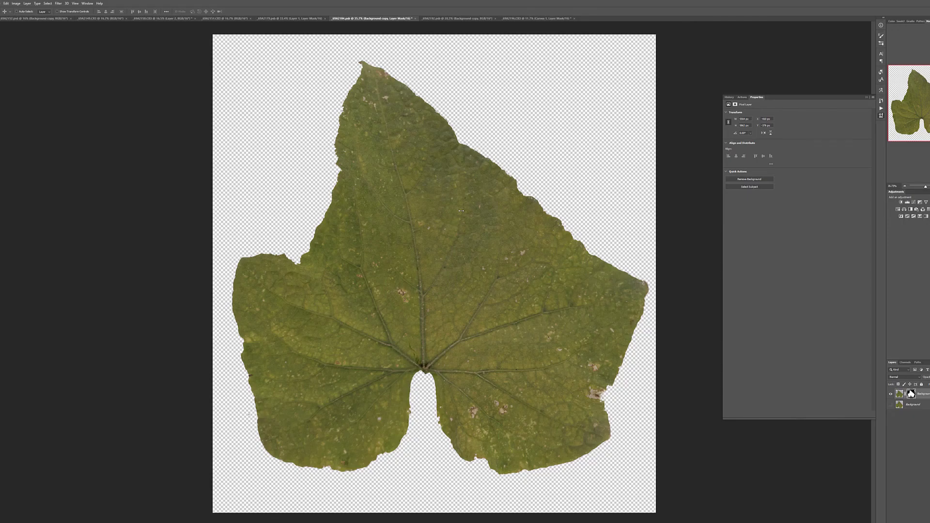
left_click(441, 18)
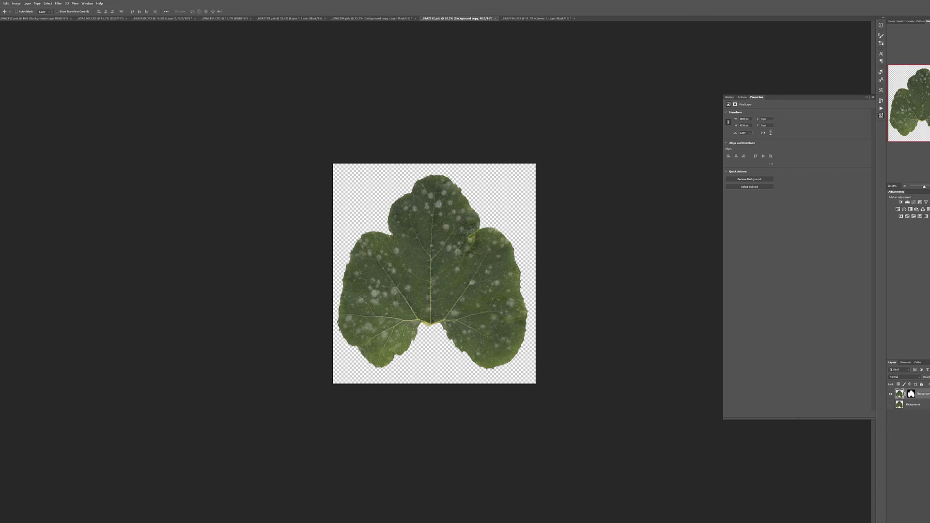
key("z")
key("ctrl+1")
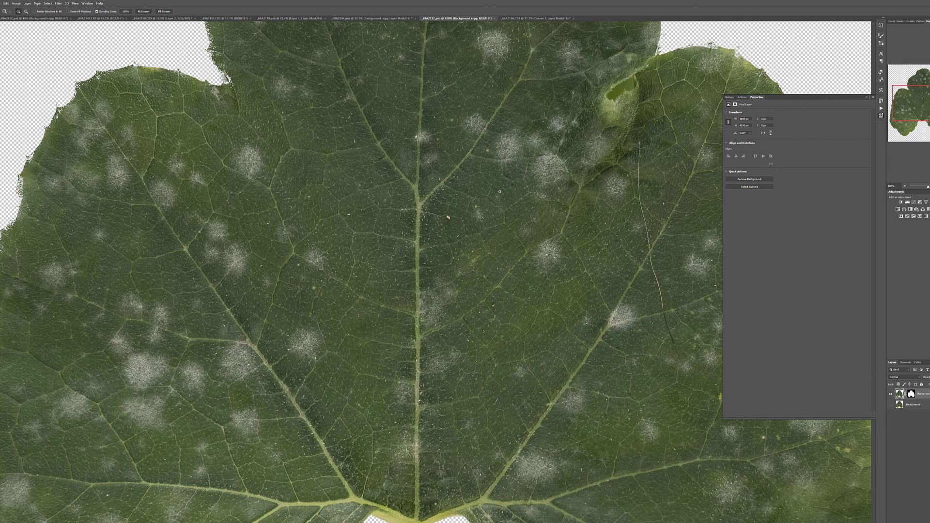
left_click_drag(509, 236, 453, 195)
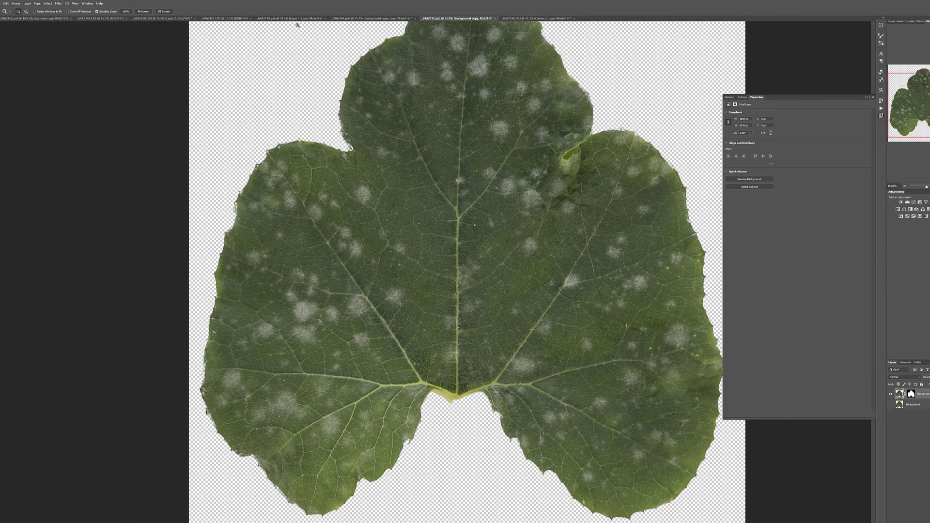
Examine the yellow-green leaf image, checking its pixel dimensions in Image Size and inspecting its surface detail up close.
left_click(359, 18)
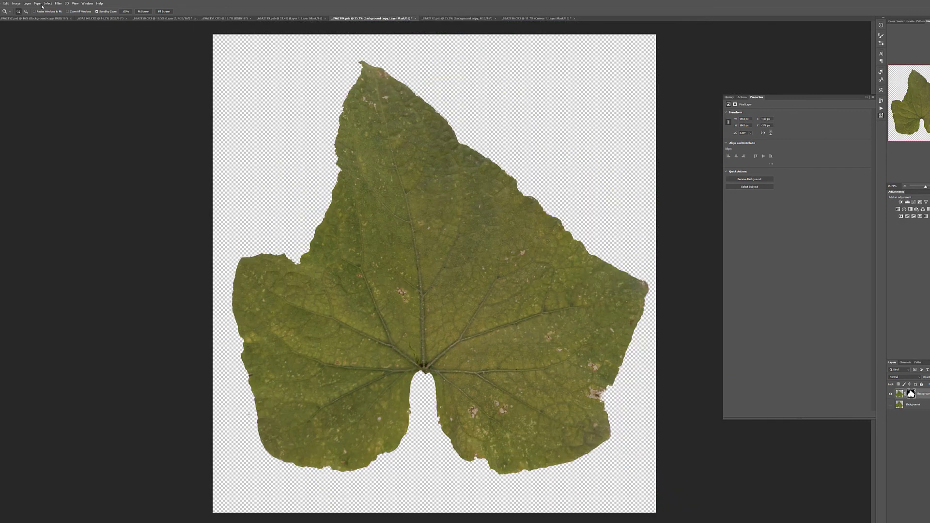
left_click(19, 4)
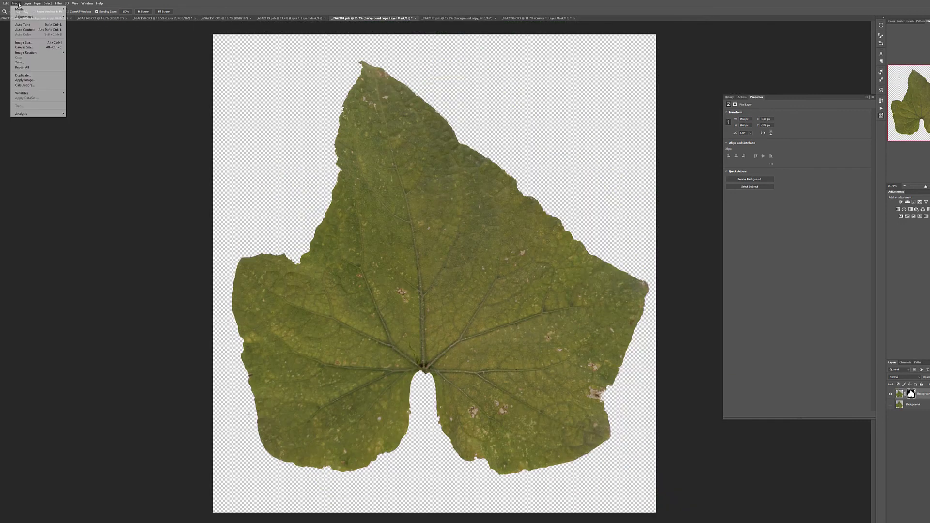
left_click(24, 42)
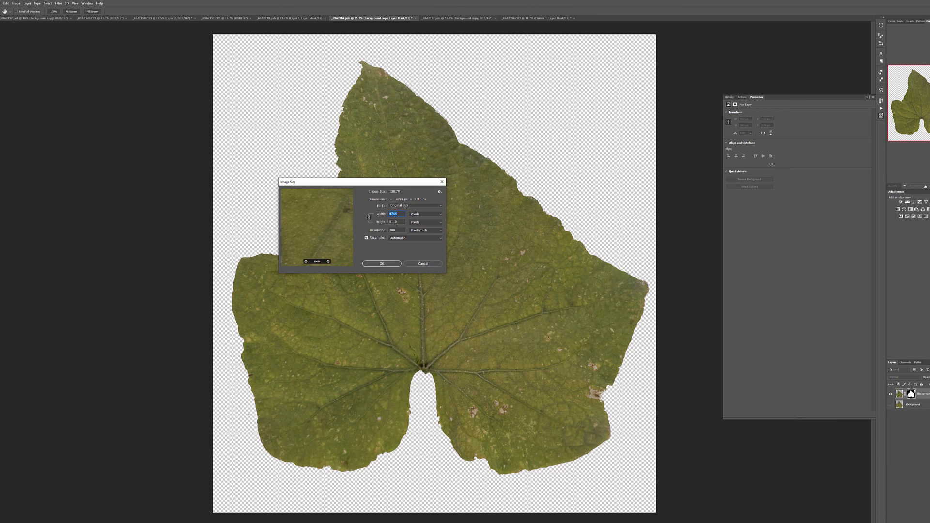
left_click(419, 263)
key("z")
left_click(451, 246)
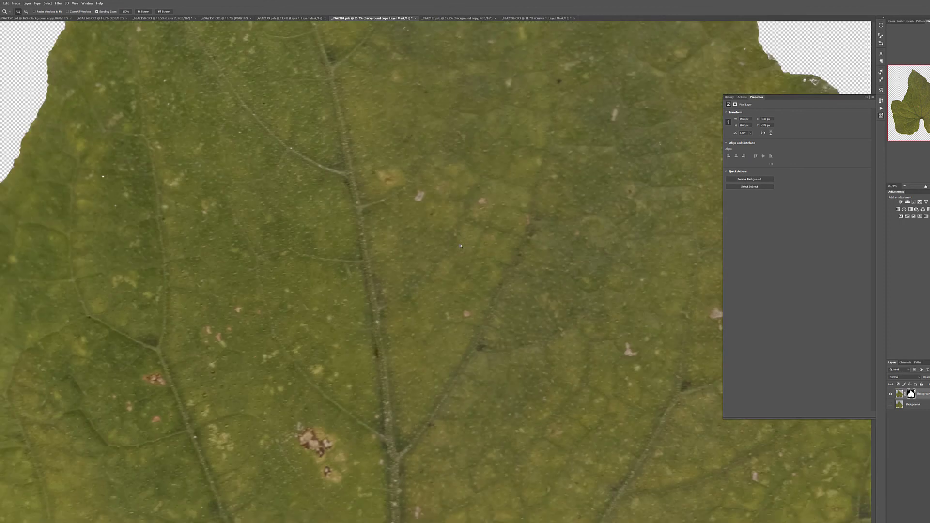
key("ctrl+0")
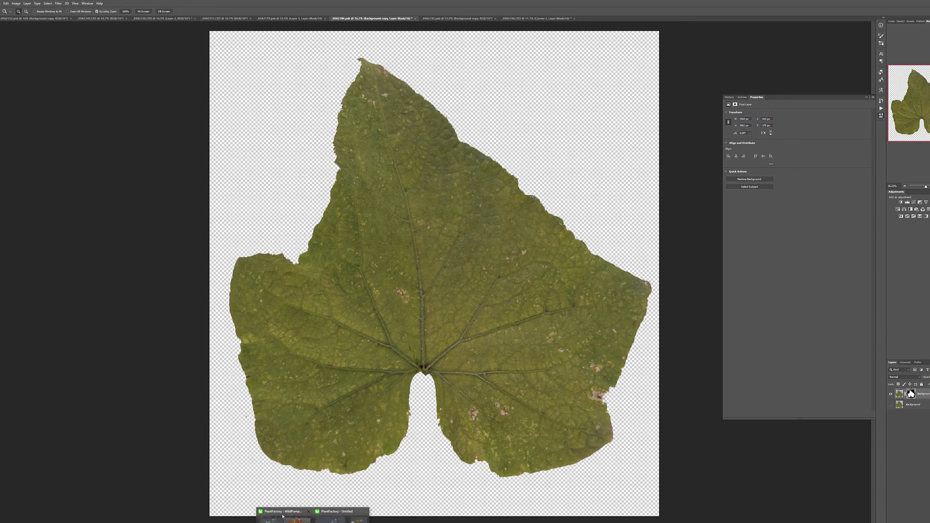
Switch to the untitled PlantFactory project and browse the Leaves material presets for the Leaf segment's body material.
left_click(337, 515)
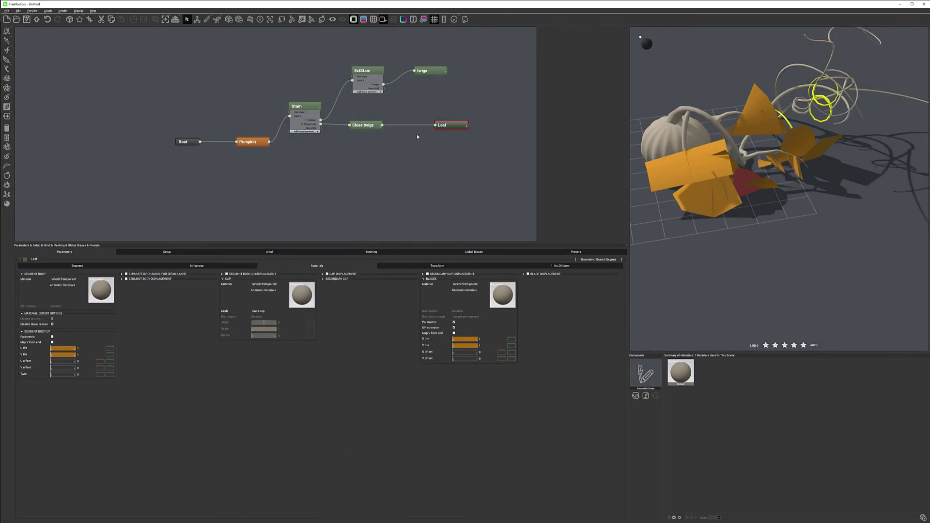
left_click(99, 295)
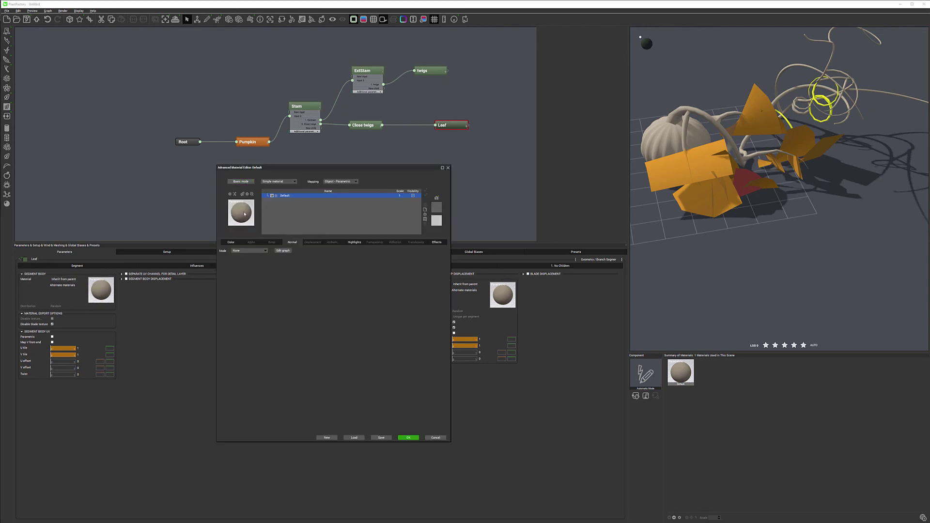
left_click(245, 215)
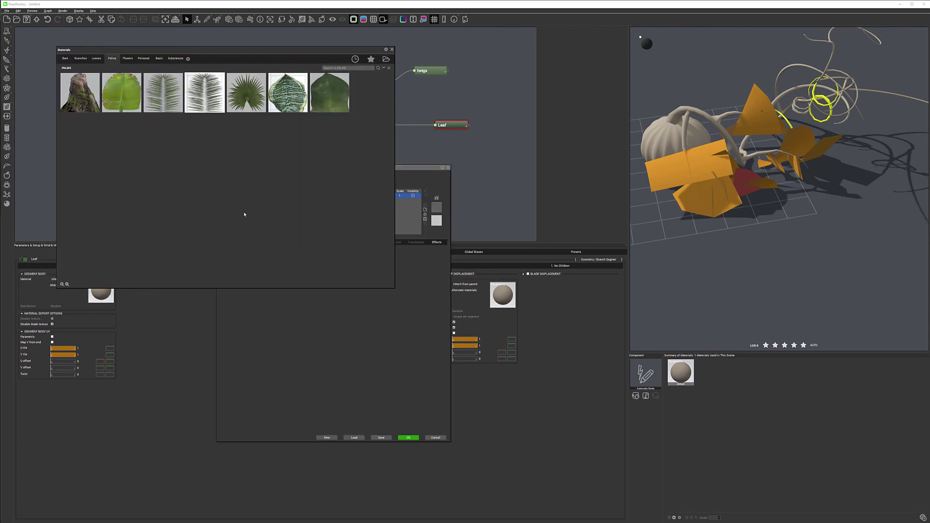
left_click(96, 58)
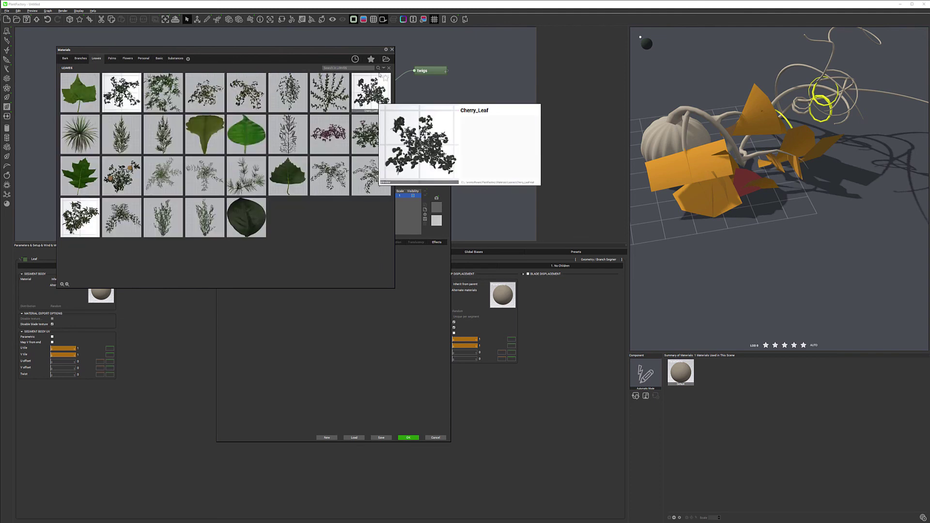
left_click(392, 49)
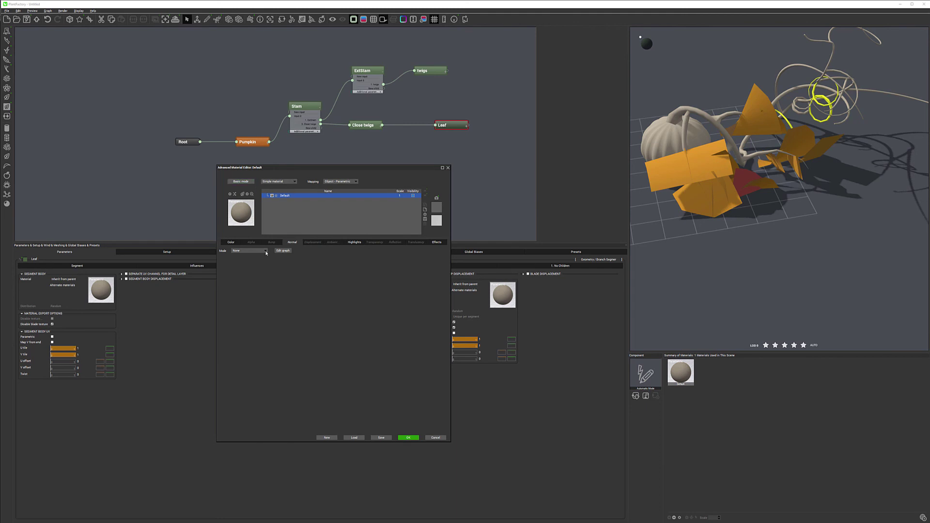
Set the Leaf material's color to a mapped picture using the recent green leaf PNG, and use its transparency as material alpha.
left_click(230, 243)
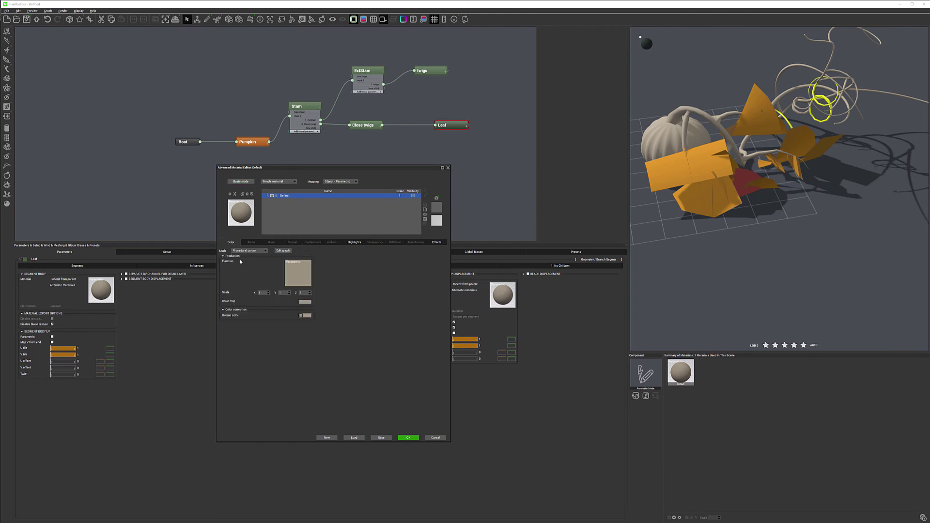
left_click(254, 251)
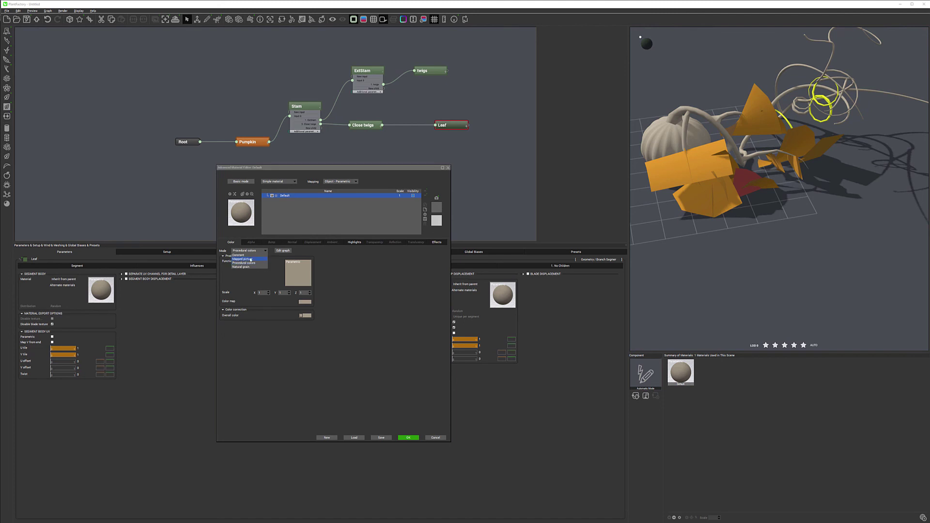
left_click(251, 260)
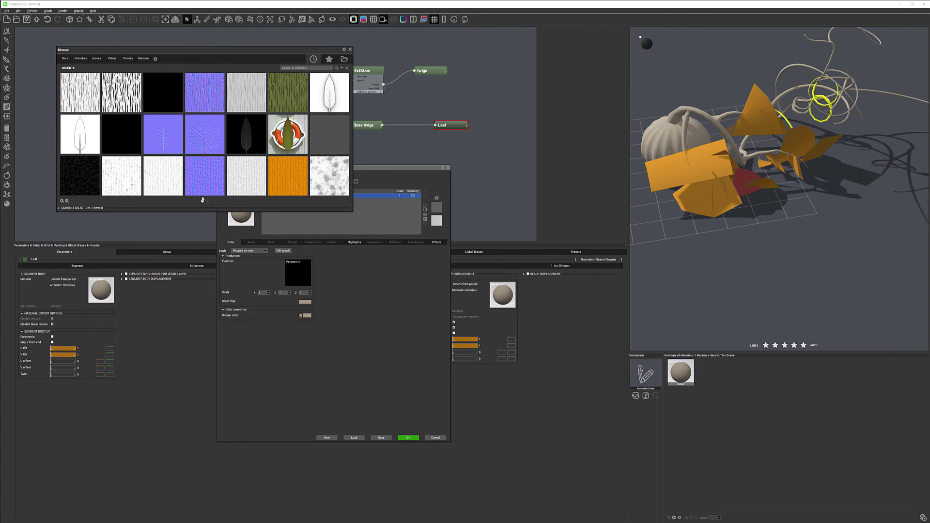
left_click(207, 201)
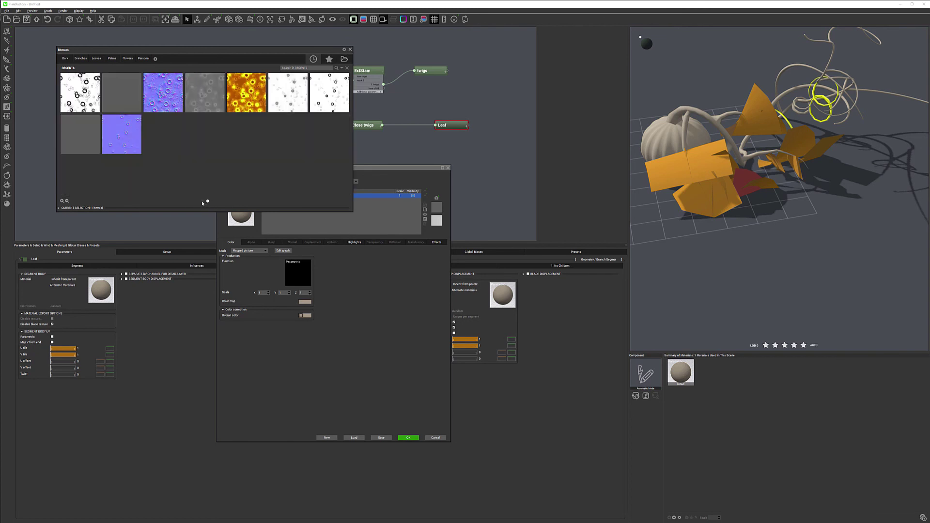
left_click(203, 202)
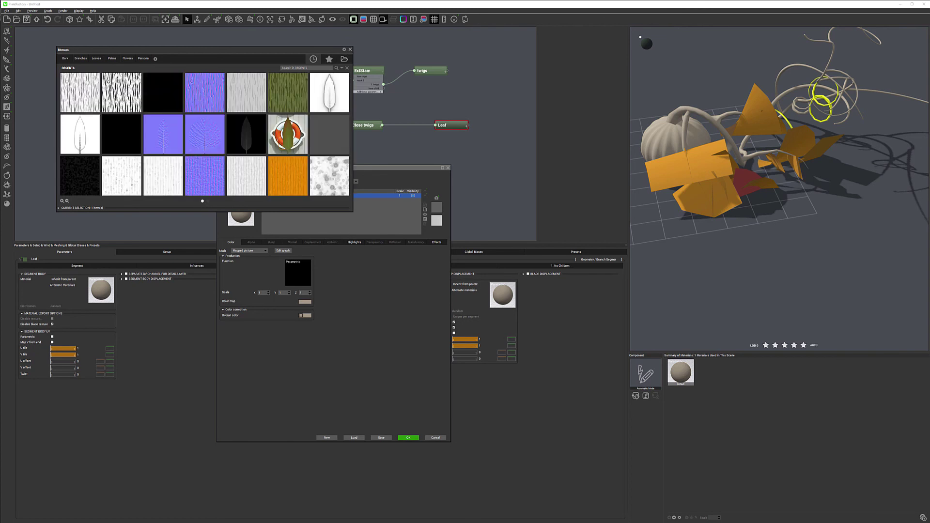
double_click(288, 134)
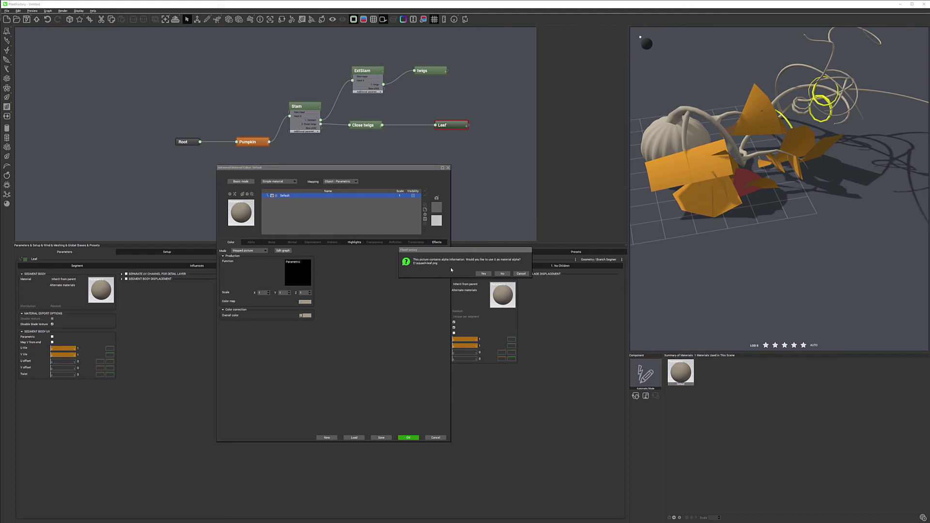
left_click(485, 274)
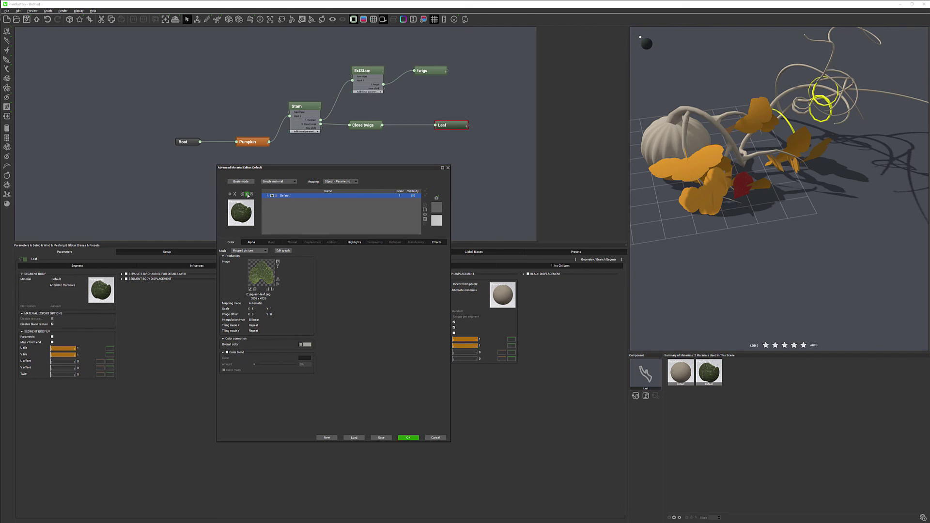
Change the material preview object to a flat plane.
left_click(247, 194)
left_click(314, 170)
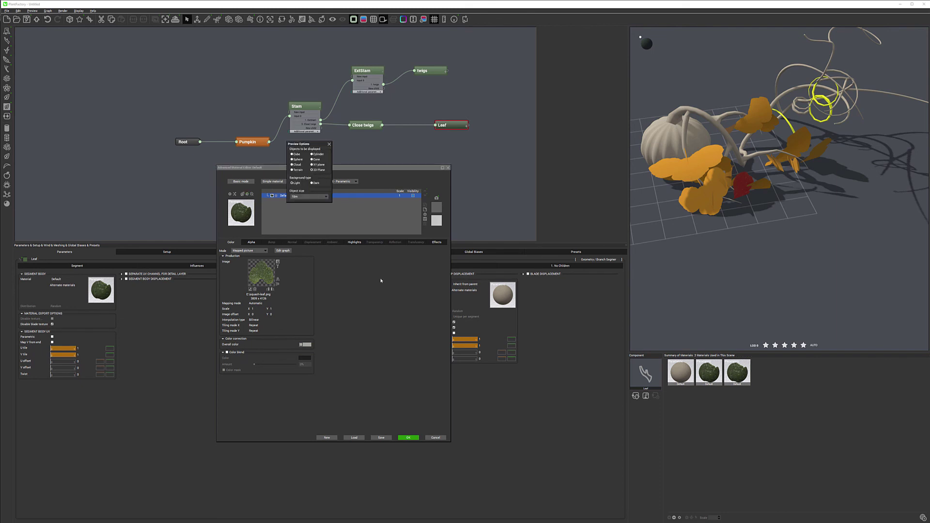
left_click(329, 145)
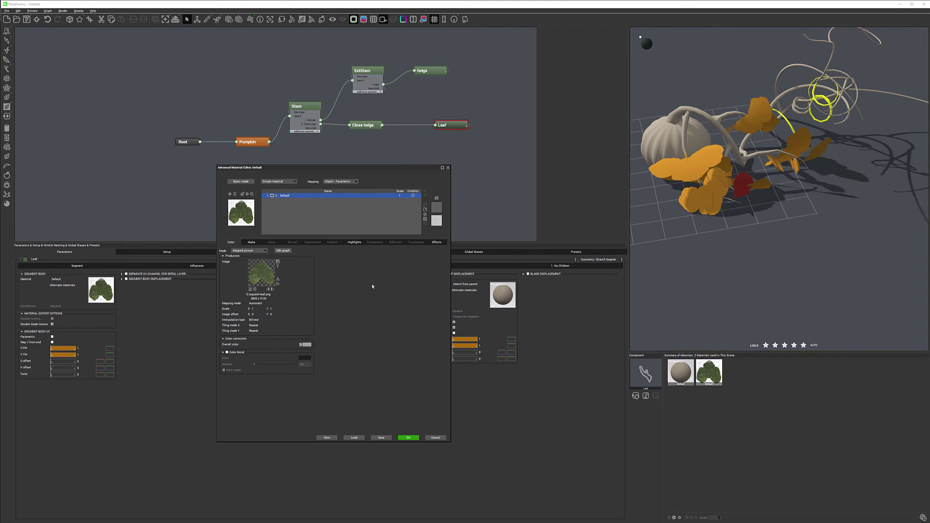
Give the Leaf material white highlights, raise their global intensity and global size, and apply the material.
left_click(352, 243)
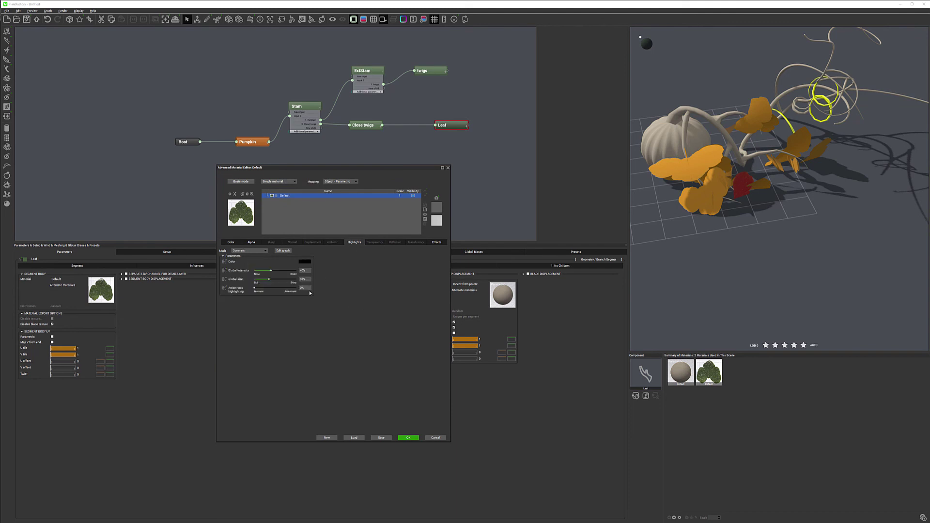
left_click(310, 264)
left_click_drag(326, 313, 326, 308)
left_click(318, 326)
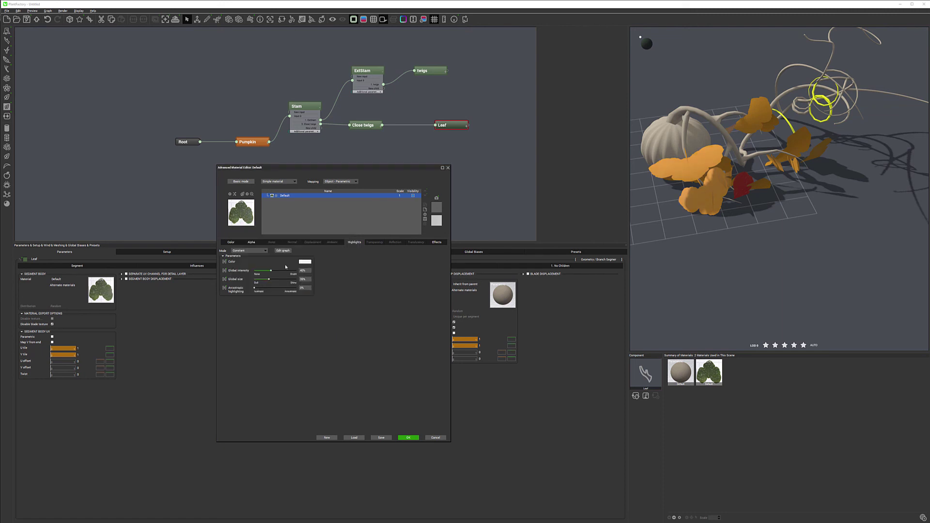
mouse_move(274, 280)
left_mouse_down()
mouse_move(291, 279)
mouse_move(280, 270)
left_mouse_up()
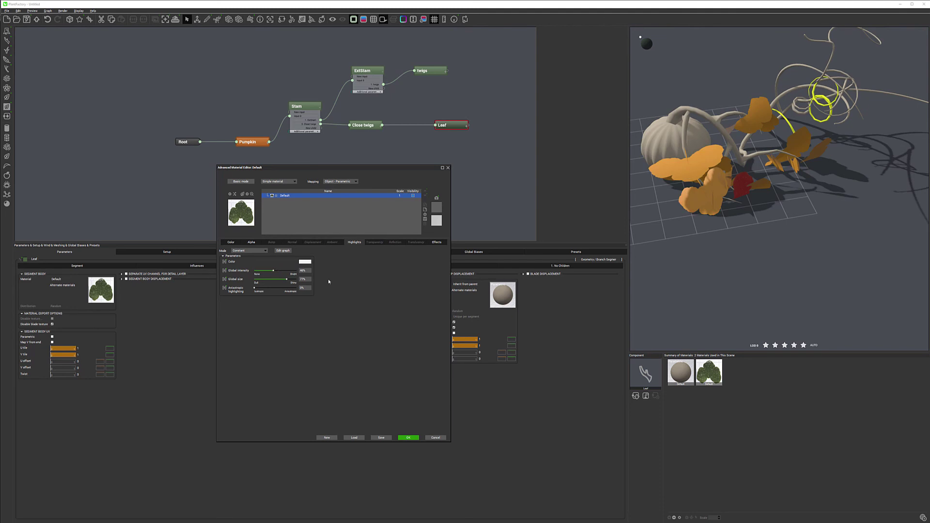
left_click(409, 438)
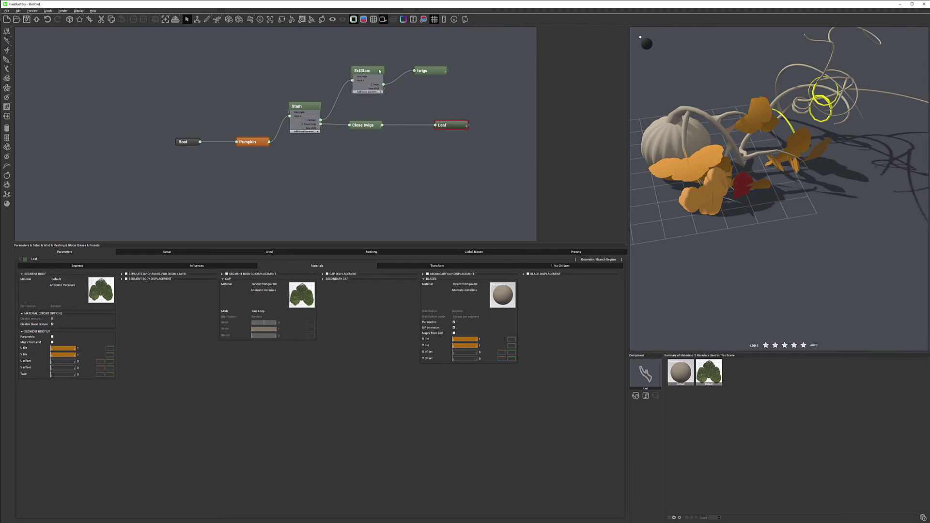
Connect Leaf directly to Stam as an additional child, repositioning the Stam and Close twigs nodes in the graph.
mouse_move(380, 71)
mouse_move(300, 106)
left_mouse_down()
mouse_move(396, 128)
mouse_move(282, 113)
mouse_move(292, 102)
left_mouse_up()
left_click_drag(435, 127, 312, 125)
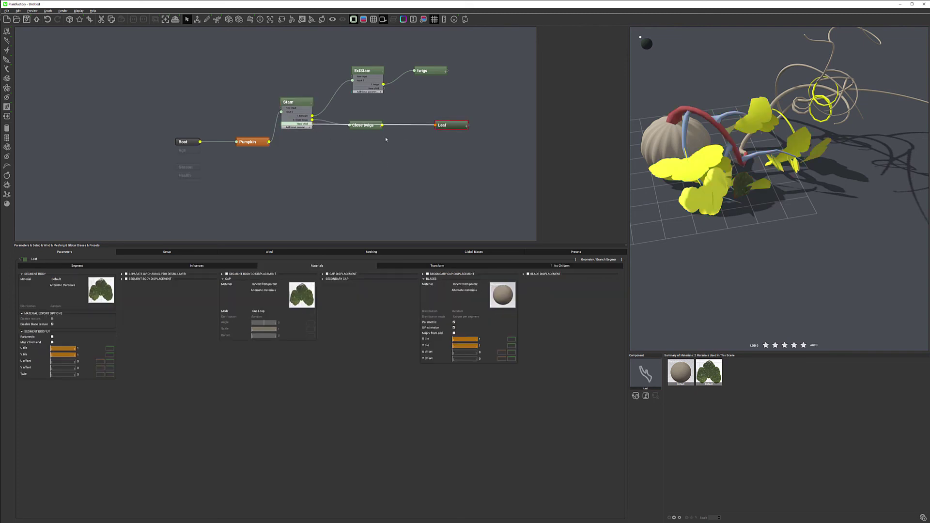
mouse_move(372, 131)
left_mouse_down()
mouse_move(373, 147)
mouse_move(374, 120)
left_mouse_up()
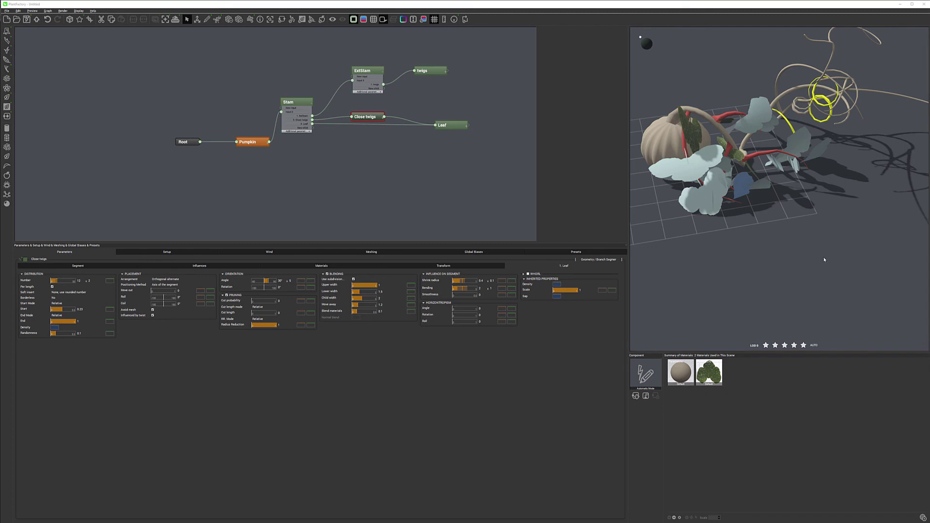
Set the number of Leaf children on Stam to 8.
left_click(305, 103)
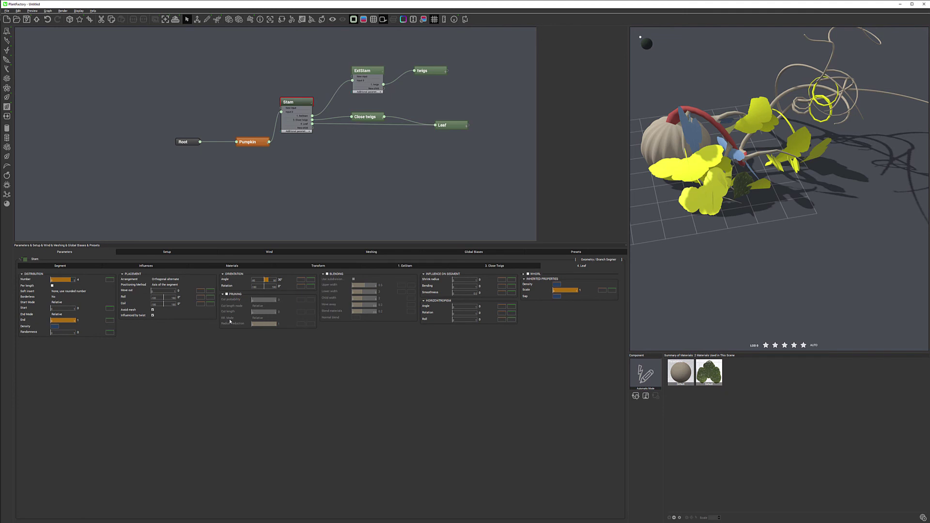
double_click(79, 279)
type("8")
key("Return")
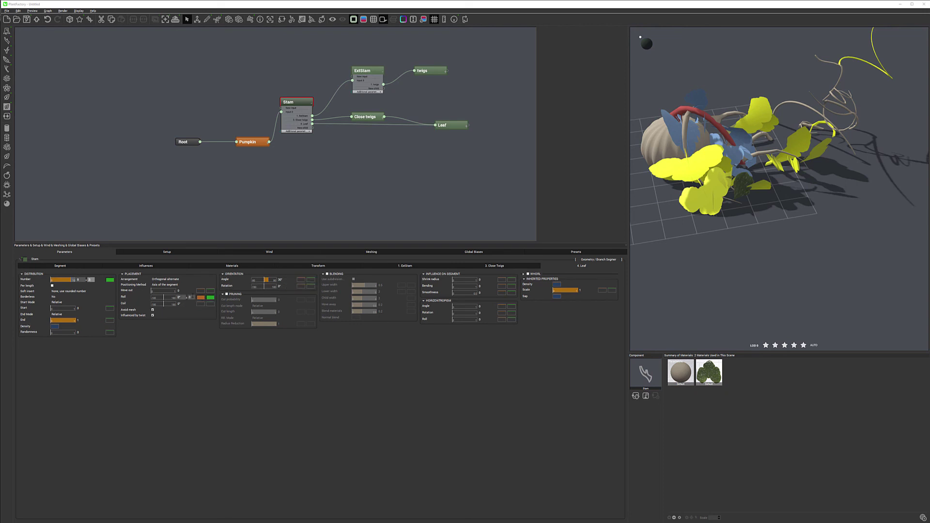
Add random variation to the roll and curl of the Leaf placement on Stam.
left_click_drag(189, 297, 191, 297)
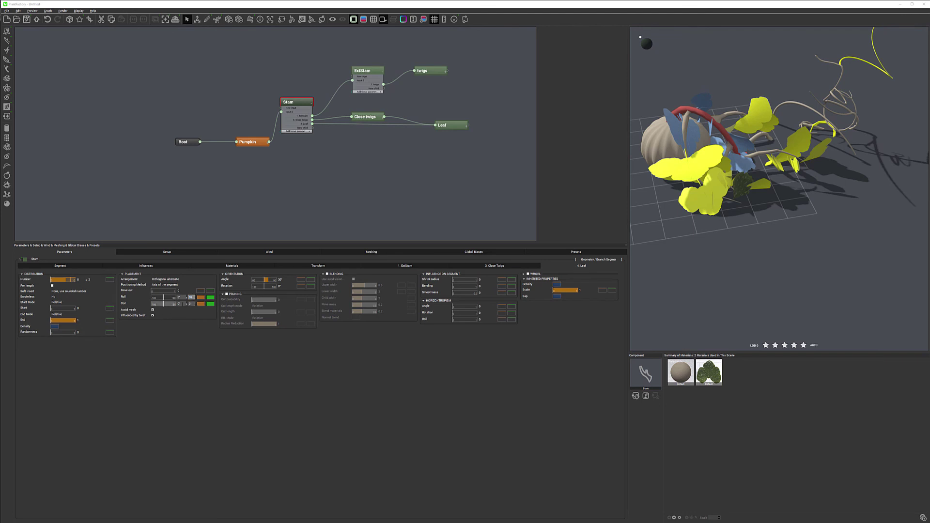
left_click_drag(192, 304, 195, 304)
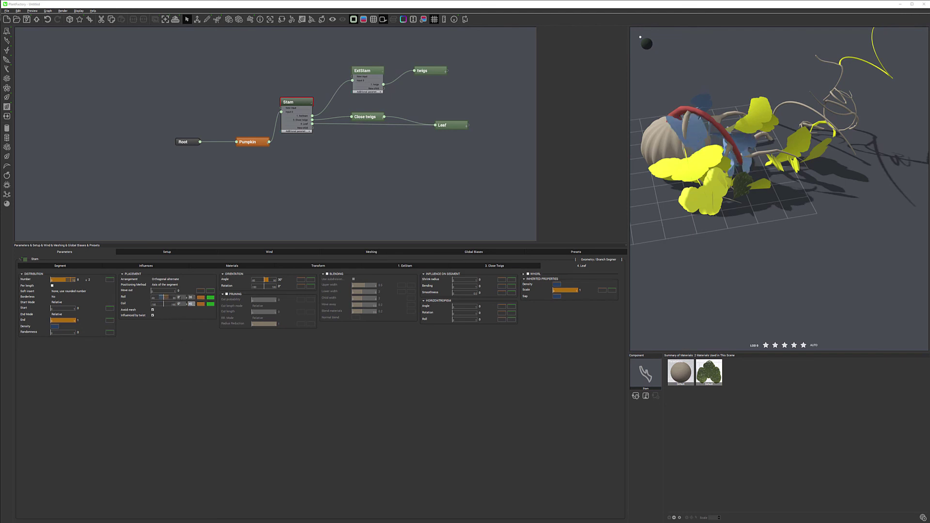
left_click(393, 177)
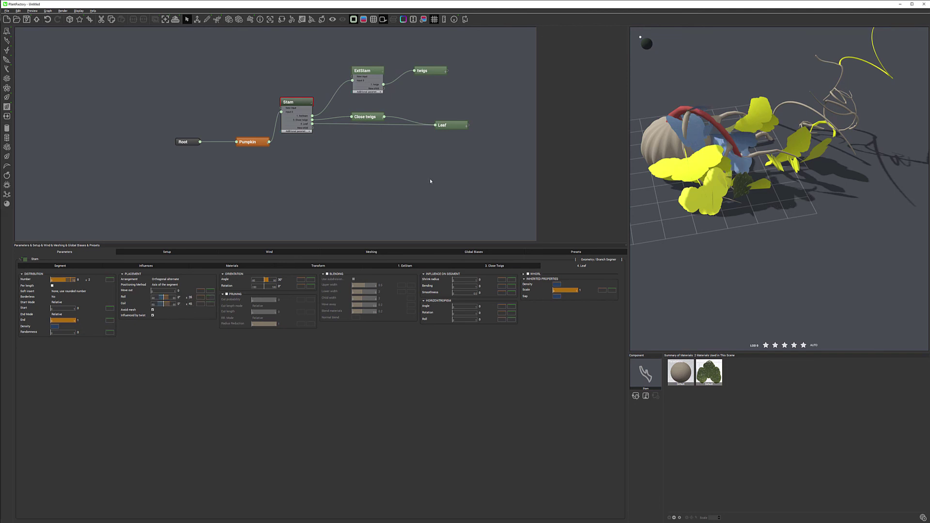
Connect Leaf to ExtStam as a second child and move the Leaf node lower in the graph.
left_click_drag(757, 127, 788, 115)
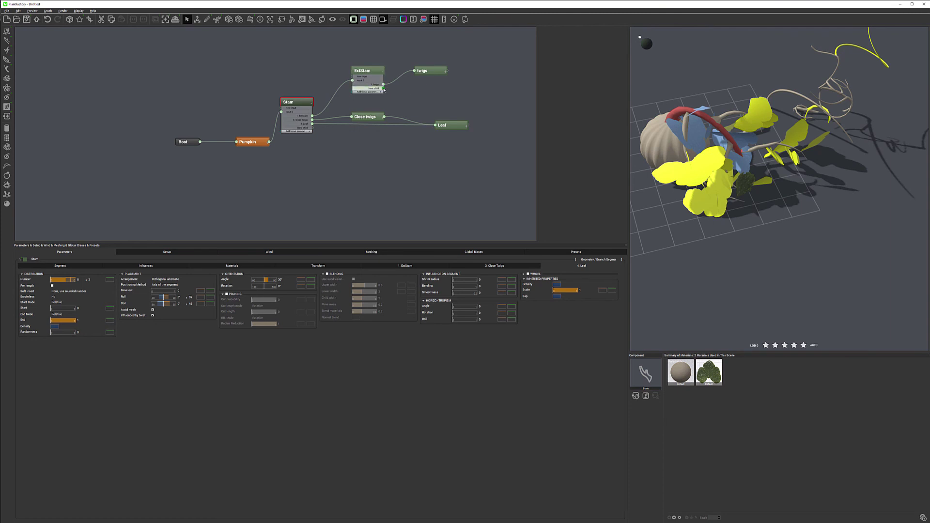
left_click_drag(384, 89, 453, 111)
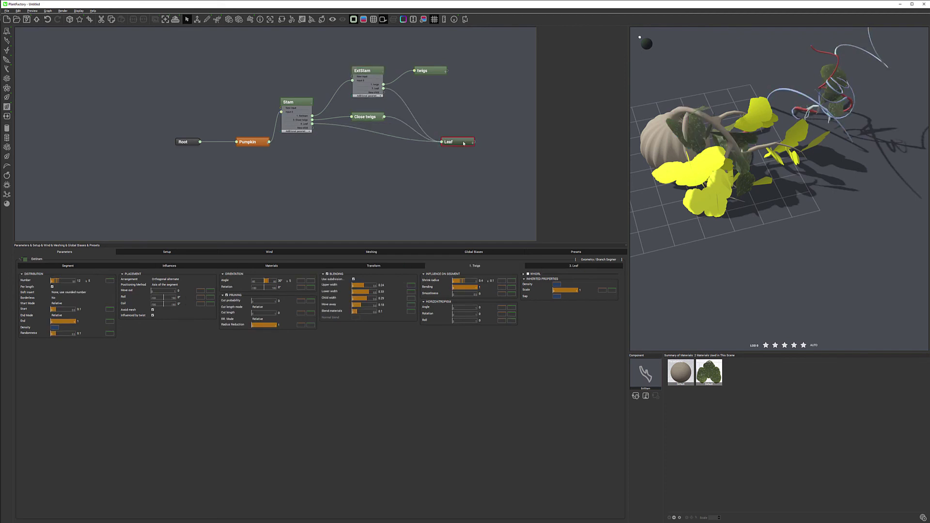
left_click(824, 100)
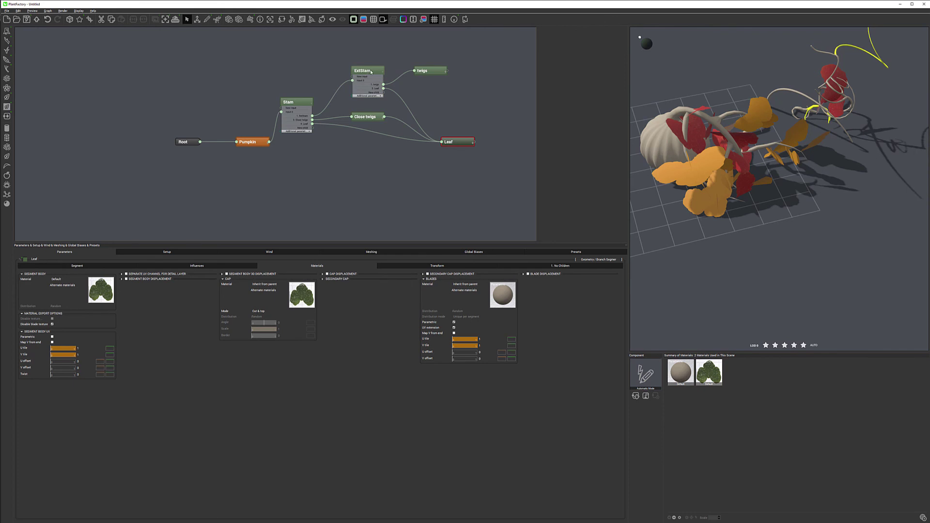
Change the distribution number of the Twigs children on ExtStam.
left_click(363, 71)
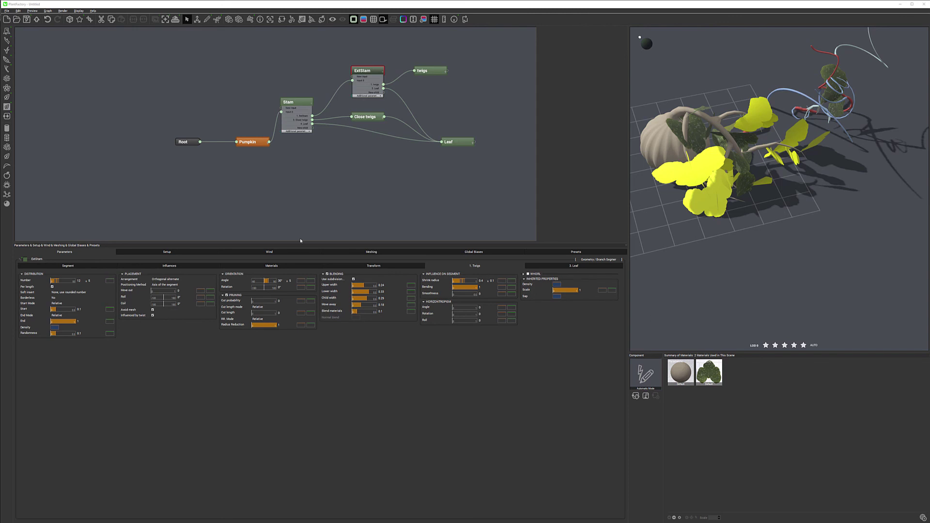
double_click(80, 281)
key("Return")
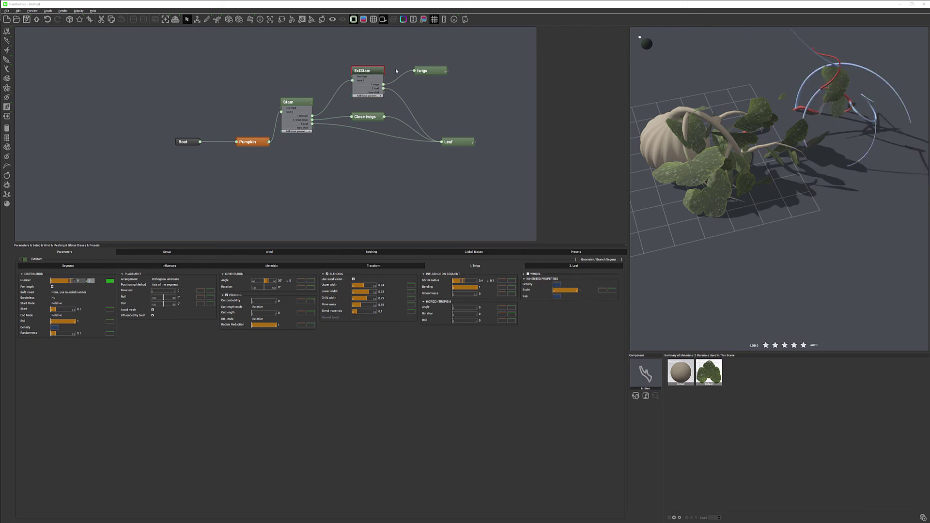
Adjust the orientation angle of the Leaf children on ExtStam.
left_click(574, 265)
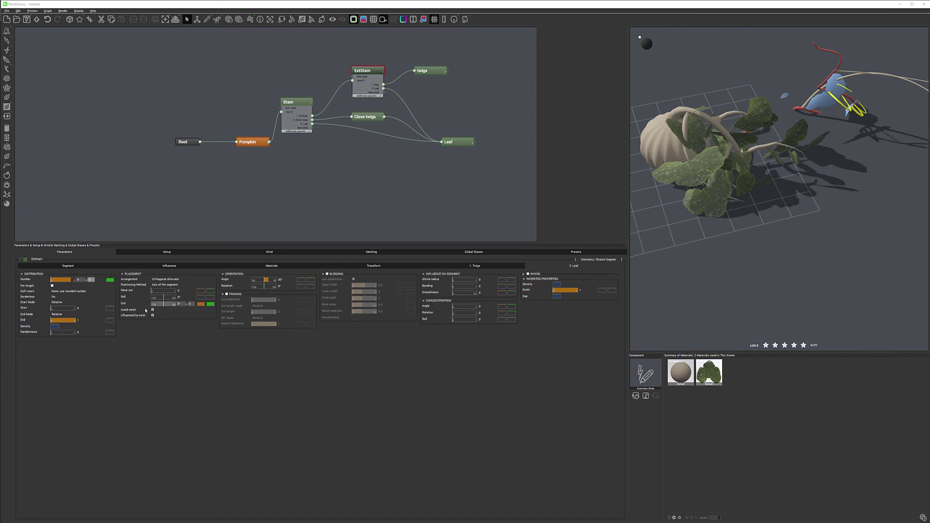
left_click(264, 279)
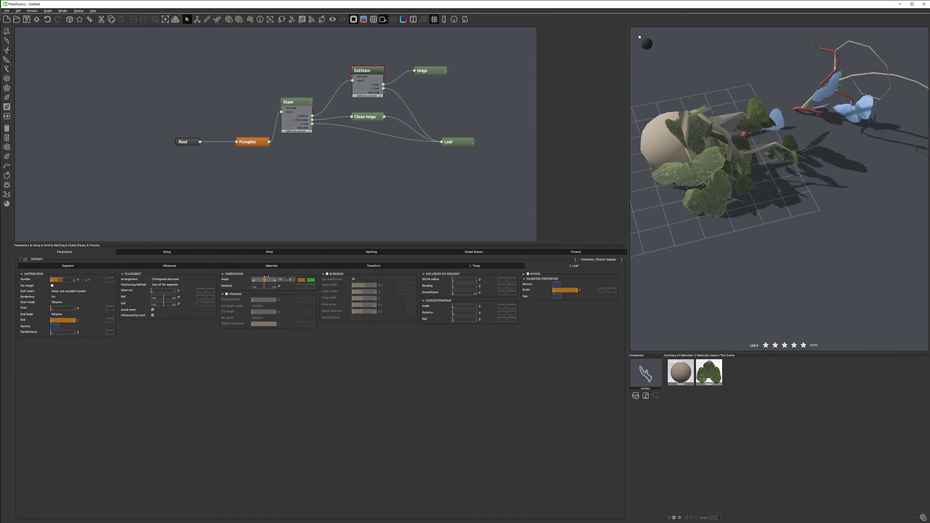
left_click_drag(266, 277, 264, 277)
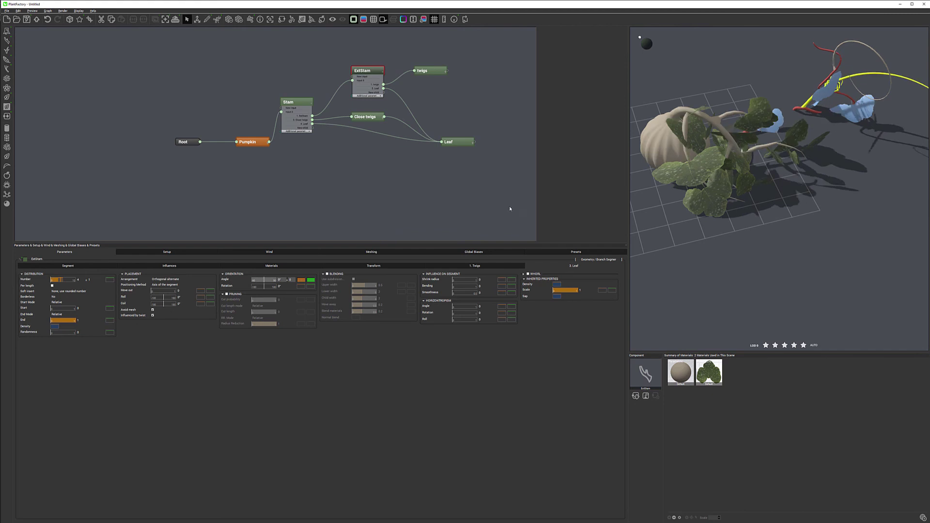
Rearrange the Leaf and Close twigs nodes in the graph and connect the twigs node to Leaf.
left_click(381, 118)
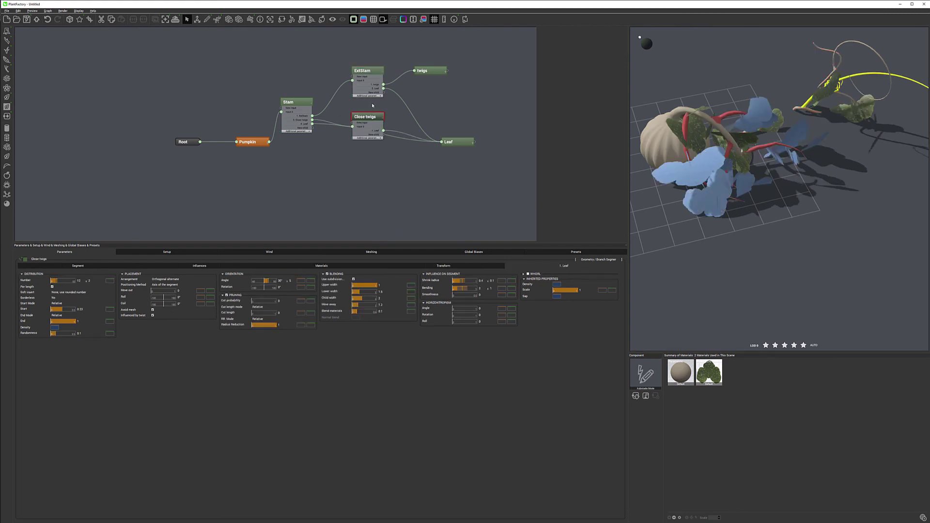
left_click_drag(468, 141, 497, 187)
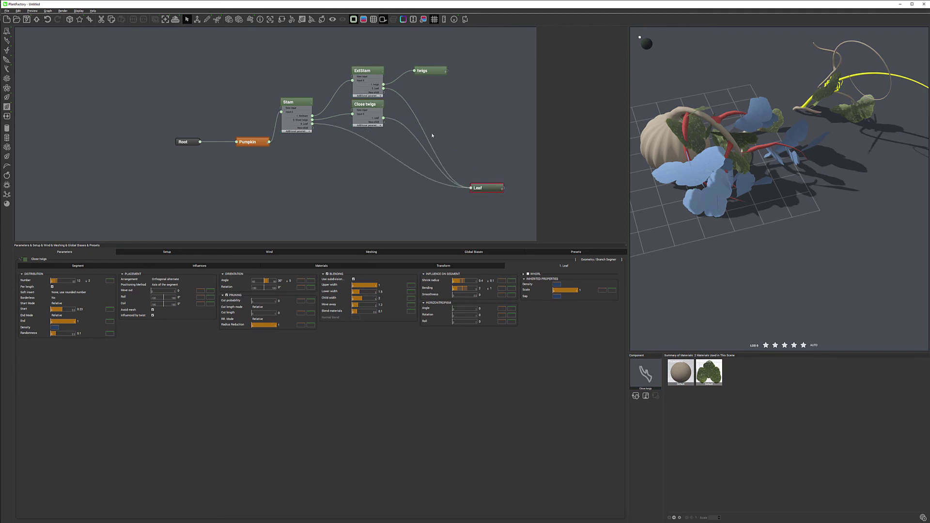
left_click_drag(378, 113, 370, 108)
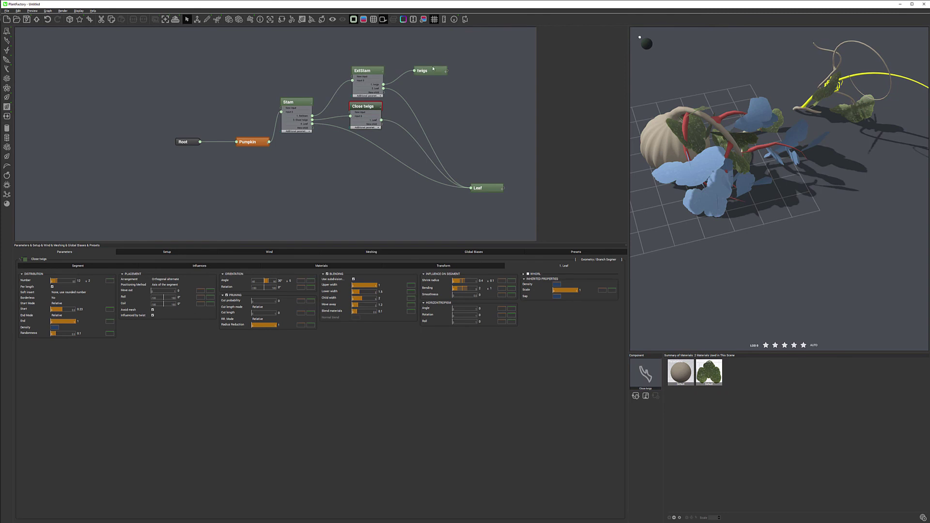
left_click_drag(447, 71, 501, 189)
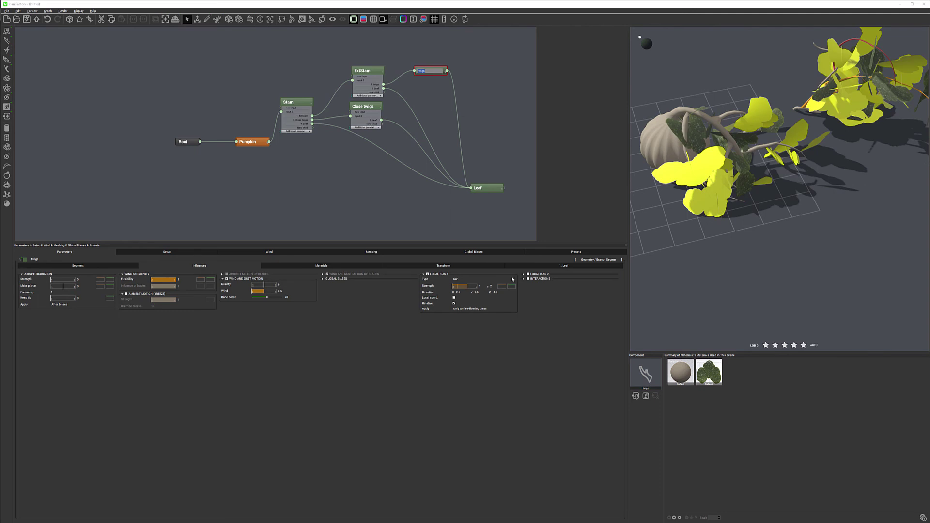
Reduce the number of Leaf children on the twigs node and give it a random variation of 2.
left_click(562, 266)
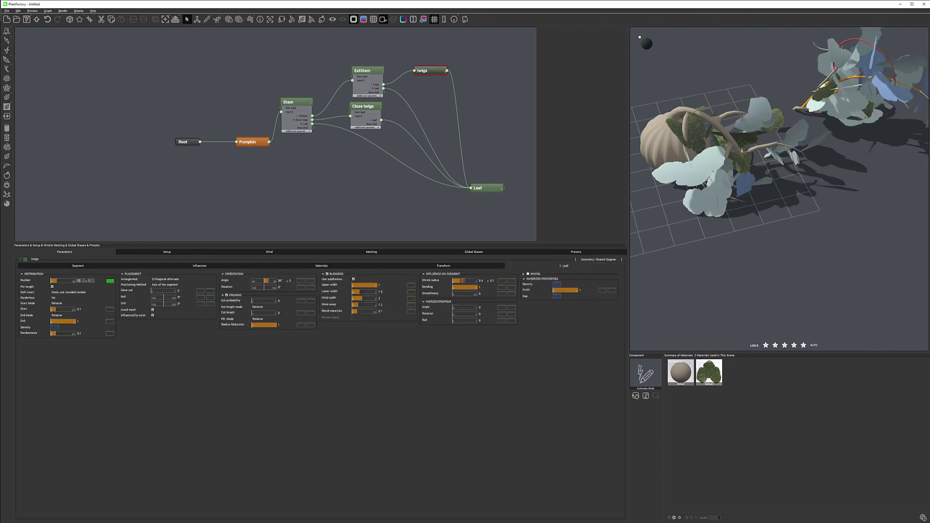
left_click(79, 281)
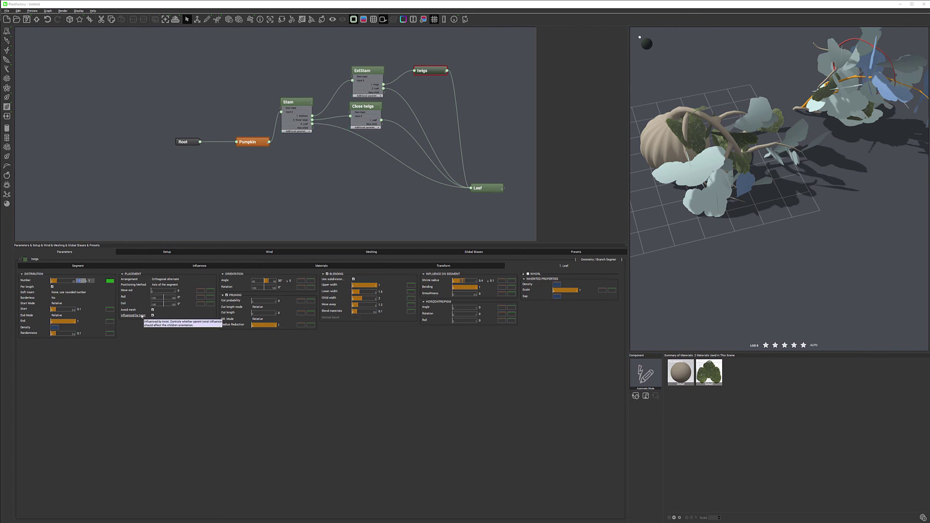
type("3")
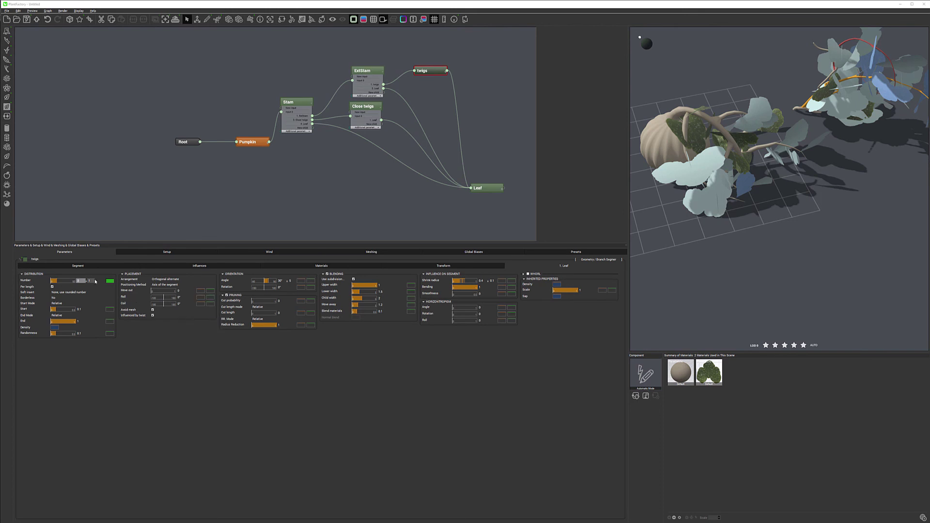
key("Return")
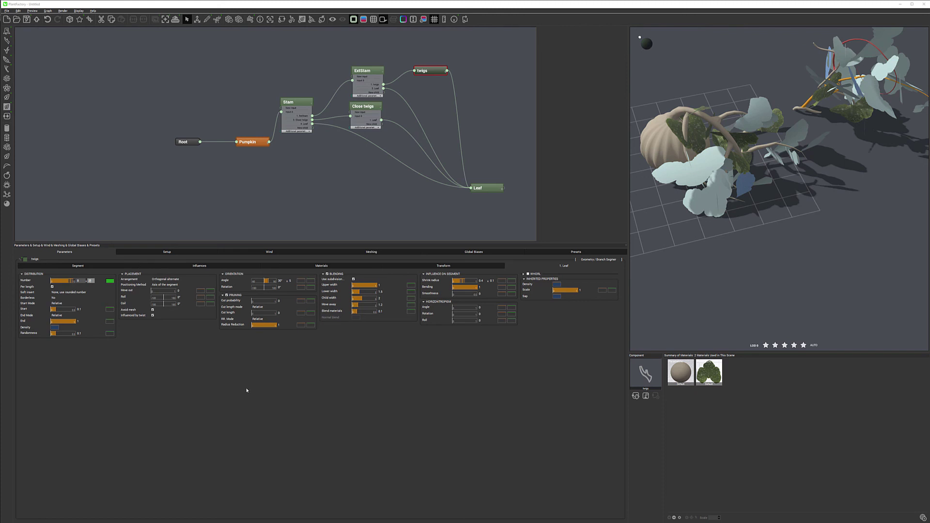
double_click(92, 281)
type("2")
key("Return")
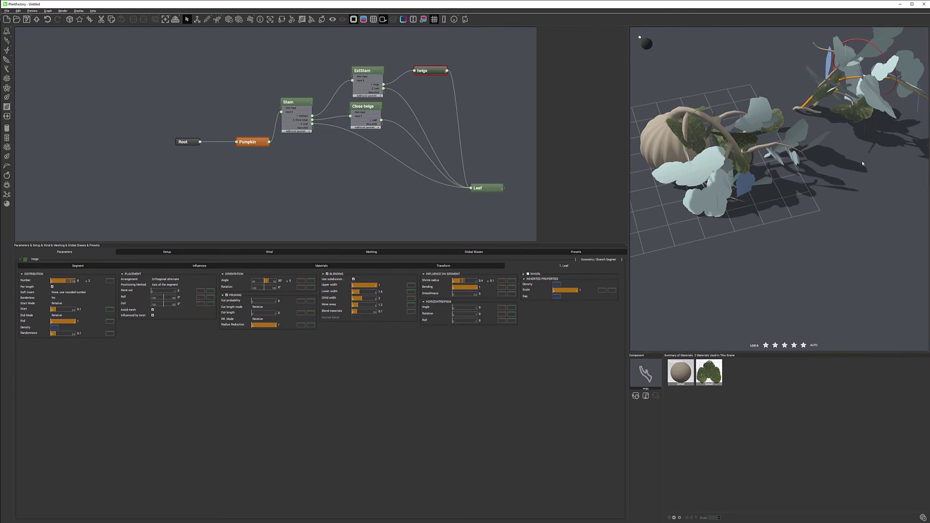
Raise the distribution randomness of the Leaf children on twigs and adjust their pruning radius reduction.
left_click_drag(834, 154, 732, 177)
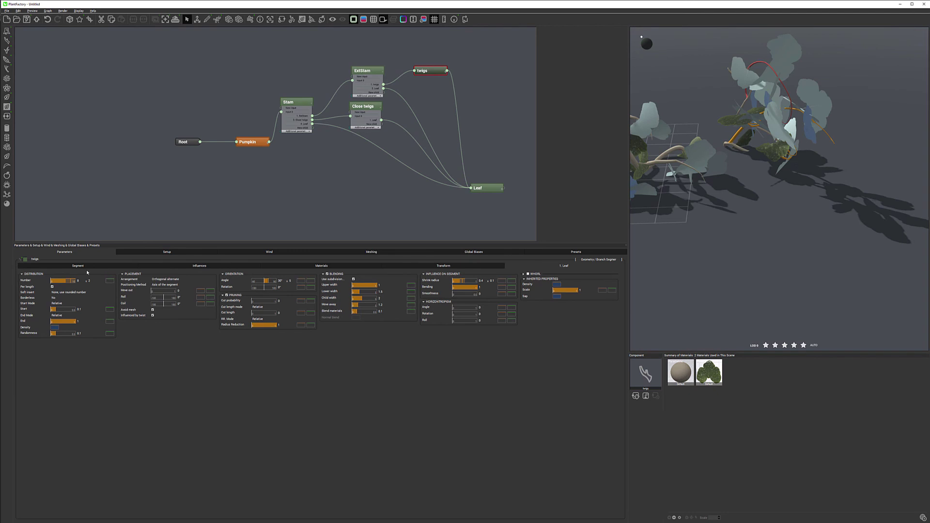
left_click_drag(58, 334, 68, 334)
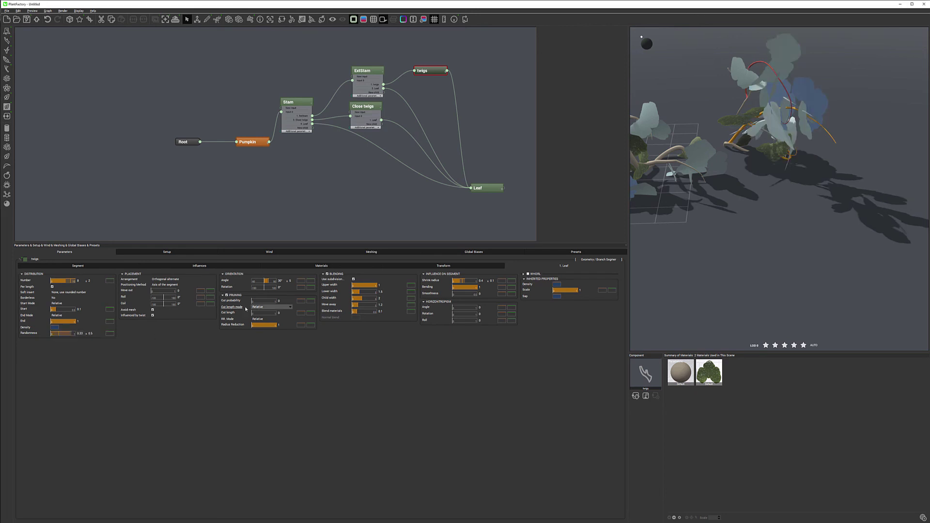
left_click(277, 325)
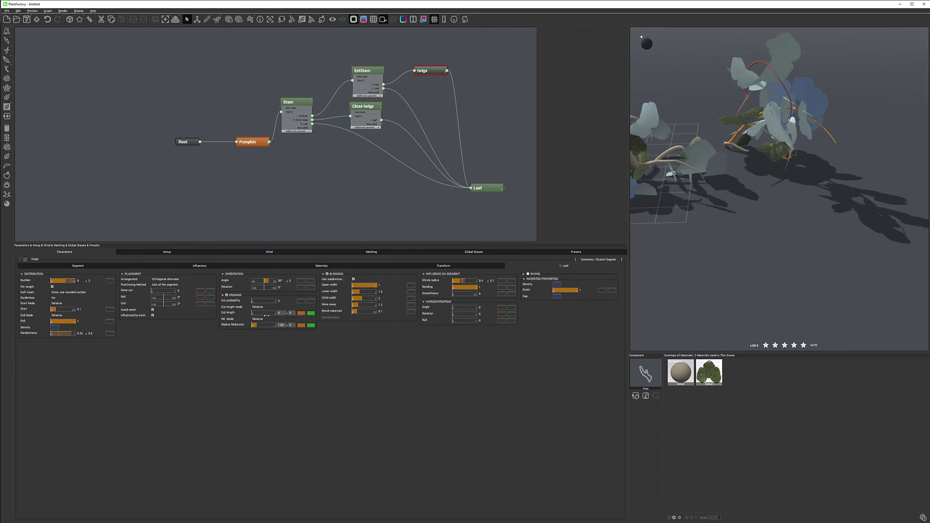
Lower the orientation angle of the Leaf children on twigs and set their shrink radius influence to about 0.77.
left_click(265, 282)
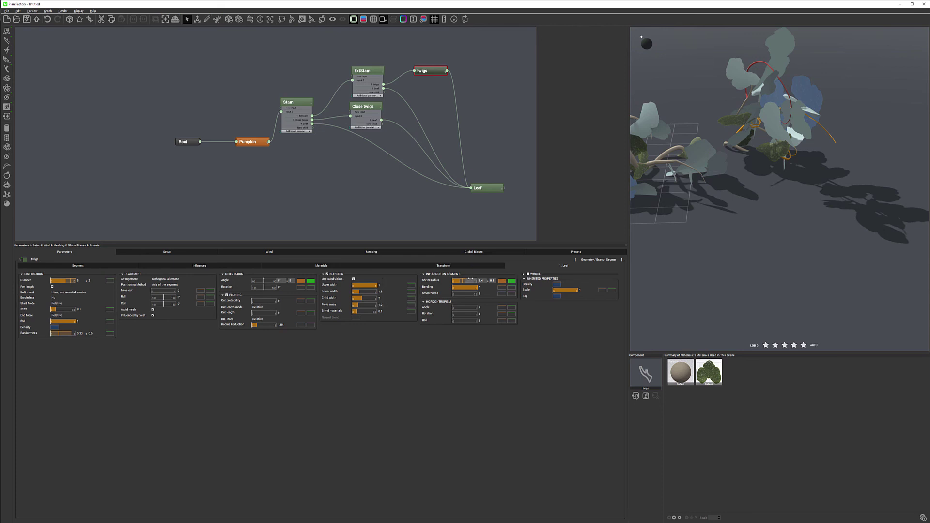
left_click(465, 281)
left_click_drag(466, 281, 473, 282)
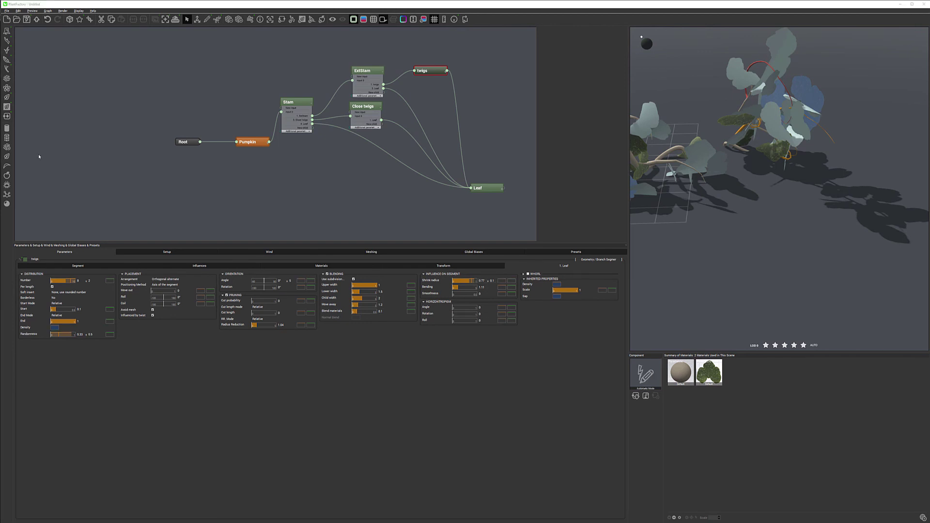
Give the Leaf node's global scale a random variation of 0.5.
left_click(493, 187)
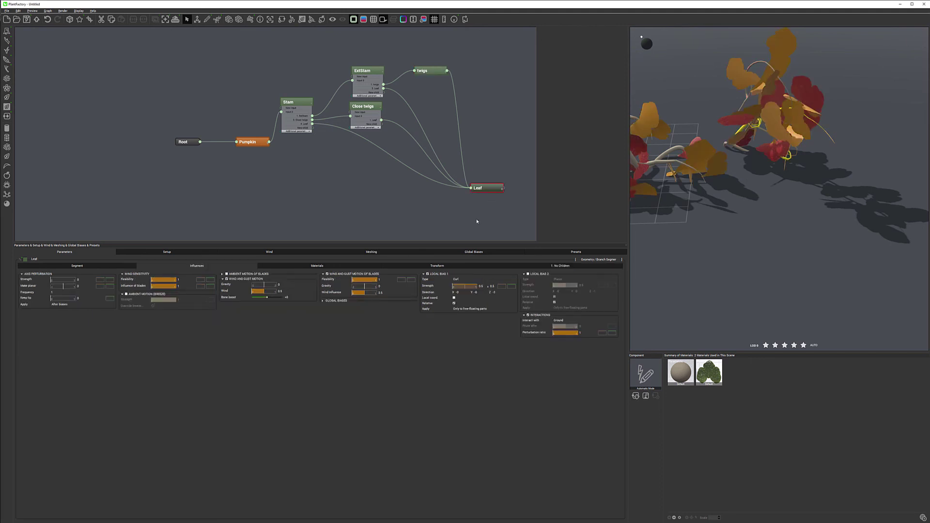
left_click(433, 266)
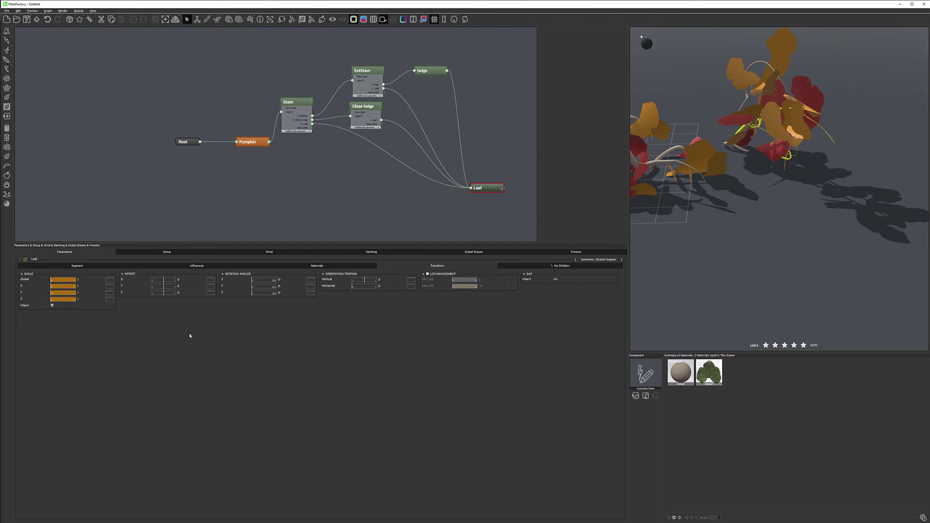
left_click(90, 280)
type("0.5")
key("Return")
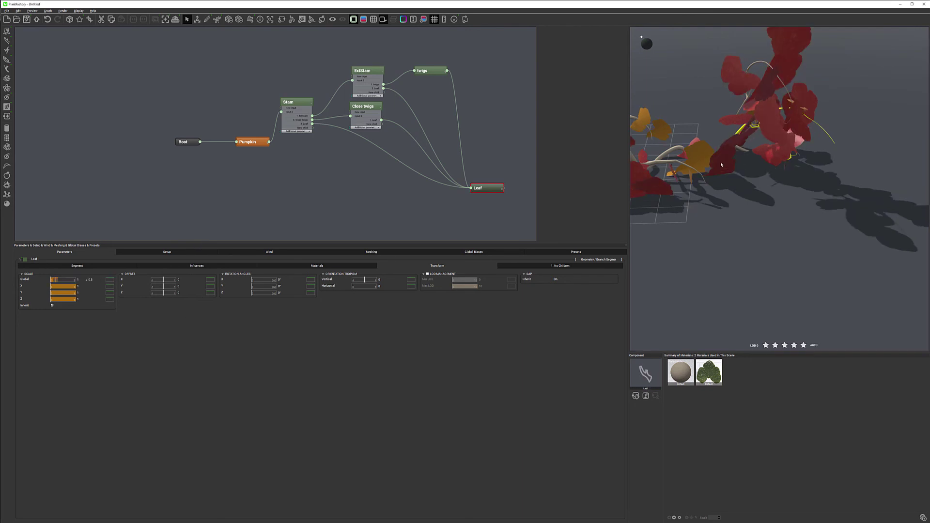
left_click_drag(800, 152, 740, 152)
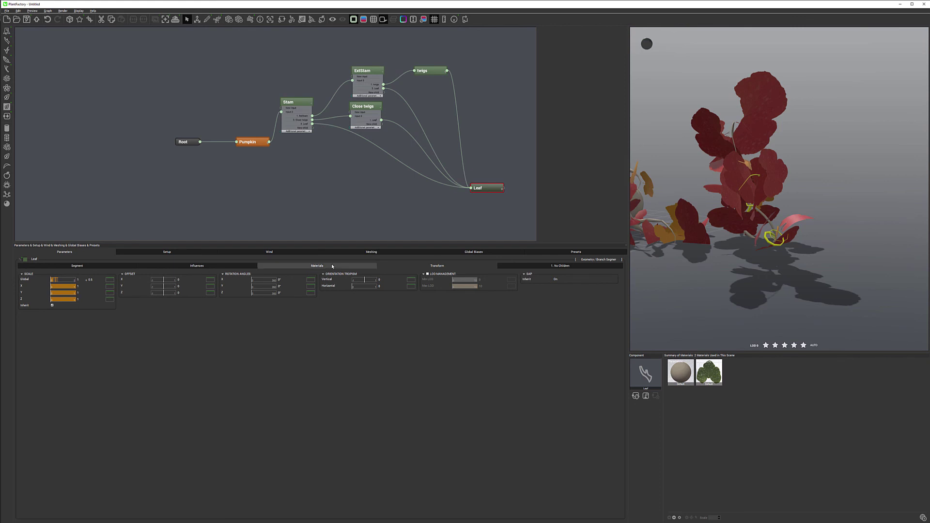
Set the leaf's attachment point on the branch in the Leaf material's leaf editor and accept the material.
left_click(317, 266)
double_click(104, 287)
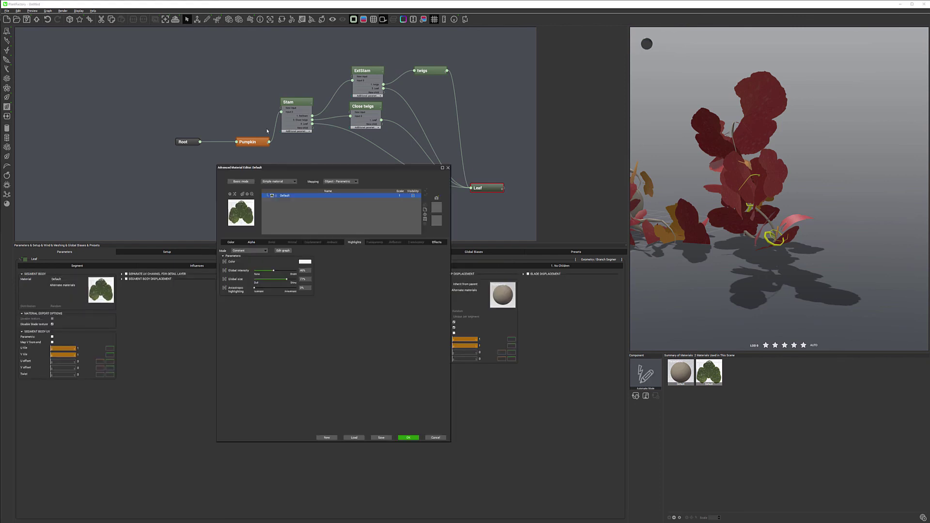
double_click(243, 217)
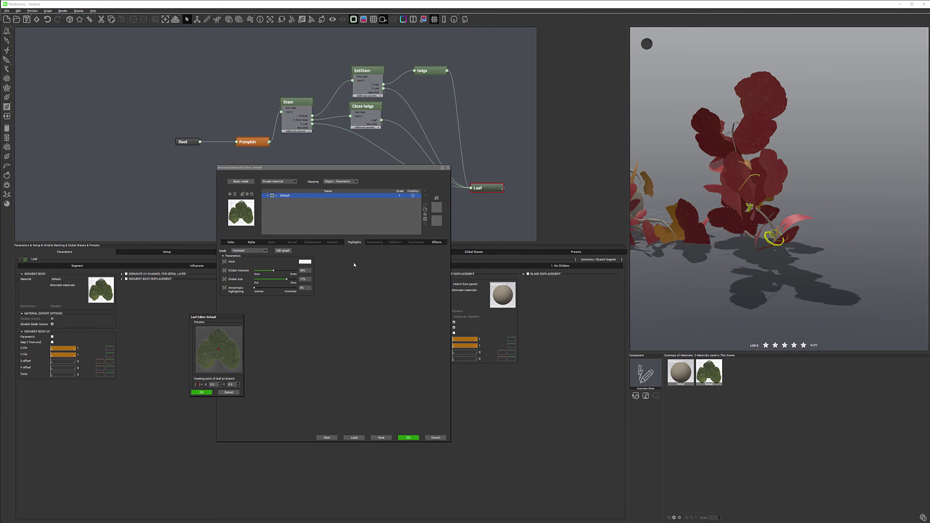
left_click(218, 358)
left_click(202, 392)
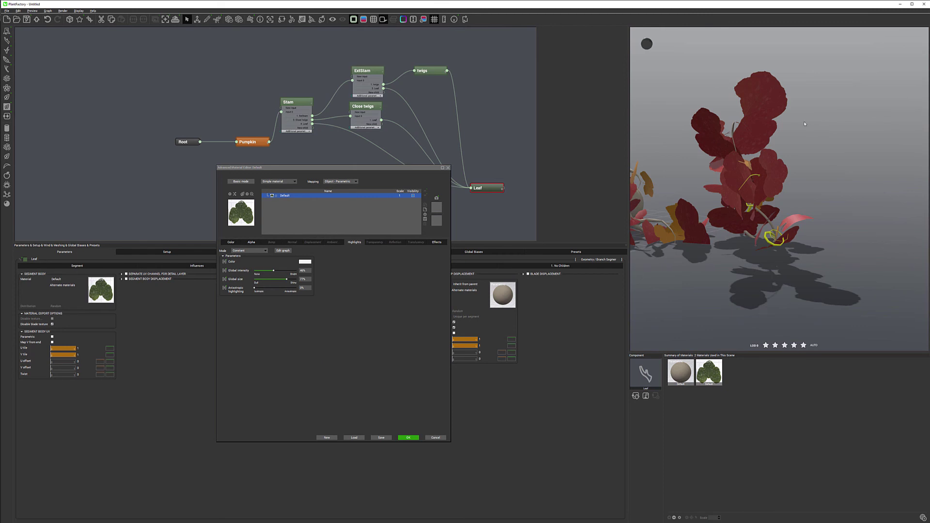
key("Return")
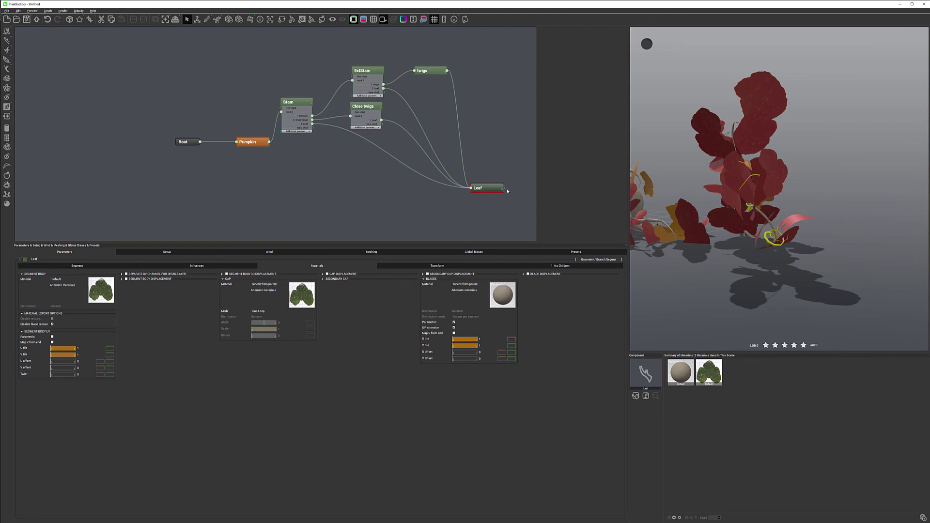
Try automatic sizing on the blades of the Leaf segment.
left_click(77, 265)
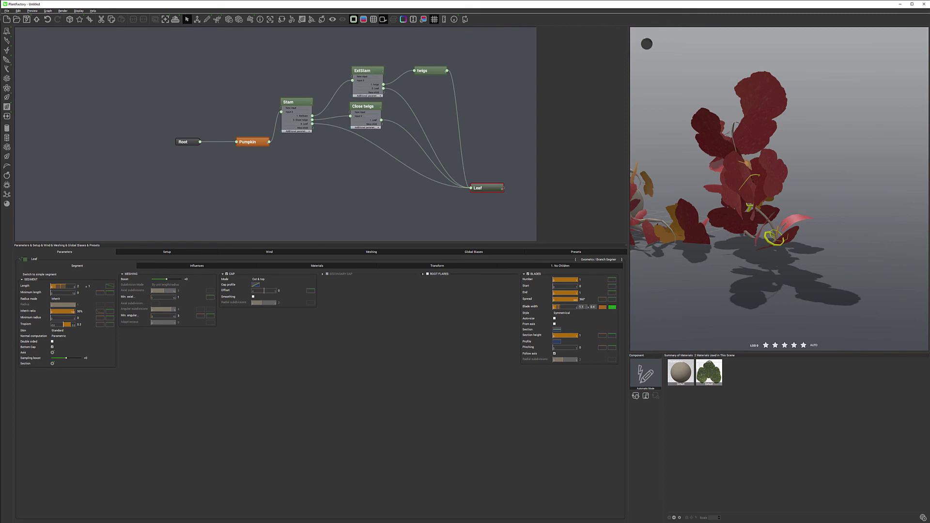
left_click(555, 319)
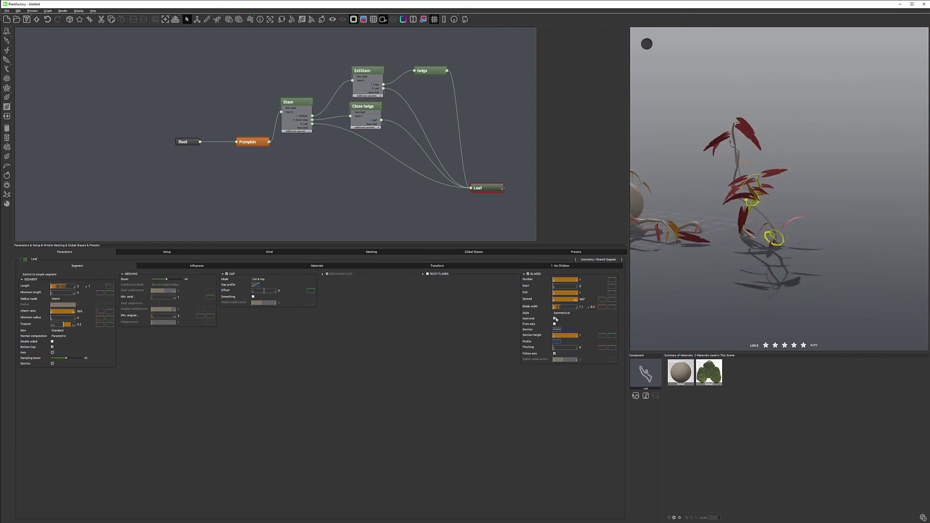
left_click_drag(794, 179, 661, 285)
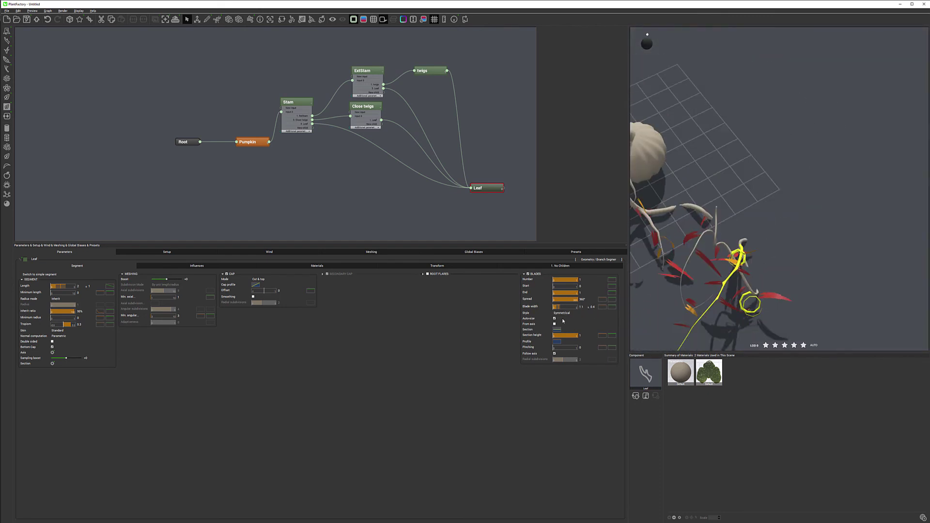
Set the blade width of the Leaf segment to 0.7.
left_click(612, 307)
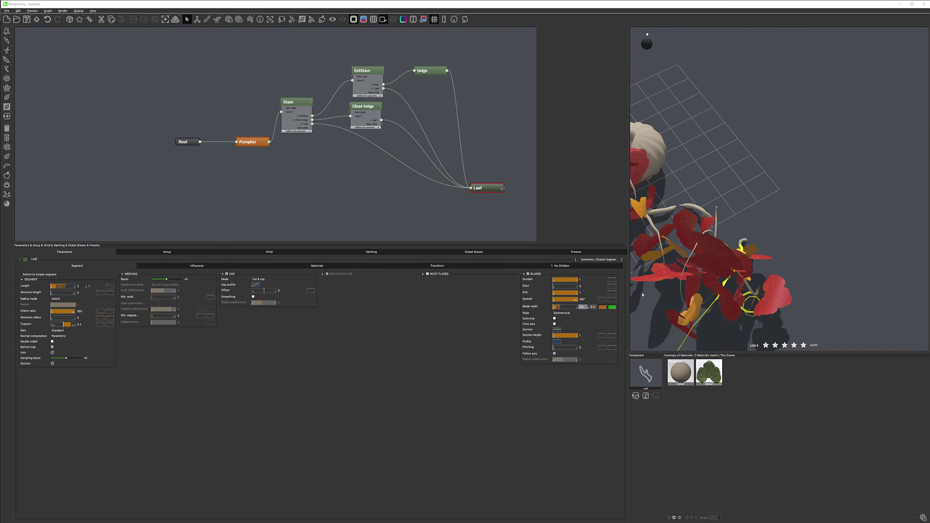
type("0.8")
key("Return")
left_click_drag(762, 263, 782, 254)
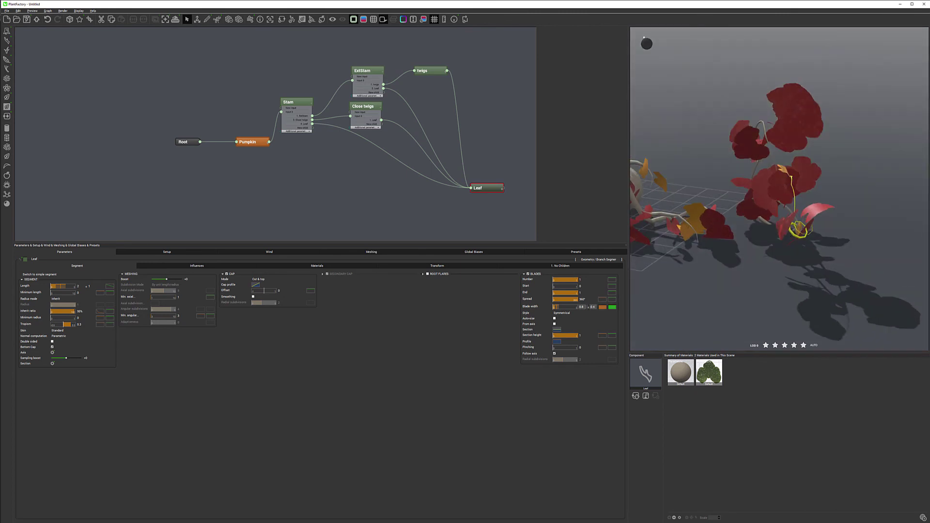
left_click(582, 307)
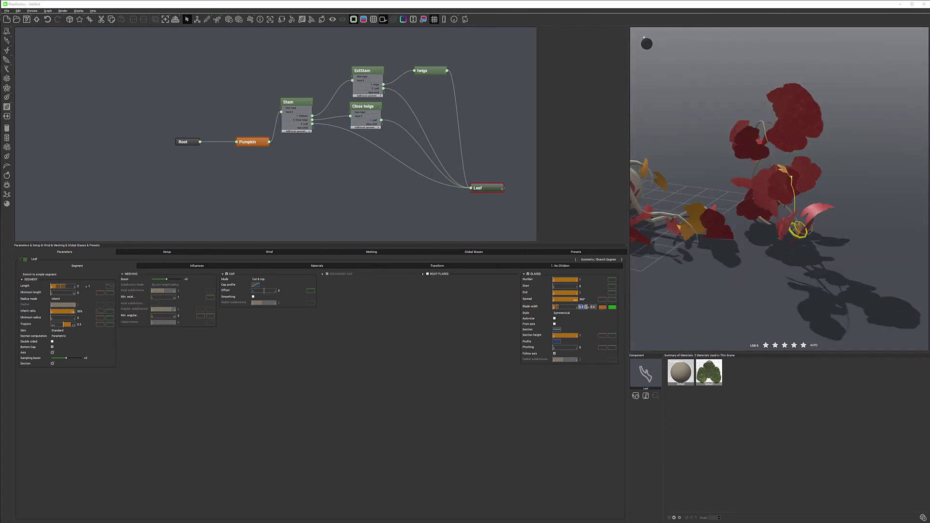
type("0.71")
key("Return")
mouse_move(845, 165)
left_mouse_down()
mouse_move(804, 165)
mouse_move(901, 147)
mouse_move(909, 164)
mouse_move(759, 170)
mouse_move(725, 155)
mouse_move(854, 165)
left_mouse_up()
left_click_drag(819, 178, 735, 227)
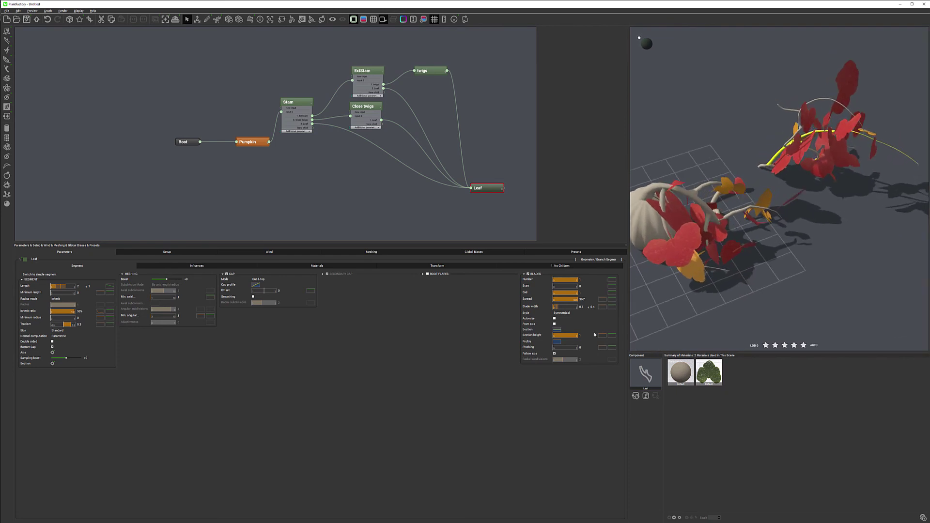
Reshape the Leaf blades' profile curve with a middle keypoint near full height and both ends slightly lowered, and accept it.
left_click(557, 342)
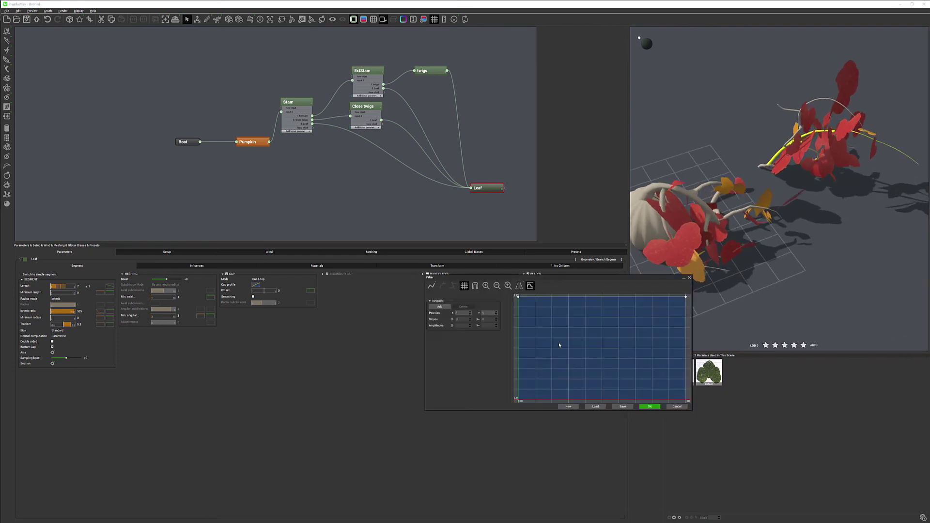
left_click(603, 297)
left_click_drag(603, 297, 602, 335)
left_click_drag(698, 230, 664, 264)
left_click_drag(602, 336, 607, 374)
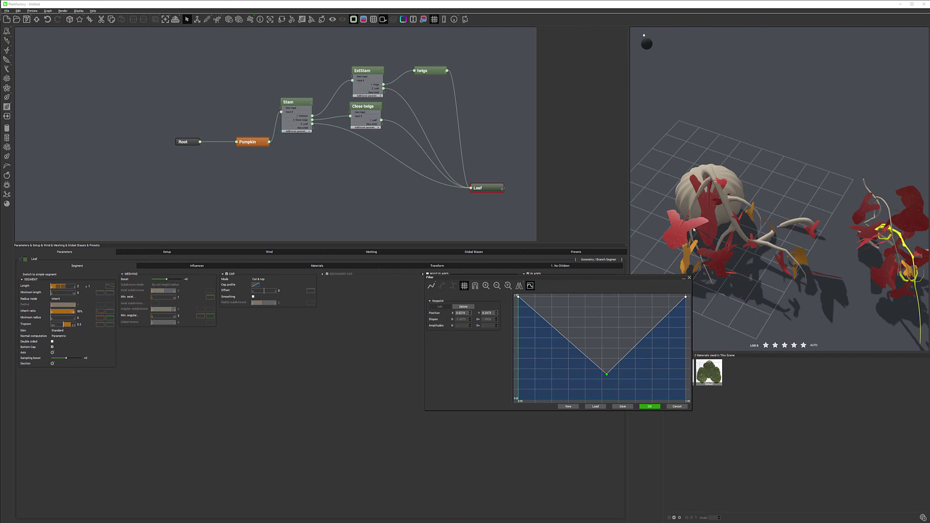
left_click_drag(607, 373, 603, 301)
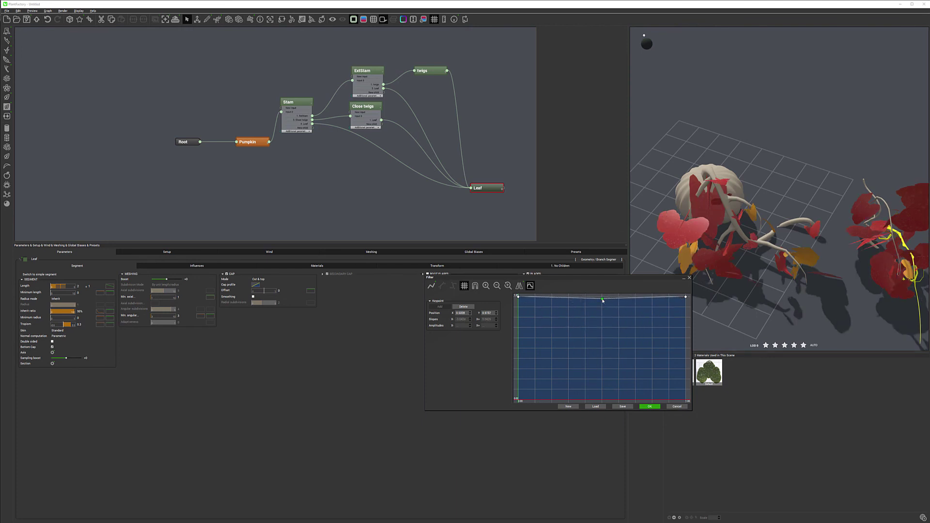
left_click_drag(519, 300, 518, 301)
left_click_drag(686, 296, 686, 304)
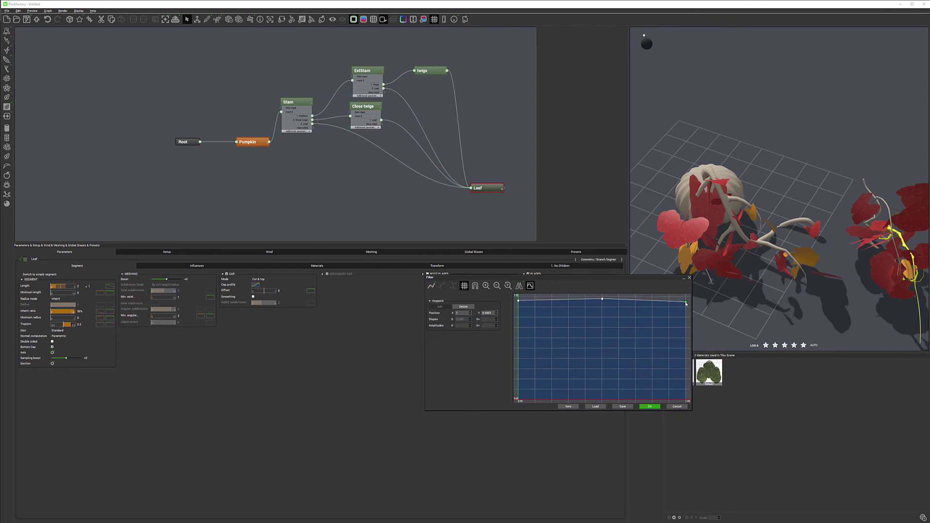
left_click(650, 407)
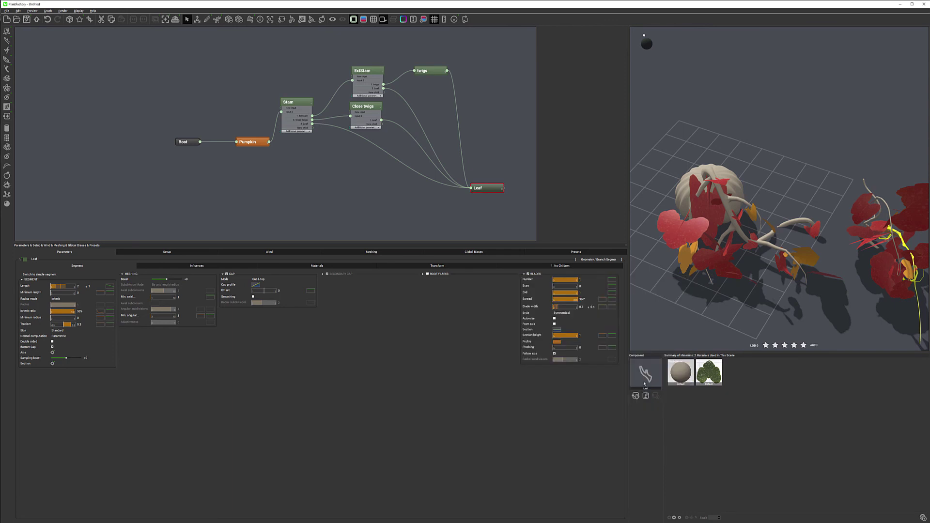
Raise the start of the Leaf blades' section curve slightly and add a raised keypoint at about a quarter of its length.
left_click(558, 329)
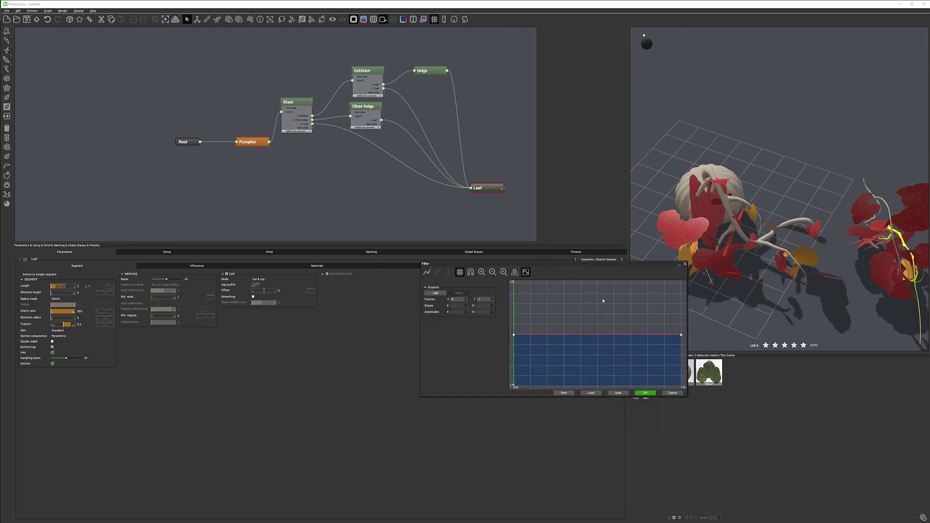
left_click_drag(514, 335, 513, 325)
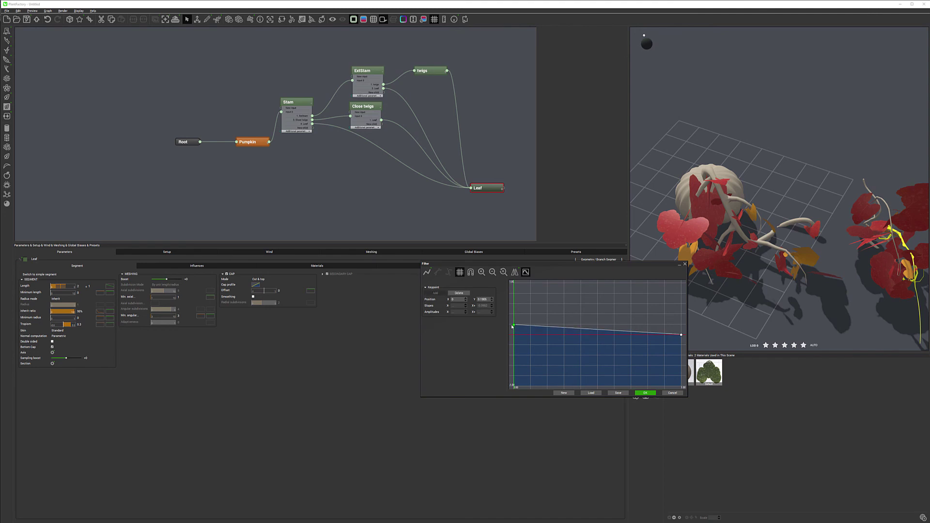
left_click_drag(704, 231, 687, 217)
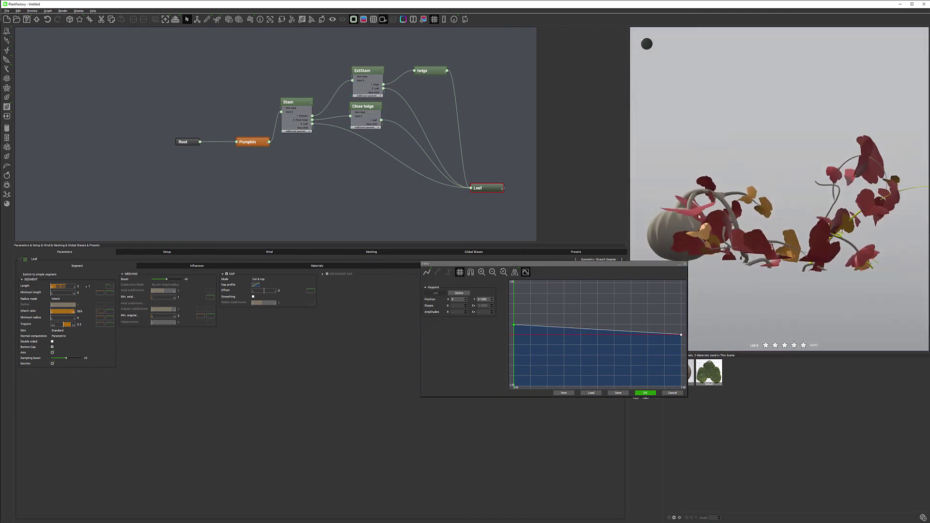
left_click_drag(559, 330, 515, 334)
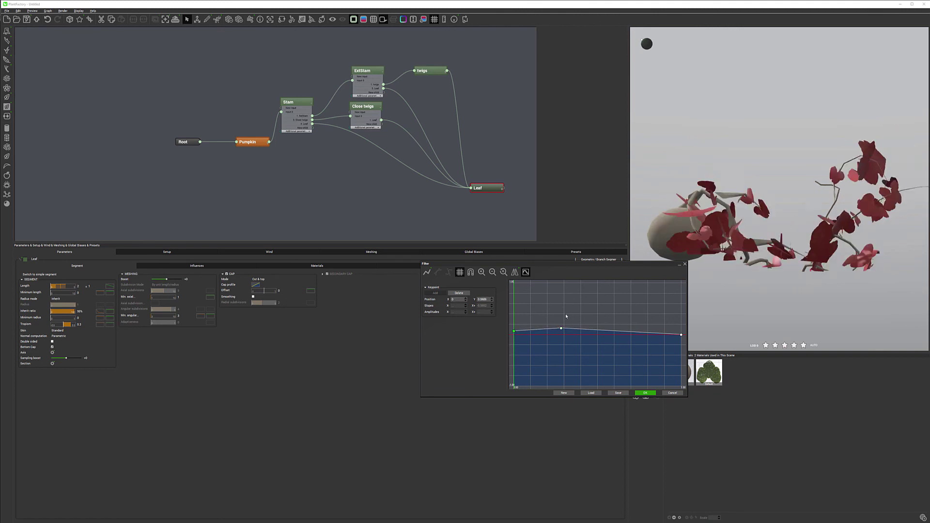
left_click(713, 235)
left_click_drag(712, 235, 387, 237)
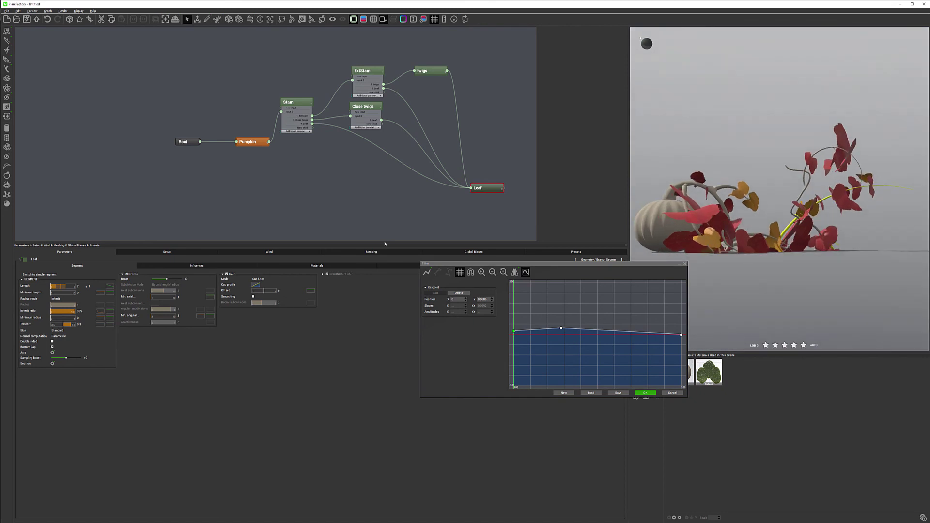
Smooth the blades' section curve, lower its start and inner keypoint to just around the centre line, and accept it.
left_click(449, 272)
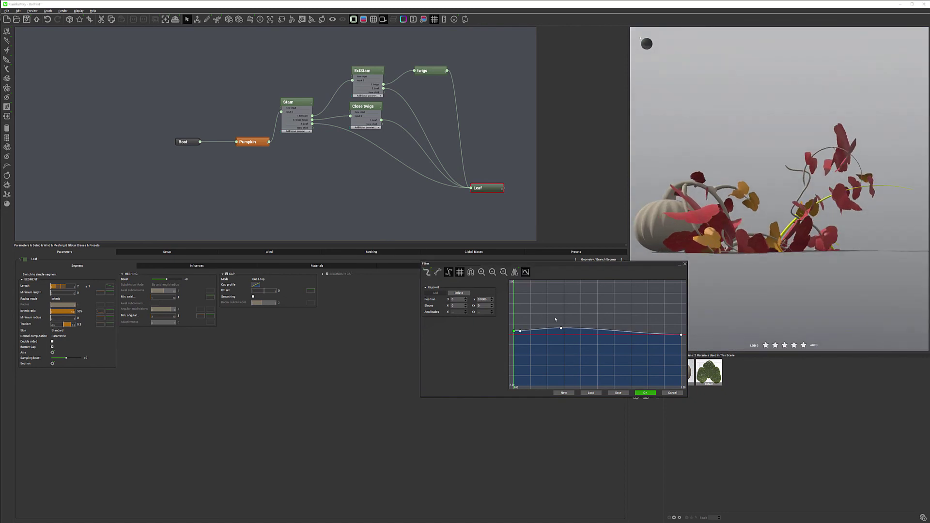
left_click_drag(514, 333, 527, 329)
left_click_drag(674, 232, 640, 233)
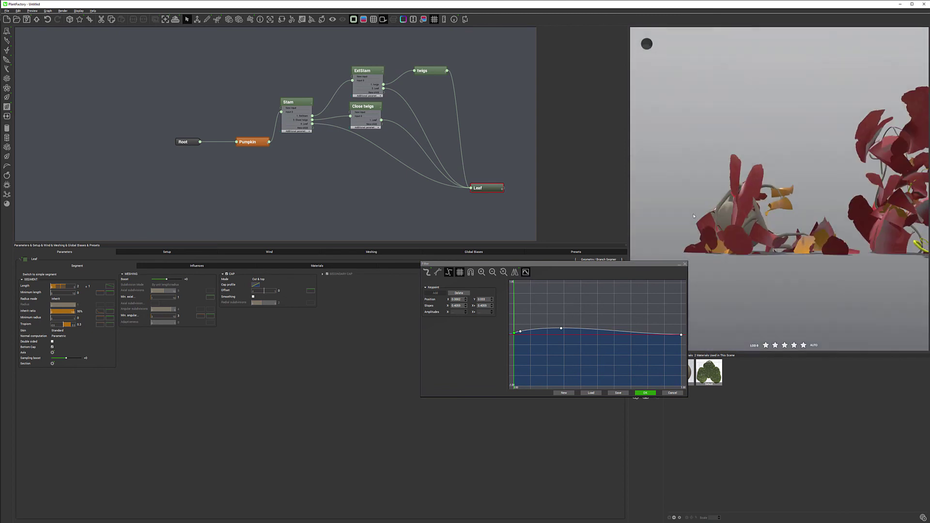
left_click_drag(522, 334, 522, 333)
left_click(523, 335)
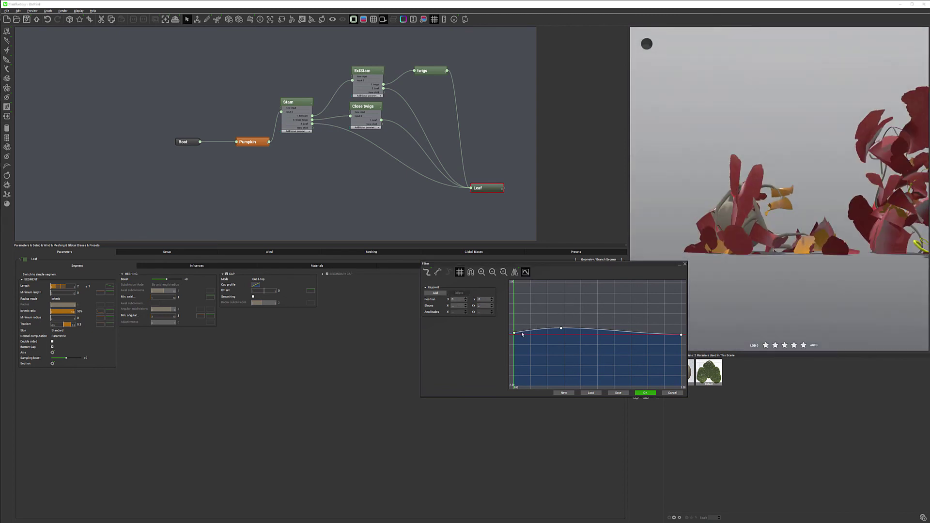
left_click_drag(561, 330, 514, 335)
left_click(783, 238)
left_click_drag(782, 238, 701, 367)
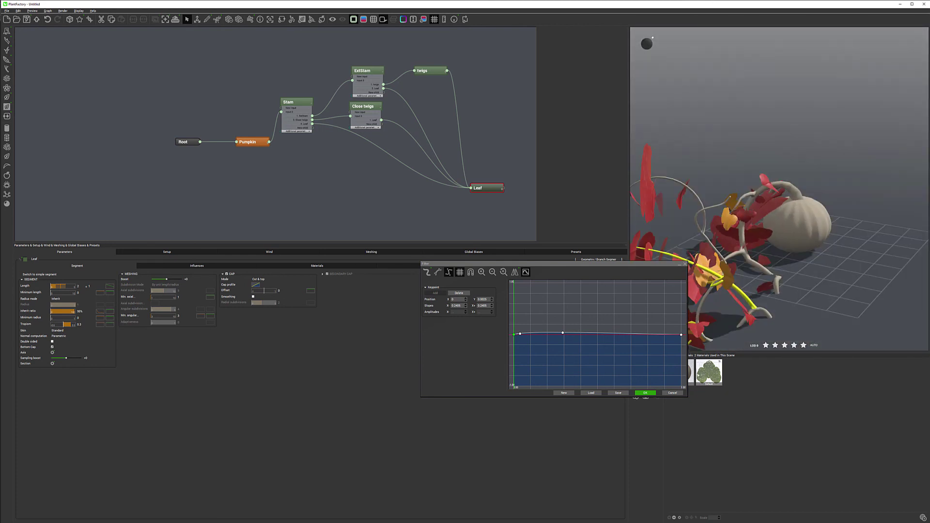
left_click(645, 393)
Add a branch segment node named thorns and connect it as a new child of the Stam node.
left_click_drag(765, 219, 729, 252)
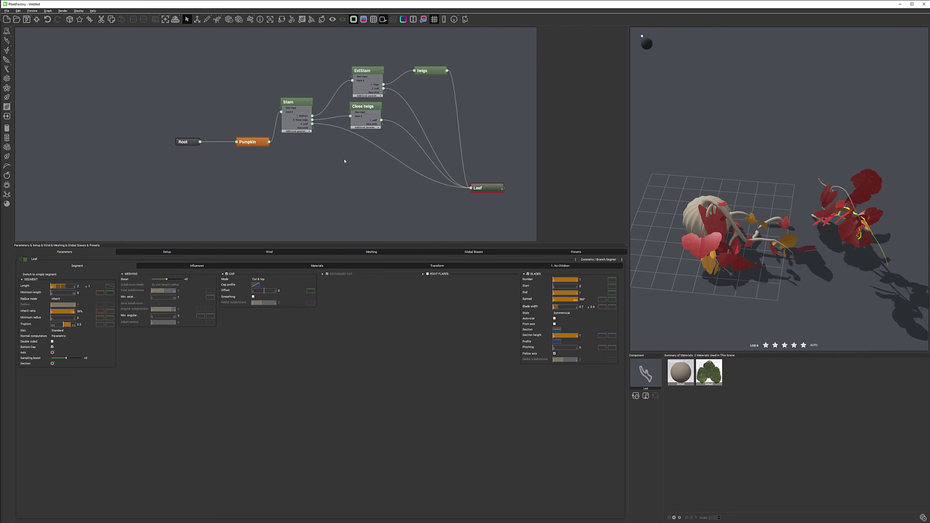
left_click_drag(669, 189, 772, 198)
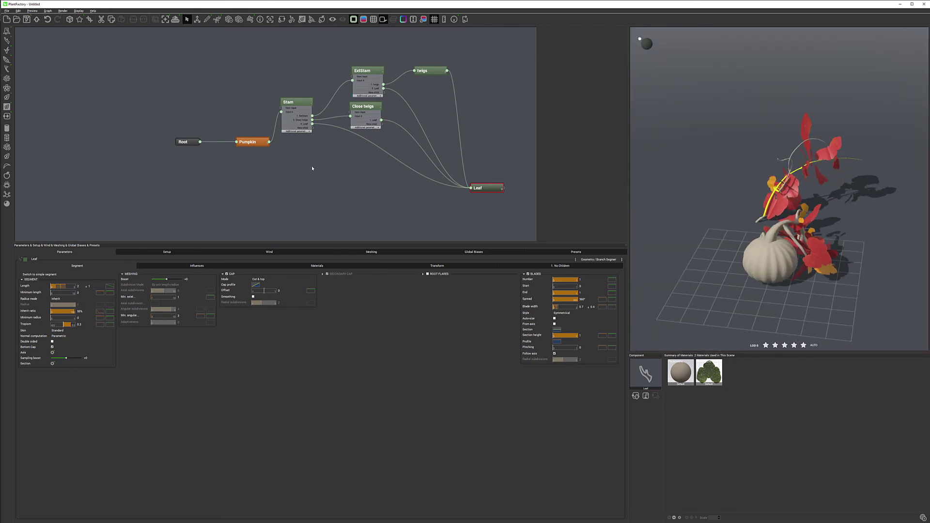
scroll(312, 166, "up", 1)
right_click(352, 154)
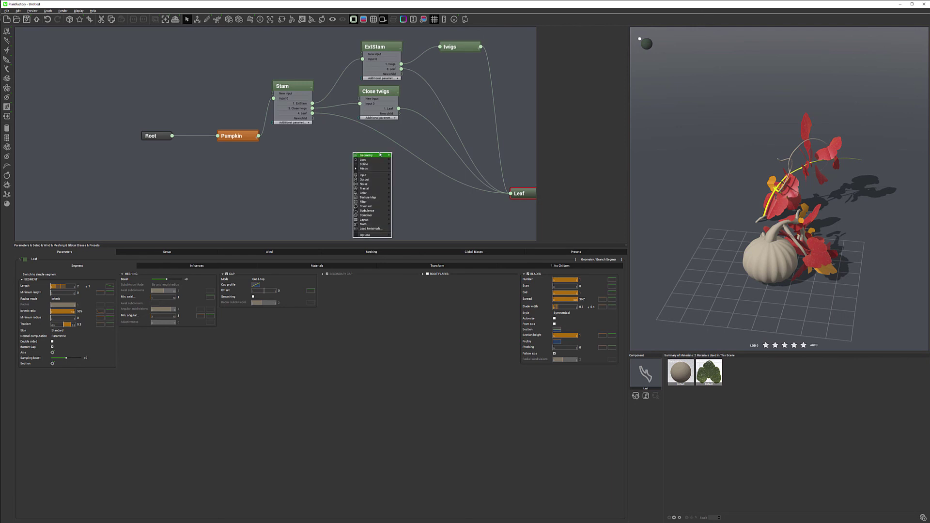
left_click(409, 159)
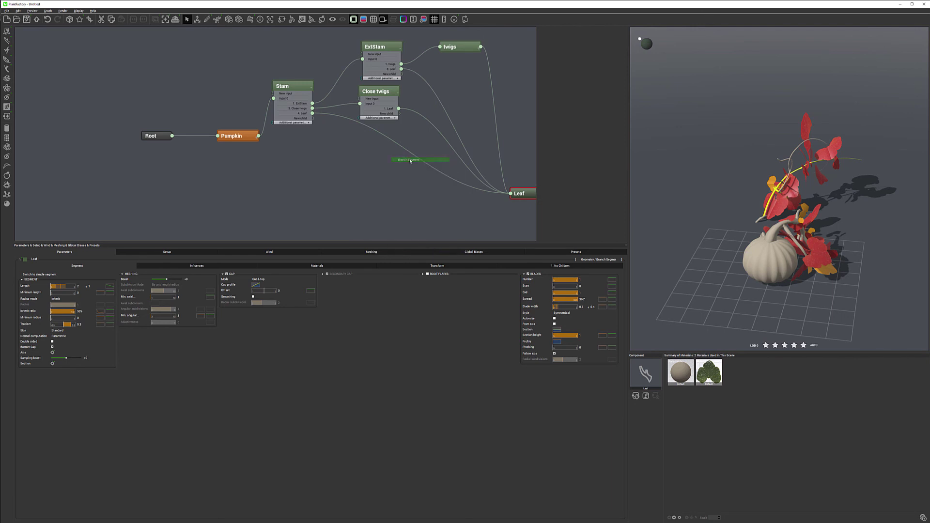
left_click(356, 149)
double_click(356, 150)
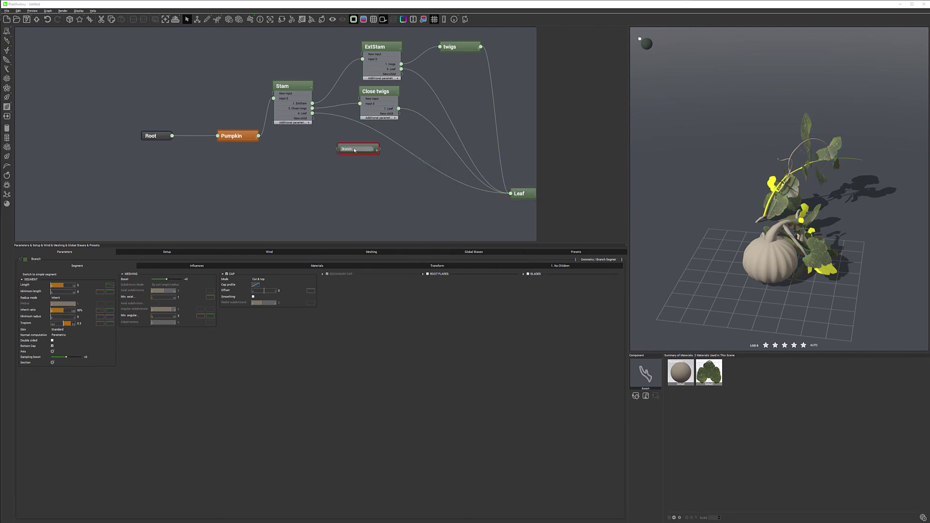
key("BackSpace")
left_click(322, 126)
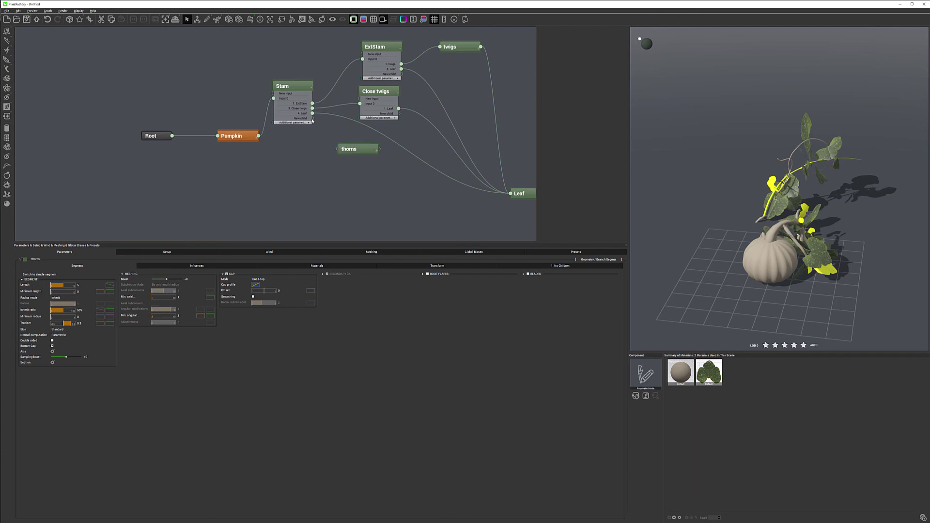
left_click_drag(313, 118, 389, 174)
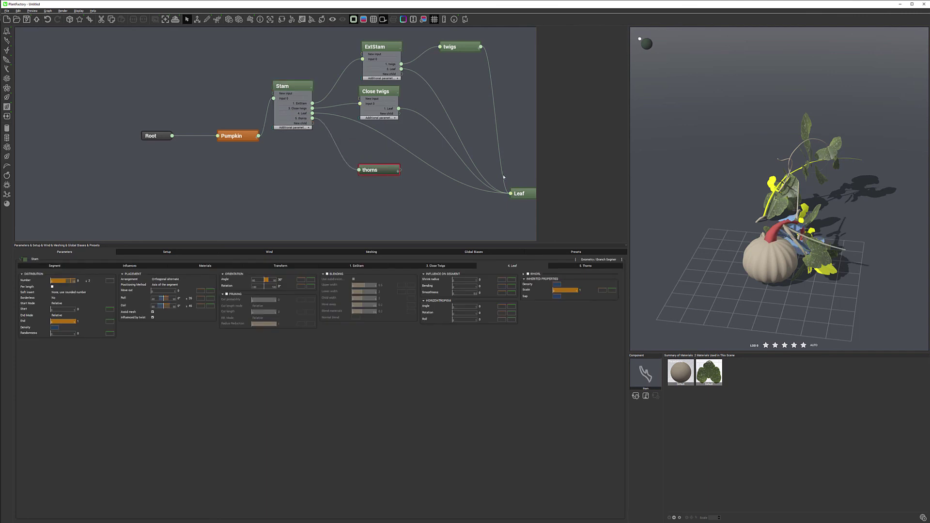
Set the end of the thorns distribution on the Stam node to 0.22 and enable blending for the thorns.
left_click_drag(736, 228, 792, 239)
left_click_drag(819, 207, 775, 203)
scroll(737, 209, "up", 5)
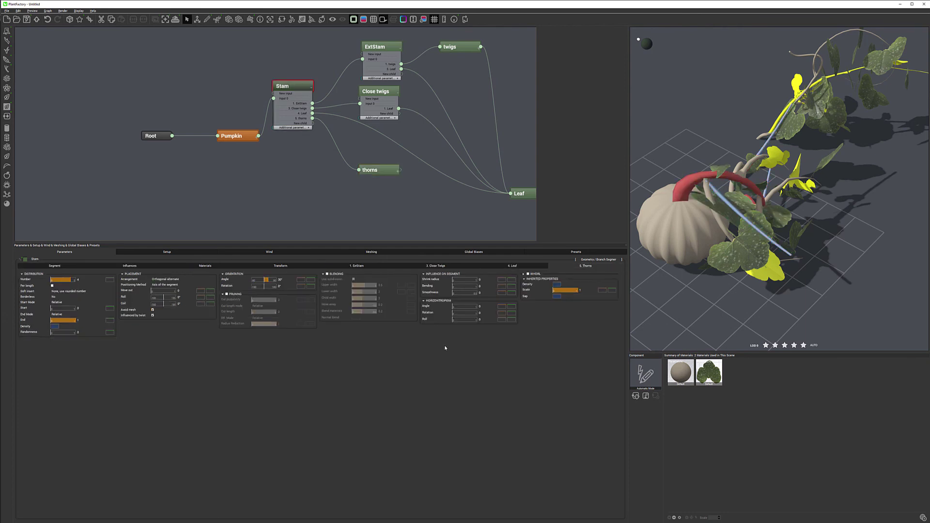
left_click_drag(76, 320, 49, 319)
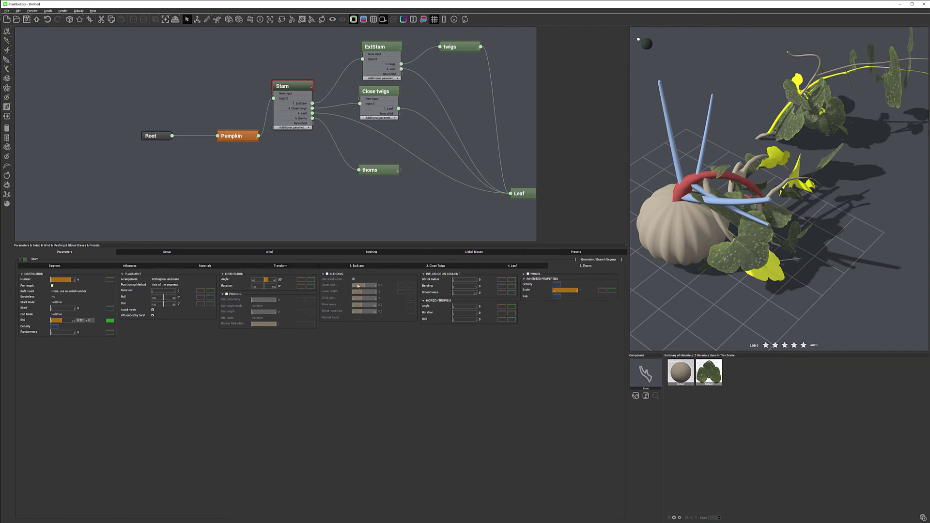
left_click(327, 274)
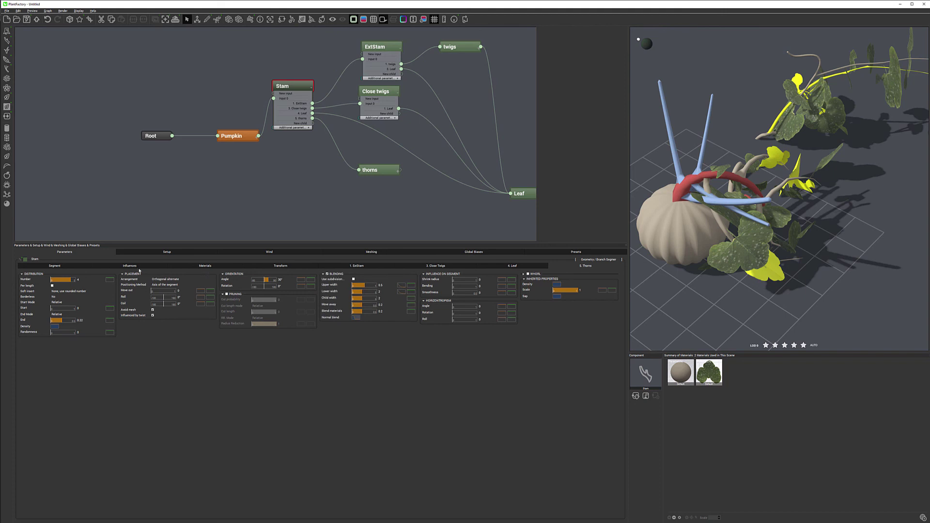
Reshape the thorns segment's inherit ratio curve so the thorns taper to a point, and lower their tropism to a negative value.
left_click(373, 170)
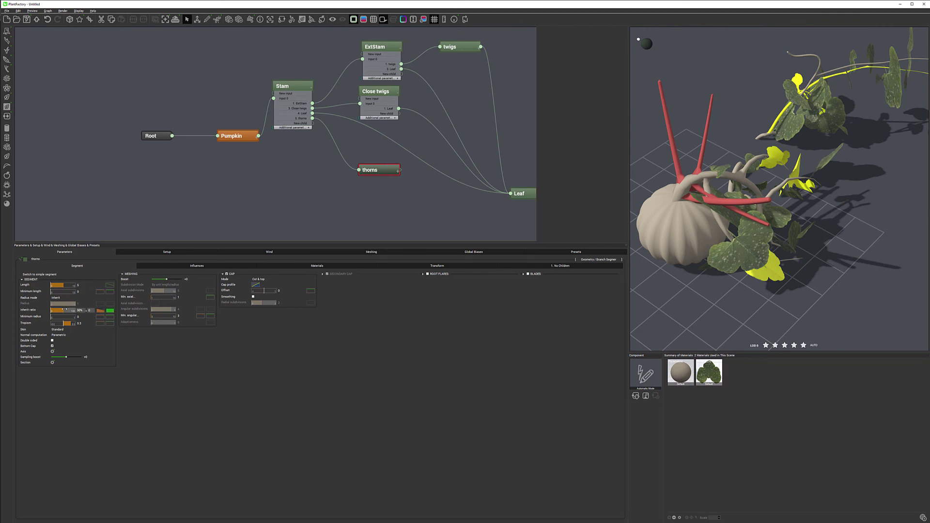
left_click(100, 310)
left_click_drag(232, 317, 234, 364)
left_click(197, 374)
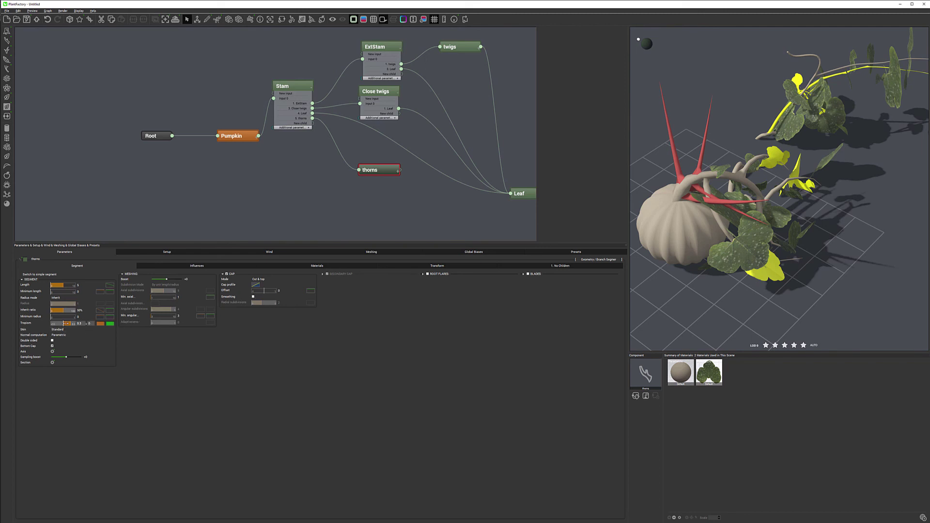
left_click_drag(66, 323, 46, 317)
left_click_drag(706, 202, 669, 208)
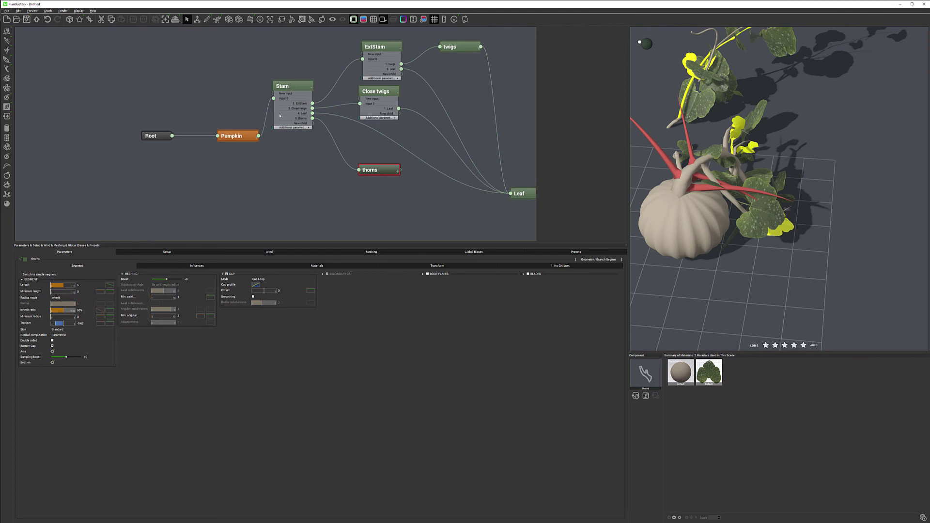
Add random variation to the number and placement angles of the thorns on the Stam node, and reduce their orientation angle.
left_click(286, 85)
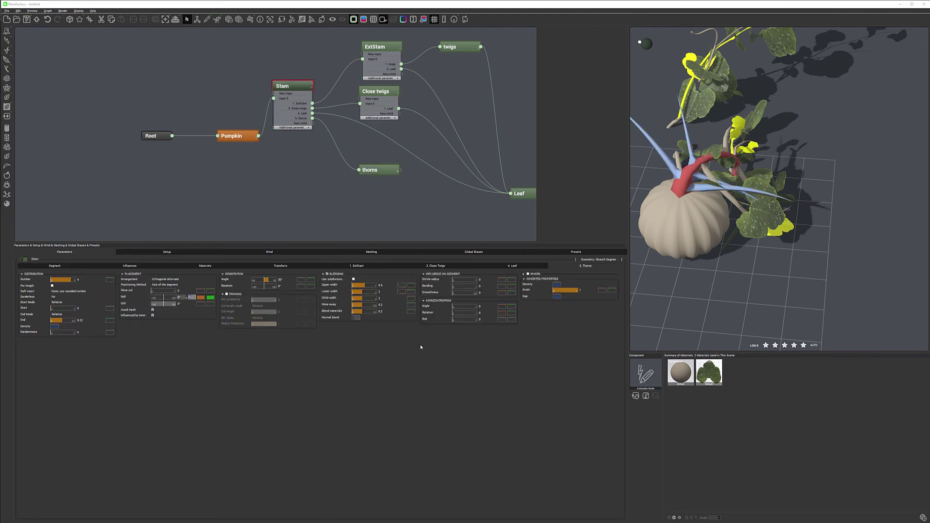
key("Tab")
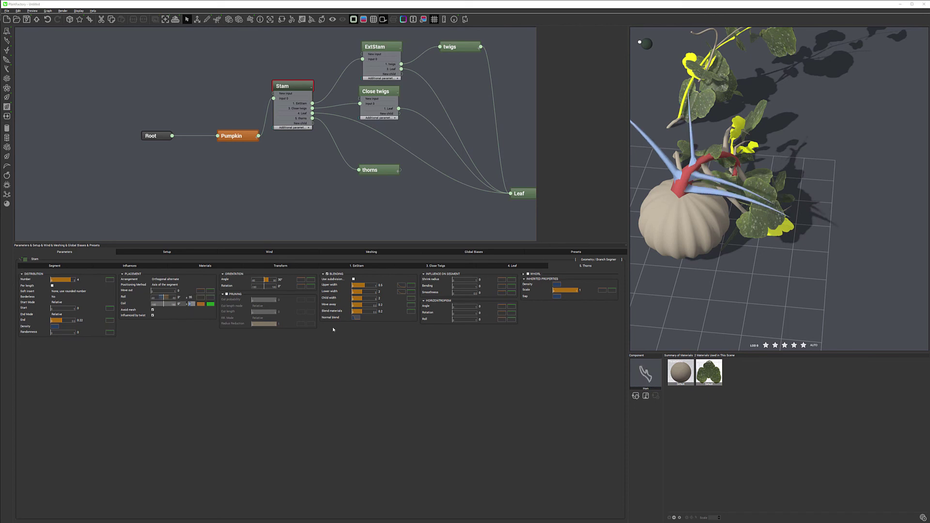
key("Tab")
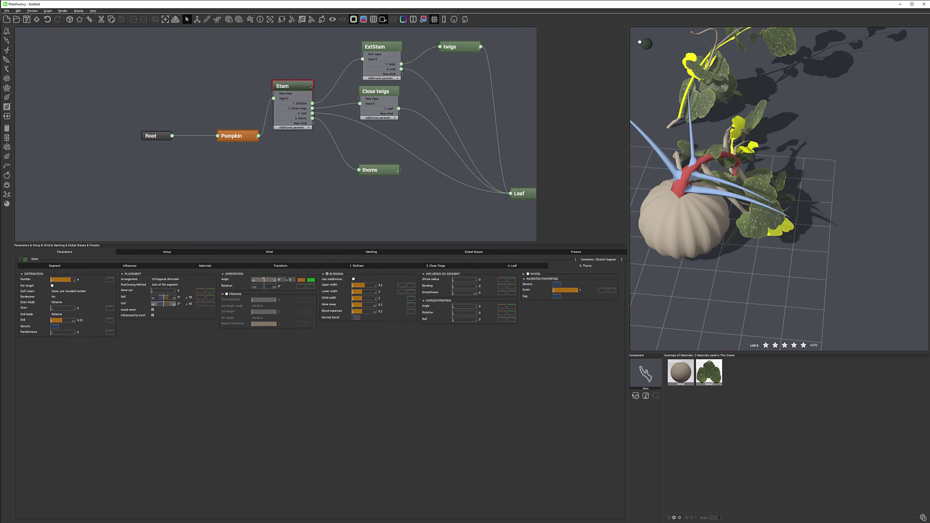
left_click_drag(263, 279, 265, 279)
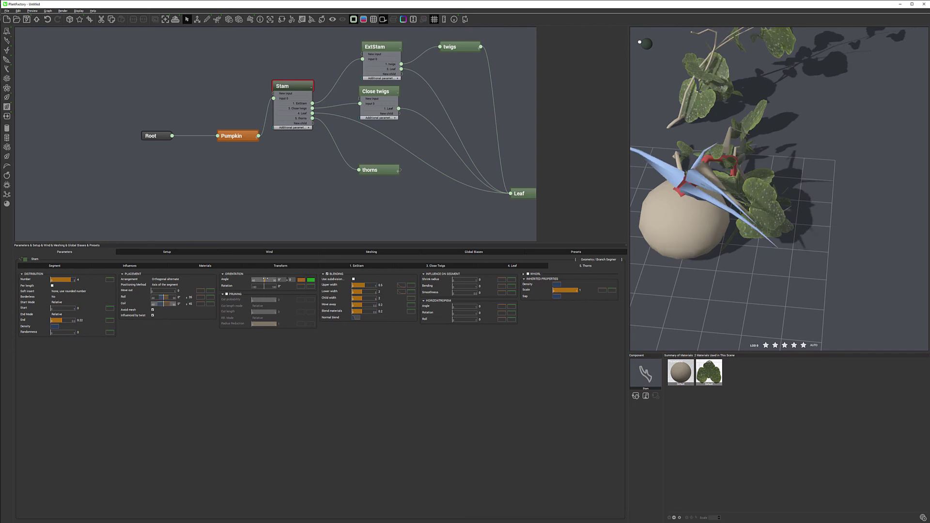
left_click_drag(756, 121, 795, 203)
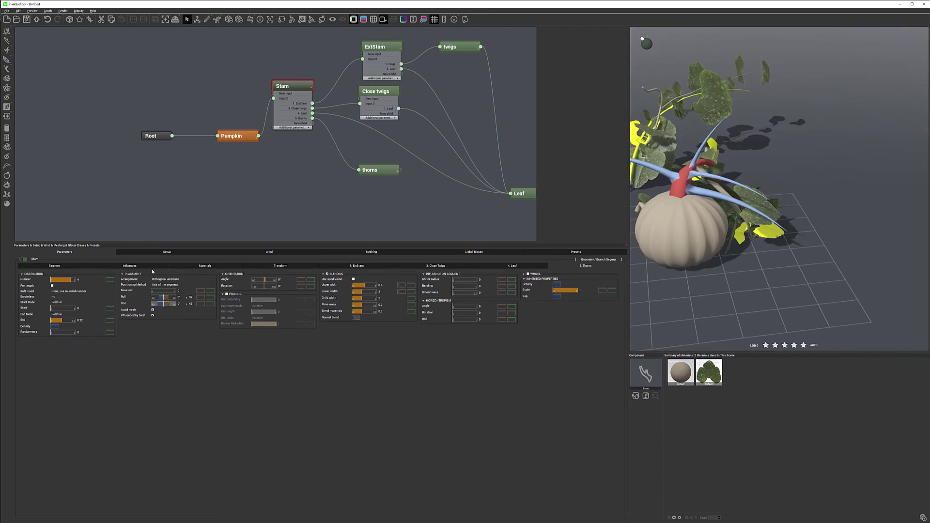
left_click(90, 280)
left_click_drag(785, 204, 671, 225)
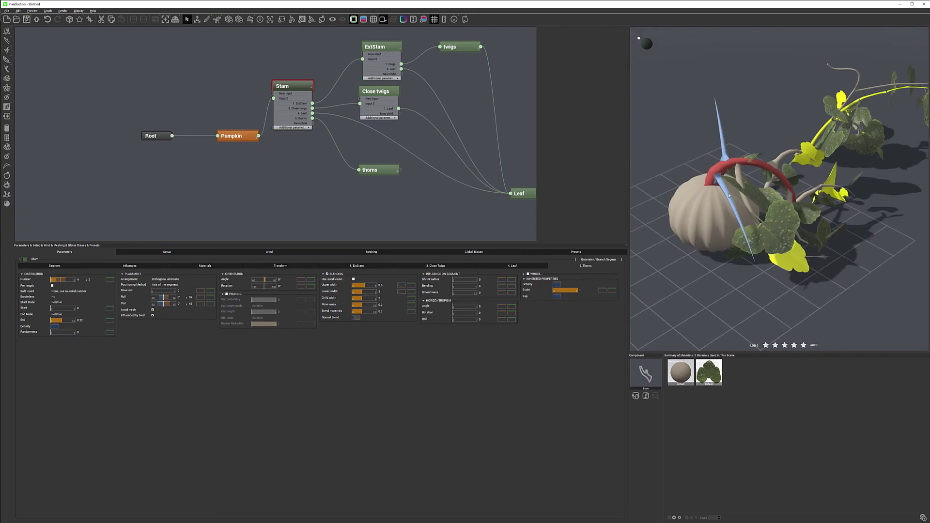
Change the colour of the thorns node in the graph to blue.
left_click(375, 170)
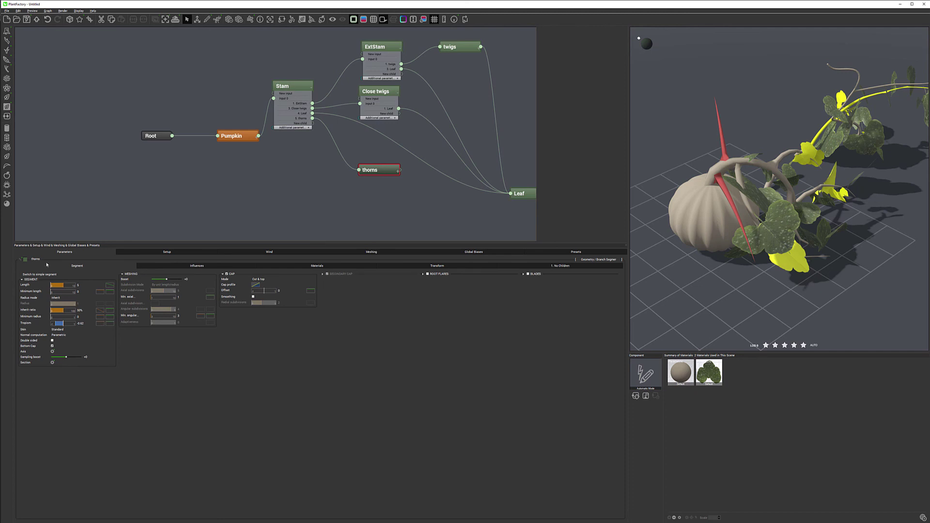
left_click(25, 261)
left_click(210, 217)
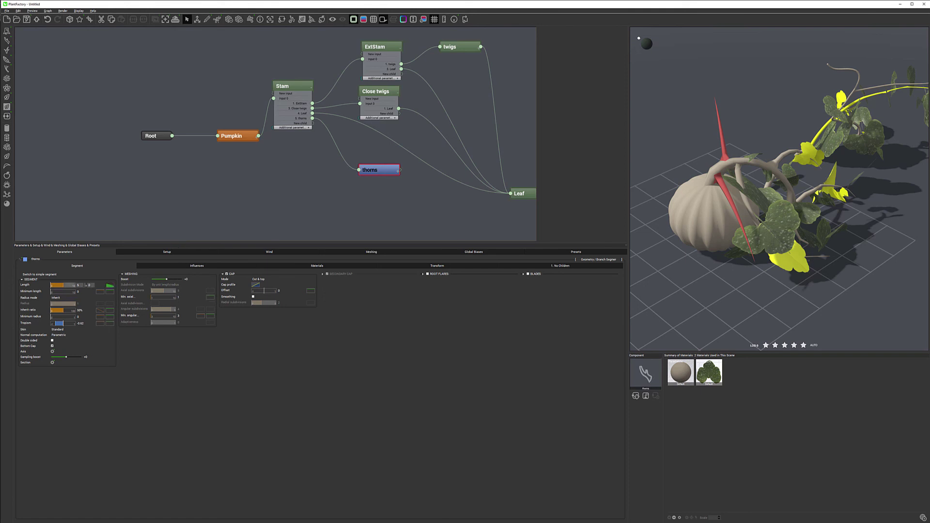
Set the length of the thorns segment to 6 with a random variation of 1.
left_click(80, 285)
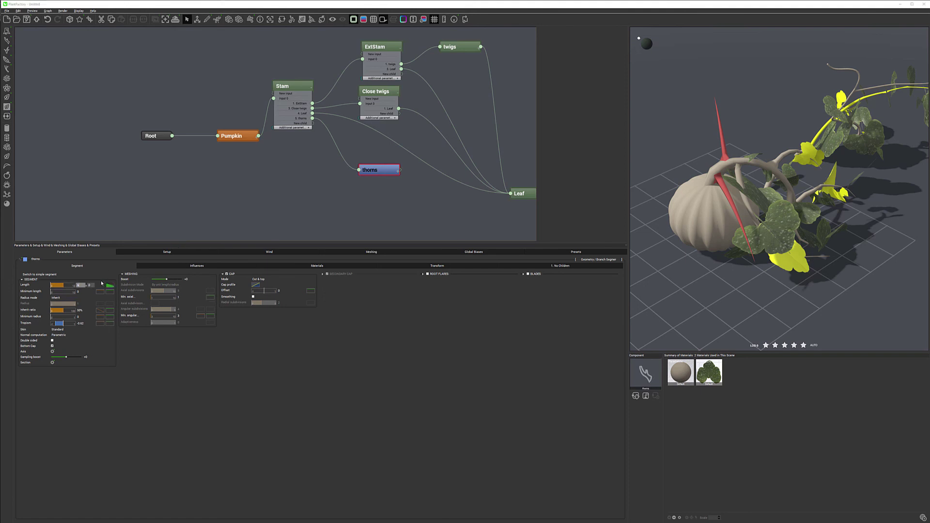
type("6")
key("Return")
Enable the first local bias on the thorns node, set its type to Swirl, and set its X and Y directions to 1.
left_click(206, 268)
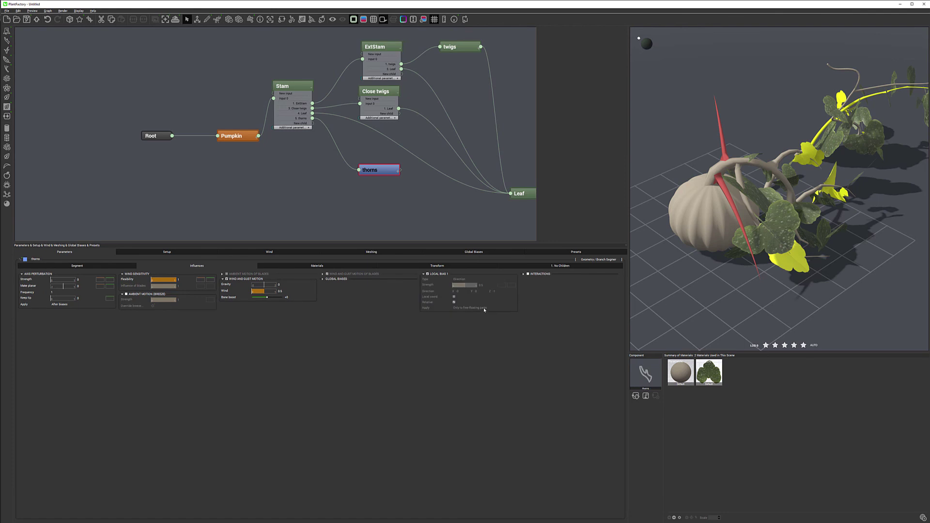
left_click(467, 280)
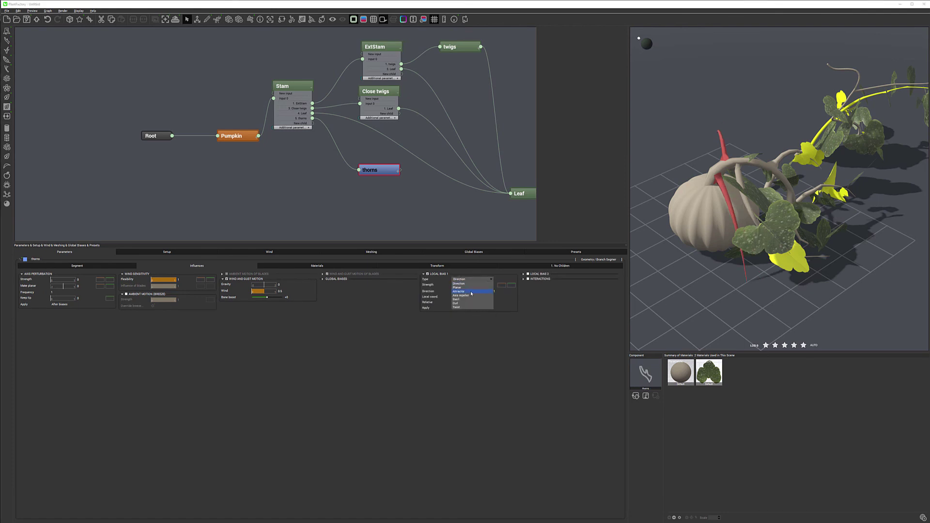
left_click(469, 300)
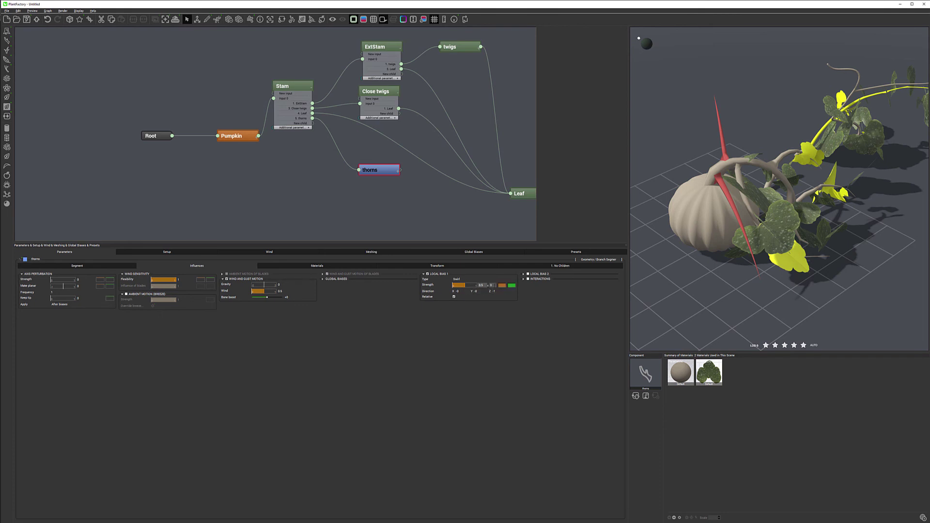
left_click(458, 291)
type("1")
key("Tab")
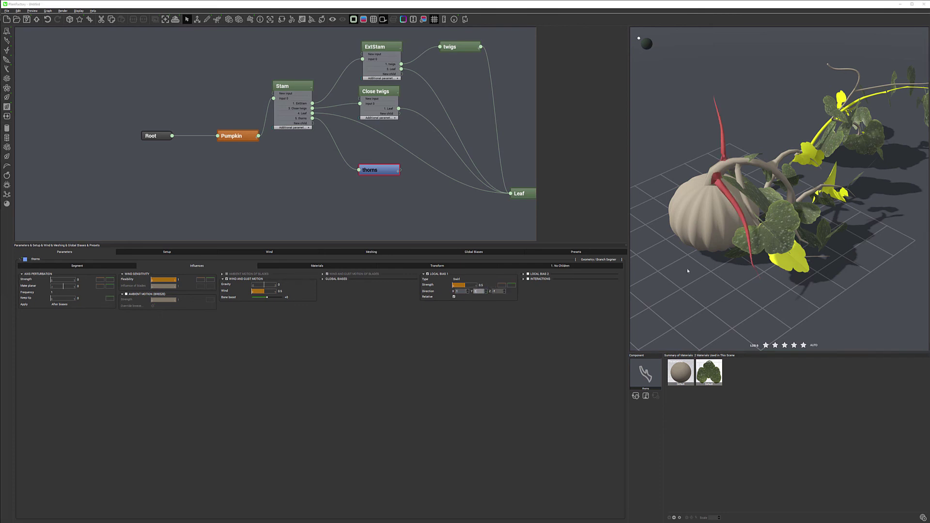
Set the strength of the thorns' swirl bias to 1 and give it a random variation.
left_click_drag(720, 221, 790, 202)
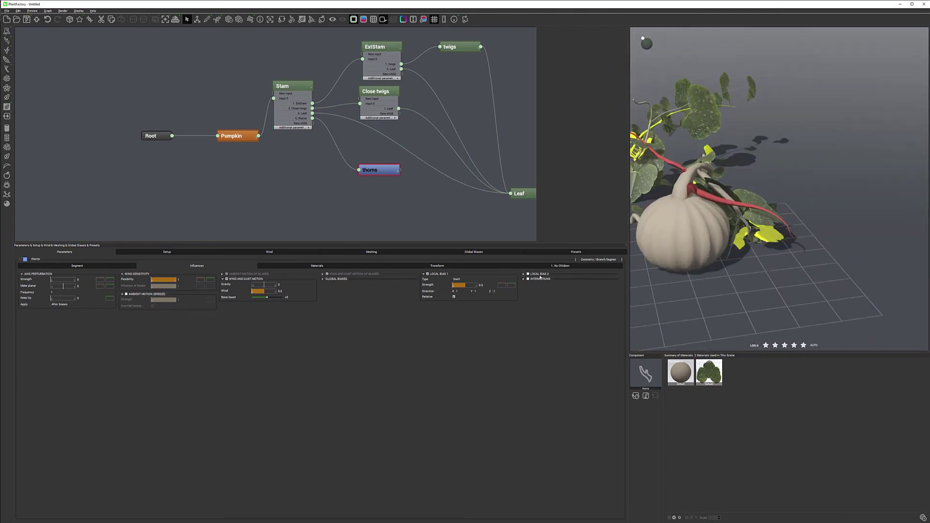
double_click(481, 286)
type("1")
key("Return")
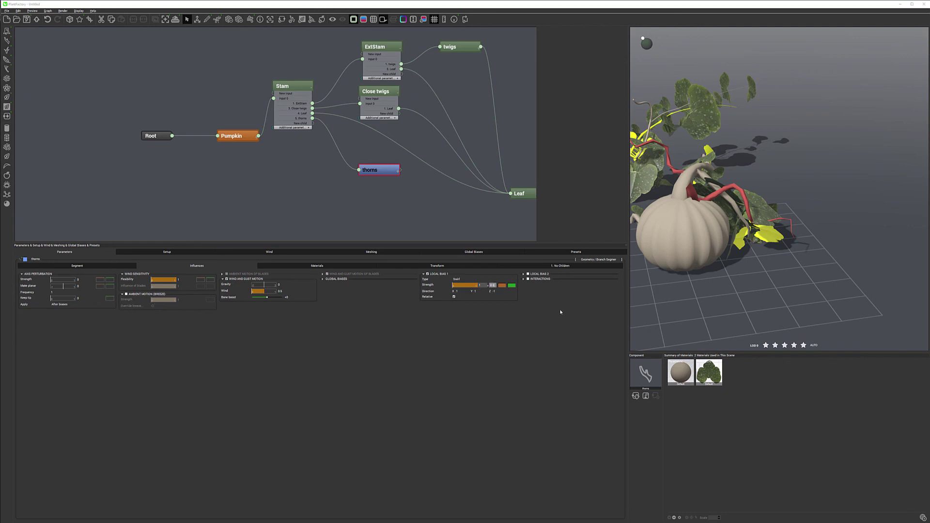
Increase the meshing boost of the thorns segment so the bent thorns get smoother geometry.
left_click_drag(798, 170, 721, 198)
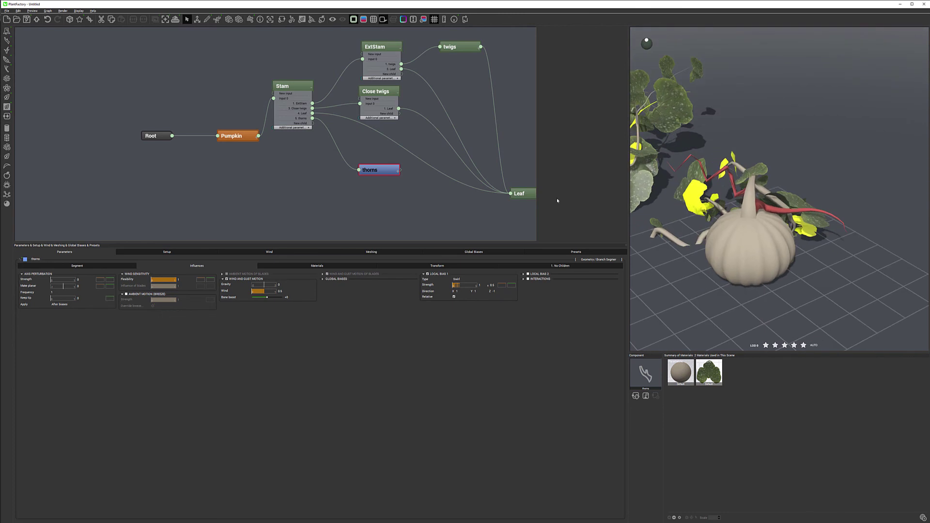
left_click(63, 266)
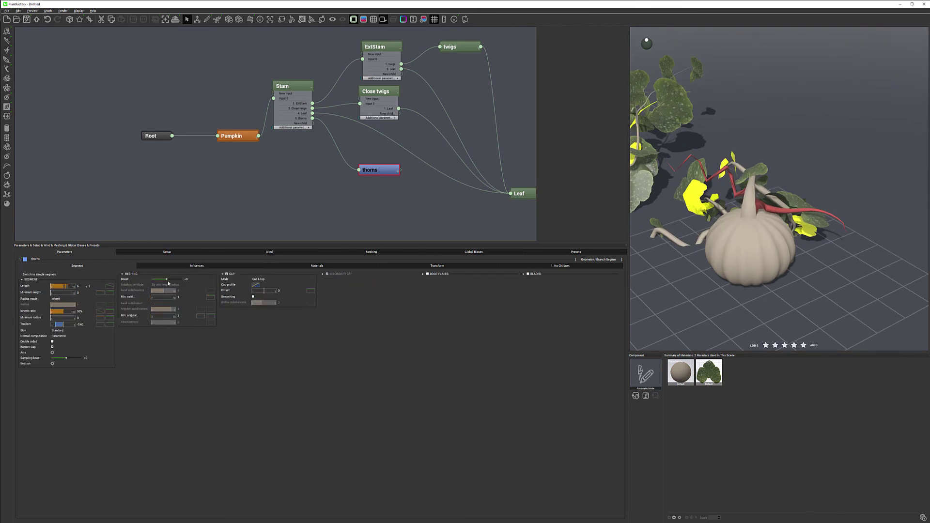
left_click_drag(801, 167, 785, 199)
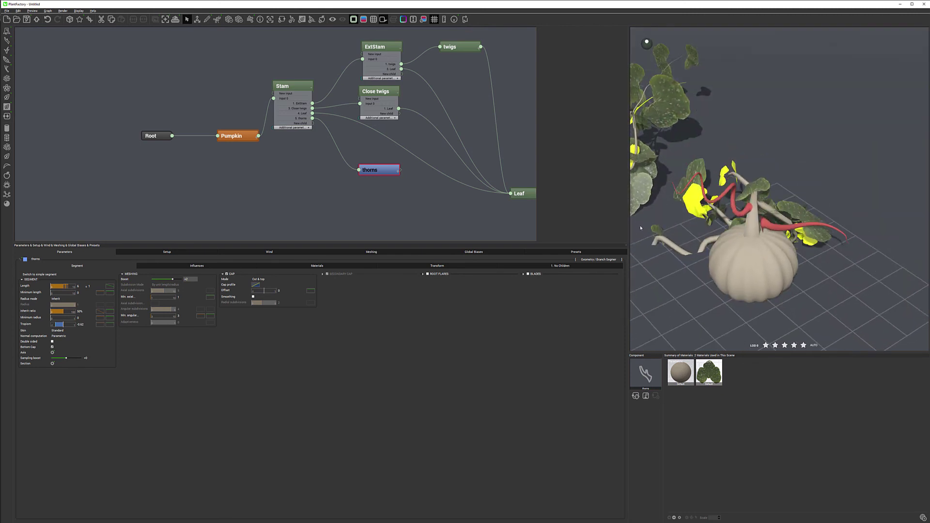
Enable a second local bias on the thorns node, set its type to Curl, and add a strength variation of 0.1.
left_click(202, 266)
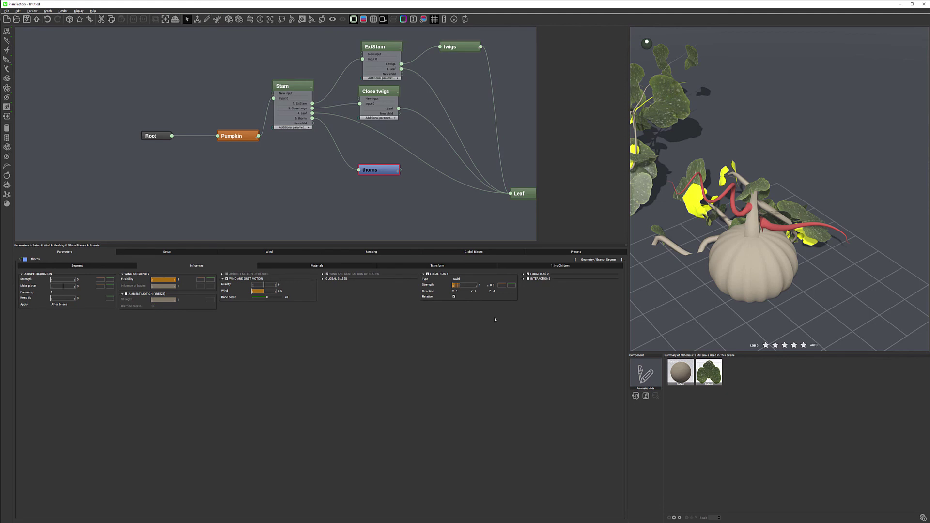
left_click(528, 274)
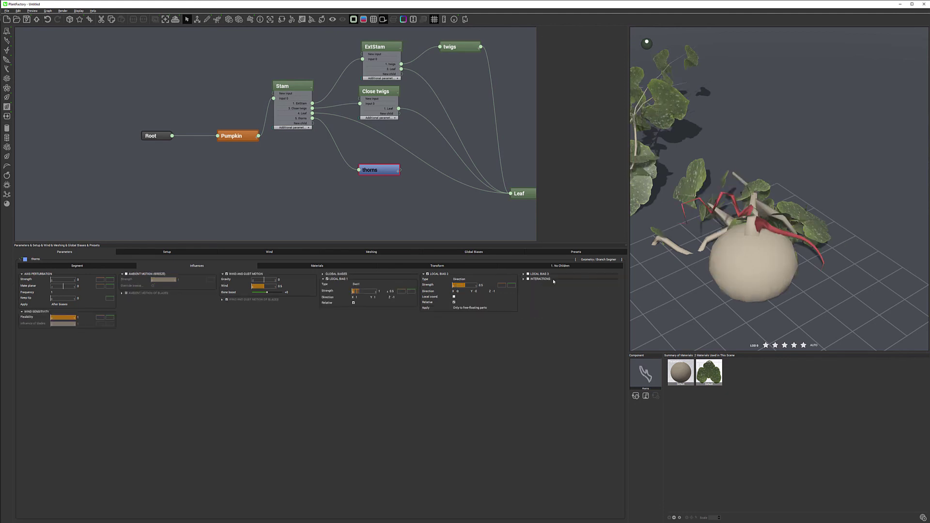
left_click(470, 280)
left_click(462, 304)
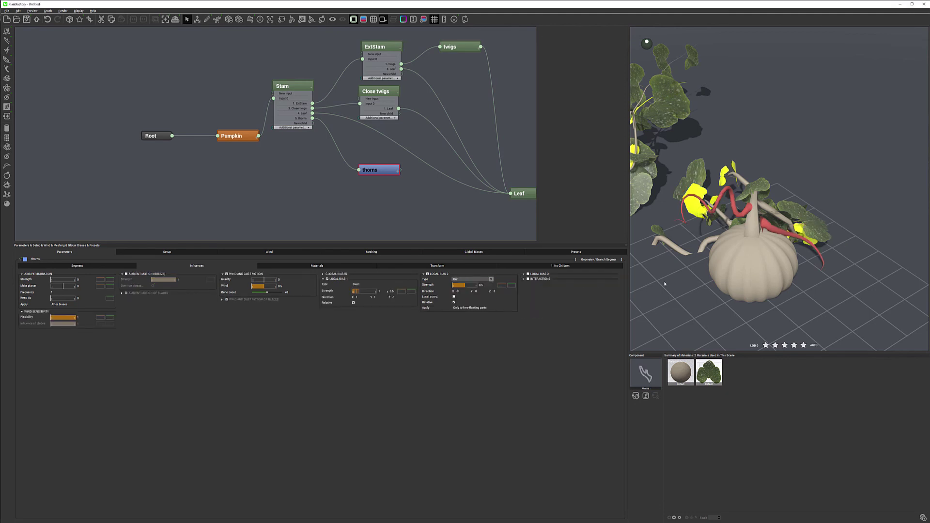
left_click_drag(766, 220, 810, 166)
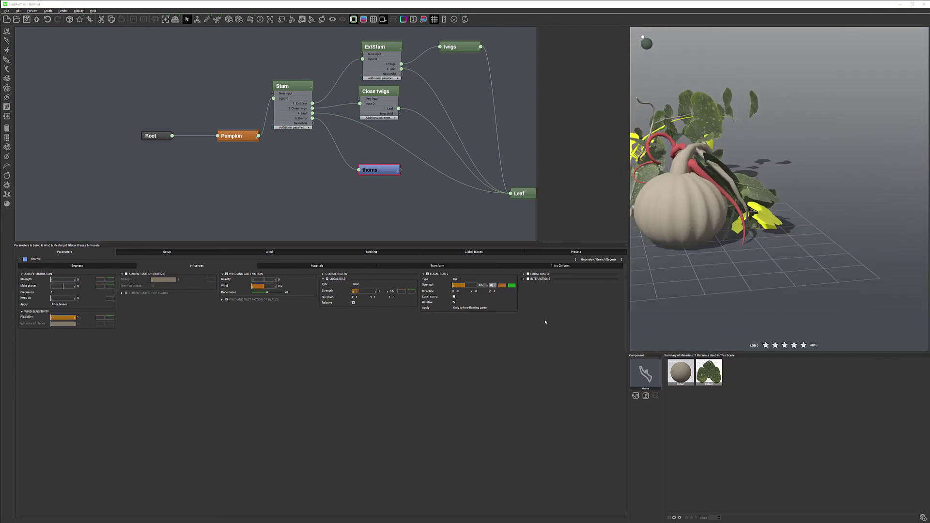
scroll(777, 186, "up", 5)
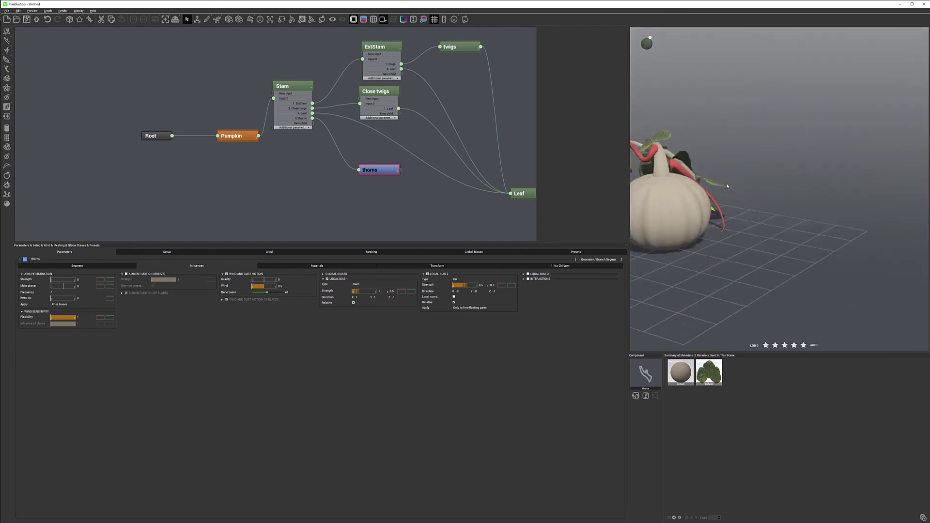
left_click_drag(777, 186, 734, 216)
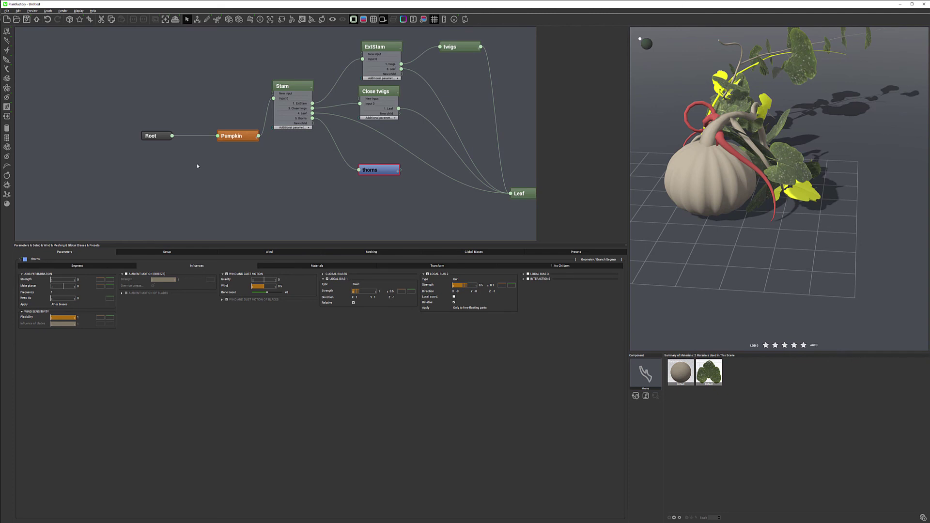
Add a Hydra primitive to the graph and connect it to the Root node.
left_click_drag(718, 196, 688, 191)
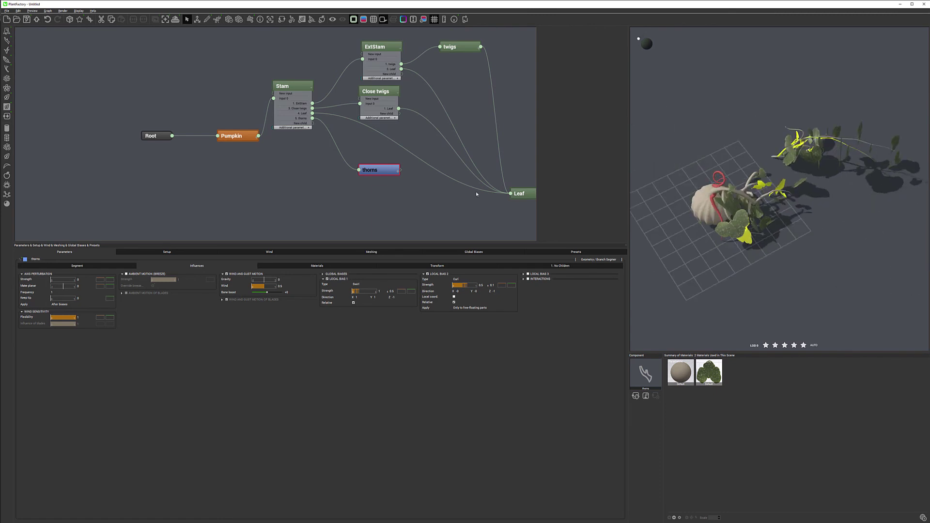
right_click(210, 165)
mouse_move(231, 169)
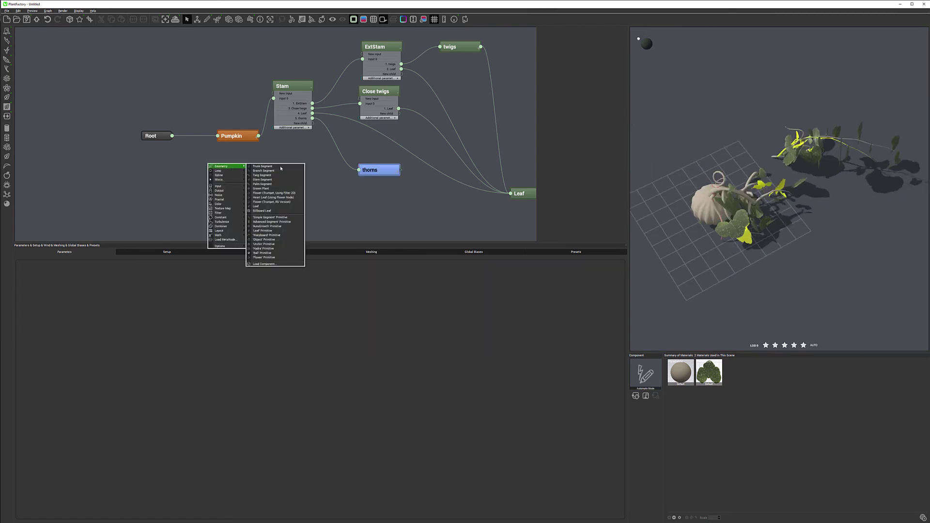
left_click(283, 249)
left_click_drag(172, 136, 194, 160)
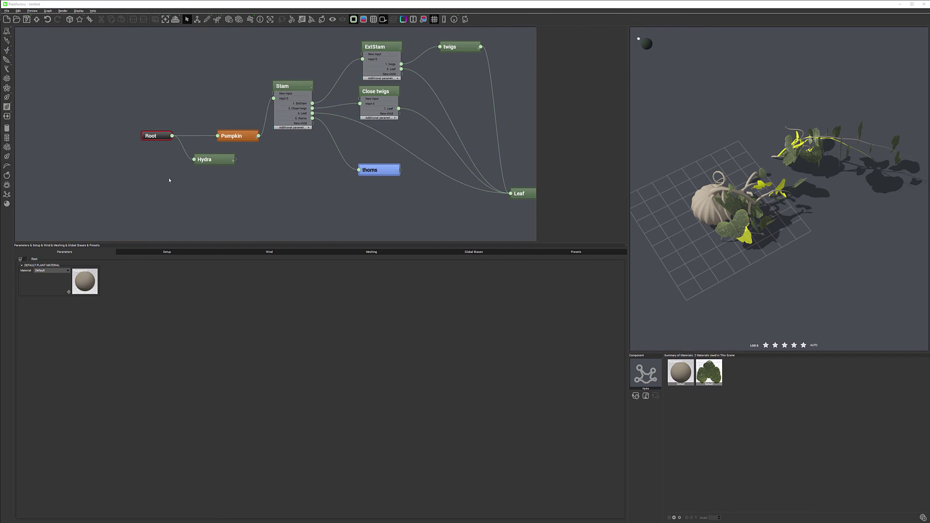
Set the Hydra node's number of children to 3 with a variation of 1, and its radius to 5 with random variation.
left_click_drag(226, 163, 199, 177)
left_click(86, 280)
type("3")
key("Return")
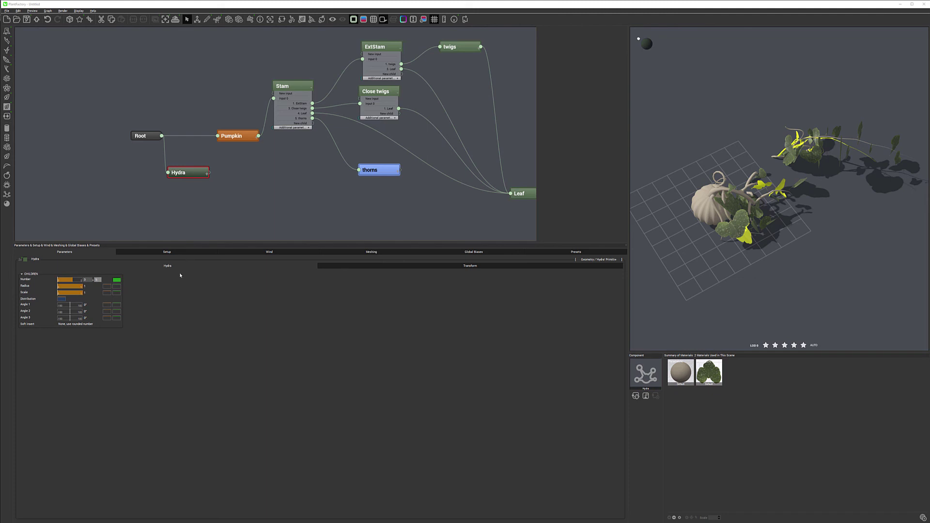
left_click(93, 287)
type("5")
key("Tab")
left_click(78, 305)
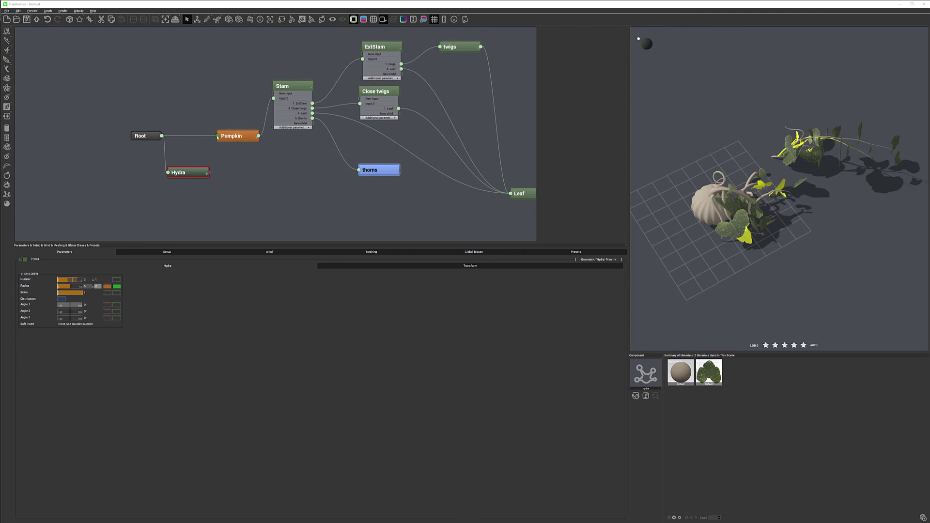
Connect the Pumpkin node to the Hydra output and delete the direct link between Root and Pumpkin.
left_click_drag(218, 135, 208, 172)
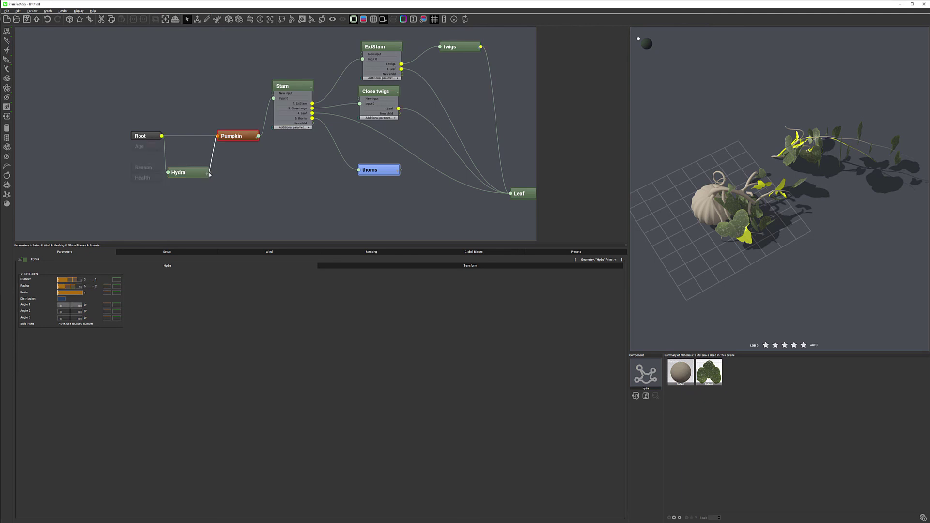
left_click(189, 136)
key("Delete")
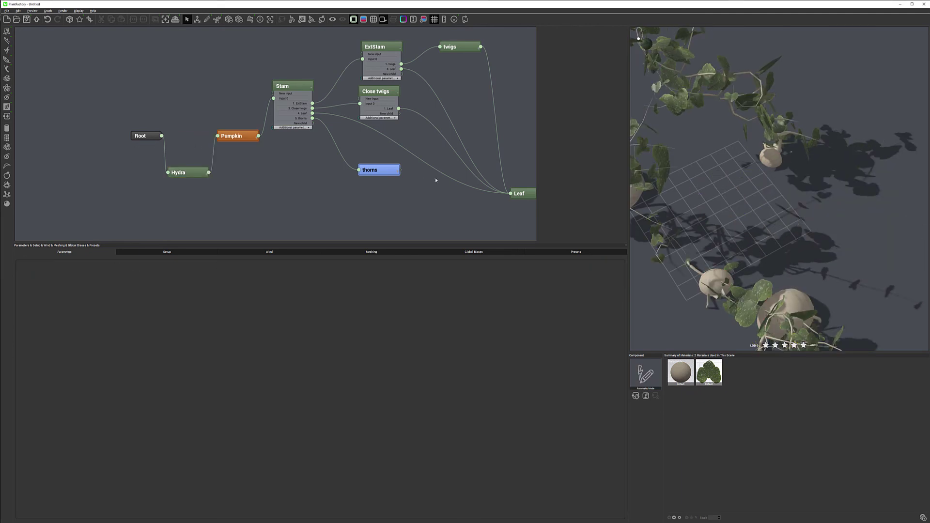
Set Angle 1, Angle 2 and Angle 3 of the Hydra node to 90°.
left_click(194, 173)
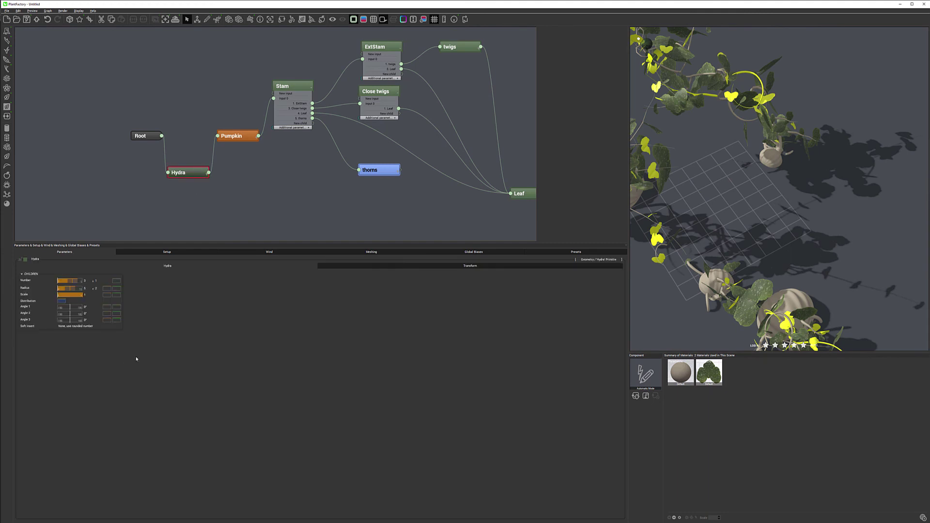
double_click(88, 306)
type("90")
double_click(92, 313)
type("90")
double_click(87, 320)
type("90")
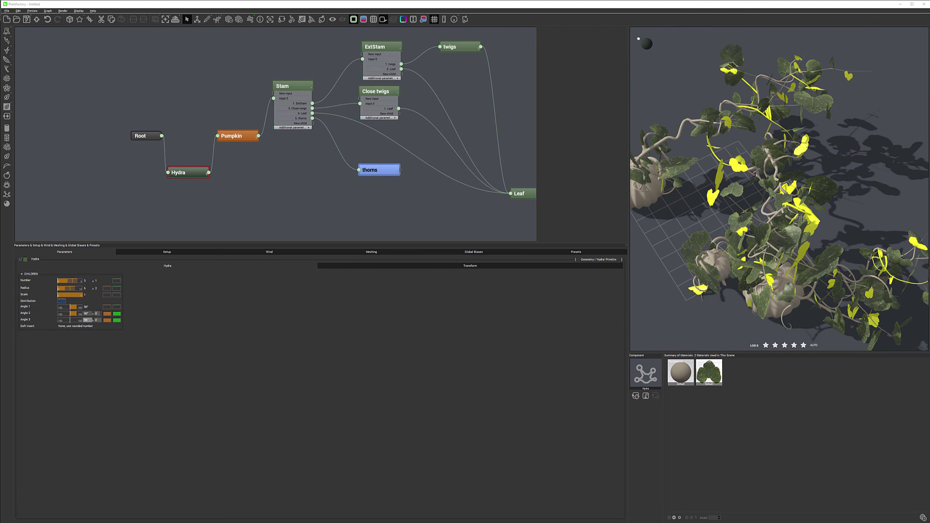
Add random variation to all three angles of the Hydra node, using 5 for Angle 1.
double_click(97, 314)
type("15")
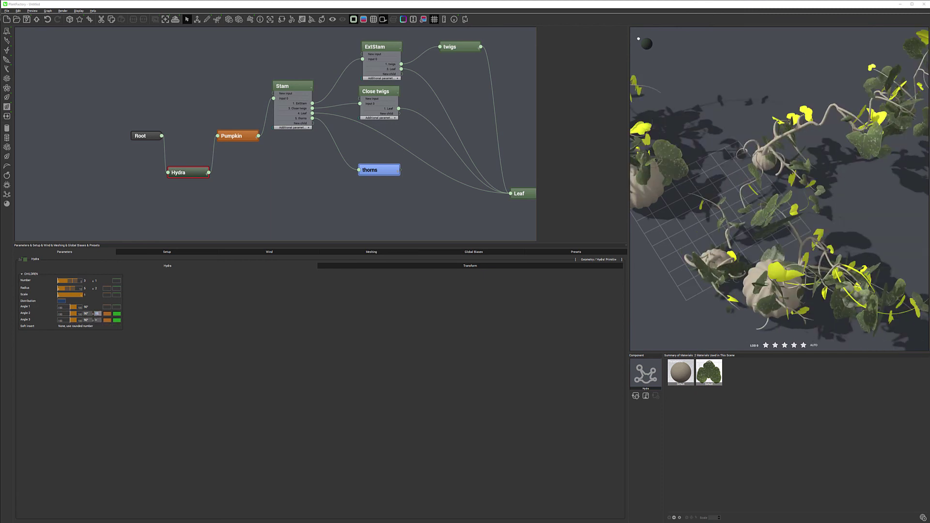
double_click(97, 319)
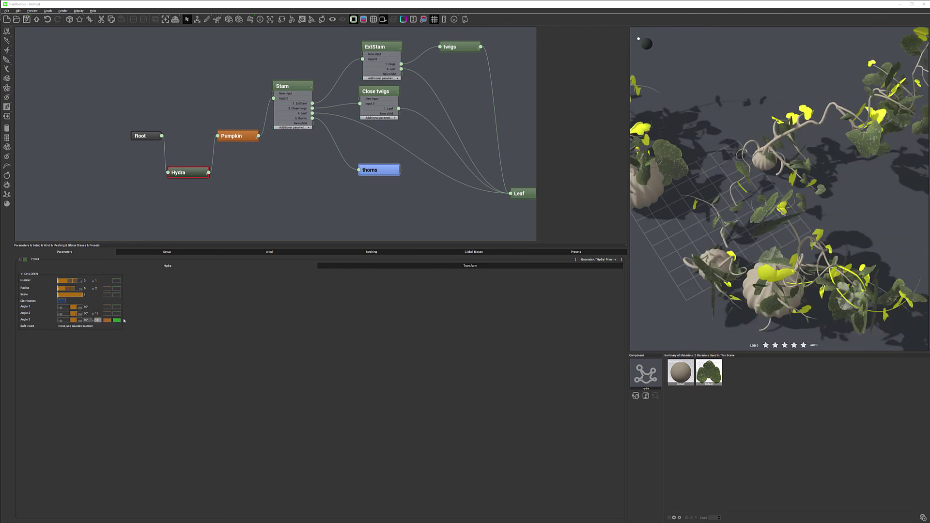
type("0")
key("Return")
double_click(97, 308)
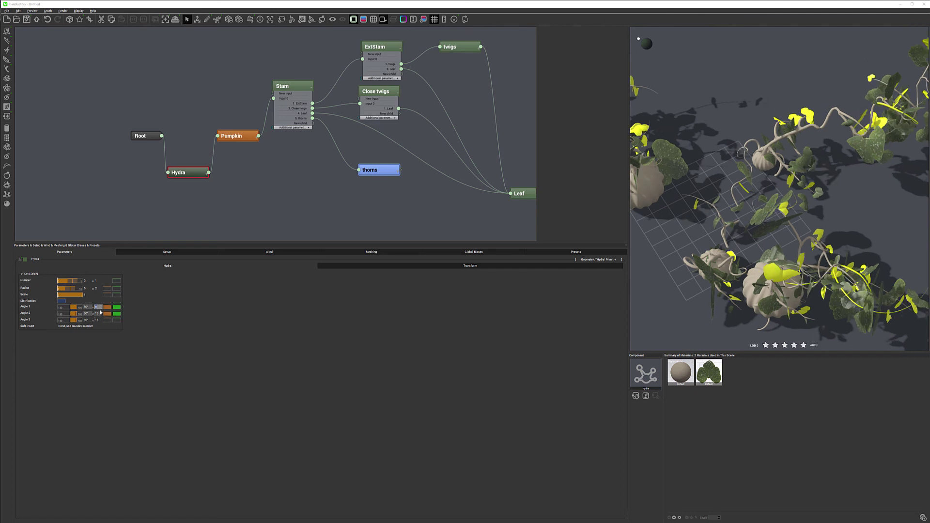
type("5")
key("Return")
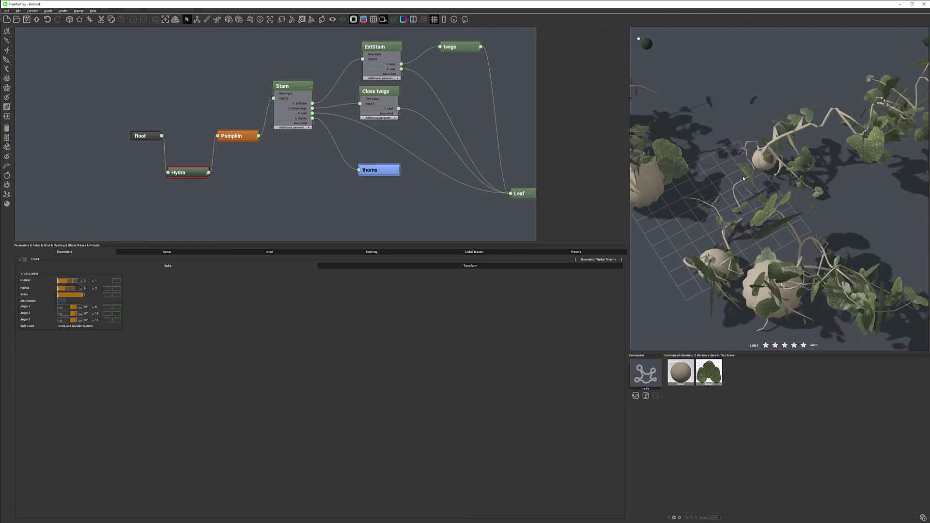
Raise the random variation of the Hydra node's Angle 1 to 10.
left_click_drag(753, 213, 639, 228)
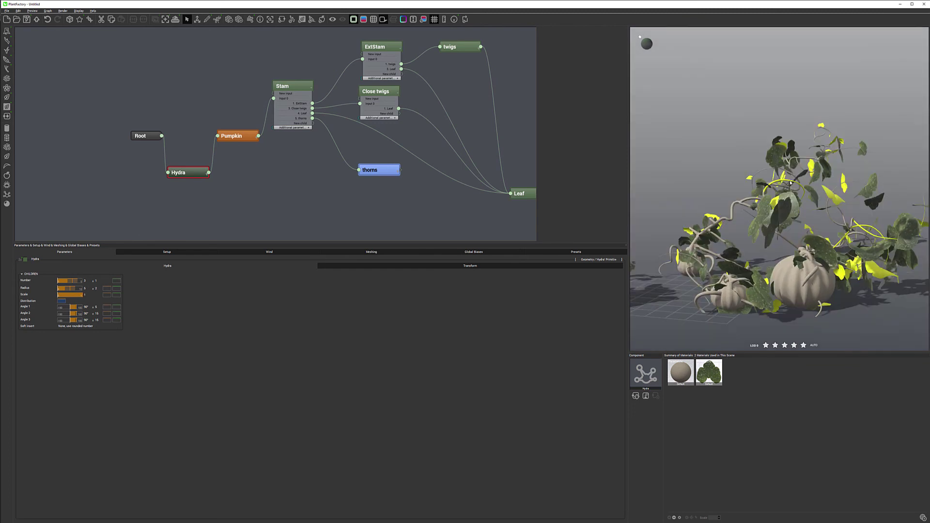
left_click(97, 308)
type("10")
key("Return")
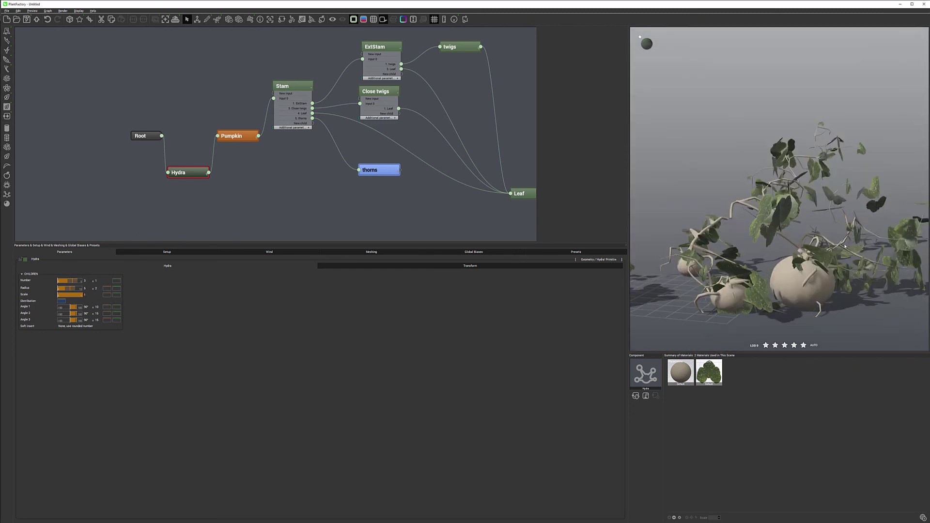
Generate several new random seeds in the plant characteristics to try different variations of the pumpkin group.
left_click_drag(776, 218, 738, 284)
left_click_drag(810, 249, 649, 255)
scroll(732, 247, "up", 2)
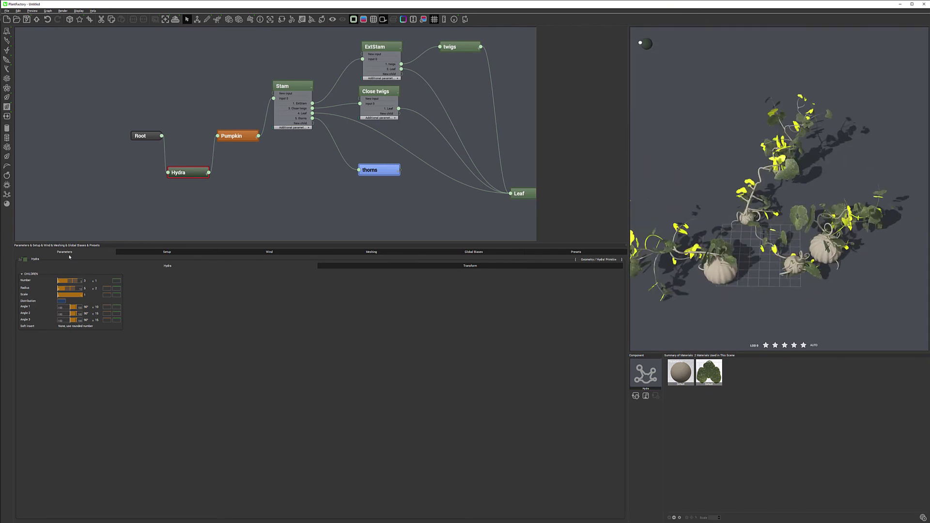
left_click(167, 252)
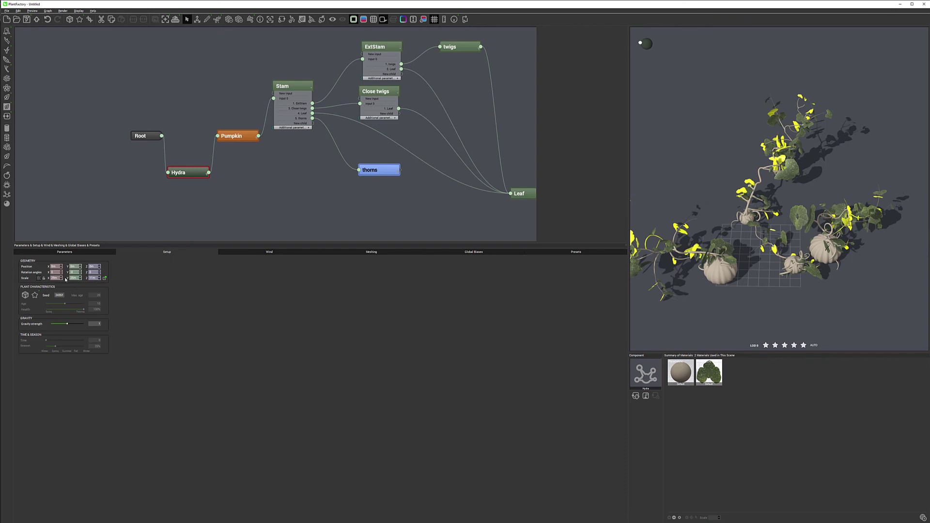
left_click(24, 295)
left_click(24, 296)
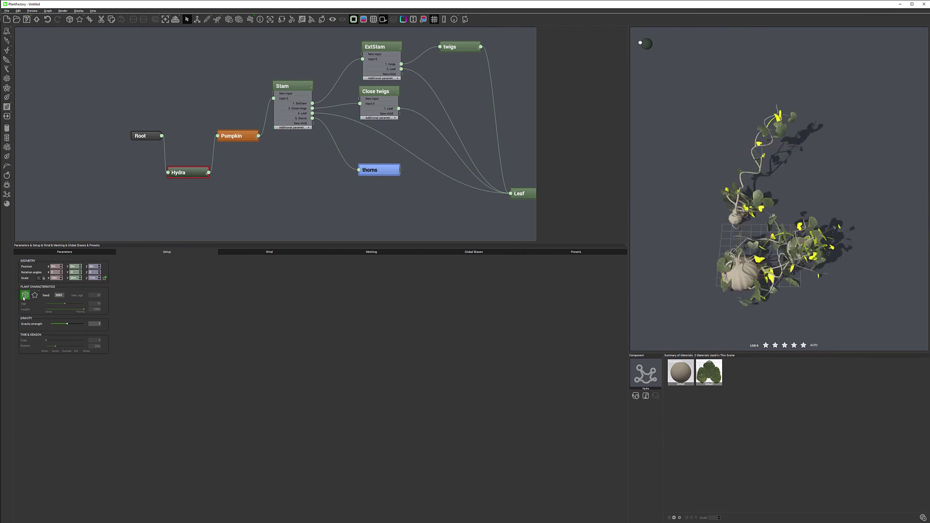
left_click(25, 296)
left_click(24, 296)
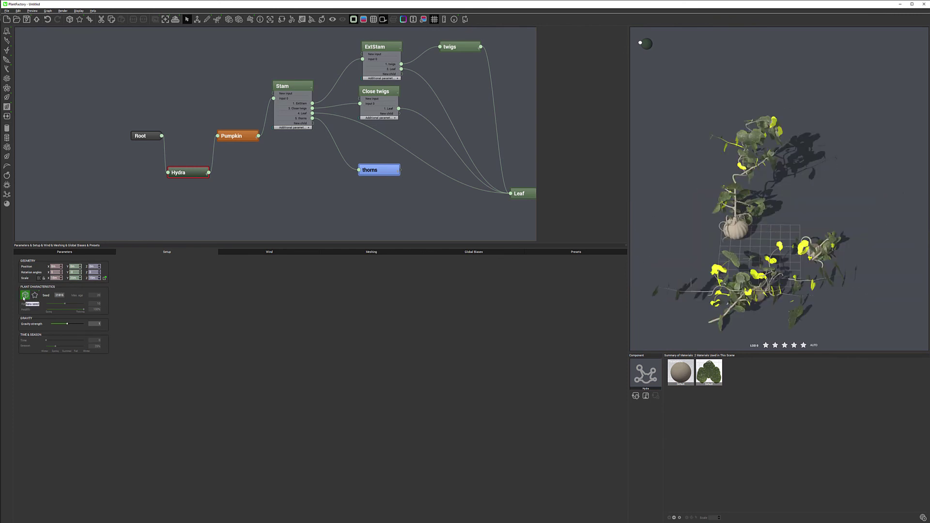
left_click(24, 296)
left_click(24, 296)
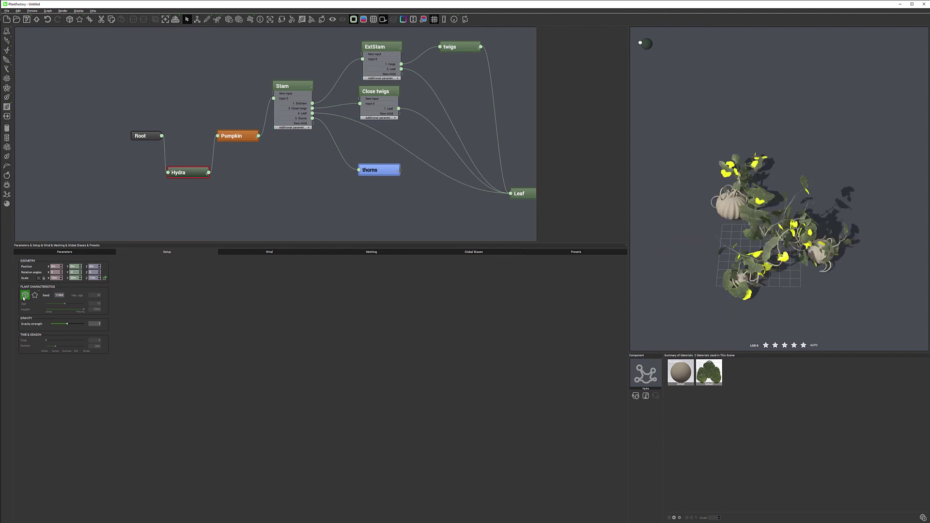
Generate a new random variation of the pumpkin plant and save the project as PumpkinPatches.
left_click(24, 296)
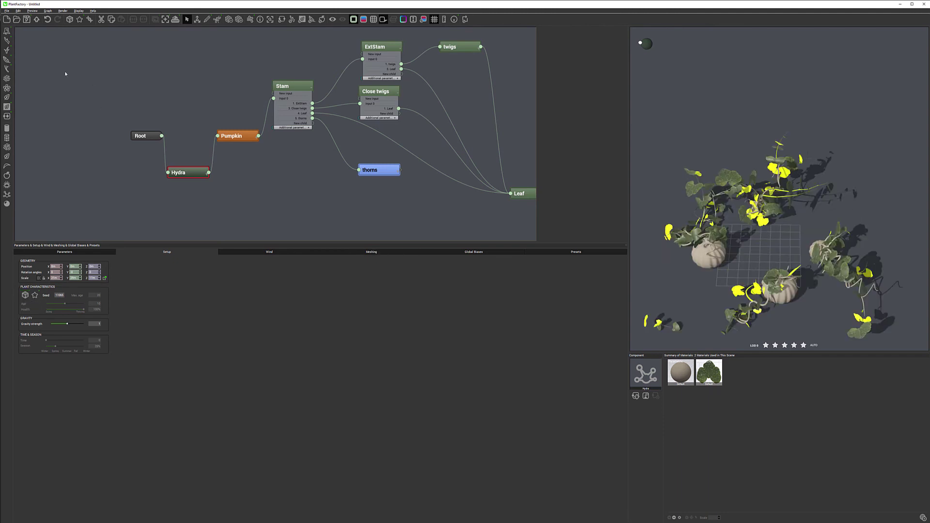
key("ctrl+s")
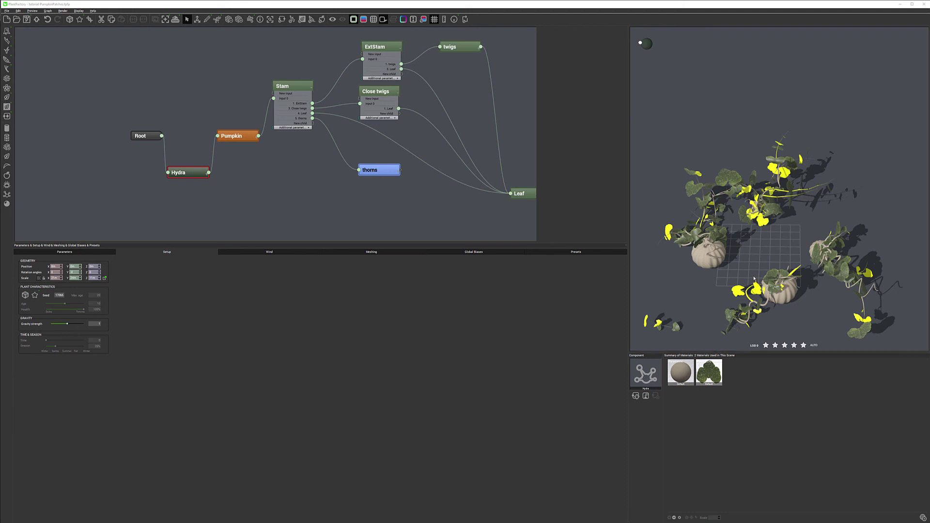
Align the Hydra node between Root and Pumpkin, and add a second Hydra primitive as a child of the first Hydra.
left_click_drag(177, 170, 178, 142)
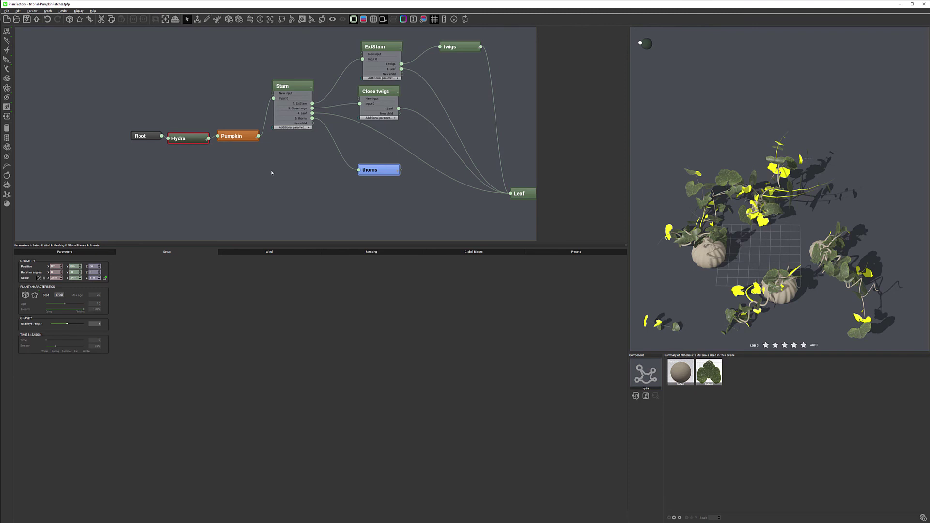
right_click(195, 164)
mouse_move(215, 170)
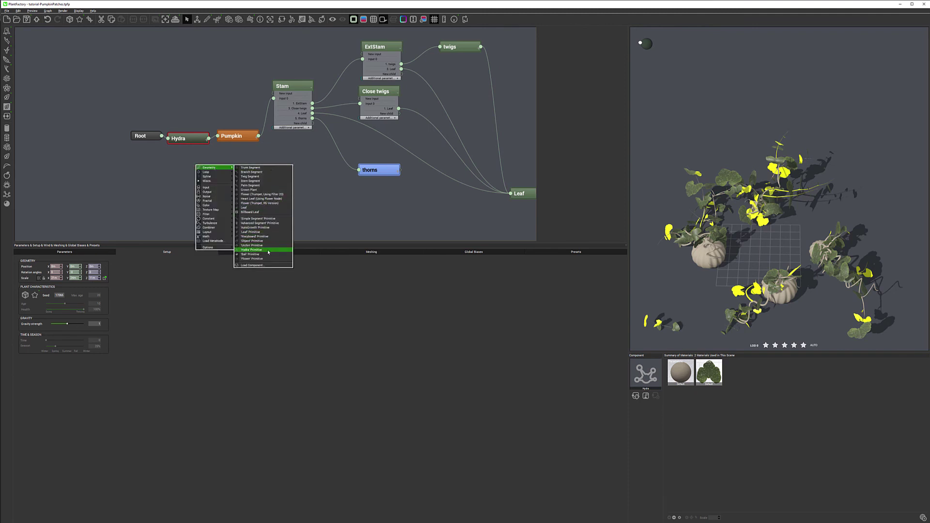
left_click(269, 250)
left_click_drag(162, 136, 214, 184)
left_click(203, 177)
left_click(226, 173)
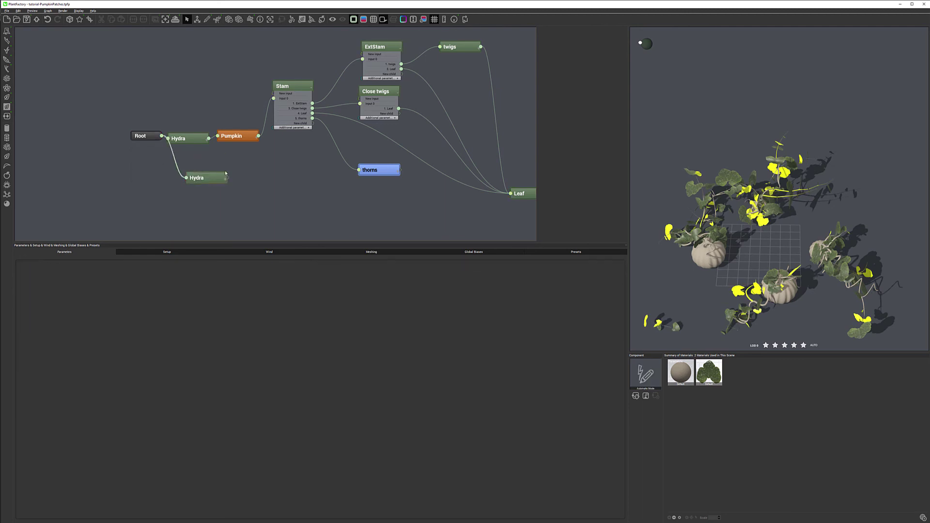
left_click_drag(209, 139, 265, 184)
Set the second Hydra's number of children to 24 with a random variation, and its radius to 0.
double_click(87, 280)
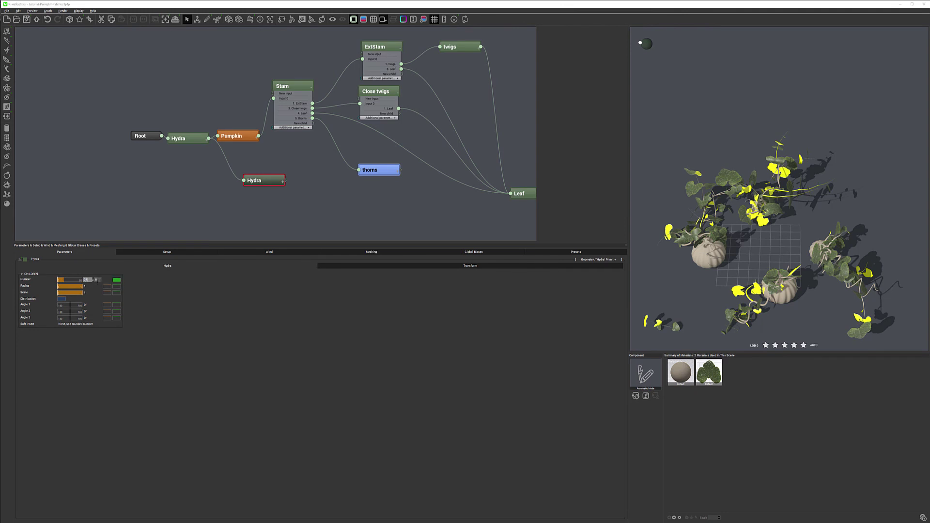
type("24")
key("Return")
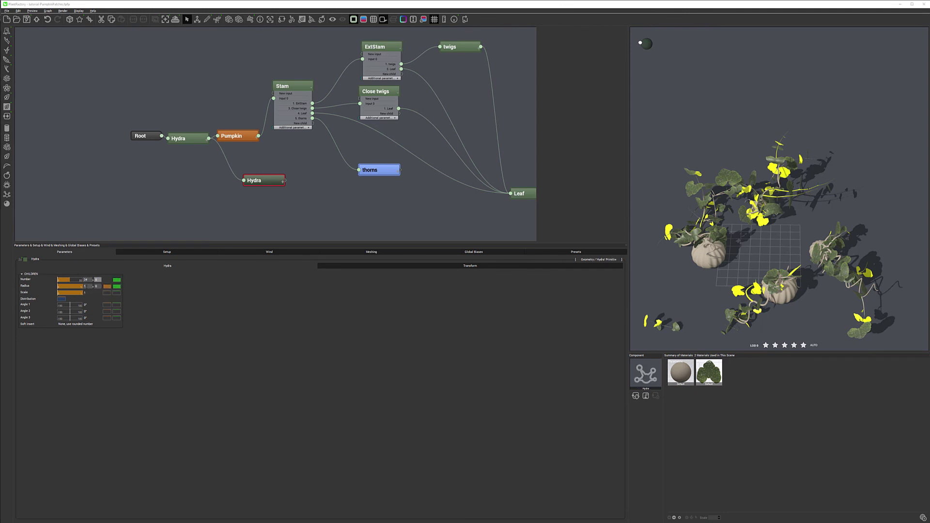
double_click(88, 286)
type("5")
key("Return")
key("Return")
Set the second Hydra's Angle 1 to 90°.
double_click(87, 305)
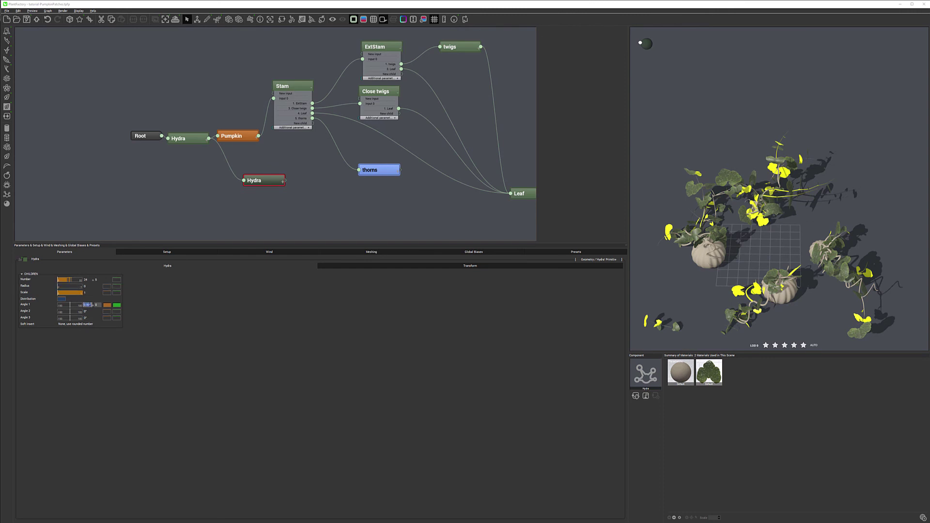
type("90")
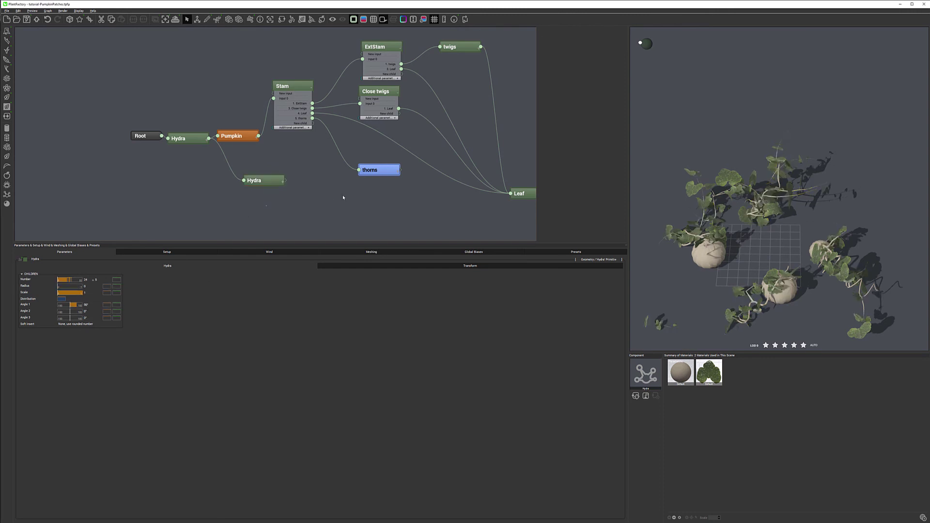
left_click(339, 198)
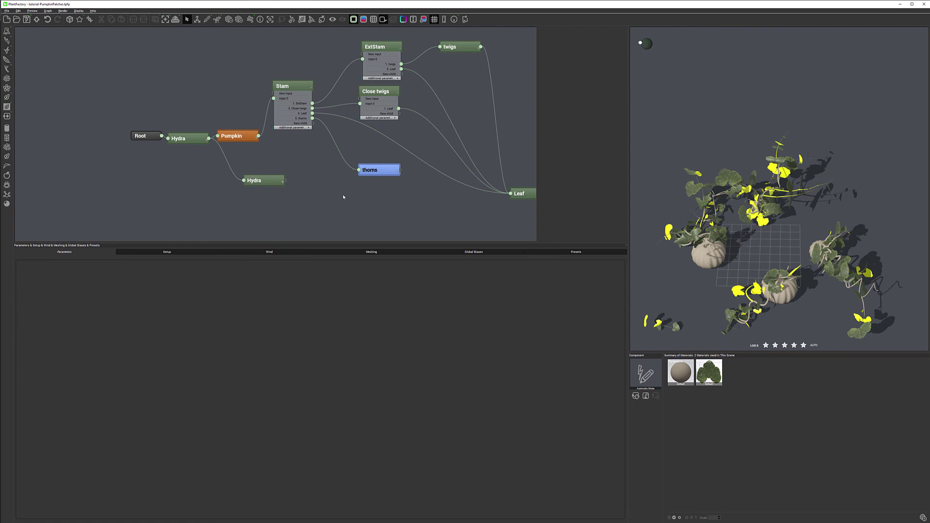
Add a Branch segment, connect it to the second Hydra's output, and place the two nodes closer together.
right_click(347, 195)
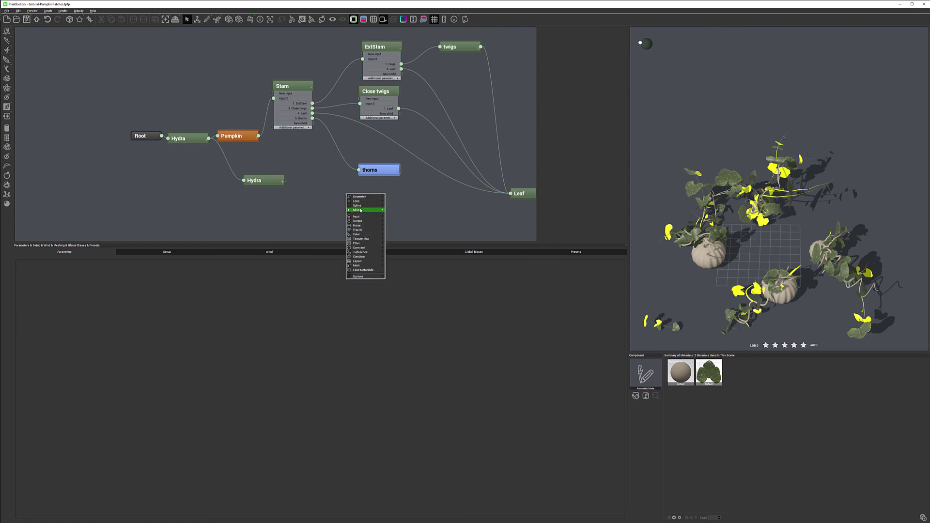
mouse_move(373, 197)
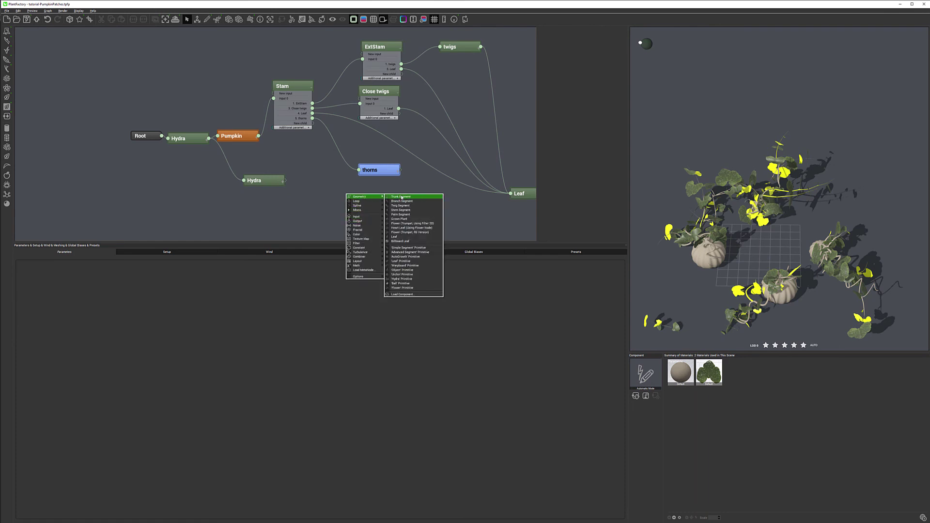
left_click(402, 201)
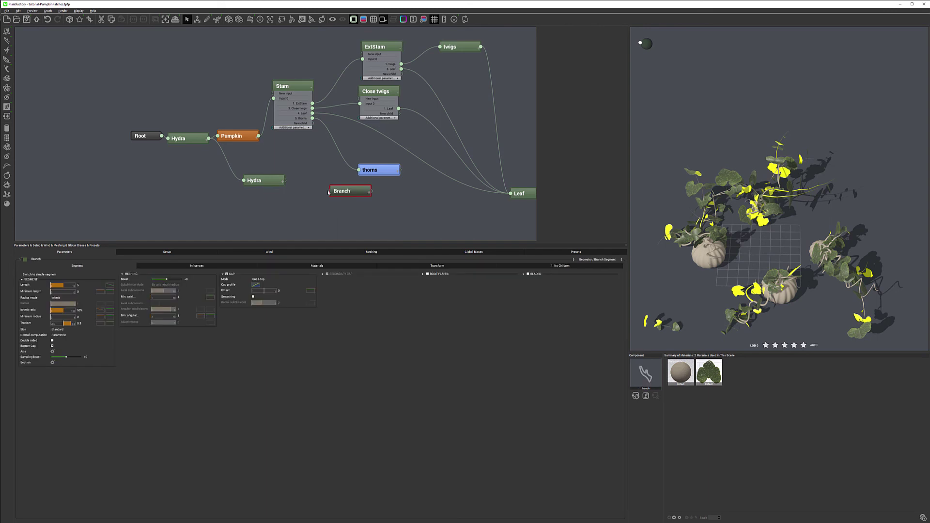
left_click_drag(330, 191, 237, 183)
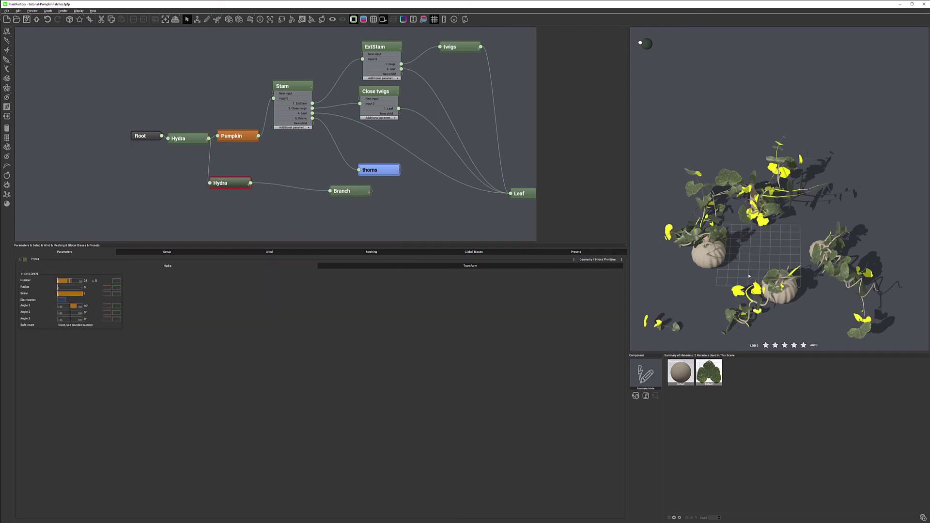
scroll(753, 285, "up", 10)
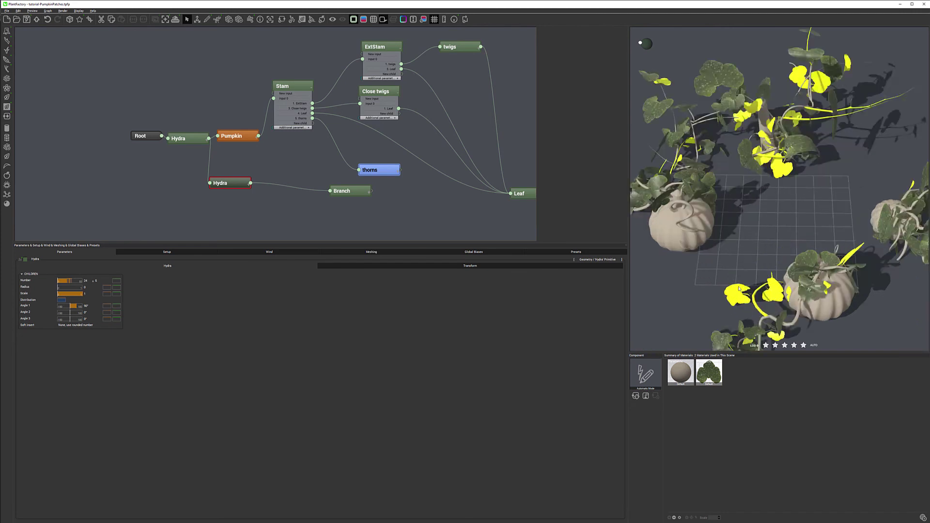
left_click_drag(786, 243, 917, 289)
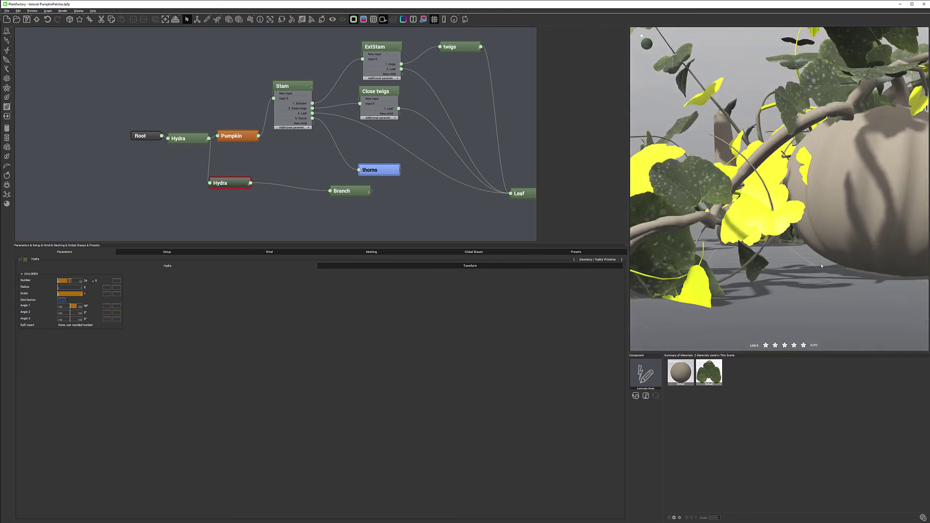
left_click_drag(349, 191, 317, 191)
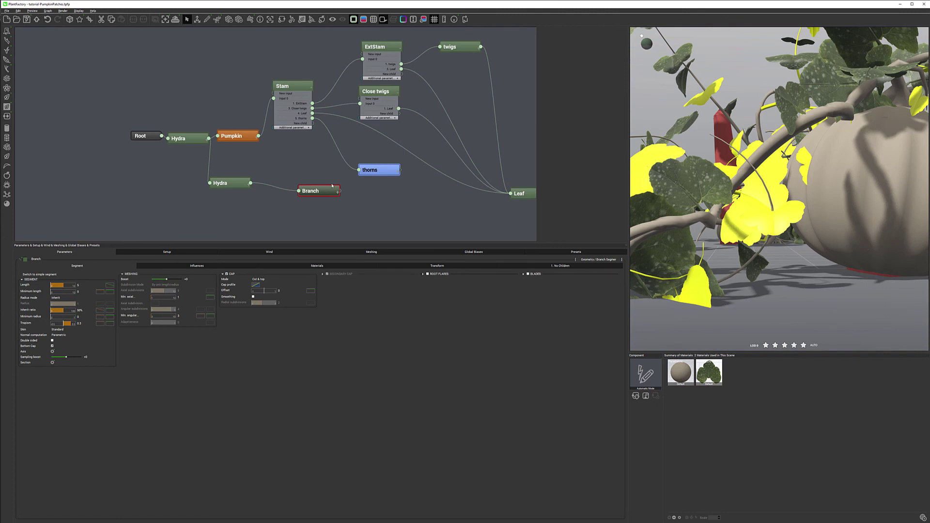
Set the Branch segment's length to 15.
left_click(80, 285)
type("15")
key("Return")
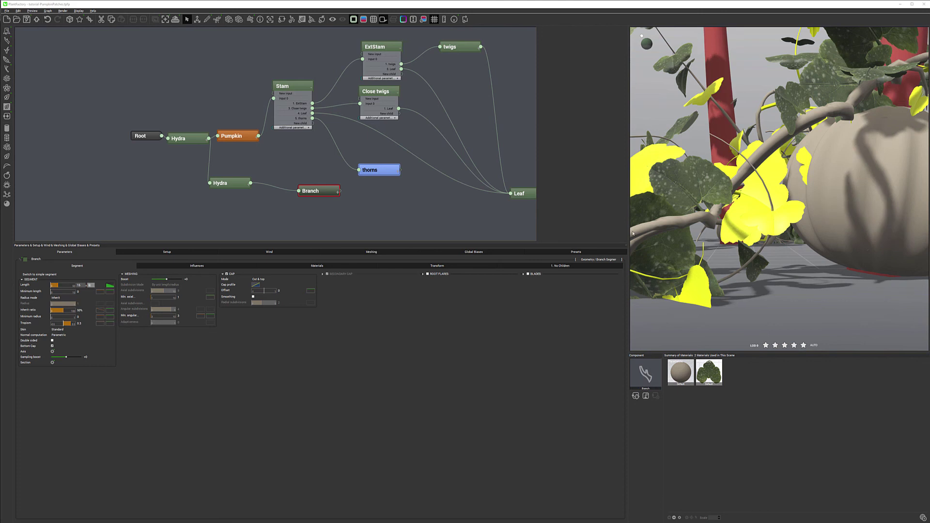
scroll(778, 223, "down", 5)
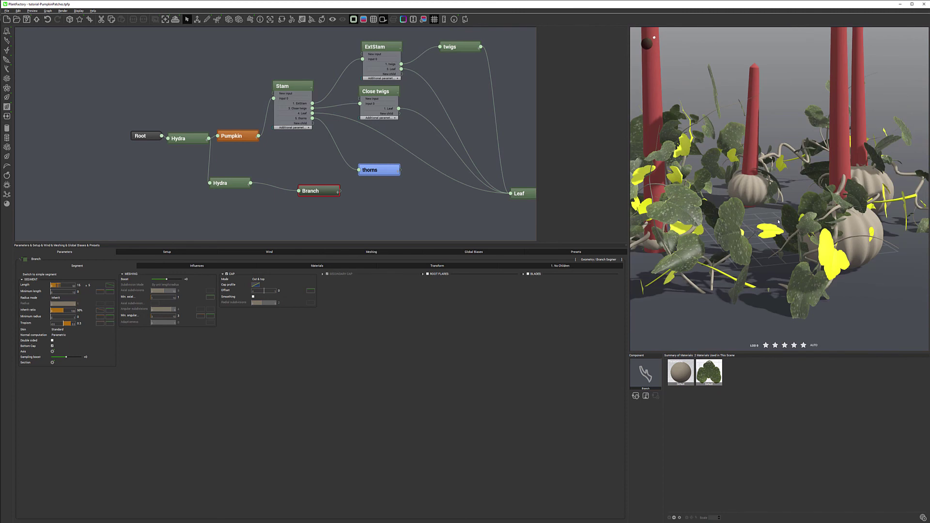
Line up the second Hydra node with the Branch node and set its Angle 1 to 0°.
left_click(231, 188)
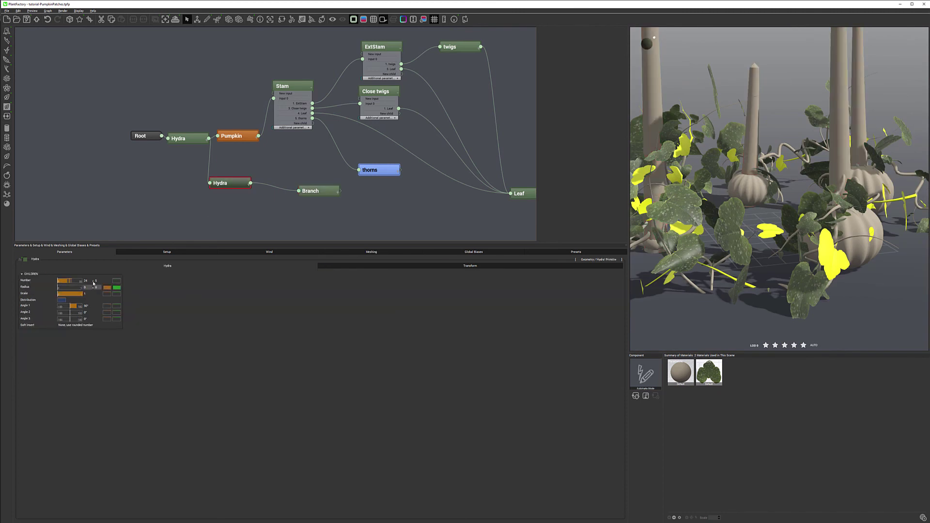
left_click_drag(249, 188, 259, 199)
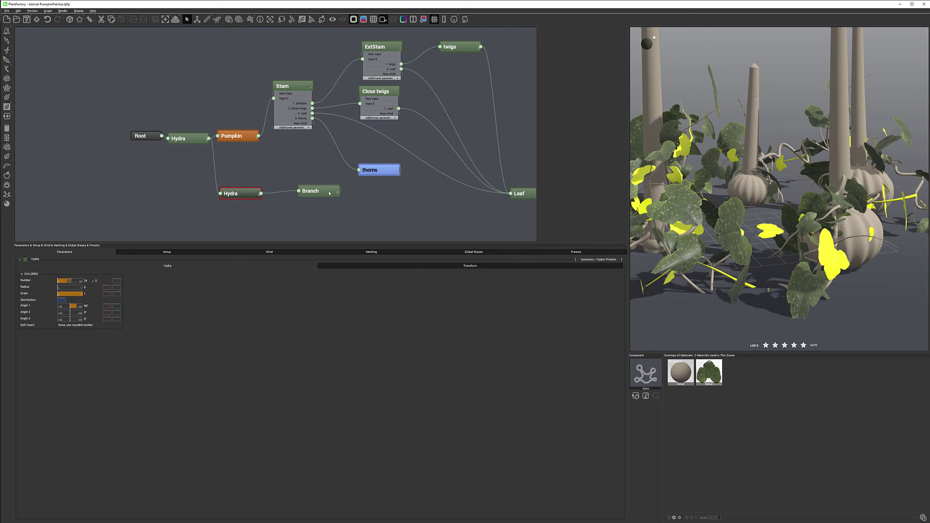
left_click(783, 231)
left_click_drag(788, 233, 708, 228)
left_click(245, 193)
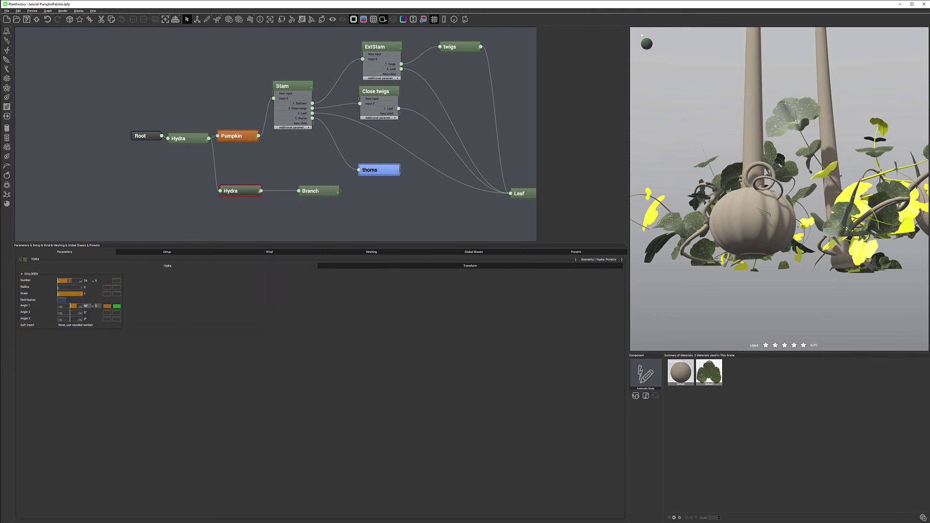
left_click(87, 307)
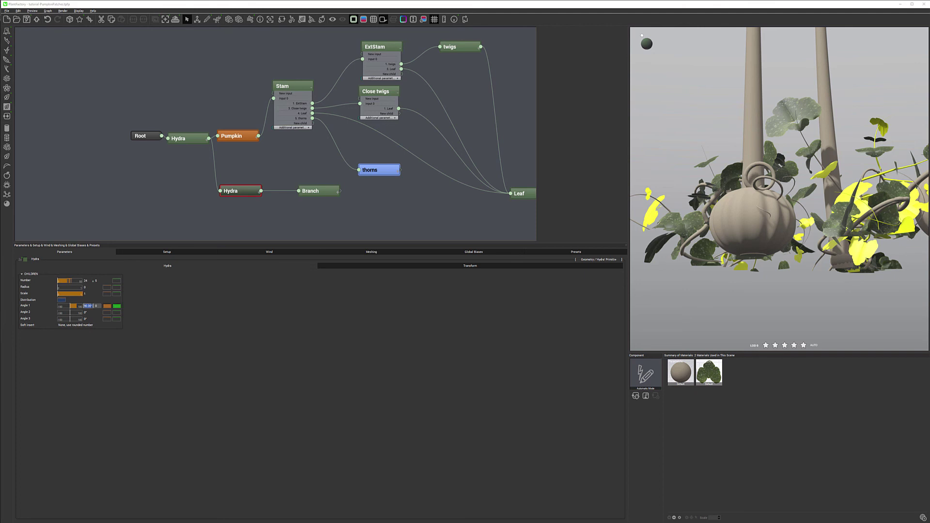
type("1")
key("Return")
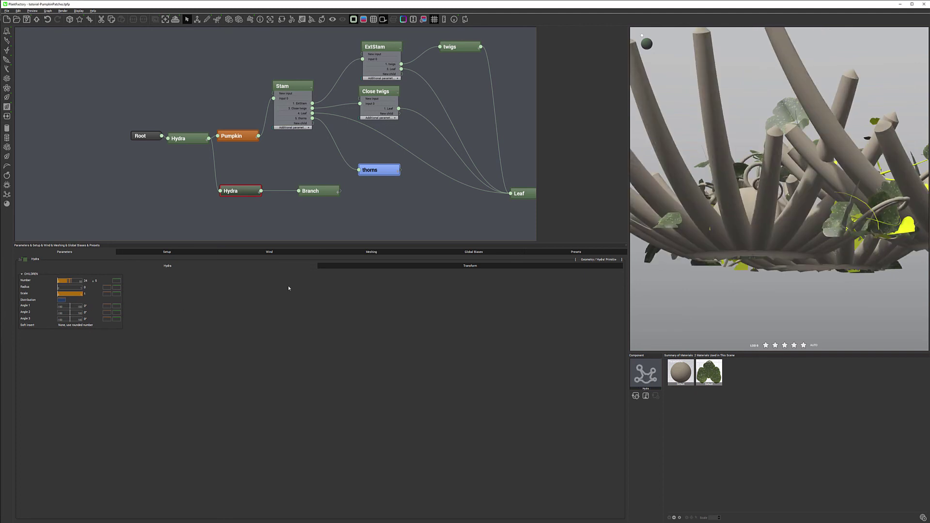
Reduce the Branch segment's inherit ratio strongly so the branches become thin.
left_click_drag(824, 145, 748, 192)
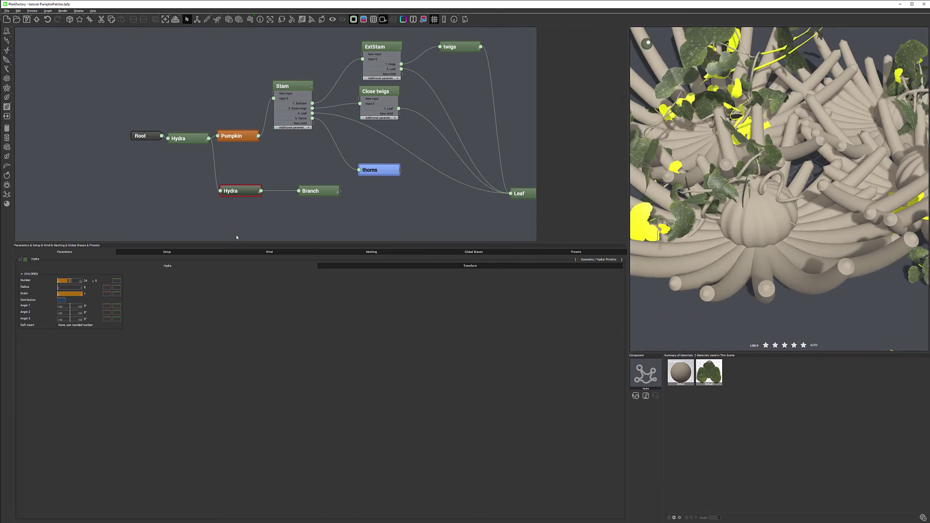
left_click(318, 193)
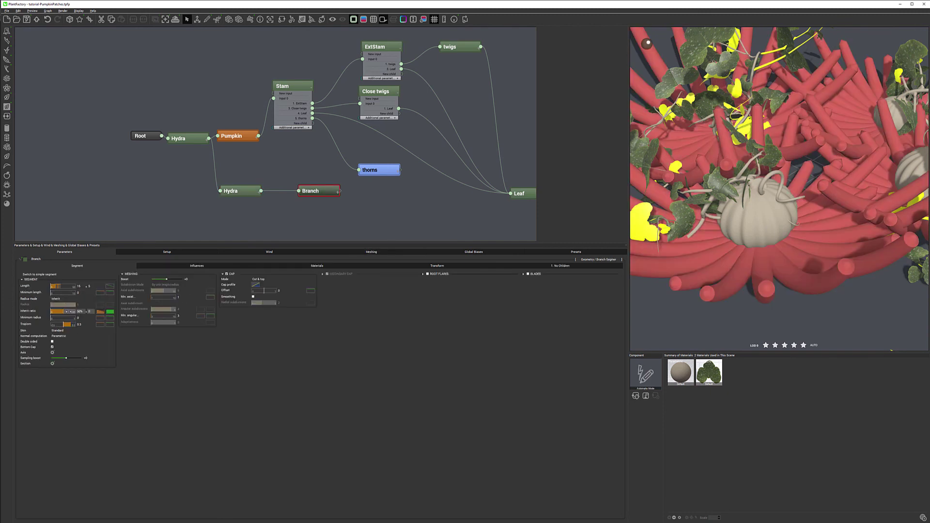
left_click_drag(64, 312, 52, 310)
Reshape the Branch's inherit ratio curve so it sags in the middle and falls almost to zero at the end.
left_click(100, 312)
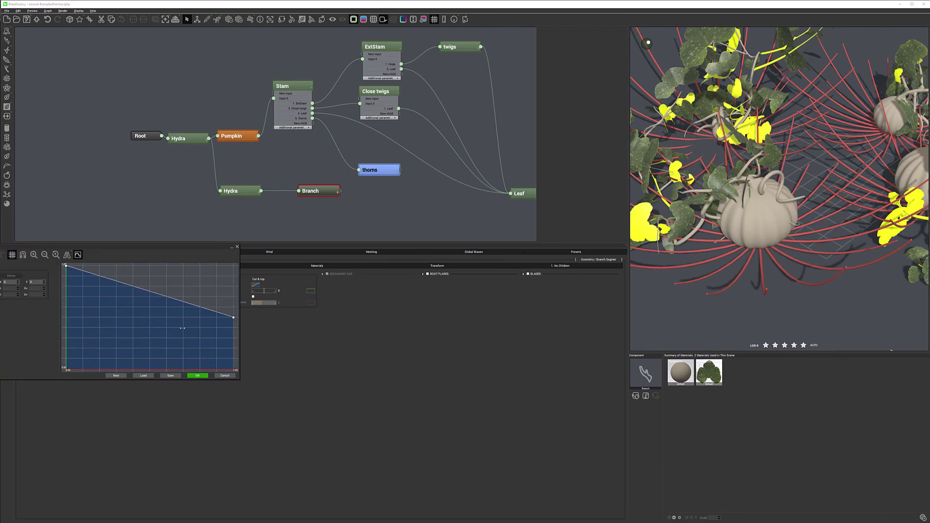
left_click_drag(234, 318, 234, 364)
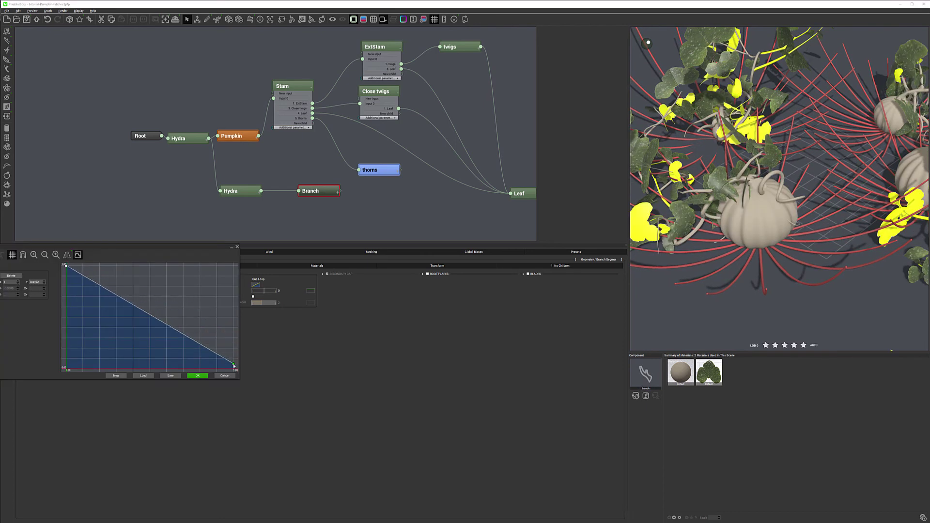
left_click_drag(117, 296, 109, 341)
left_click(198, 376)
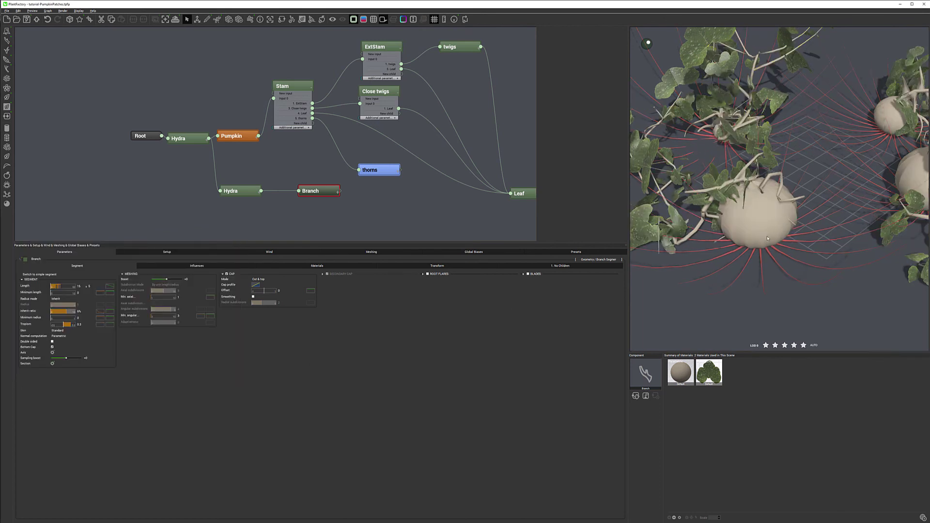
Shorten the Branch segment by setting its length to 8.
left_click_drag(736, 252, 703, 271)
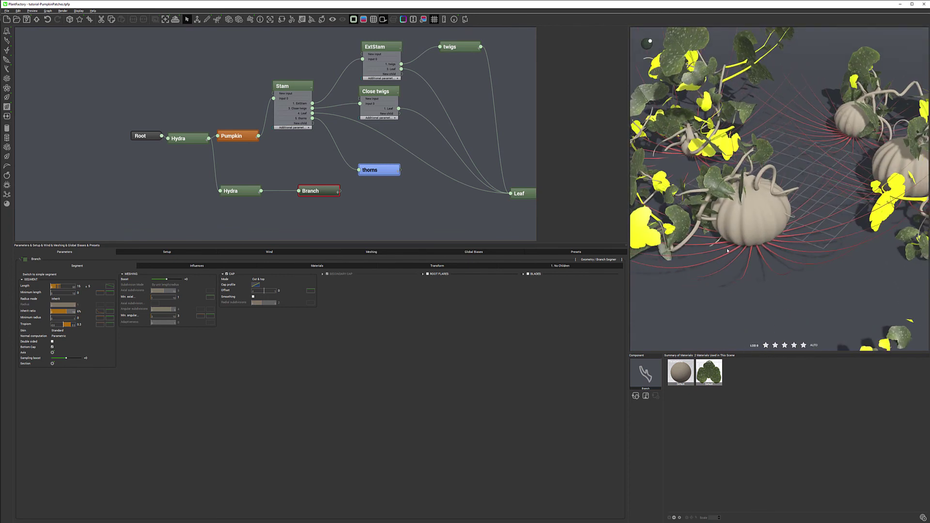
left_click(80, 286)
type("8")
key("Return")
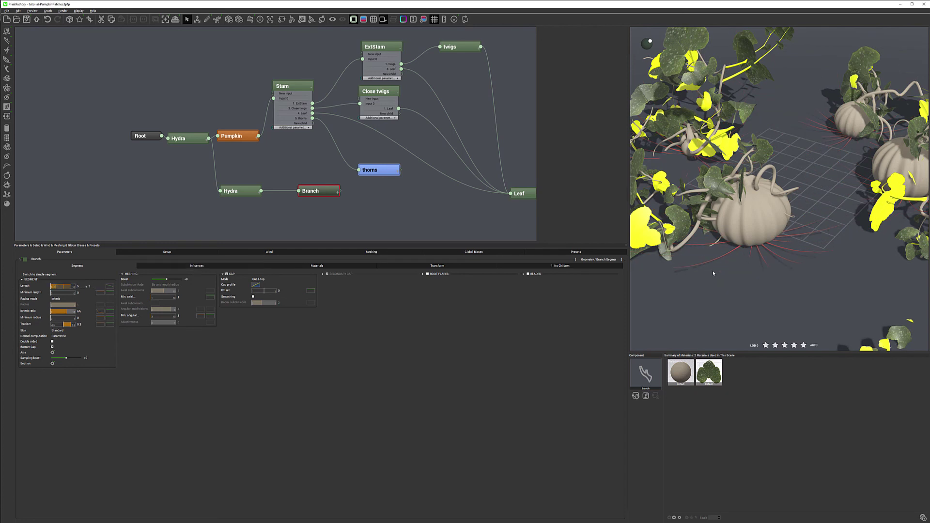
Enable blades on the Branch segment and turn on their auto-size option.
left_click_drag(703, 271, 756, 262)
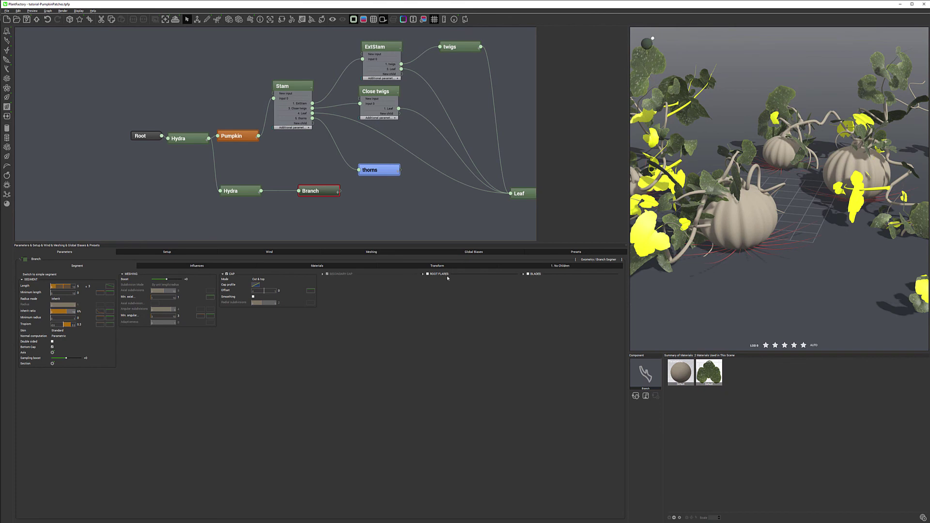
left_click(528, 274)
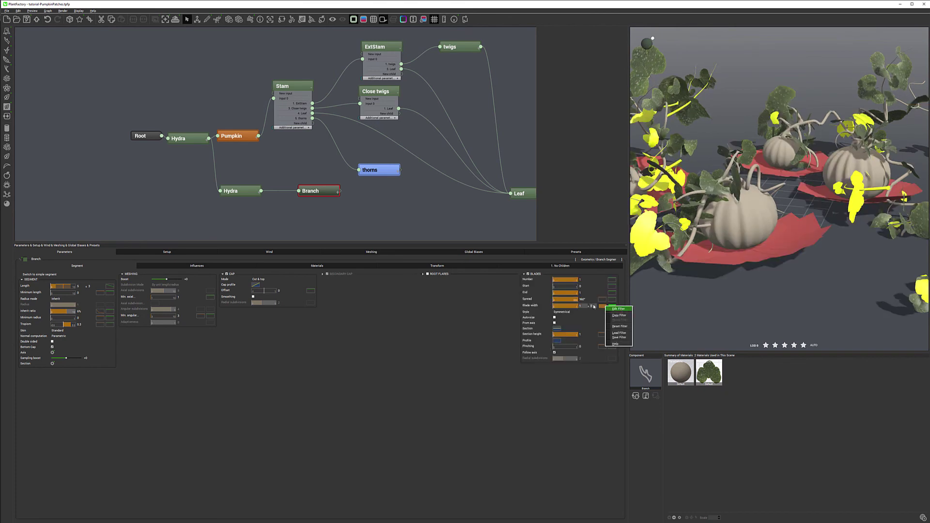
left_click(555, 317)
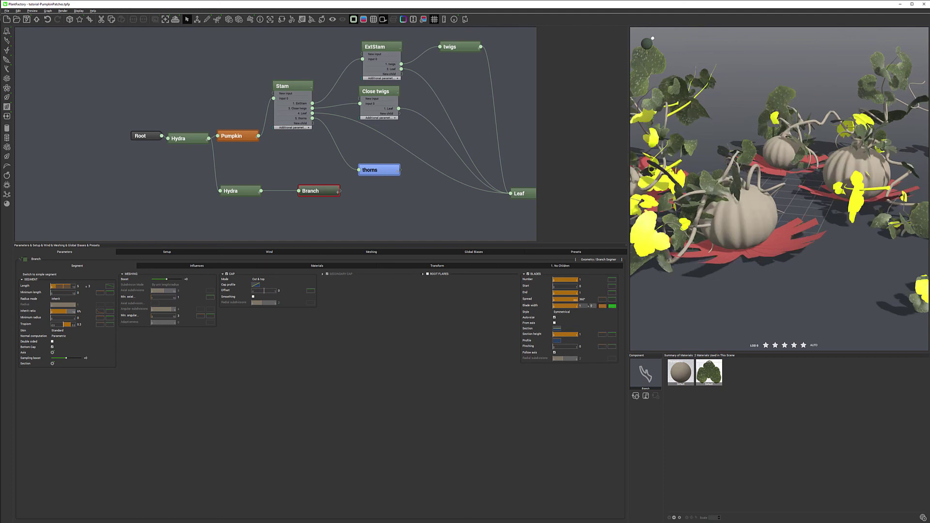
Reshape the Branch's blade width profile so it is narrow at the base, widens quickly and tapers to zero at the tip.
left_click(603, 306)
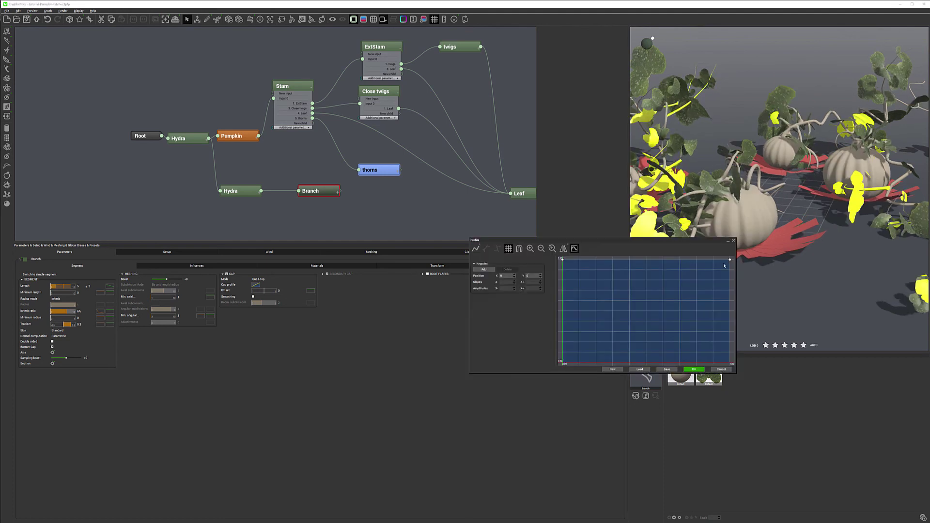
left_click(675, 260)
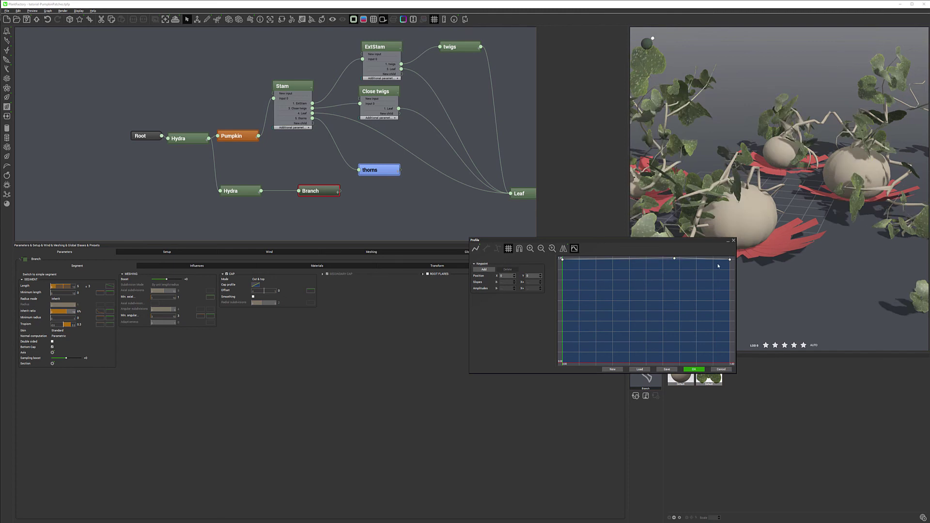
left_click_drag(732, 261, 730, 362)
left_click_drag(675, 259, 671, 266)
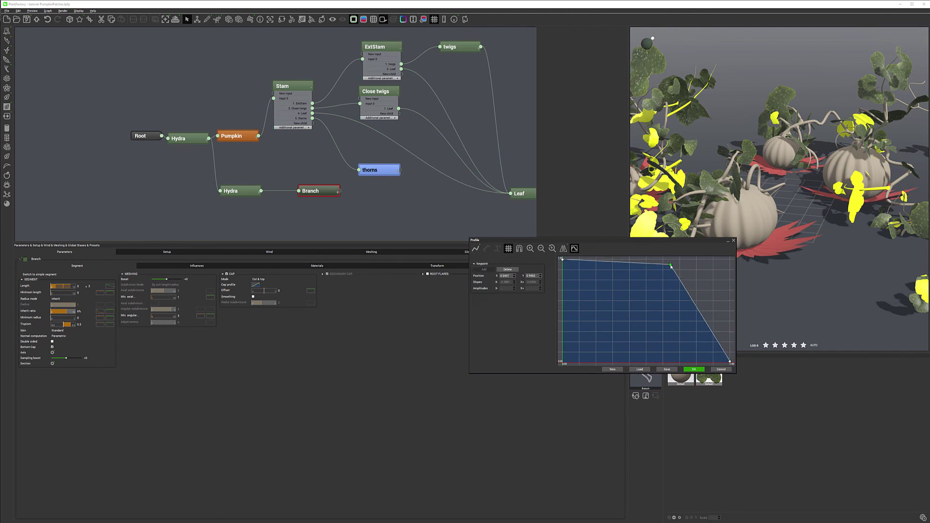
left_click(578, 259)
left_click_drag(562, 259, 563, 339)
left_click_drag(578, 260, 580, 265)
left_click(695, 369)
Reduce the Branch's blade width to 0.36 and check the blades around the pumpkins from above and from the side.
left_click_drag(785, 160, 829, 257)
double_click(580, 306)
type("0.39")
key("Return")
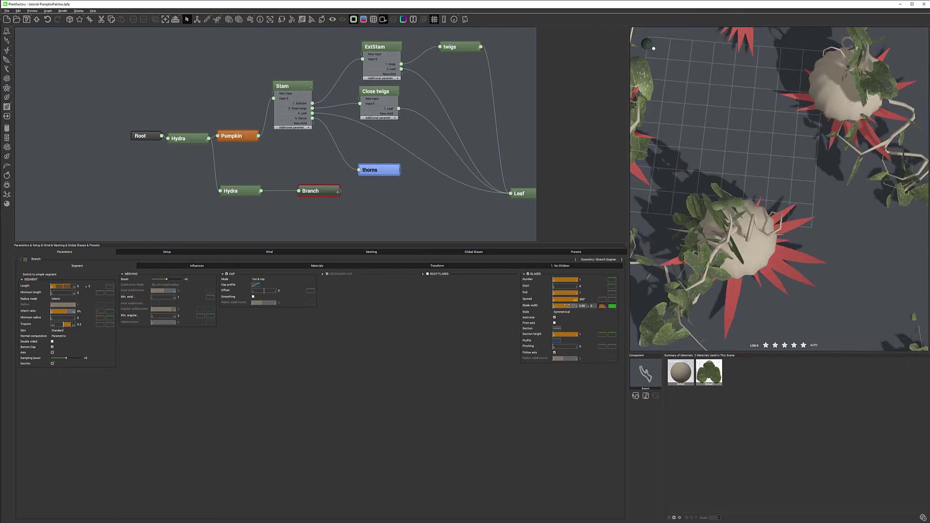
left_click_drag(787, 255, 752, 223)
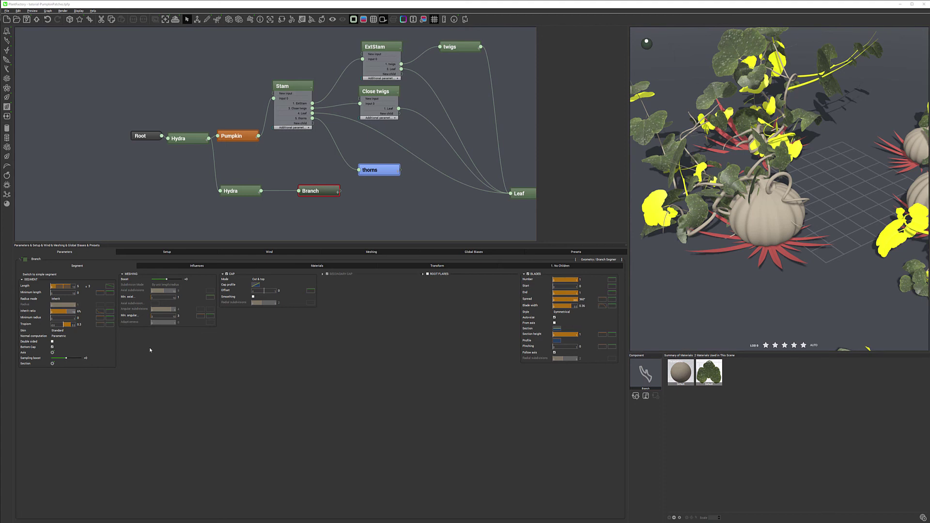
Rename the Branch node as Pumpkin Grass and give it a purple node color.
double_click(310, 191)
type("t")
key("Return")
left_click(25, 260)
left_click(144, 216)
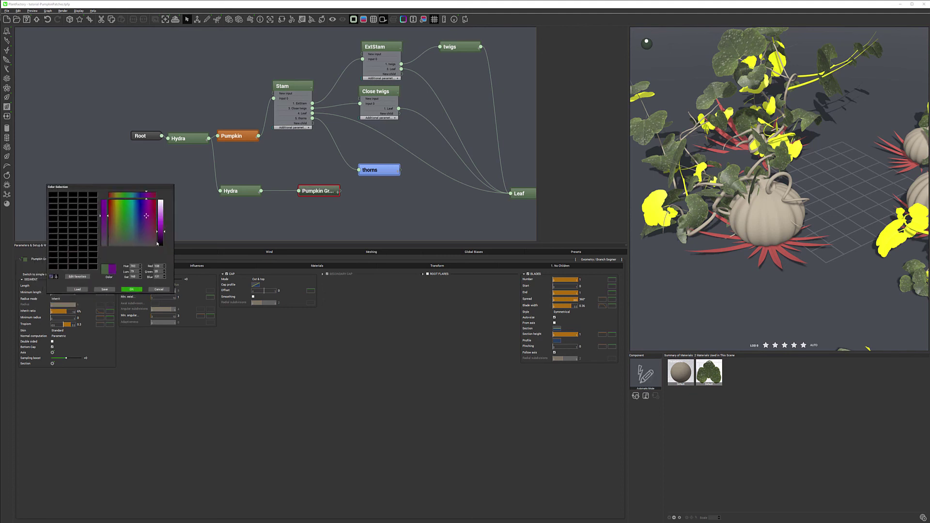
left_click(132, 289)
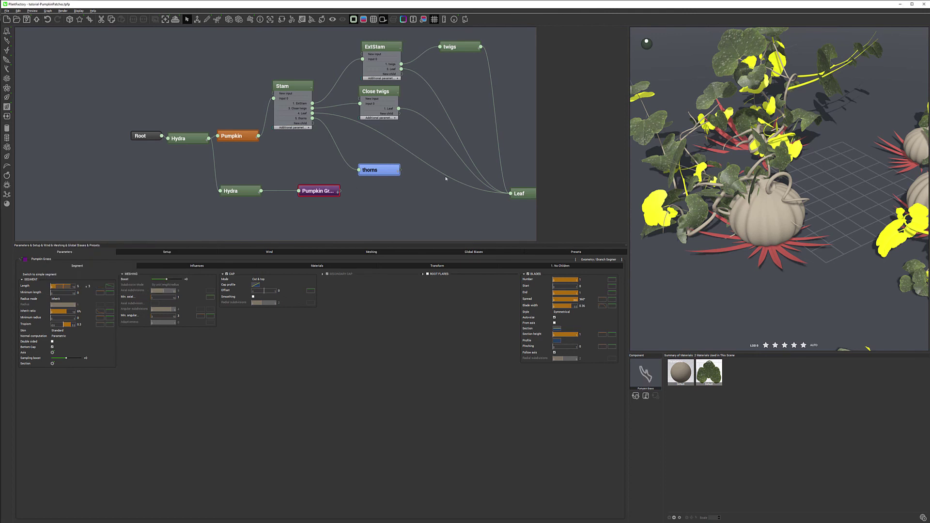
Give the Leaf node a yellow node color.
middle_click_drag(476, 190, 422, 178)
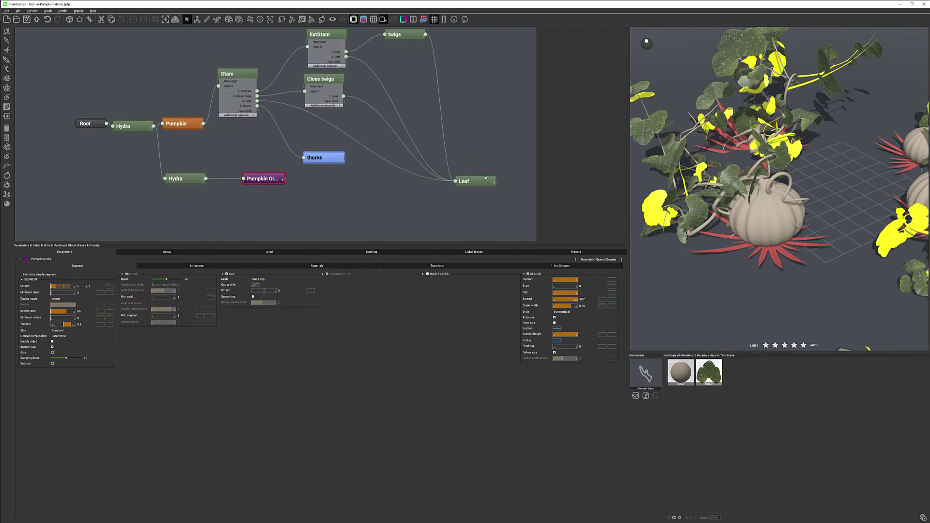
left_click(463, 183)
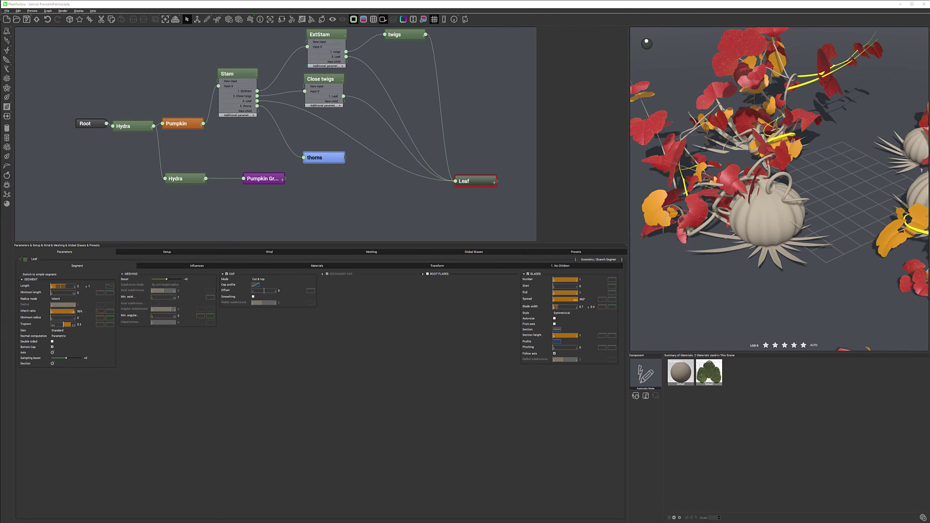
left_click(222, 203)
left_click(239, 288)
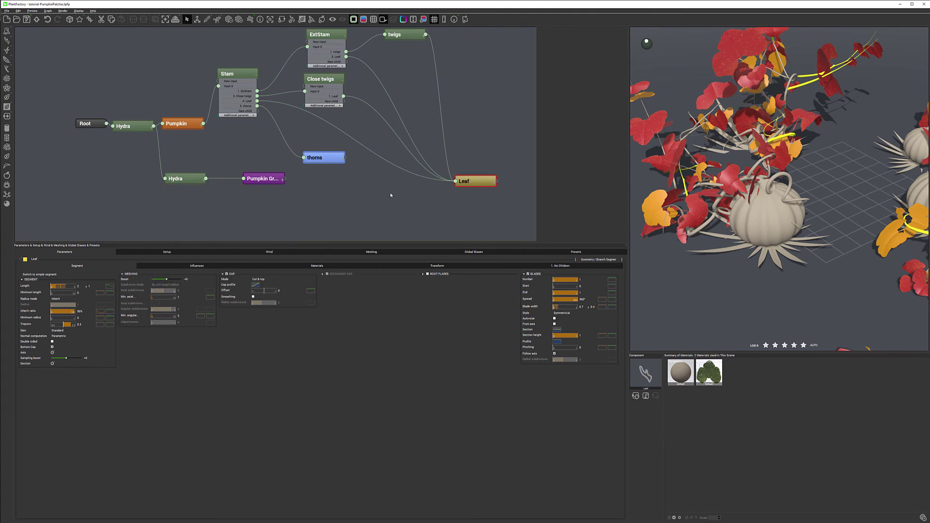
left_click_drag(427, 116, 381, 85)
middle_click_drag(381, 85, 401, 84)
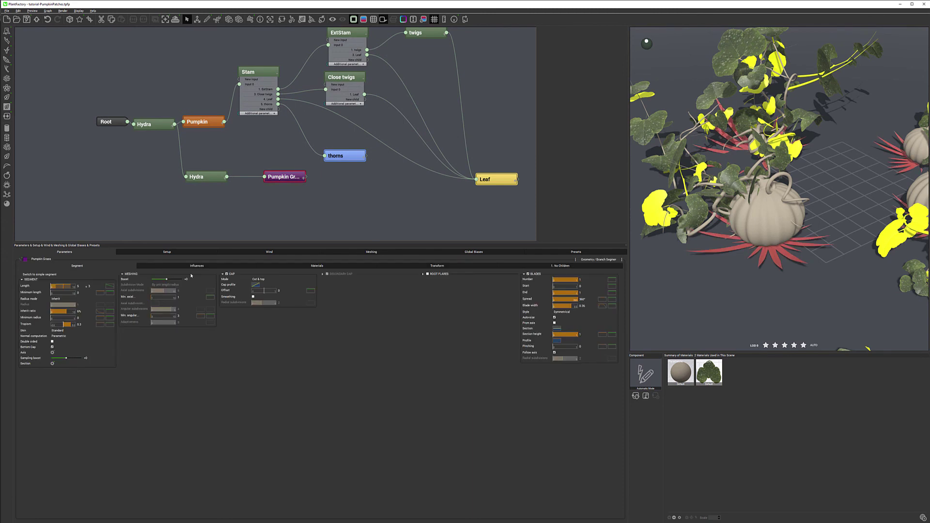
Reshape the Pumpkin Grass tropism curve into a slope falling from full strength at the start to well below zero at the end.
left_click(196, 265)
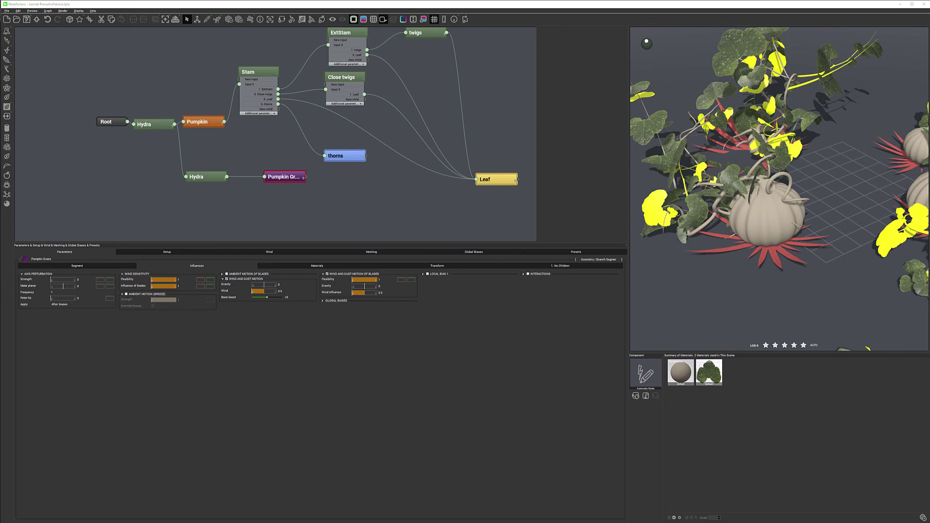
left_click(89, 268)
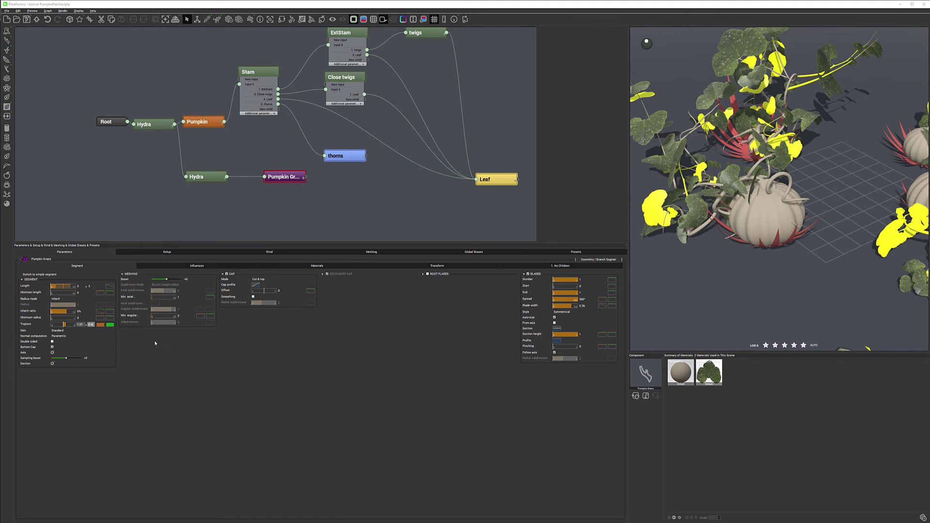
left_click(101, 325)
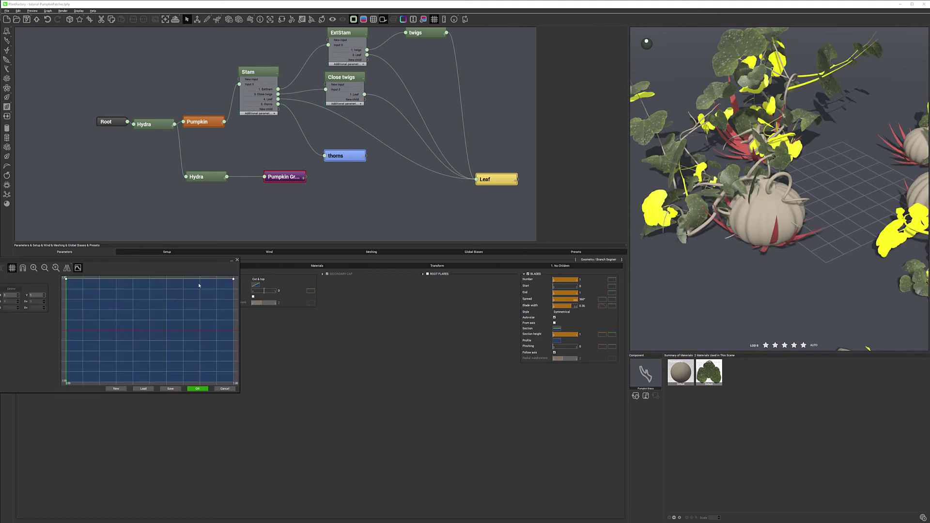
left_click(200, 279)
left_click_drag(233, 279, 236, 315)
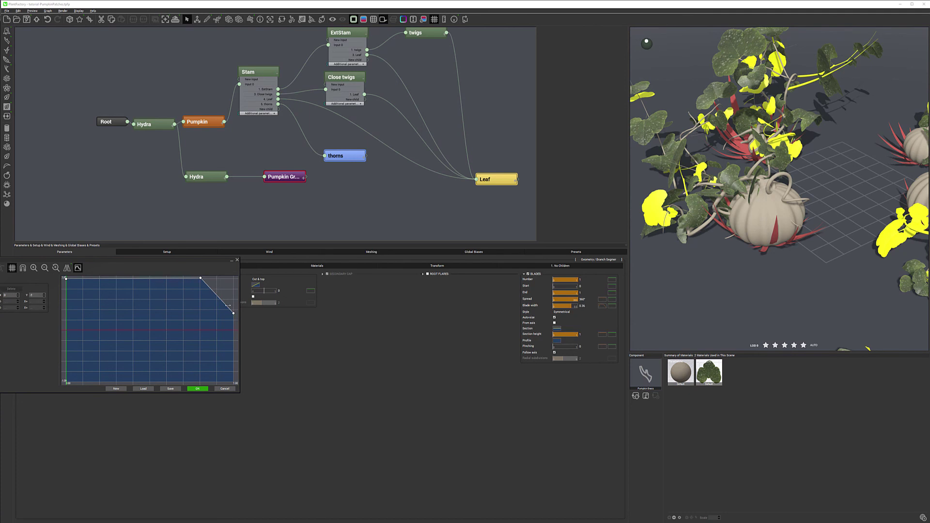
left_click_drag(201, 278, 138, 279)
left_click_drag(234, 314, 235, 358)
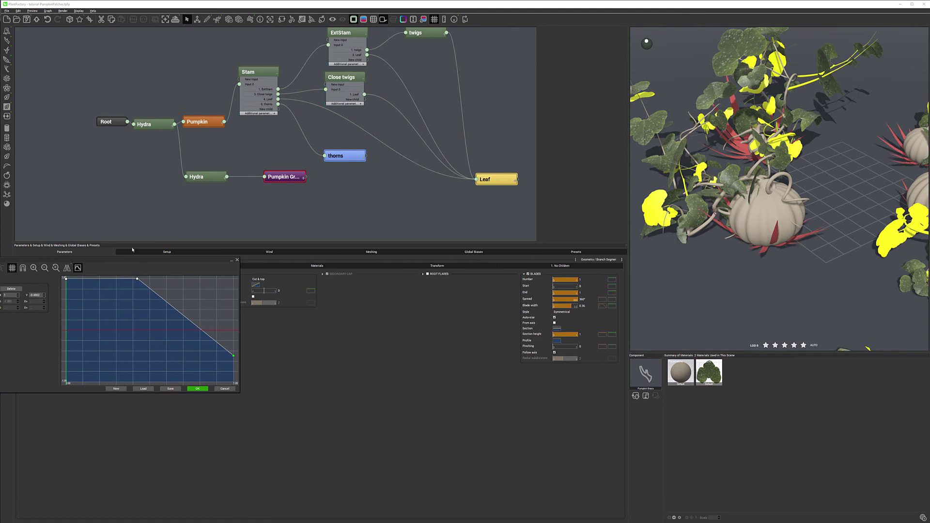
left_click_drag(138, 280, 146, 324)
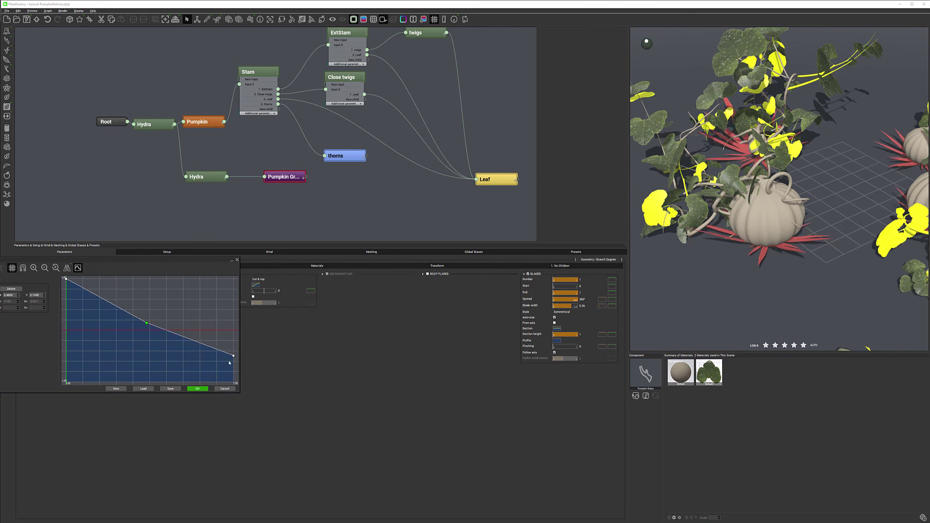
left_click_drag(235, 357, 234, 376)
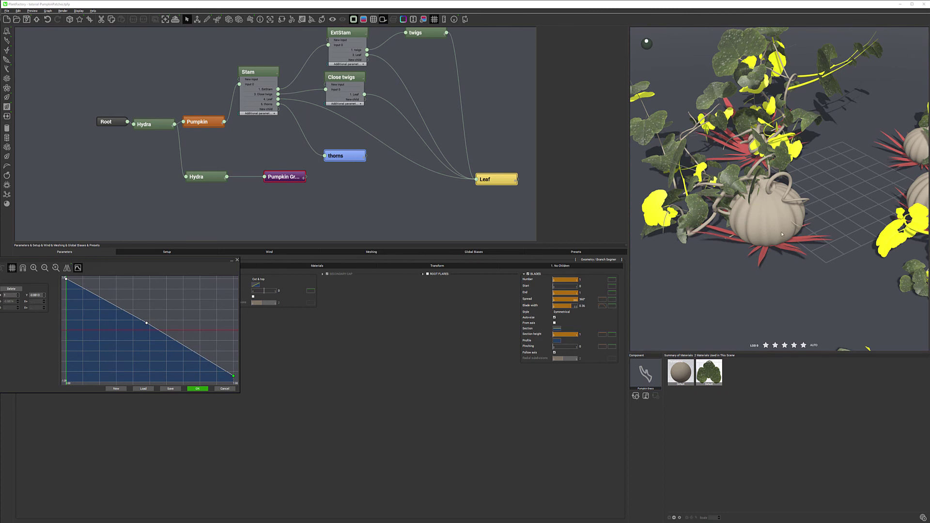
Refine the tropism curve with an extra point so it stays high until the middle, drops steeply below zero and eases off, and accept it.
left_click_drag(813, 224, 703, 242)
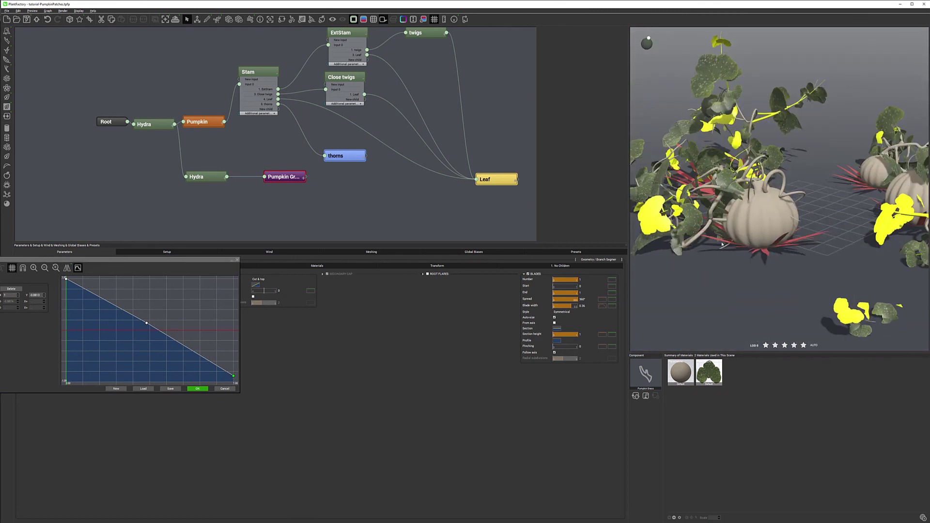
left_click_drag(146, 324, 117, 291)
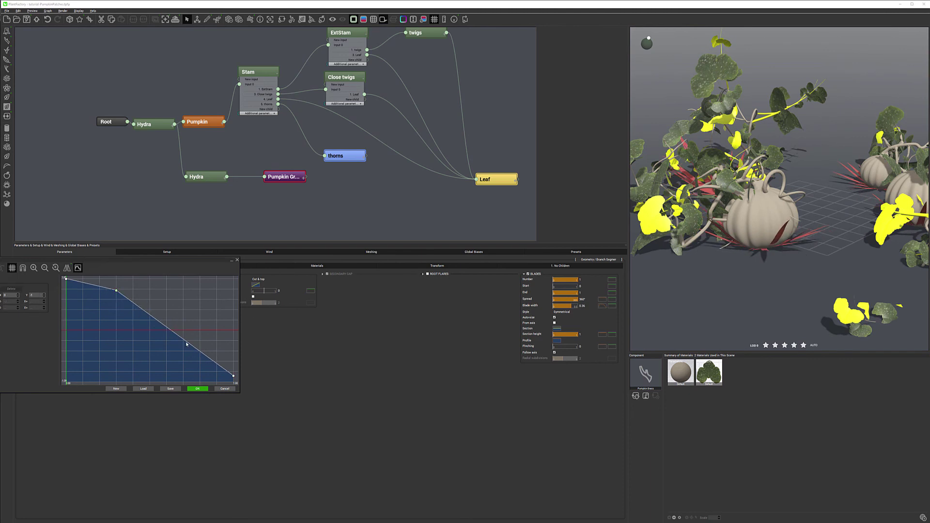
left_click_drag(185, 341, 164, 347)
left_click_drag(116, 291, 140, 286)
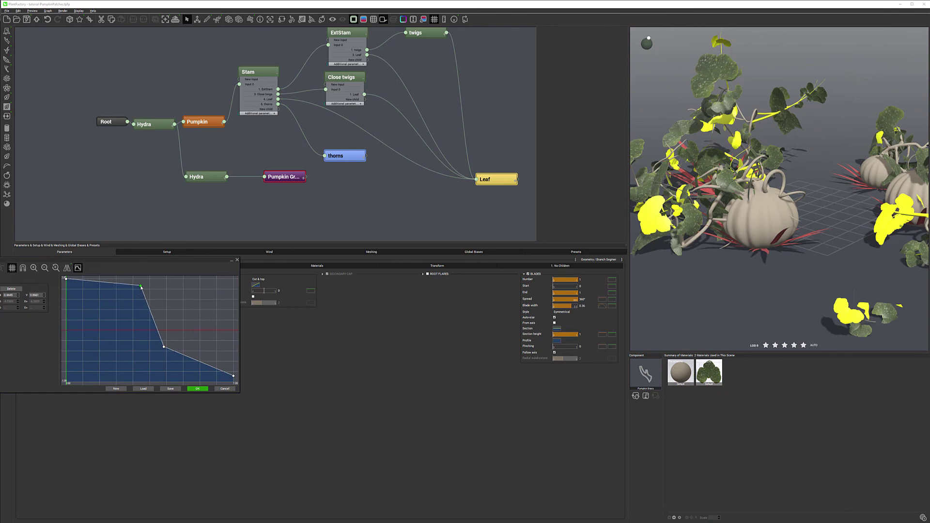
left_click(163, 347)
left_click_drag(165, 347, 155, 351)
left_click_drag(749, 225, 757, 177)
left_click(128, 273)
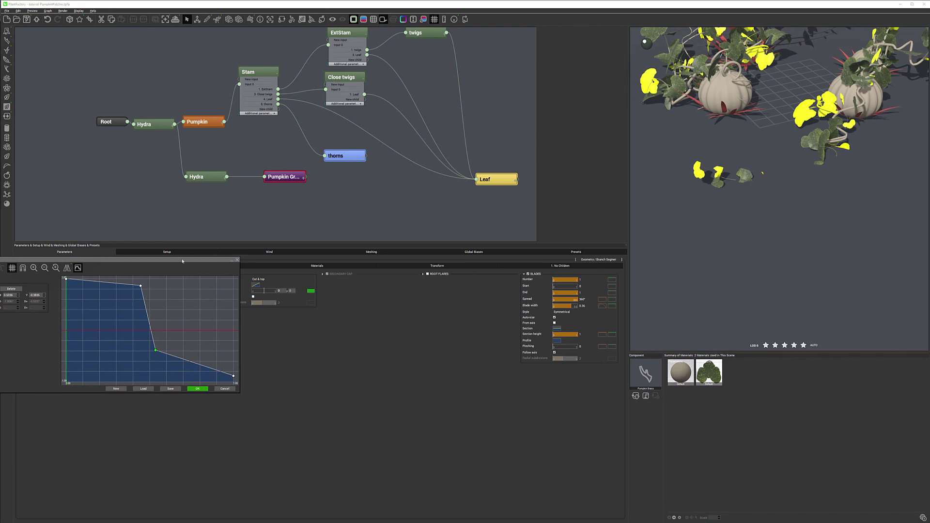
left_click(198, 389)
Enable interactions for Pumpkin Grass and make it interact with ground and object.
left_click(199, 266)
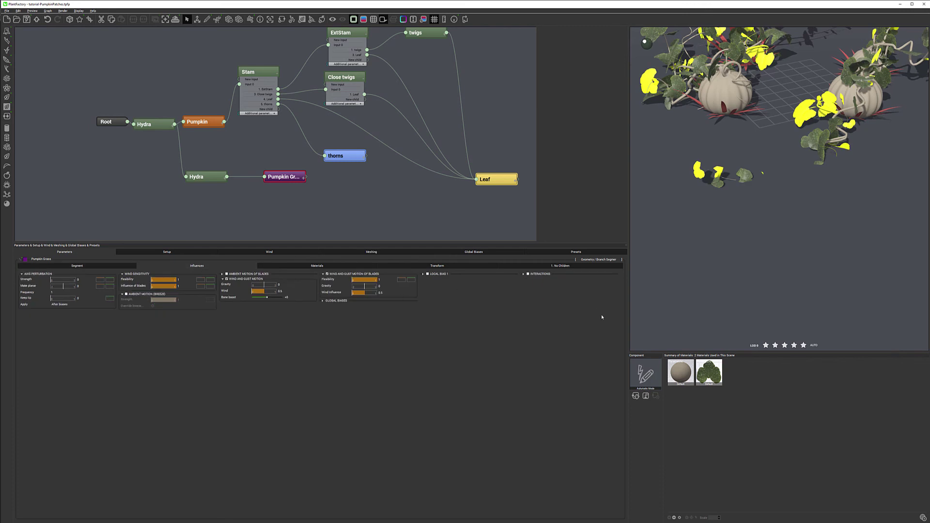
left_click(531, 275)
left_click(572, 280)
left_click(573, 292)
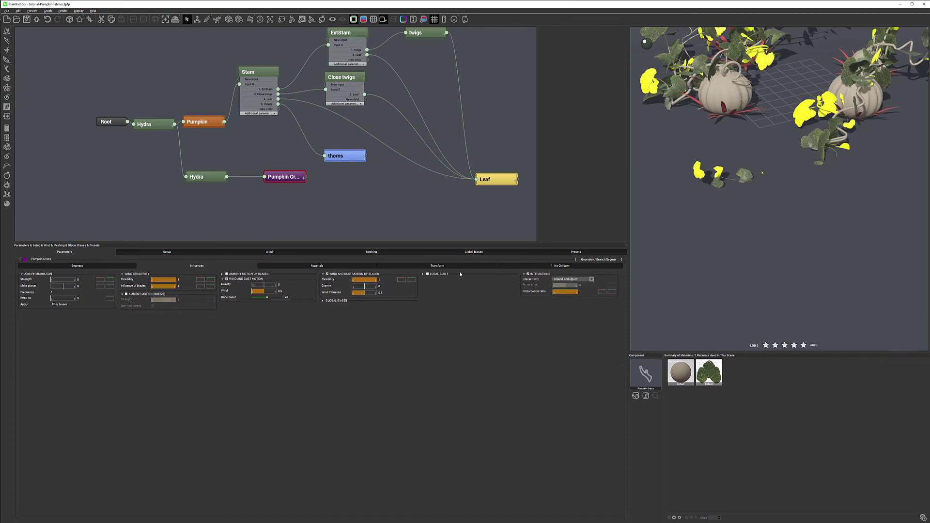
Enable the first local bias on Pumpkin Grass with type Curl and set its strength to 2 with a variation of 1.
left_click(429, 274)
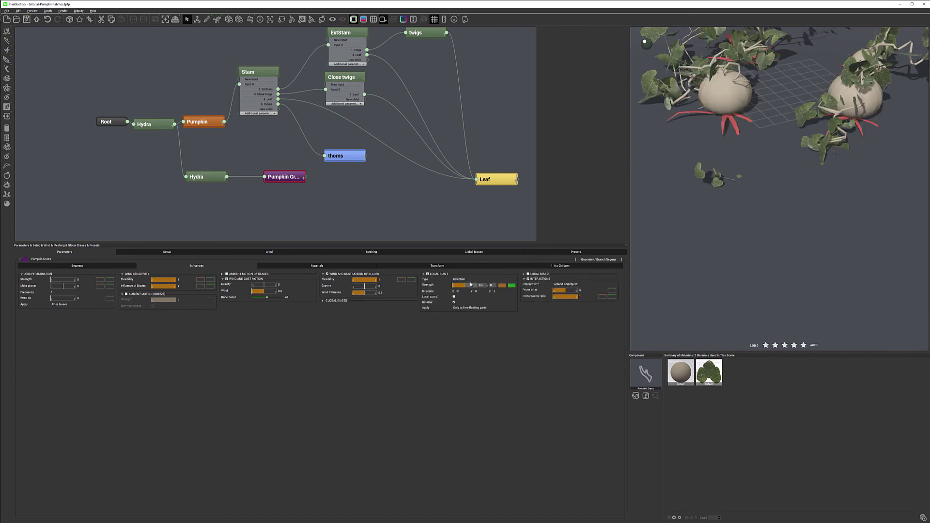
left_click(465, 280)
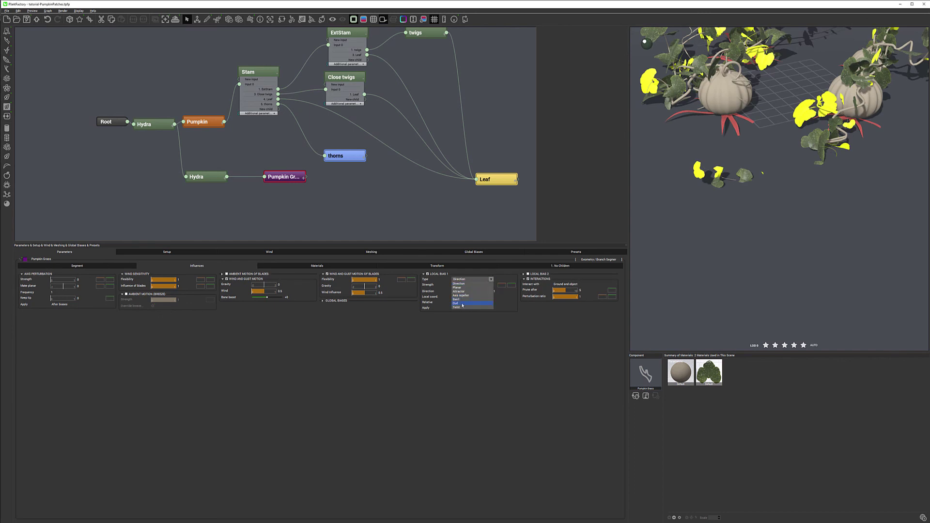
left_click(463, 304)
left_click(481, 285)
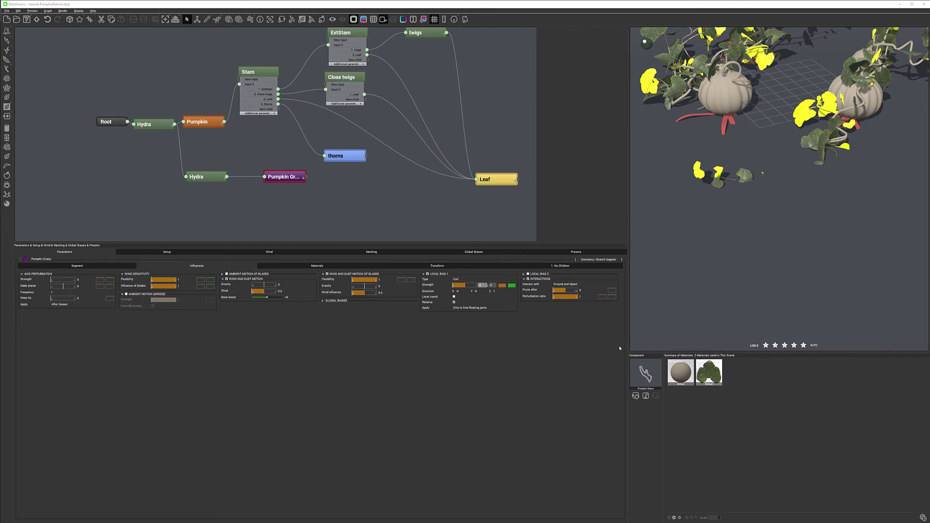
type("2")
key("Tab")
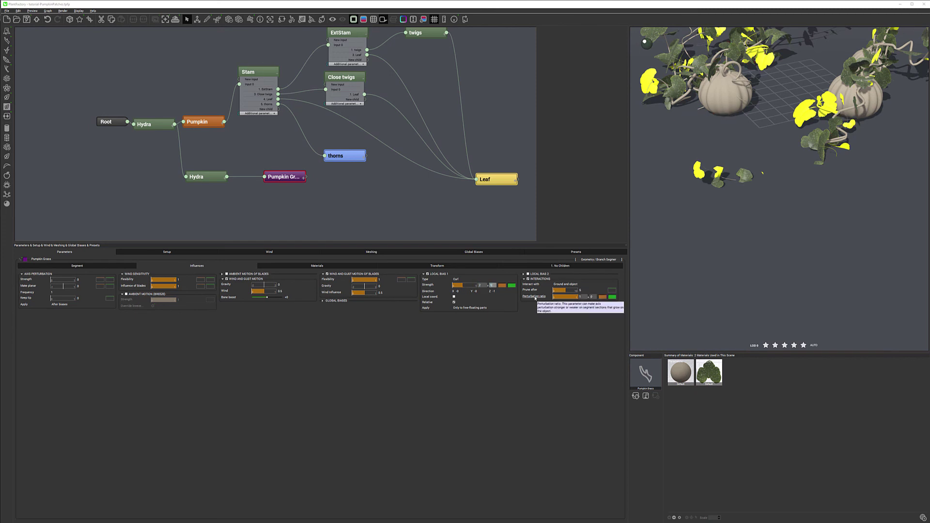
Reshape the Curl strength curve so it rises smoothly from zero at the start to full strength past the middle.
left_click(503, 286)
left_click(551, 240)
left_click_drag(464, 240, 467, 290)
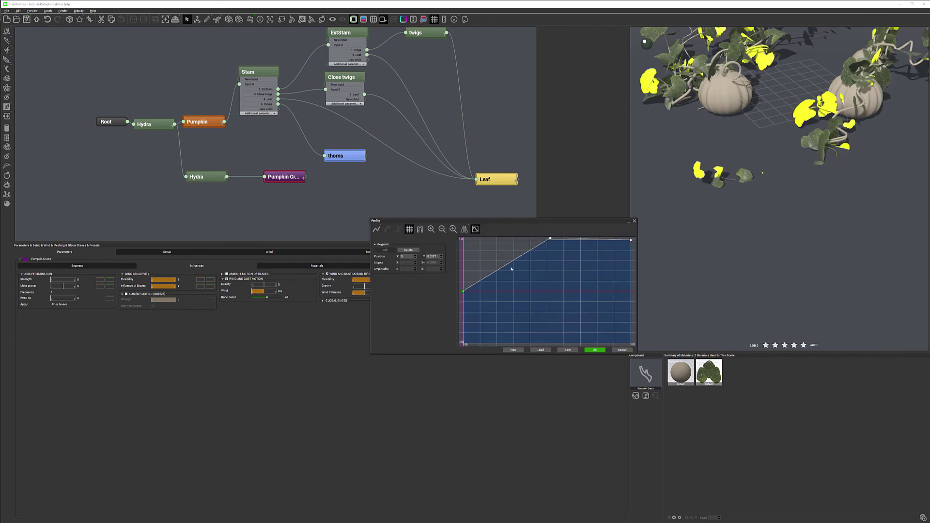
left_click(552, 240)
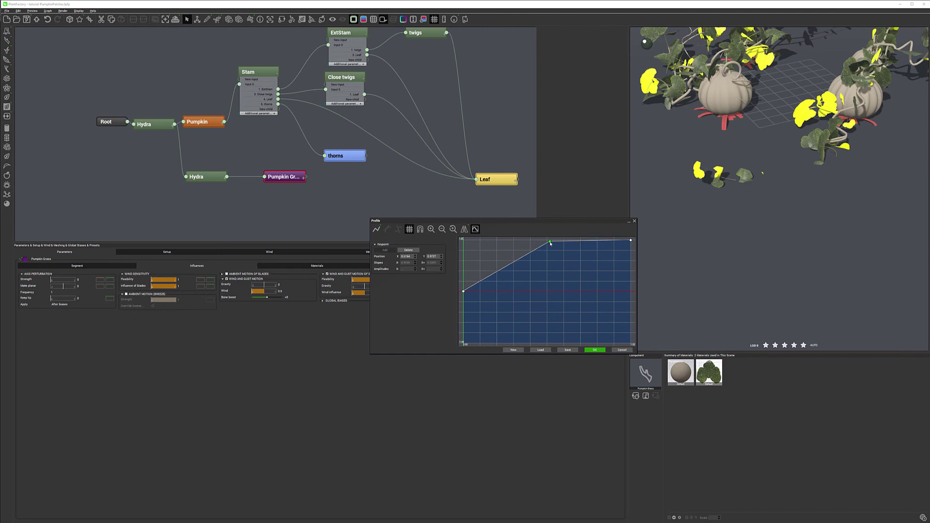
left_click(388, 230)
mouse_move(545, 245)
left_mouse_down()
mouse_move(557, 241)
mouse_move(552, 251)
left_mouse_up()
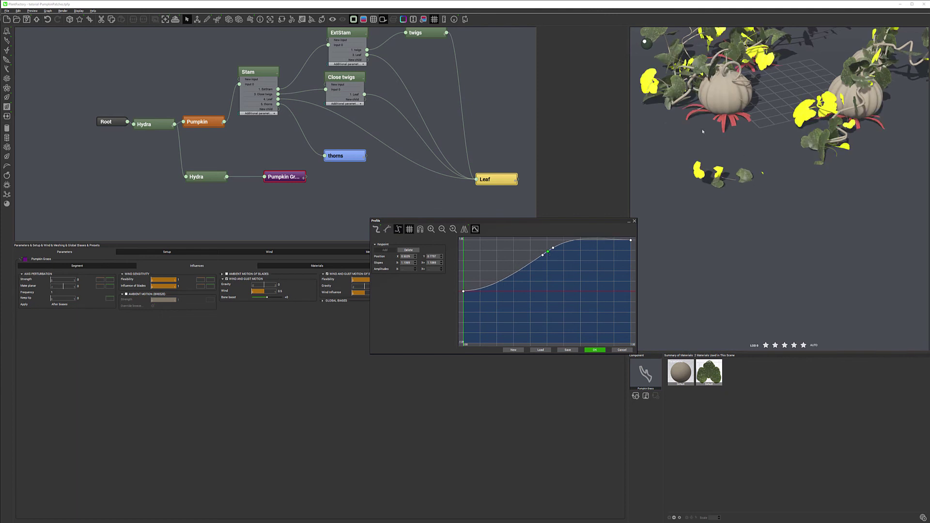
key("Return")
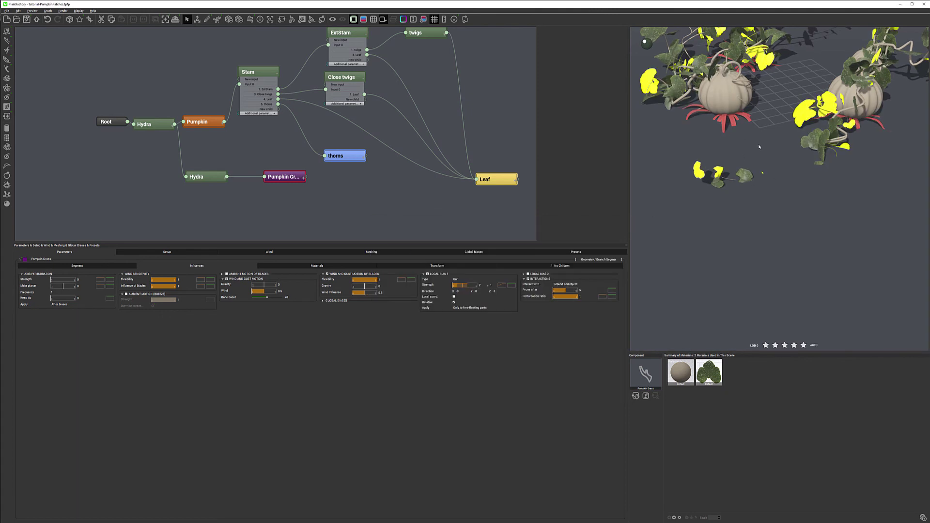
Lower the start of Pumpkin Grass's Curl strength curve slightly below zero, keeping the smooth rise to full strength, and accept it.
left_click_drag(762, 140, 741, 112)
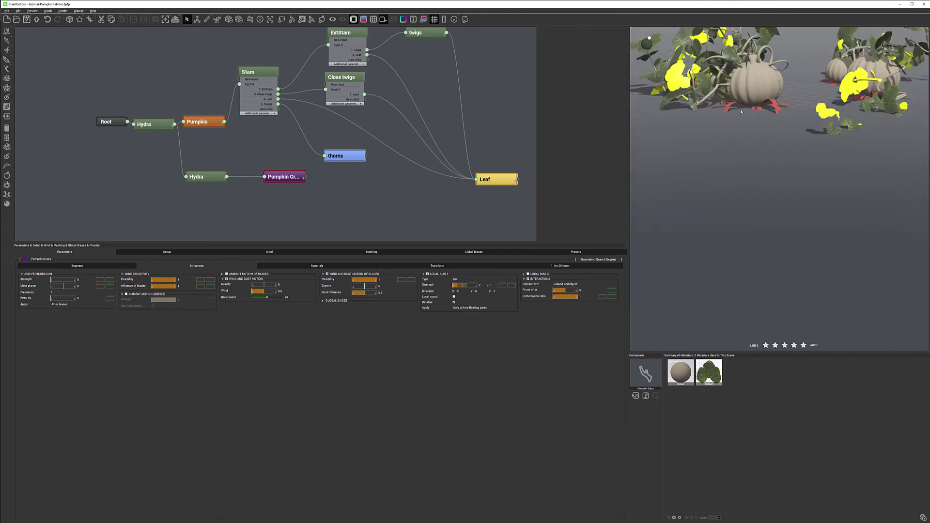
left_click(503, 285)
left_click_drag(552, 247, 551, 274)
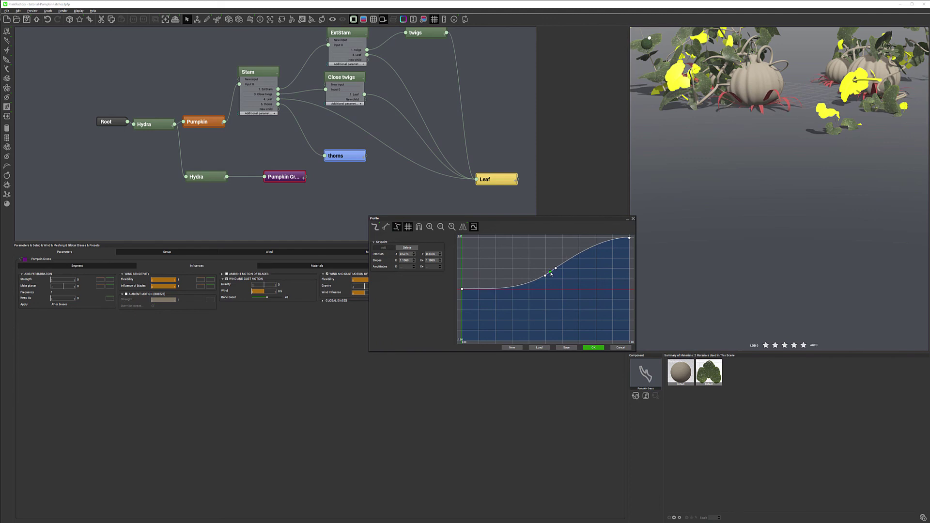
mouse_move(464, 291)
left_mouse_down()
mouse_move(461, 271)
mouse_move(463, 292)
left_mouse_up()
left_click(462, 299)
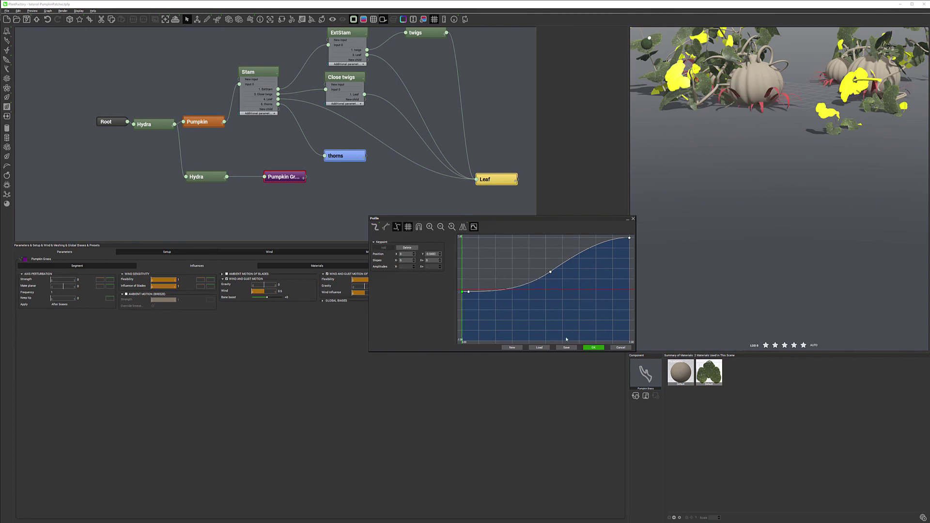
left_click(594, 347)
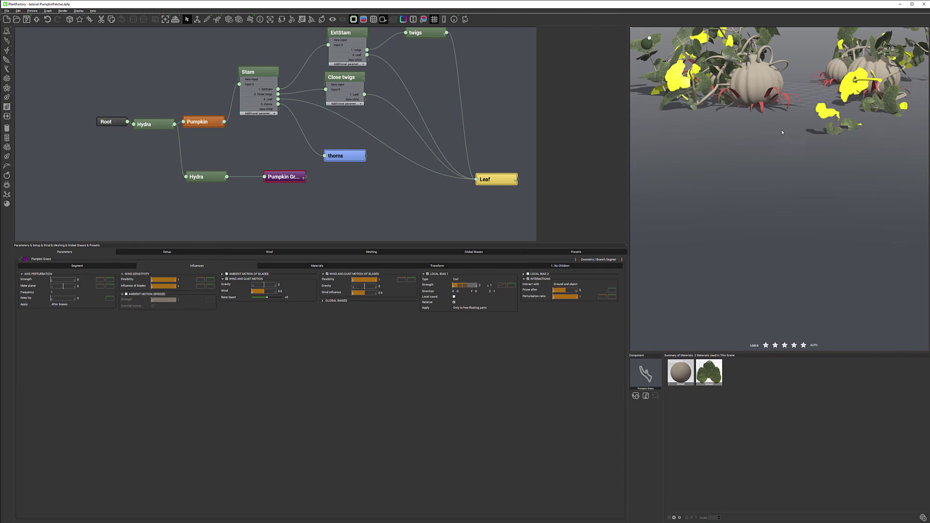
Increase the radius of the Hydra node feeding Pumpkin Grass so the blades spread farther out from each pumpkin's base.
left_click_drag(802, 114, 768, 139)
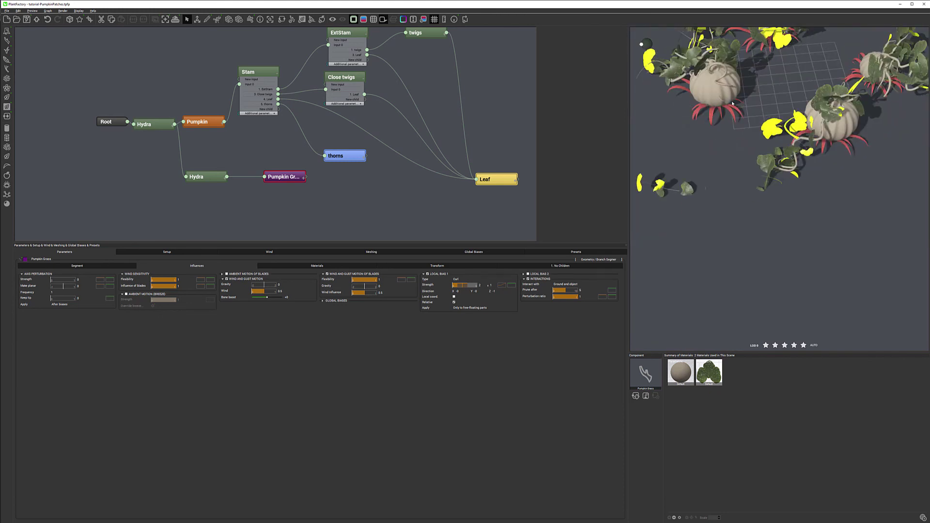
left_click(206, 177)
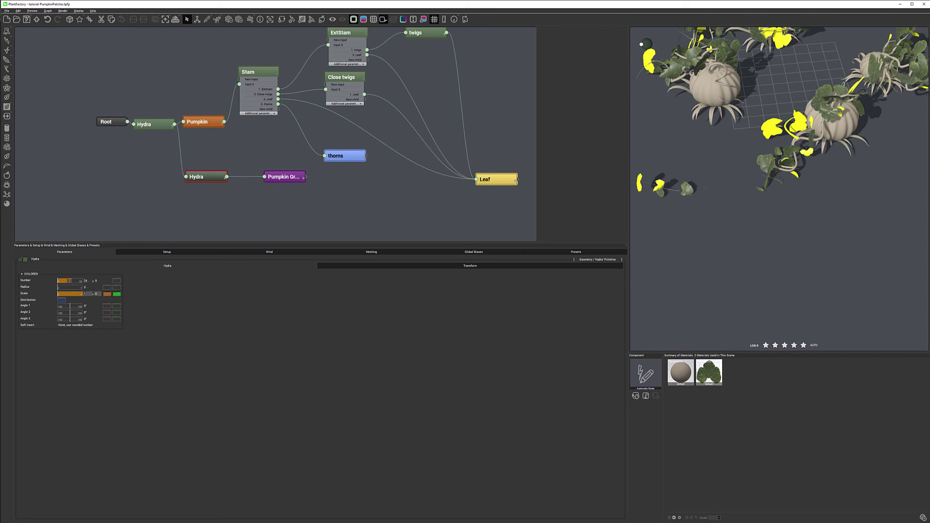
left_click_drag(59, 288, 81, 288)
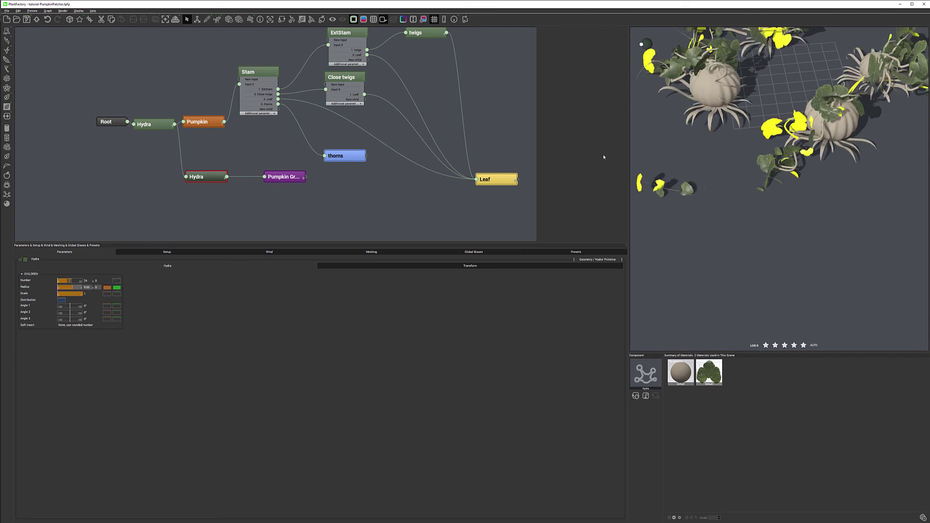
left_click_drag(723, 112, 768, 103)
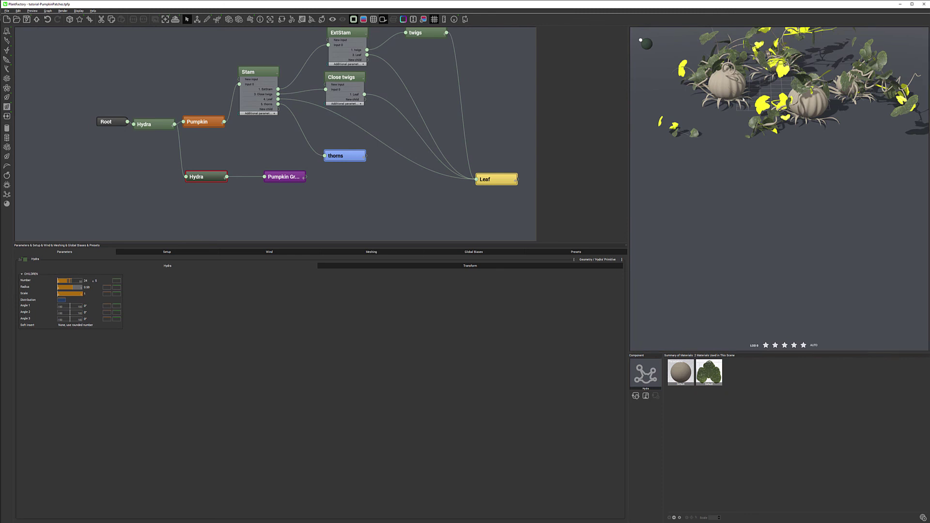
left_click_drag(735, 112, 722, 195)
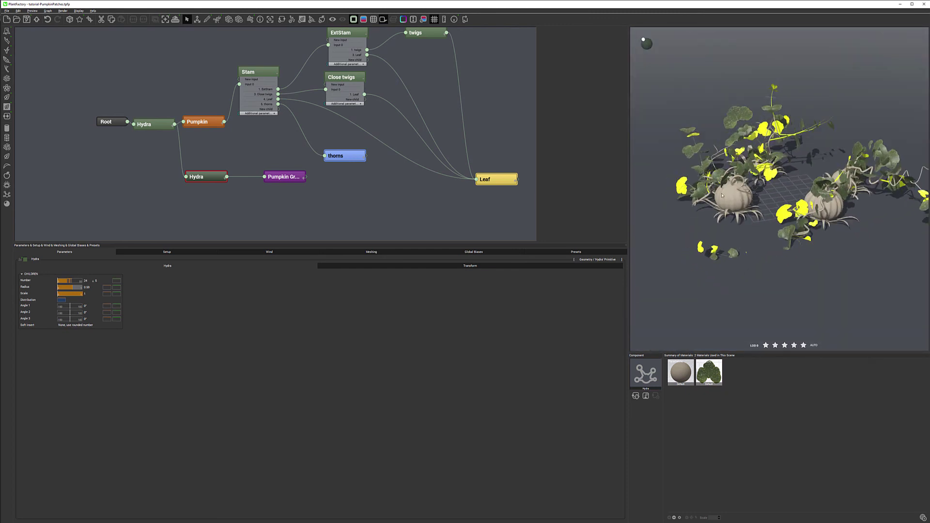
scroll(770, 199, "up", 5)
scroll(770, 199, "down", 2)
middle_click_drag(762, 200, 779, 189)
left_click_drag(752, 211, 744, 184)
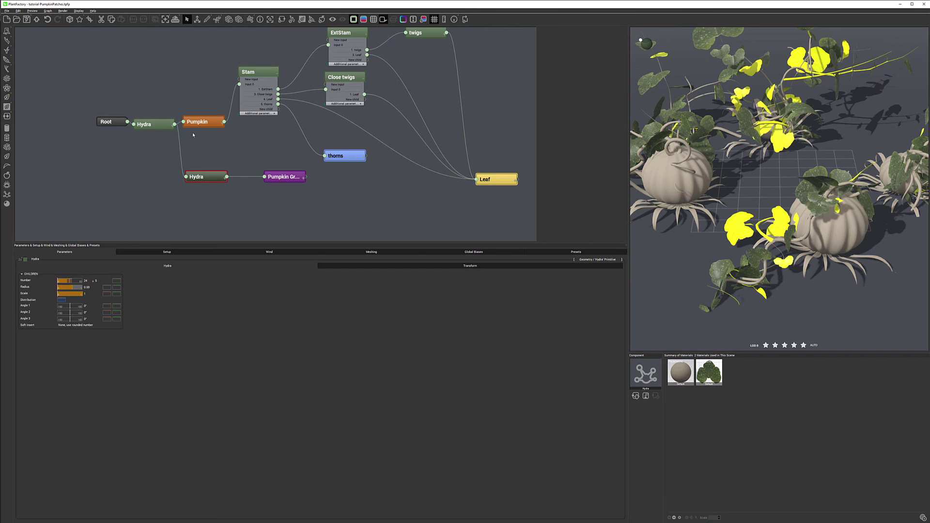
Switch to Filter Forge, select the Organic texture Pumpkin and examine its diffuse, bump, normal, specular, metalness and reflective occlusion channels and the channel configuration.
left_click(202, 122)
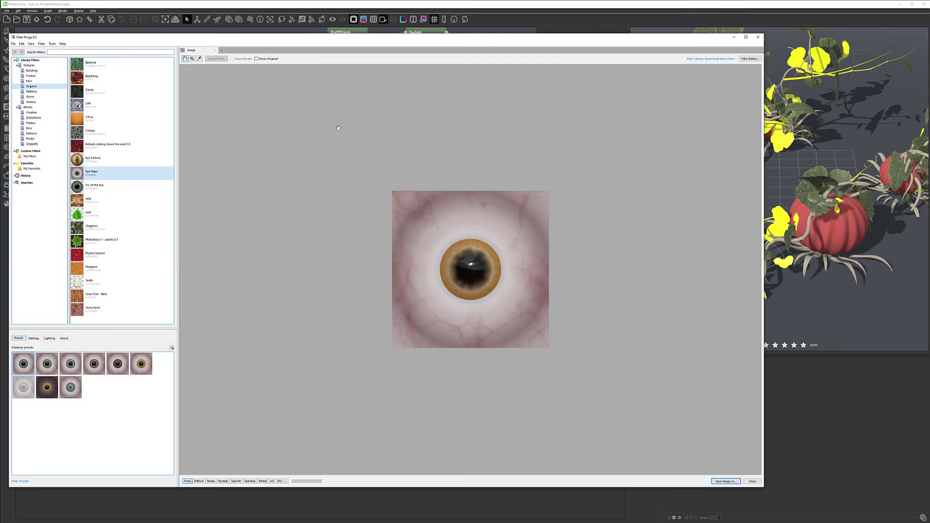
left_click(170, 270)
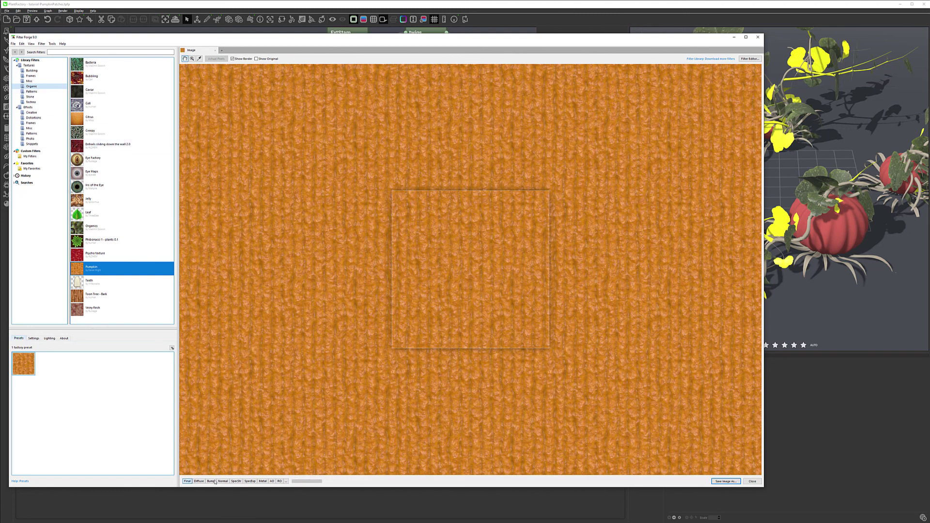
left_click(199, 482)
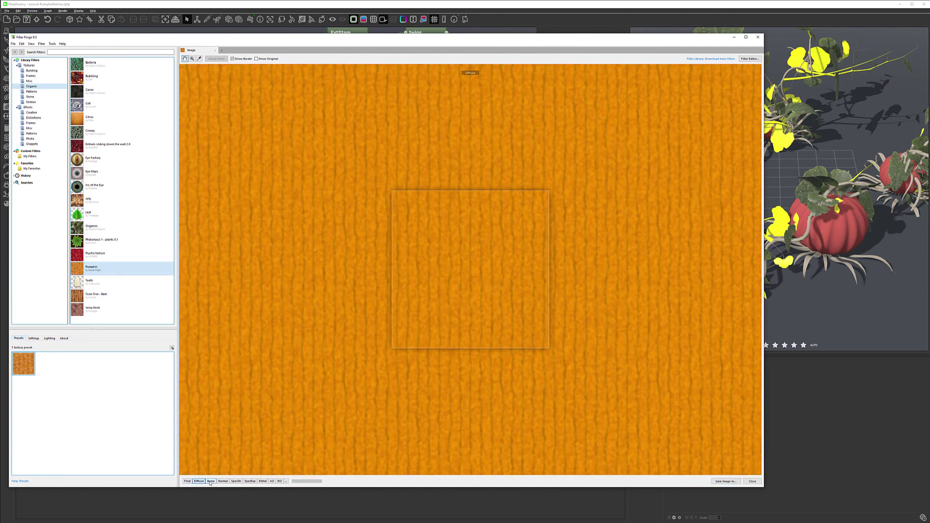
left_click(211, 481)
left_click(223, 482)
left_click(236, 482)
left_click(250, 482)
left_click(263, 482)
left_click(280, 482)
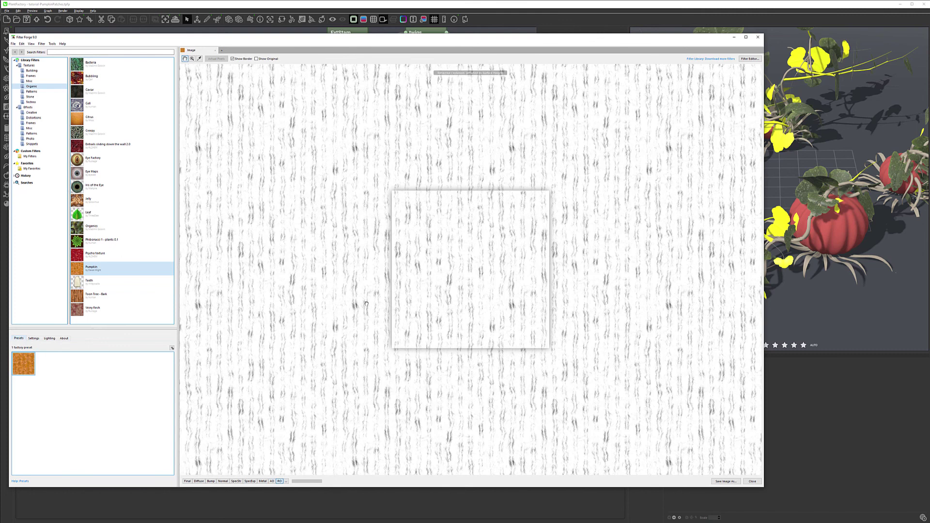
left_click(286, 482)
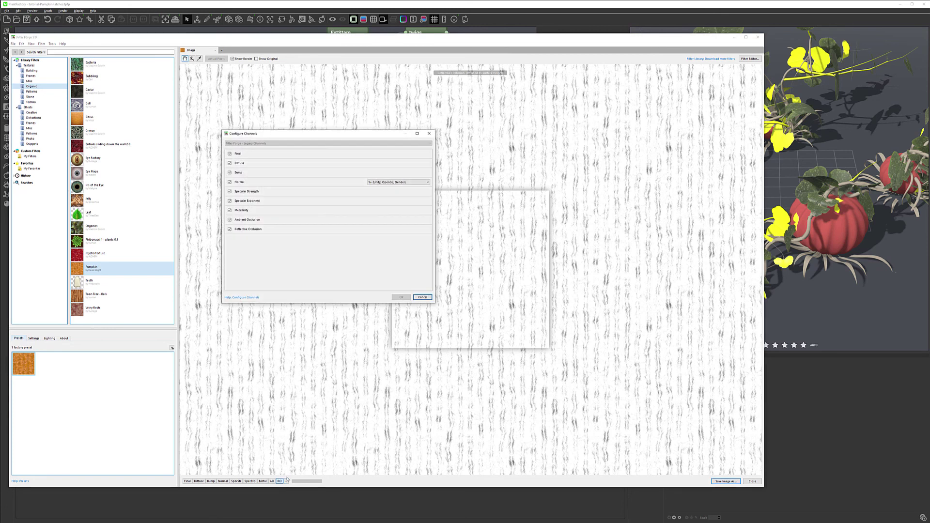
left_click(421, 297)
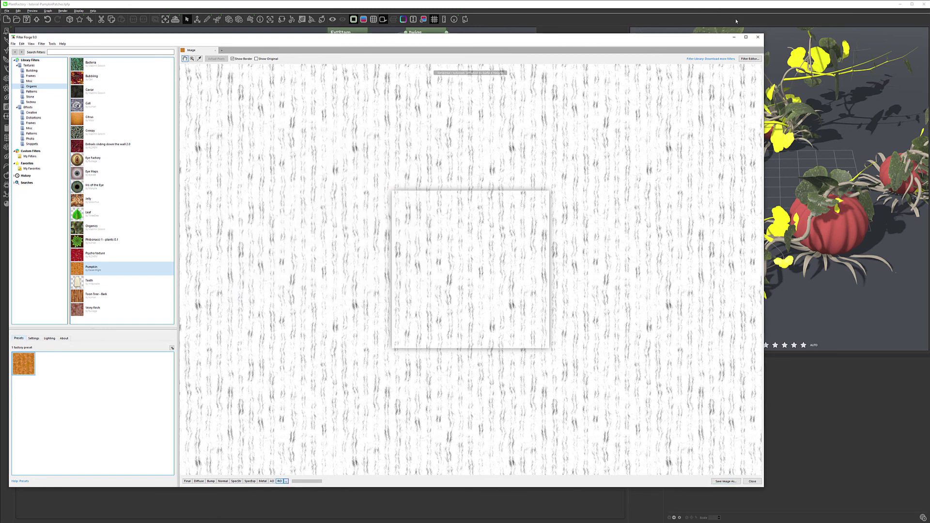
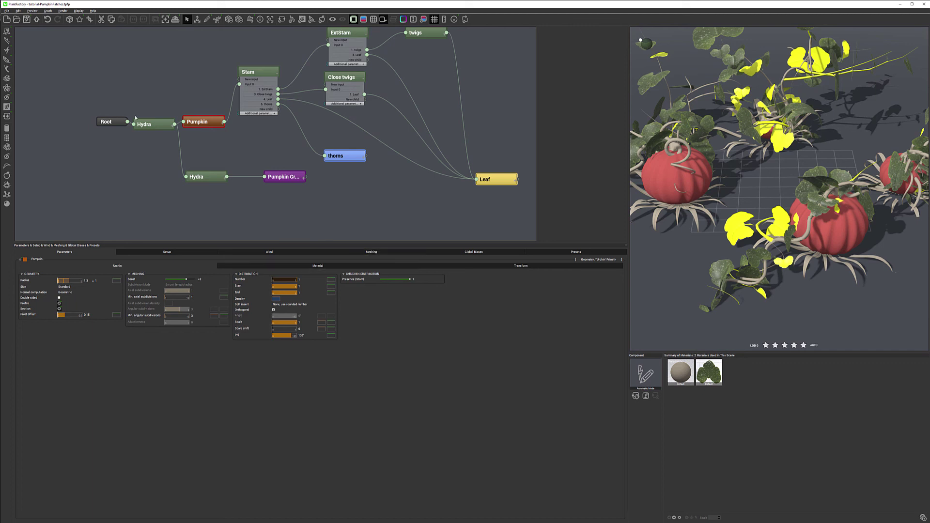
Move the Root node and the Hydra node connected to it farther away from the Pumpkin node in the graph.
left_click_drag(95, 134, 69, 141)
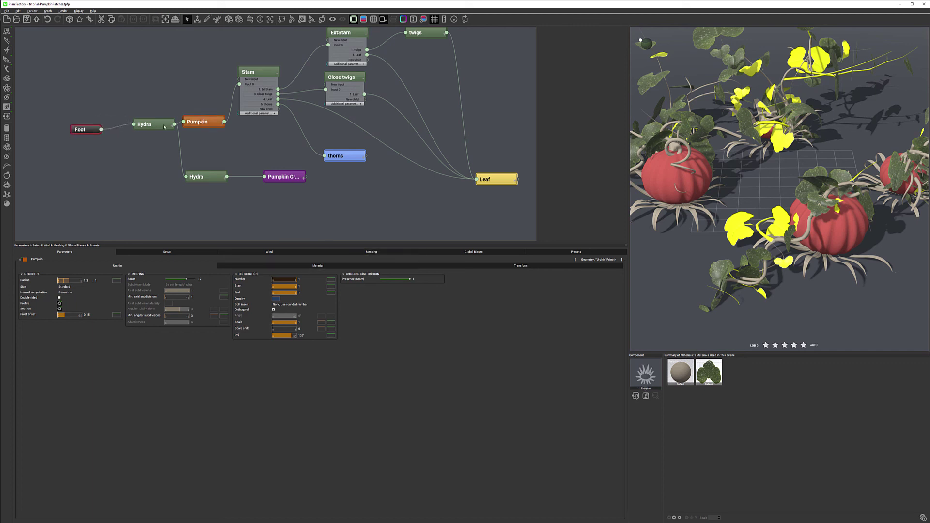
left_click(199, 177)
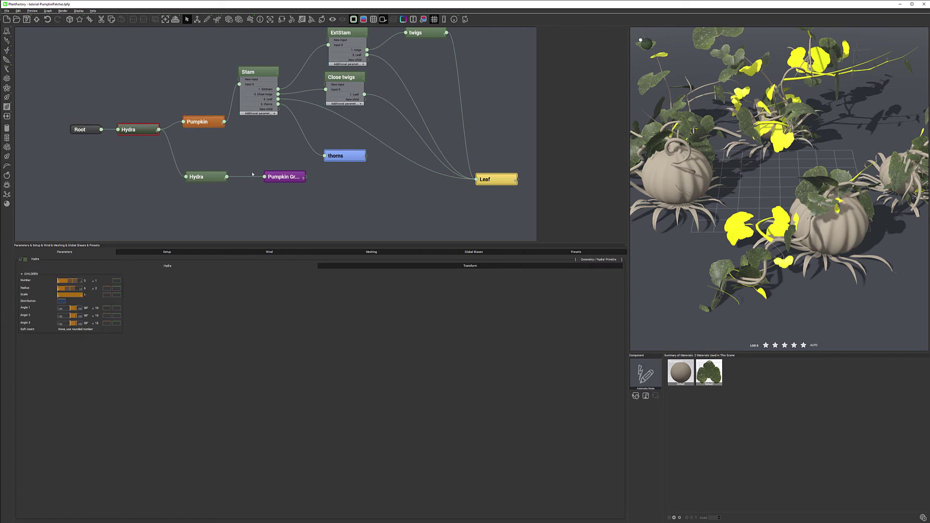
Open the Pumpkin node's material in the Advanced Material Editor and change its type to PBR material.
left_click(210, 122)
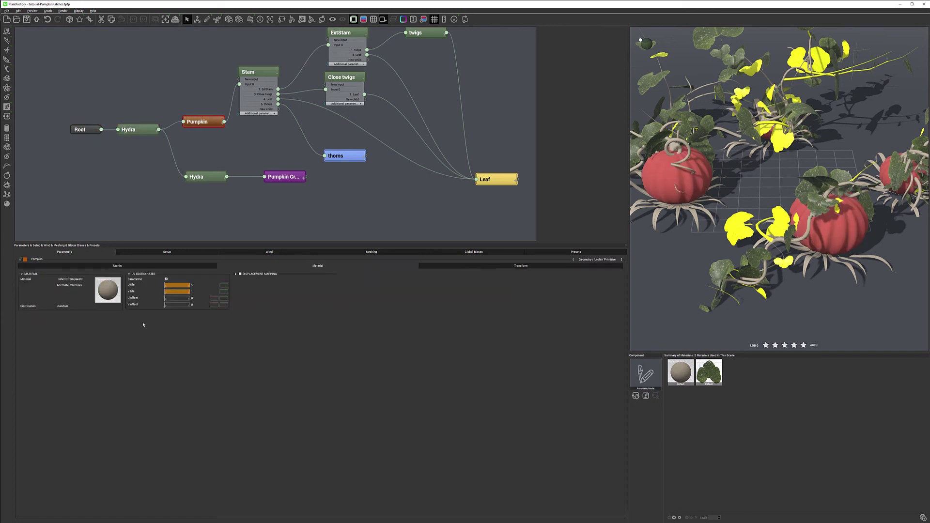
double_click(109, 289)
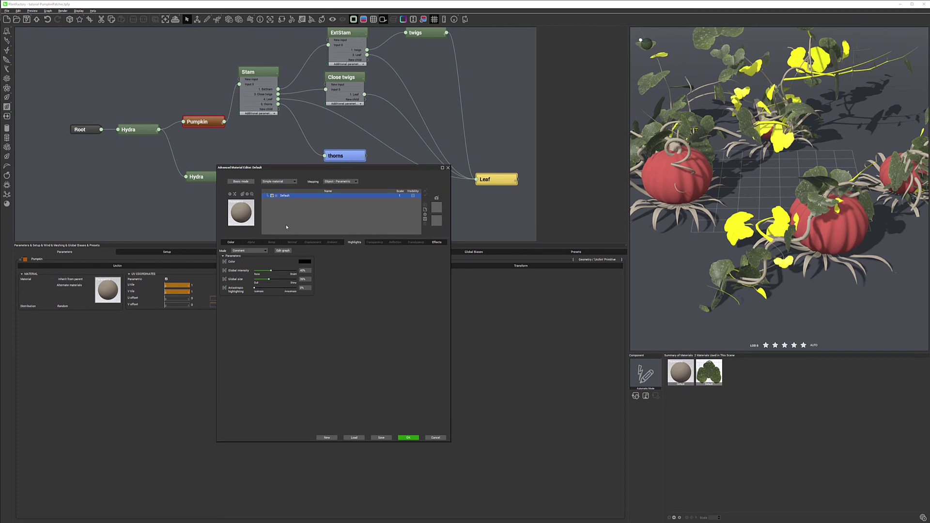
left_click(310, 196)
left_click(294, 182)
left_click(272, 190)
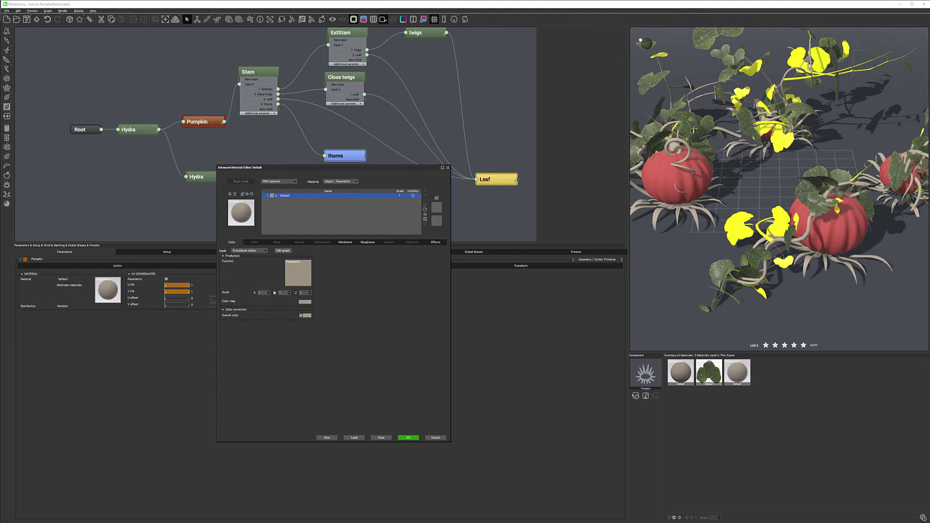
Set the material's color to a mapped picture using pumpking-image-diffuse.png, declining to use its alpha.
left_click(261, 251)
left_click(242, 258)
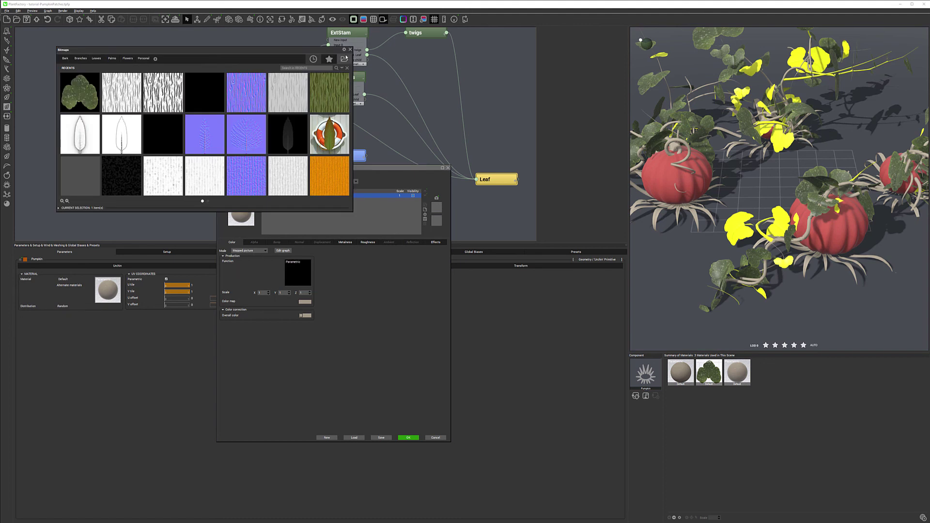
left_click(344, 58)
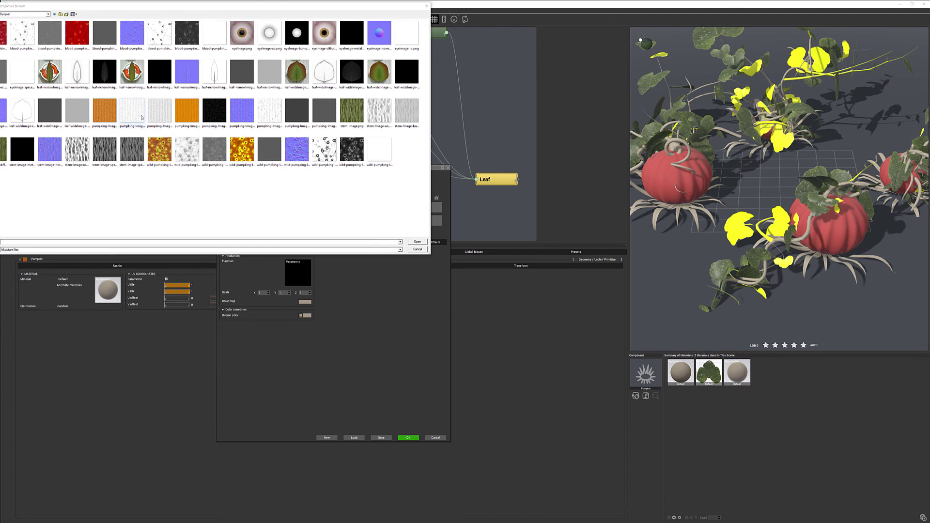
left_click(194, 114)
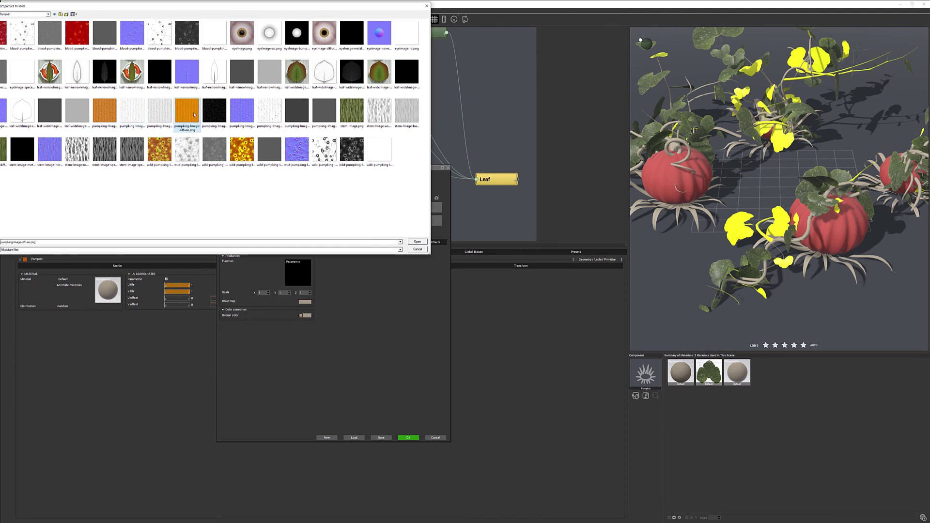
left_click(416, 242)
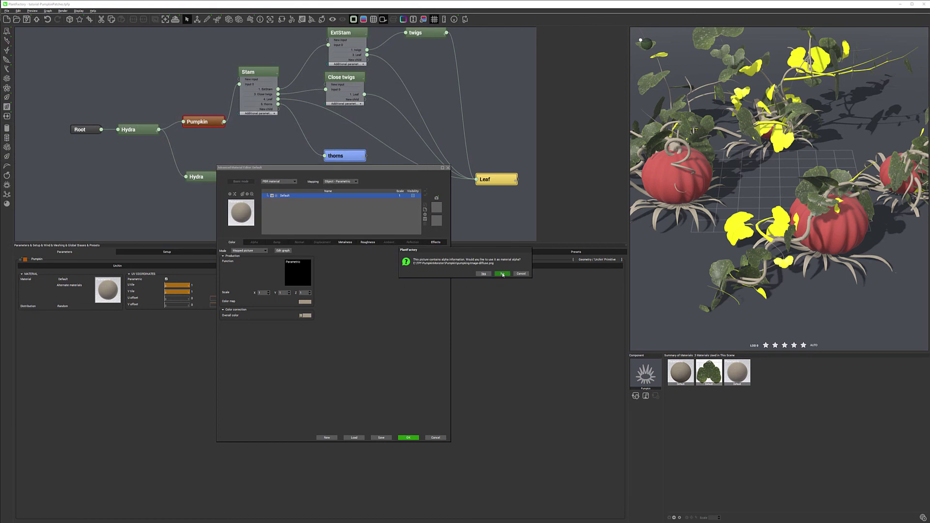
left_click(503, 274)
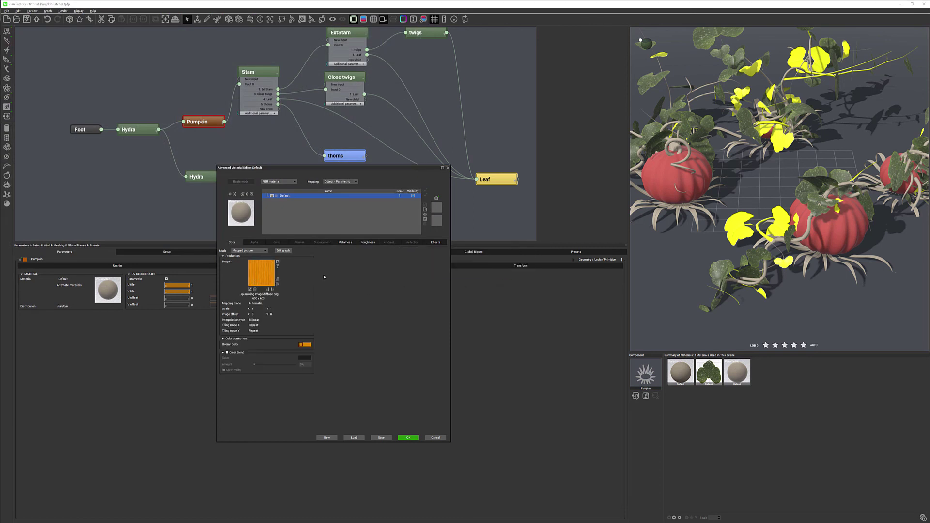
Set the material's bump to a mapped picture and load the pumpkin bump image from the Pumpkin folder, listing the files by details.
left_click(284, 242)
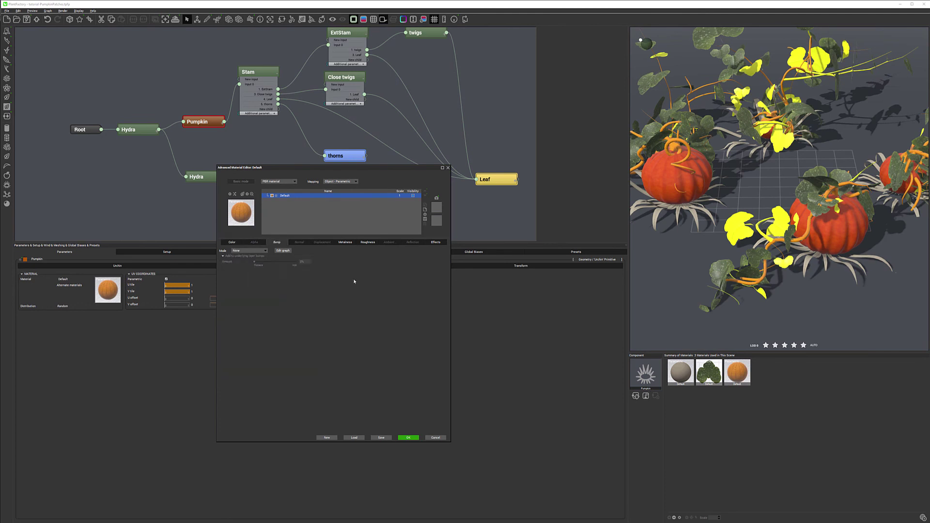
left_click(257, 251)
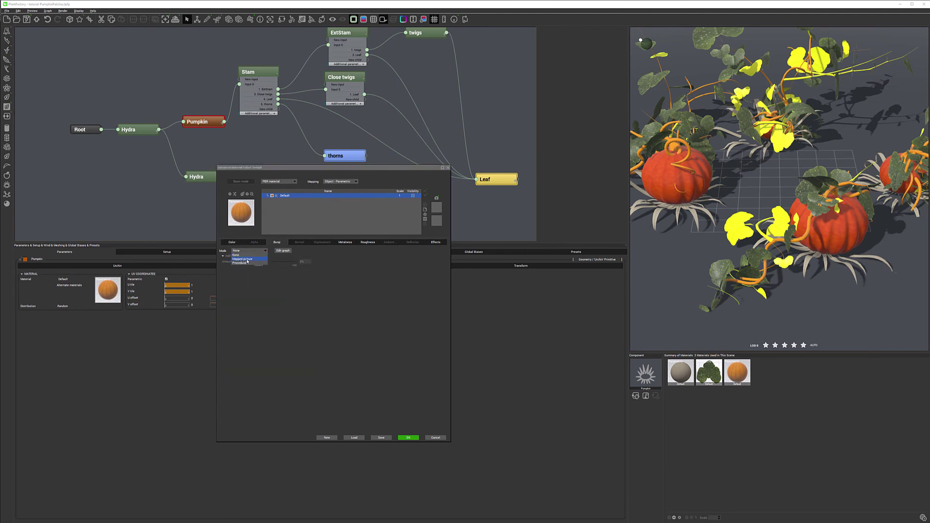
left_click(243, 259)
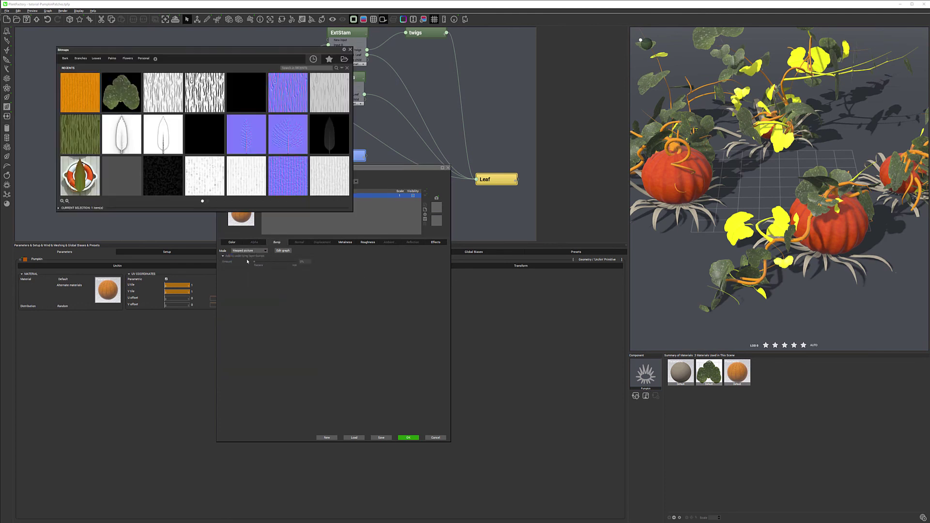
left_click(344, 60)
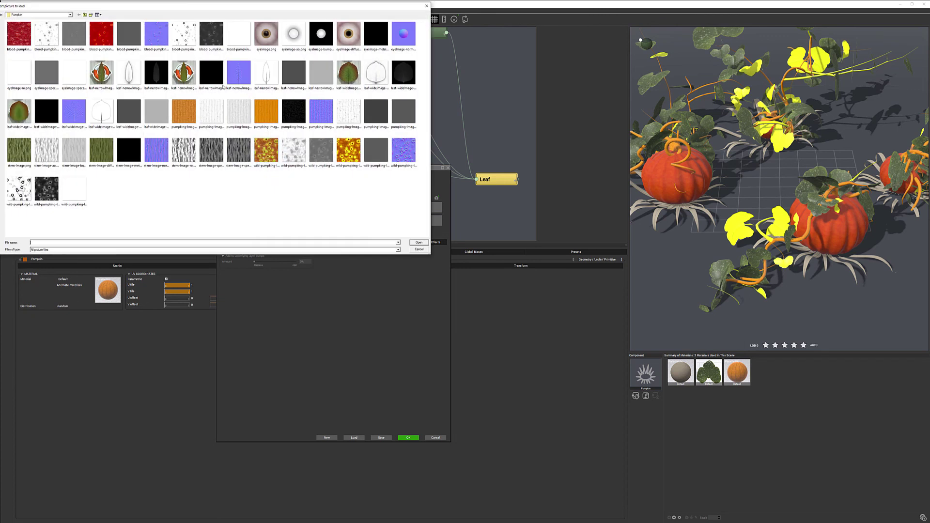
left_click(97, 15)
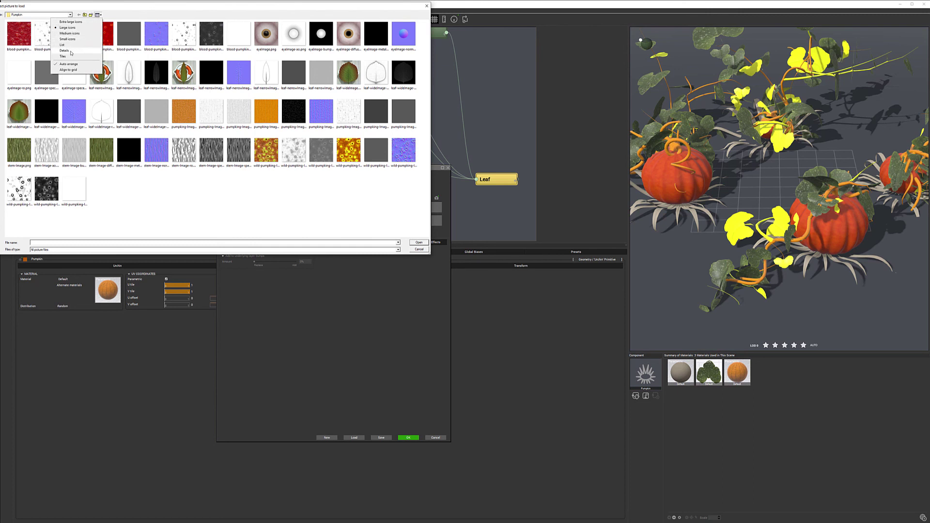
left_click(64, 51)
left_click_drag(46, 21, 102, 22)
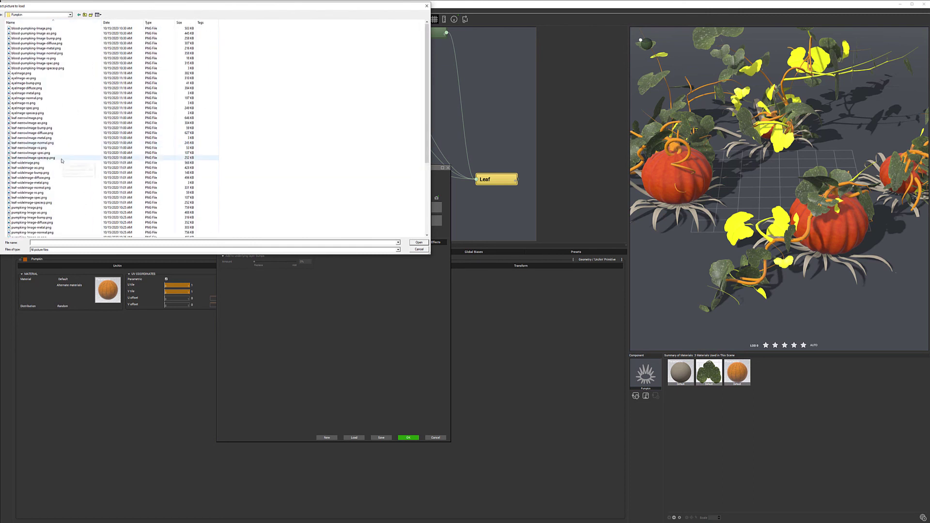
scroll(62, 160, "down", 4)
left_click(46, 158)
left_click(420, 243)
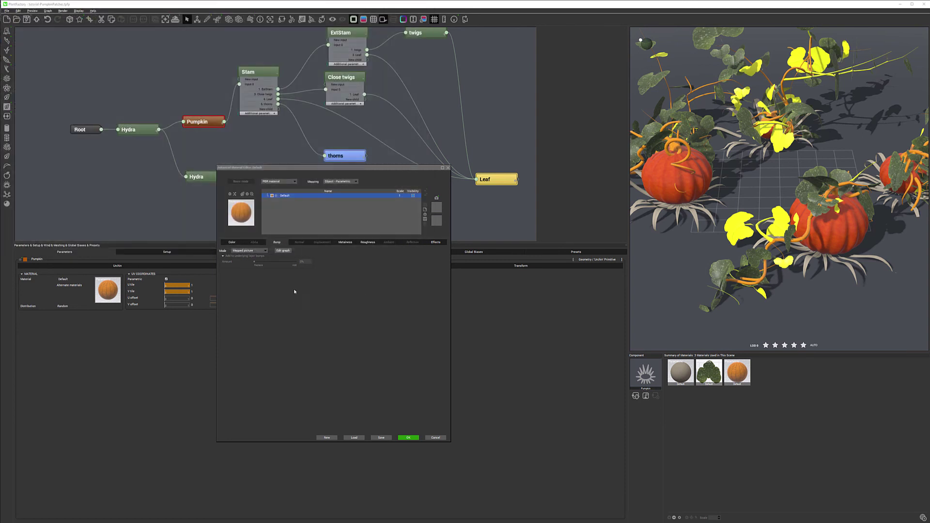
Set the pumpkin material's normal channel to a mapped picture using pumpking-image-normal.png.
left_click(299, 243)
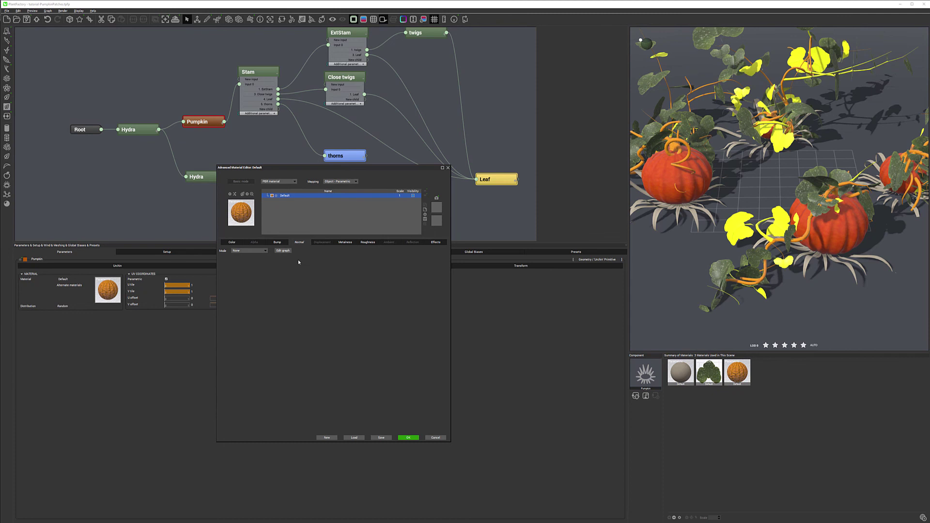
left_click(260, 251)
left_click(248, 259)
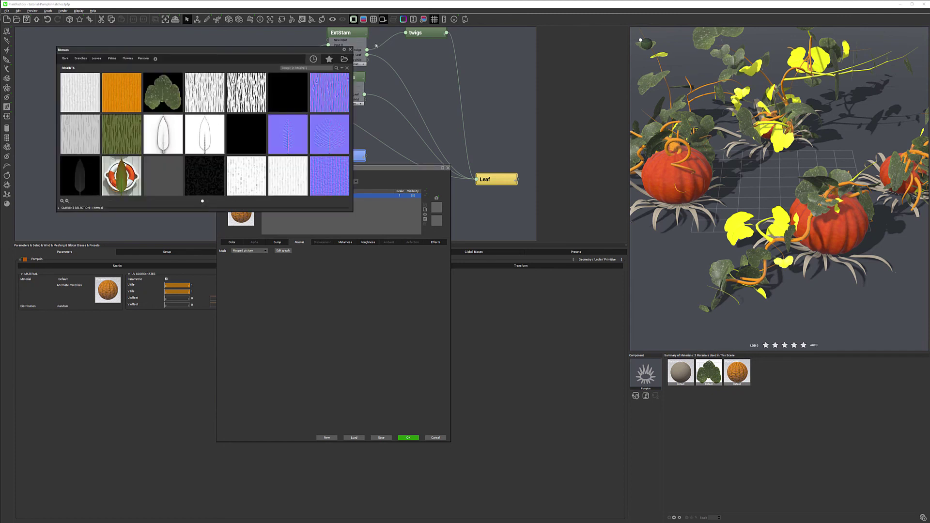
left_click(344, 59)
scroll(46, 160, "down", 2)
left_click(50, 203)
left_click(419, 243)
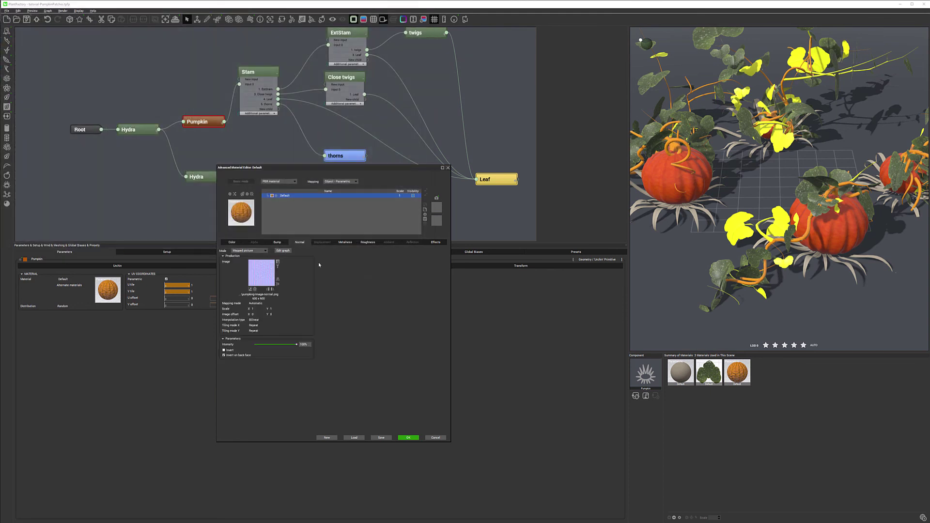
Set the pumpkin material's metalness to a mapped picture using pumpking-image-metal.png.
left_click(345, 242)
left_click(248, 250)
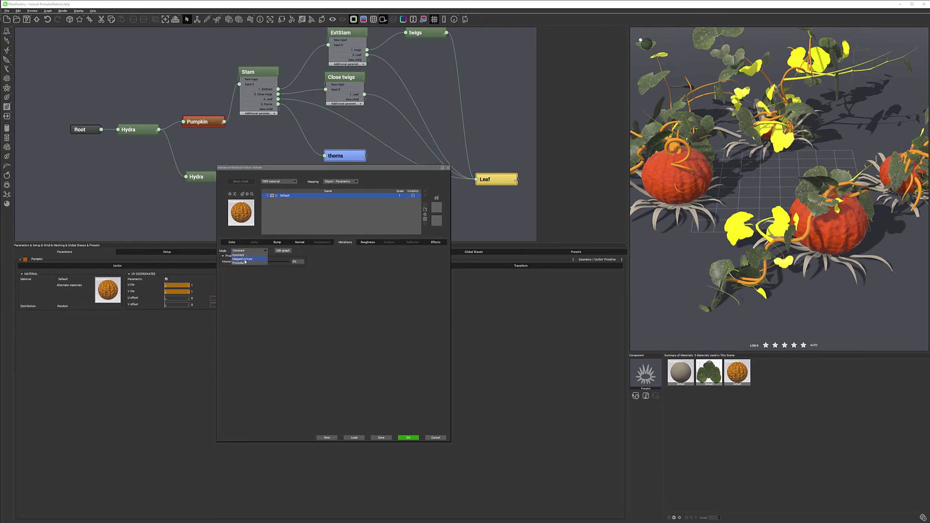
left_click(244, 260)
left_click(344, 58)
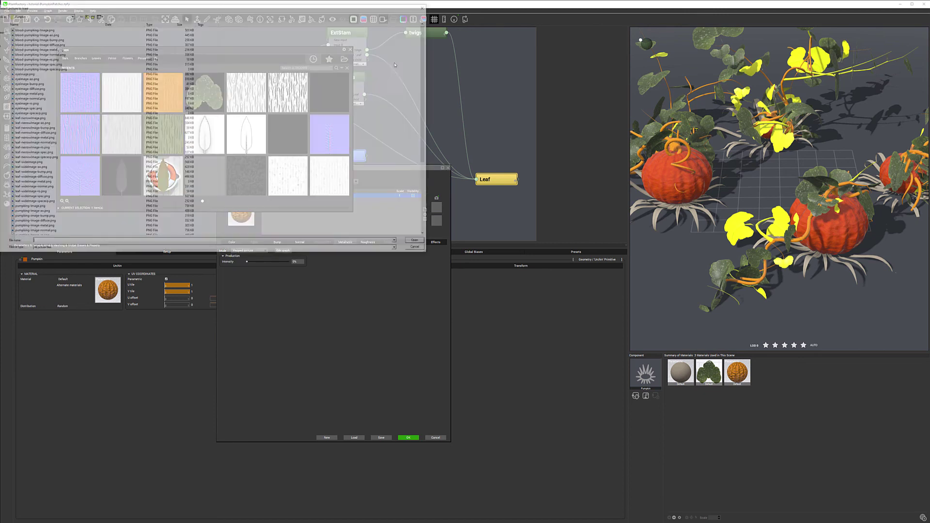
scroll(96, 158, "down", 2)
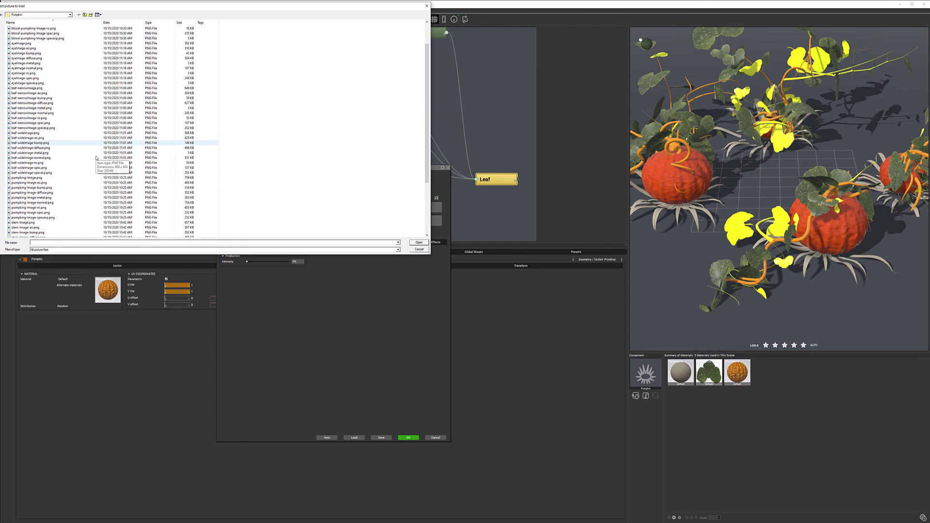
double_click(59, 198)
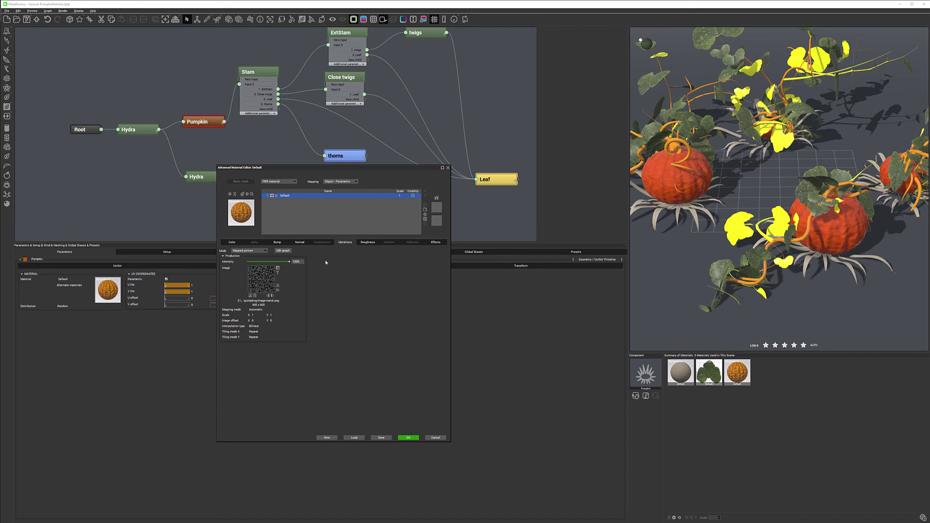
Set the pumpkin material's roughness to a mapped picture using pumpking-image-ro.png.
left_click(369, 242)
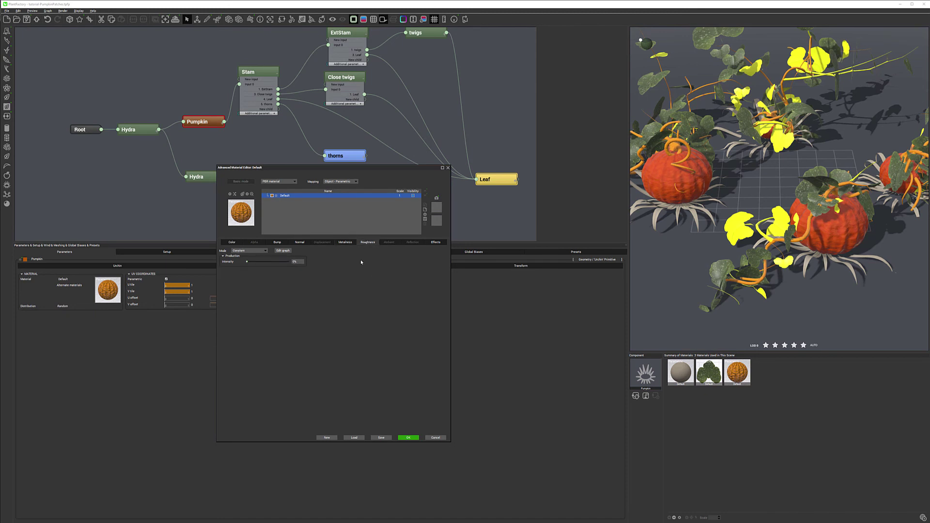
left_click(262, 251)
left_click(246, 259)
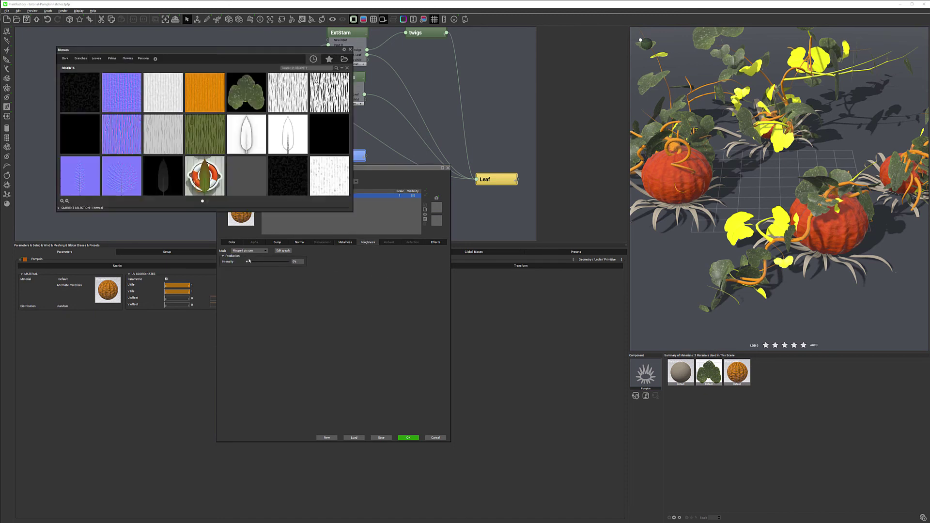
left_click(345, 59)
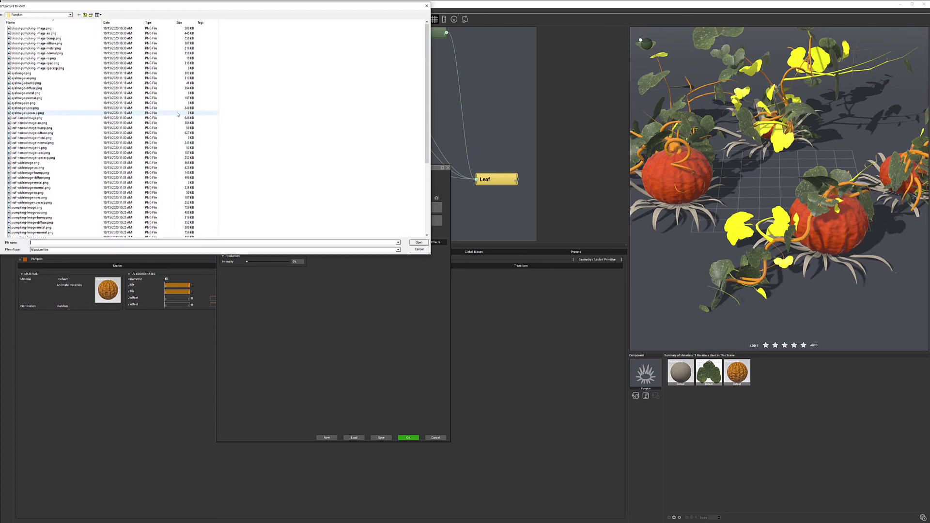
scroll(58, 185, "down", 1)
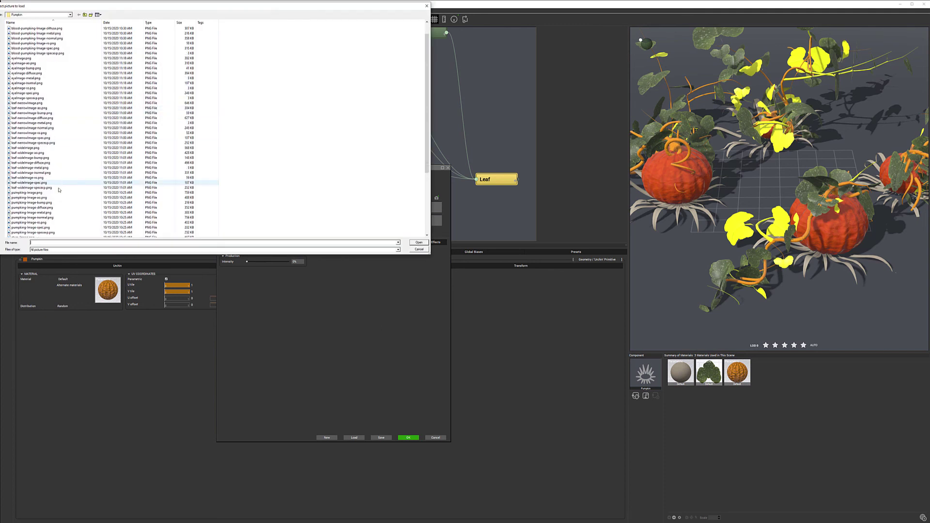
left_click(49, 223)
left_click(419, 242)
Set the pumpkin material's ambient occlusion to a mapped picture using pumpking-image-ao.png and accept the material.
left_click(393, 243)
left_click(264, 251)
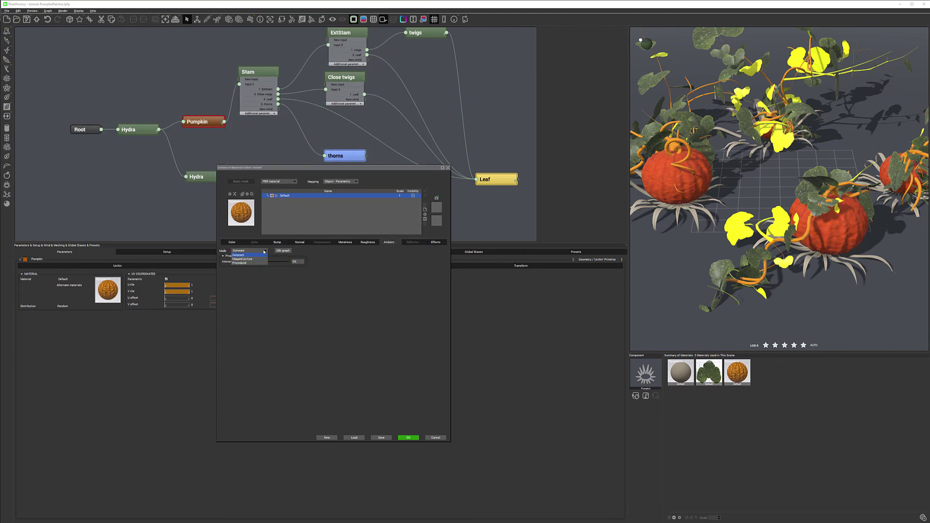
left_click(253, 260)
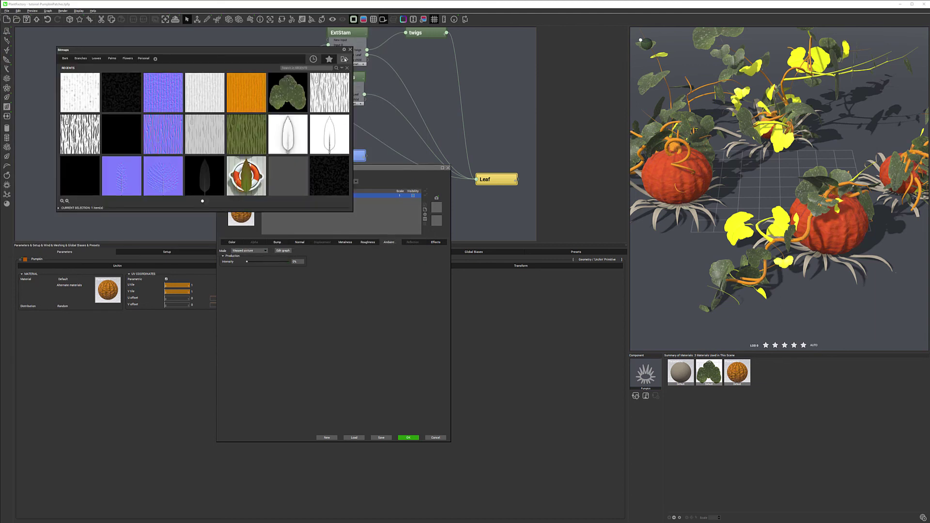
left_click(345, 59)
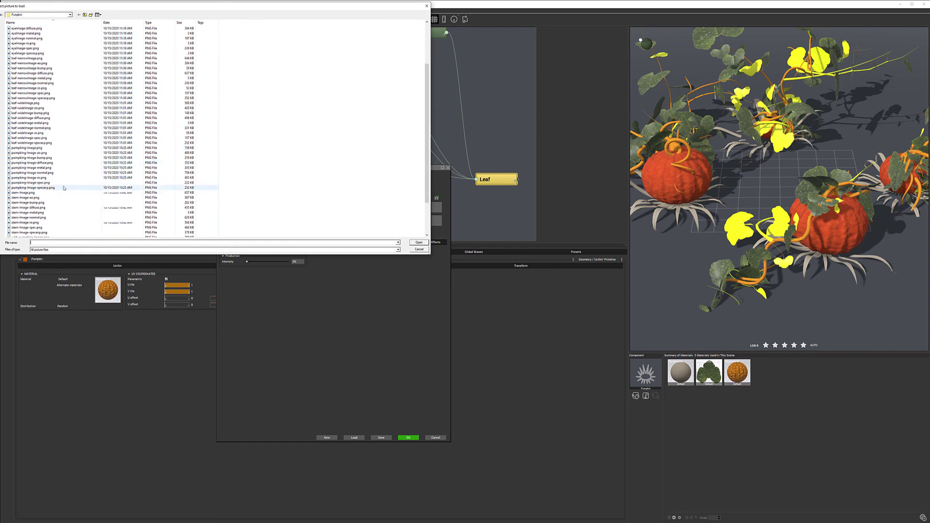
left_click(53, 153)
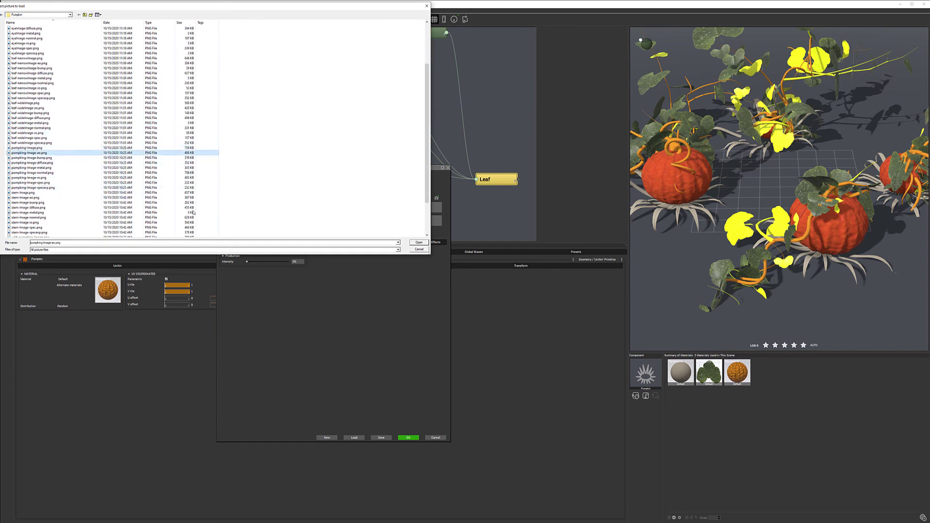
left_click(418, 242)
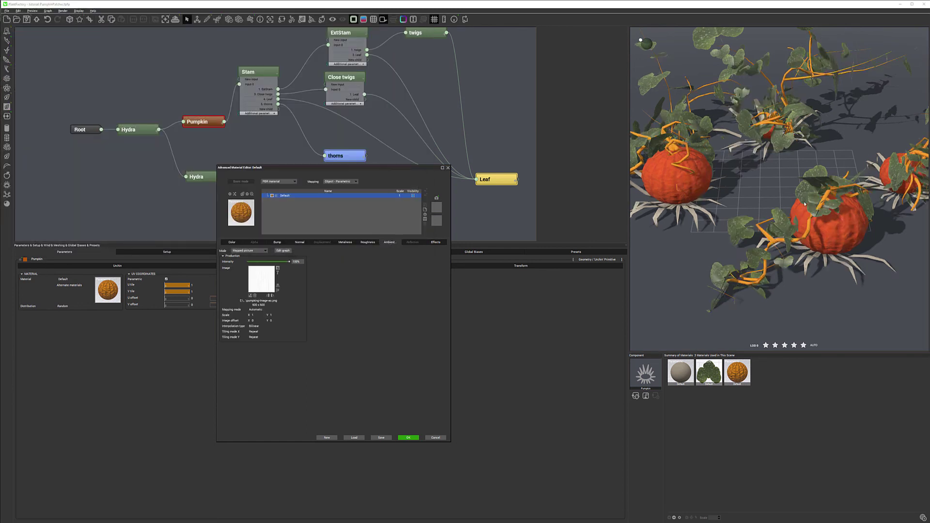
left_click(808, 212)
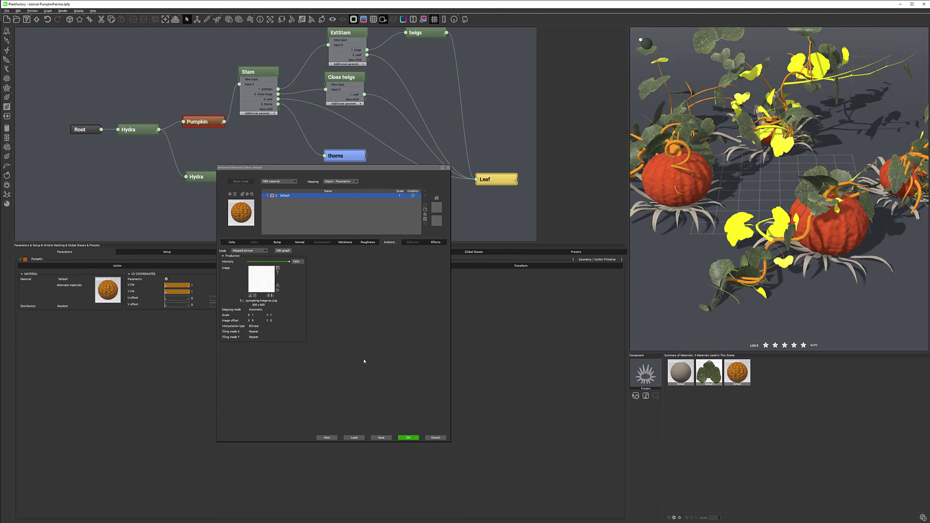
left_click(409, 438)
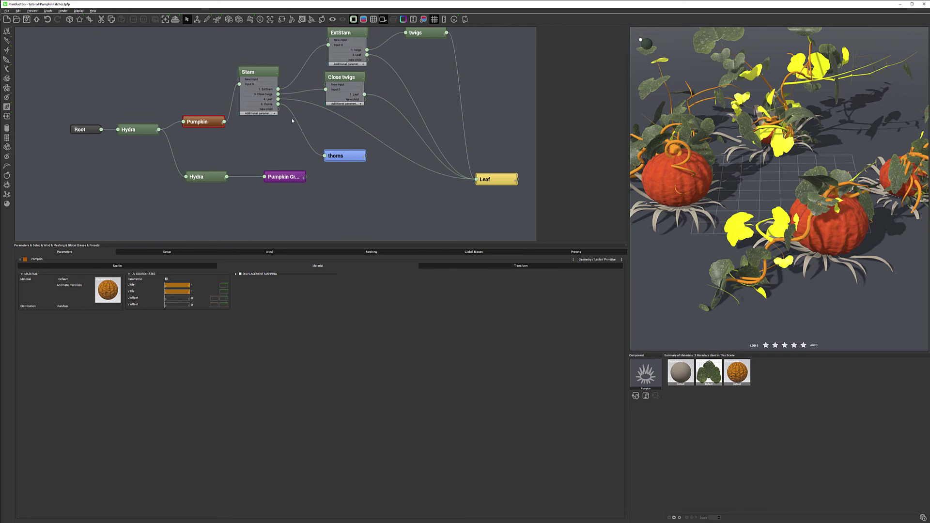
Select the Stam node and open its segment body material in the Advanced Material Editor.
left_click(712, 126)
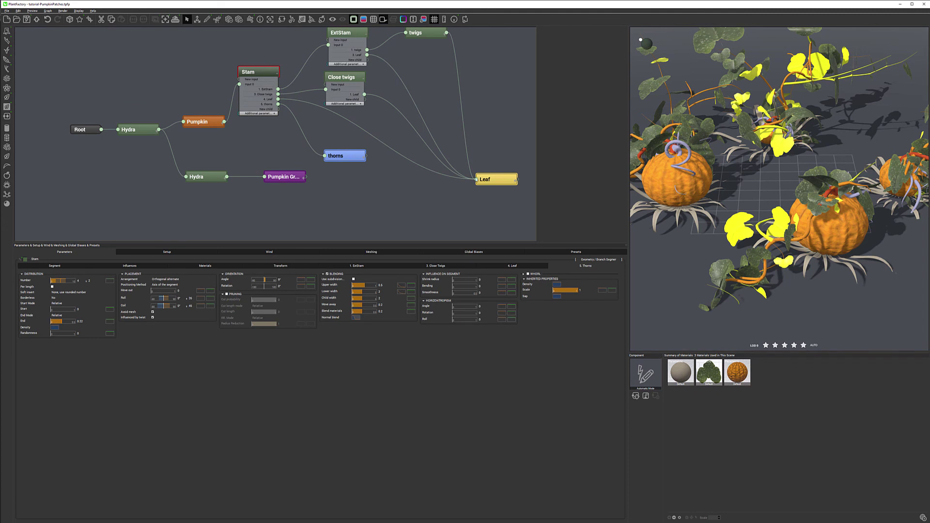
left_click(205, 266)
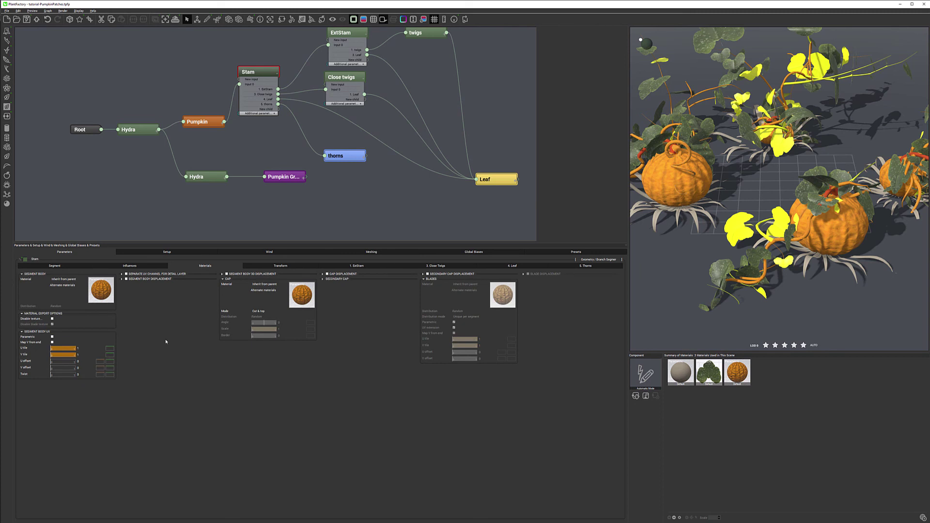
left_click(83, 280)
left_click(105, 297)
double_click(102, 290)
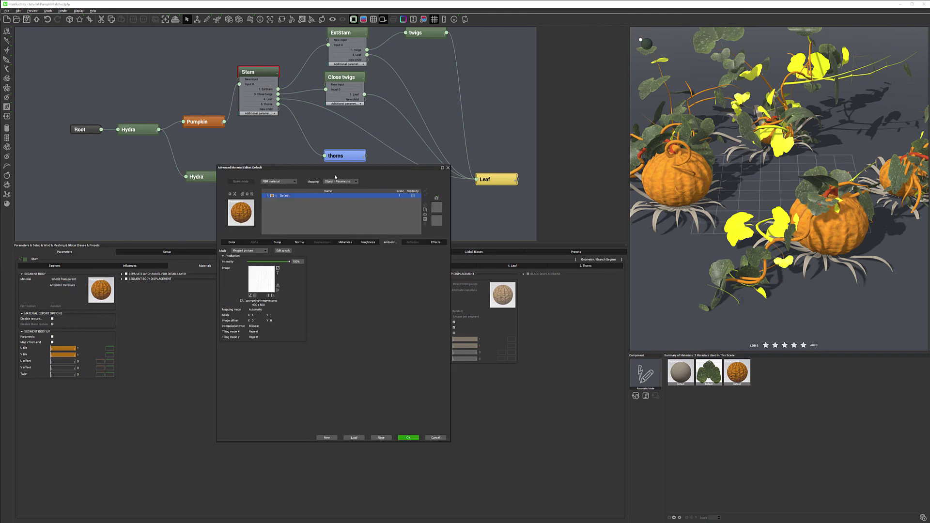
Replace the color picture of the Stam segment body material with stem-image-diffuse.png from the Pumpkin folder.
left_click(229, 242)
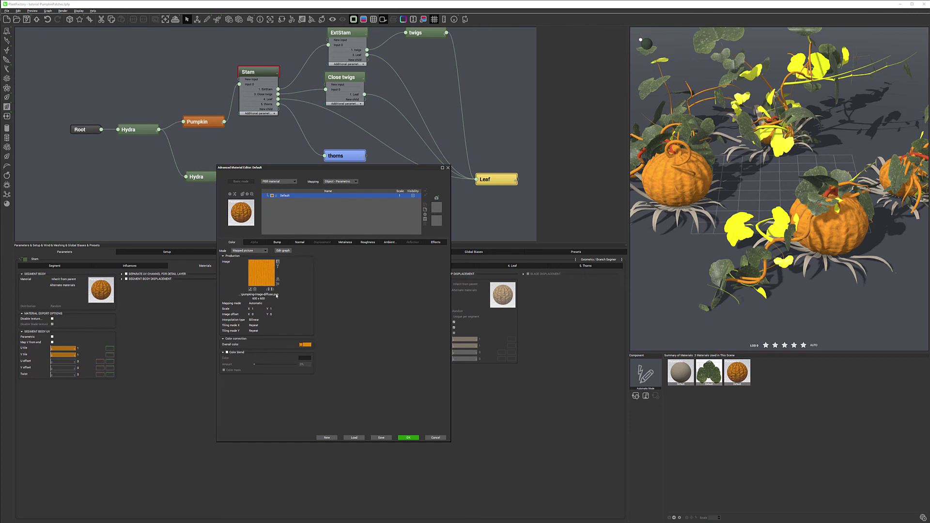
left_click(249, 290)
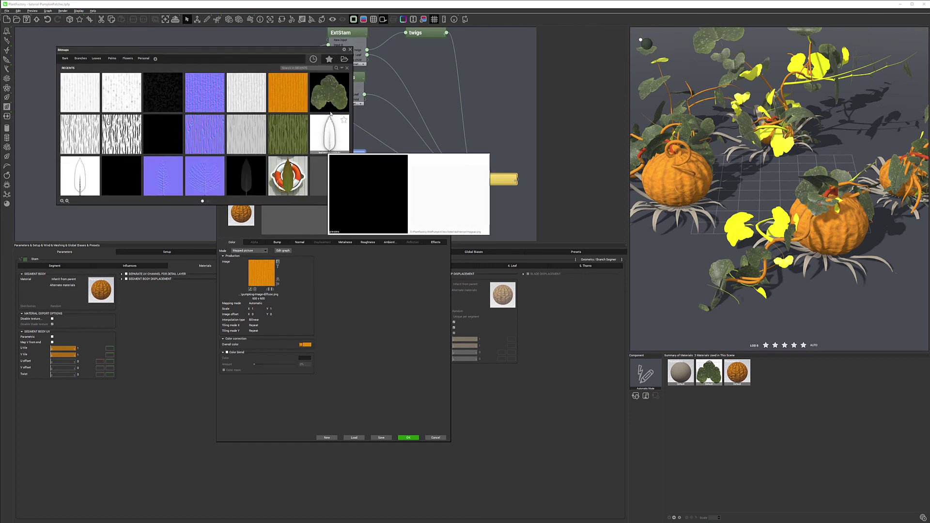
left_click(344, 59)
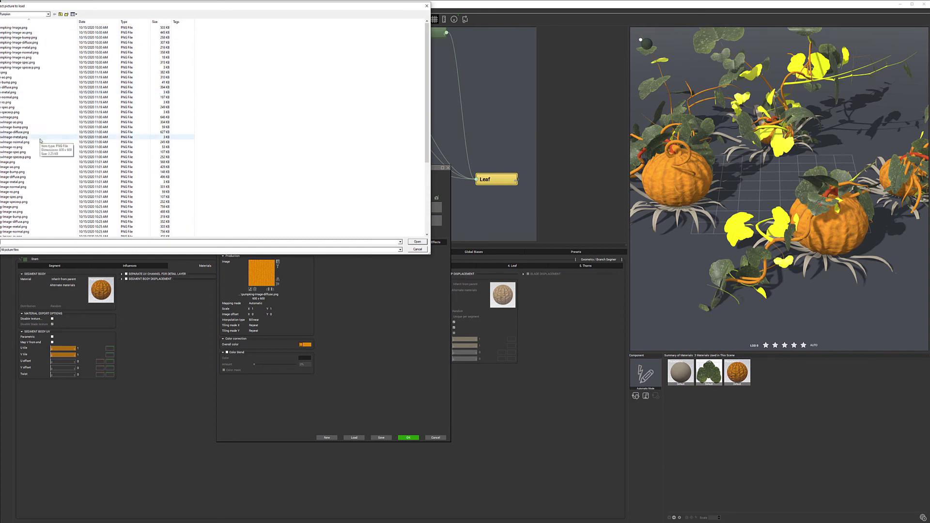
scroll(39, 145, "down", 5)
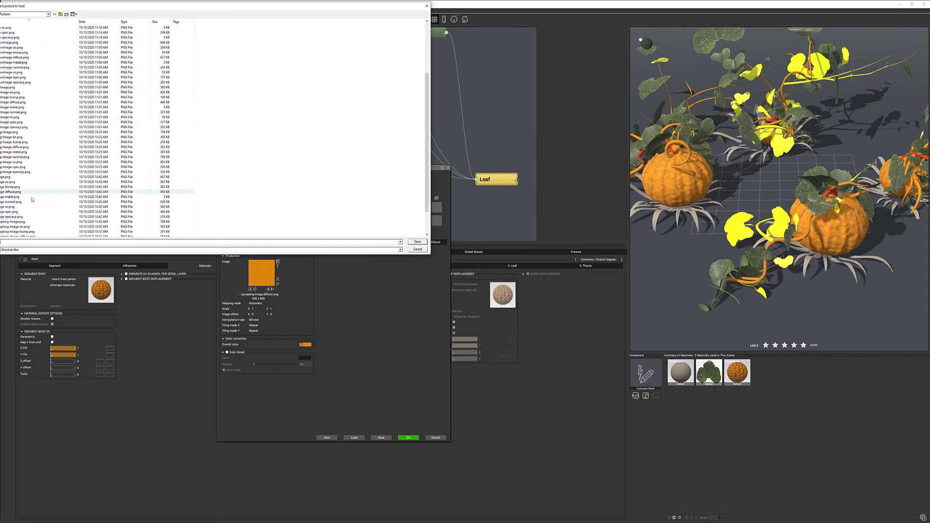
left_click(25, 192)
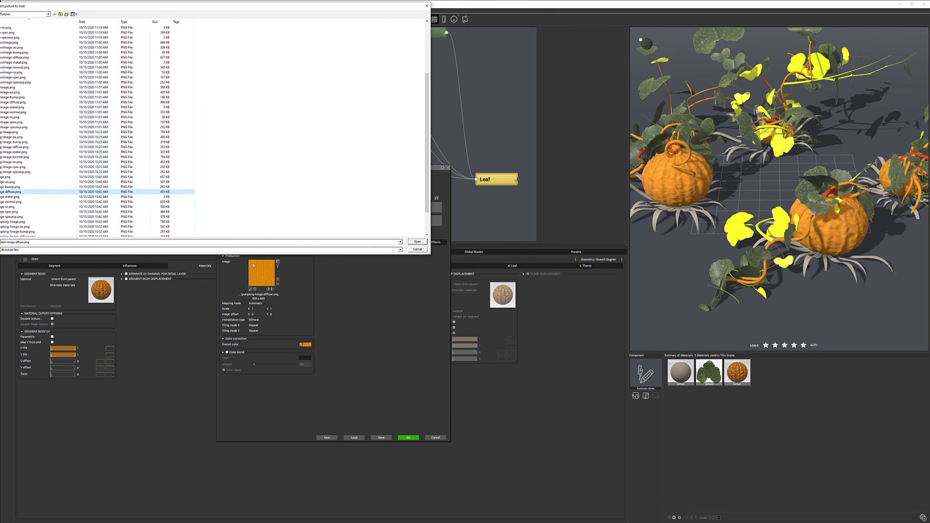
left_click(417, 242)
left_click(503, 274)
Replace the bump picture of the Stam material with stem-image-bump.png.
left_click(281, 243)
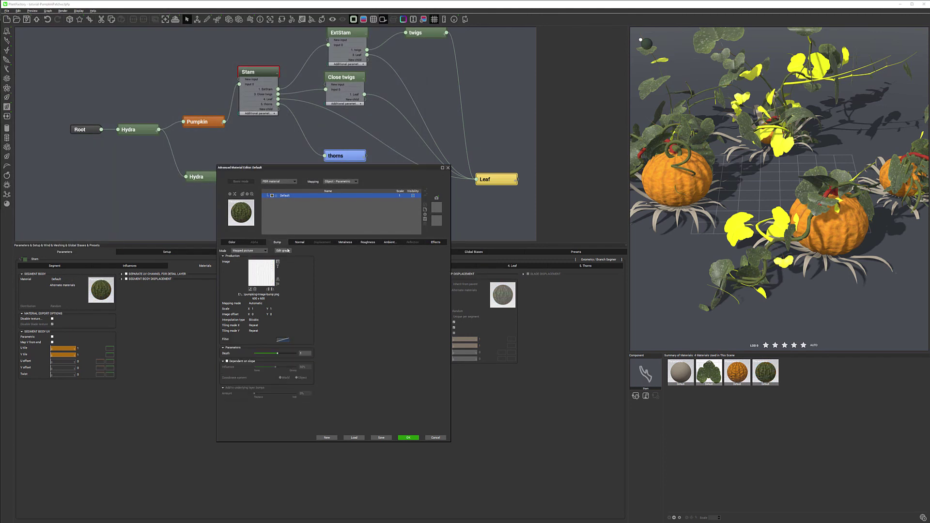
left_click(250, 290)
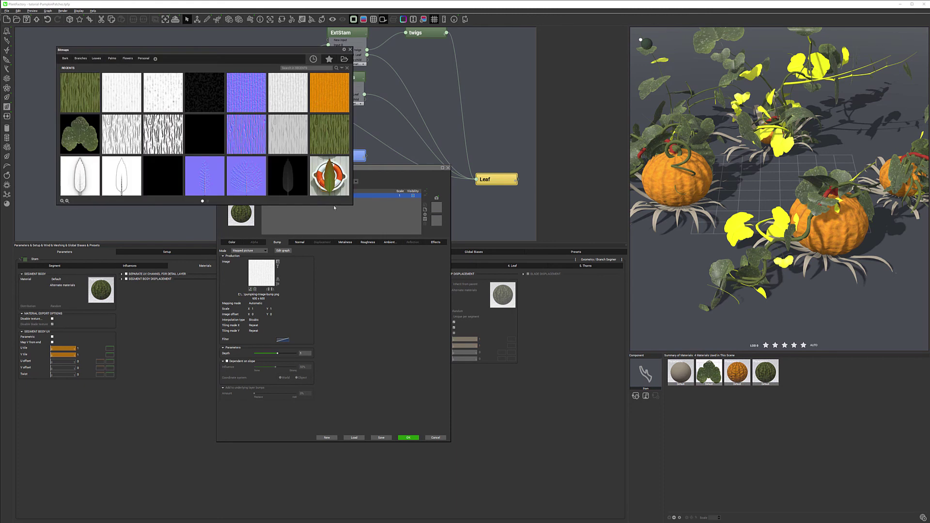
left_click(346, 58)
scroll(146, 122, "down", 6)
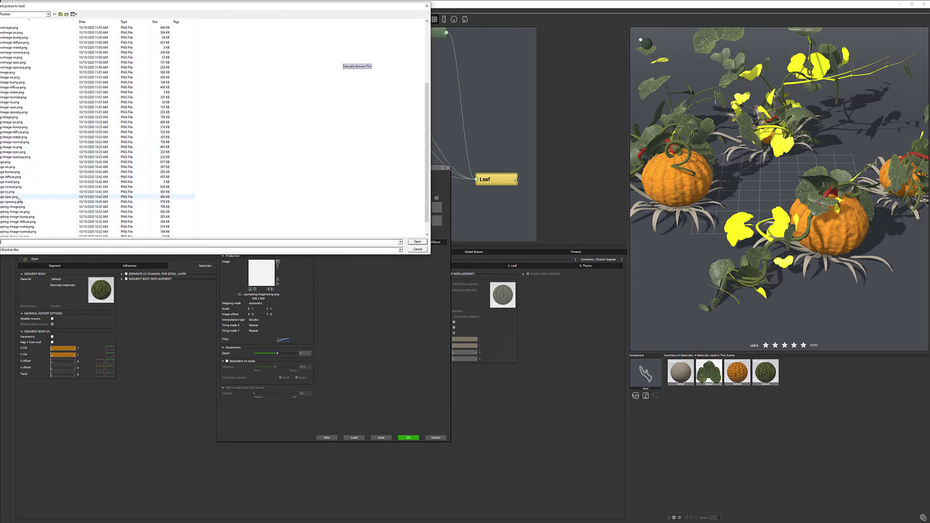
left_click(17, 172)
left_click(417, 241)
Replace the normal picture of the Stam material with stem-image-normal.png.
left_click(299, 241)
left_click(250, 289)
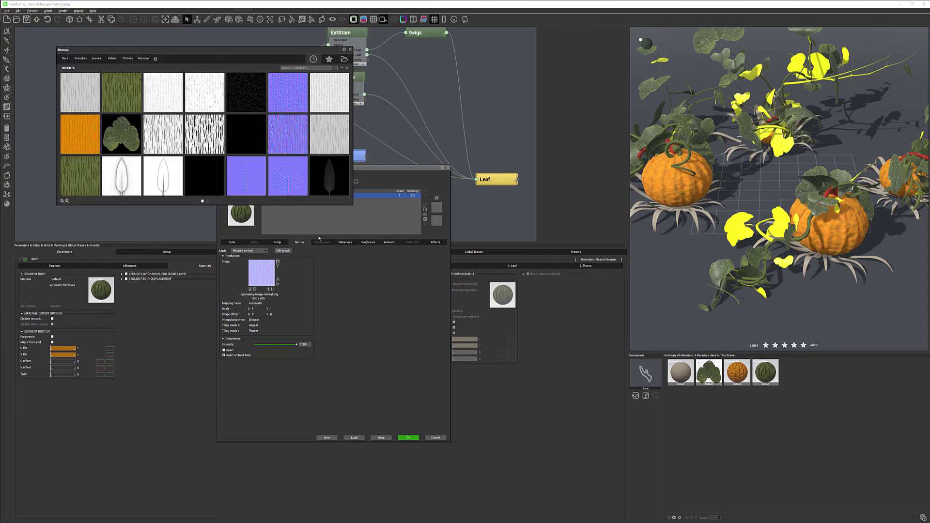
left_click(345, 59)
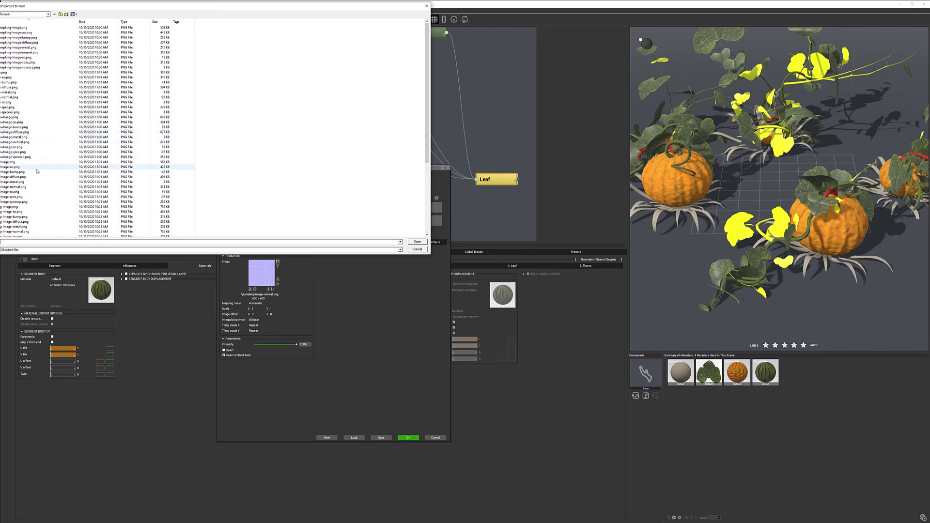
left_click(12, 171)
left_click(417, 241)
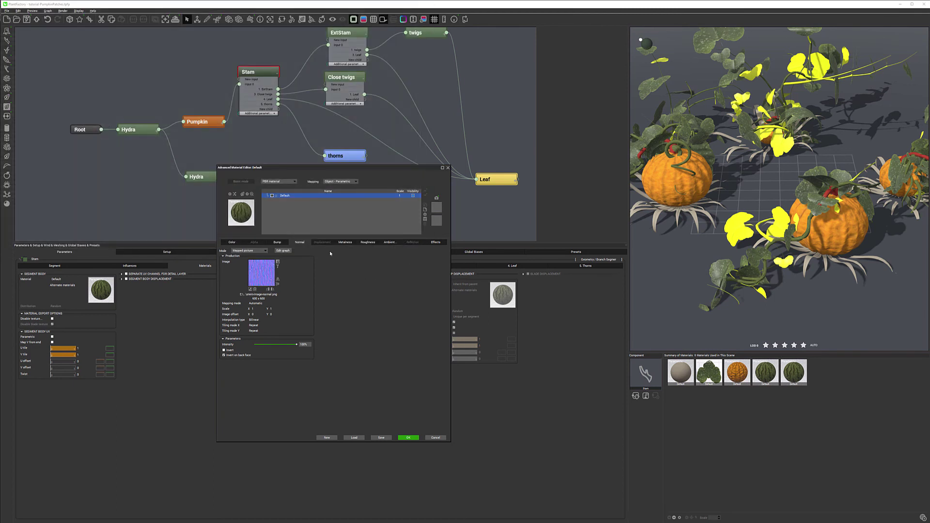
Replace the metalness picture of the Stam material with stem-image-metal.png.
left_click(346, 242)
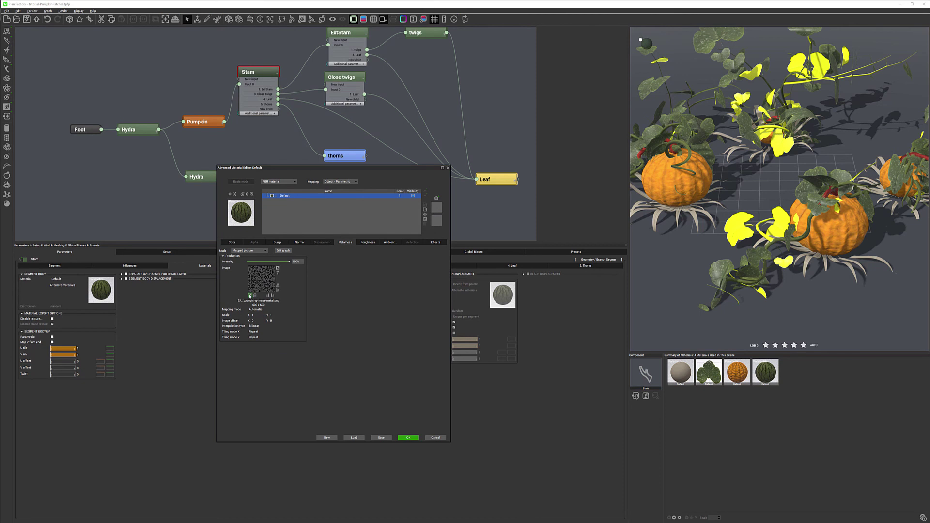
left_click(250, 295)
left_click(344, 59)
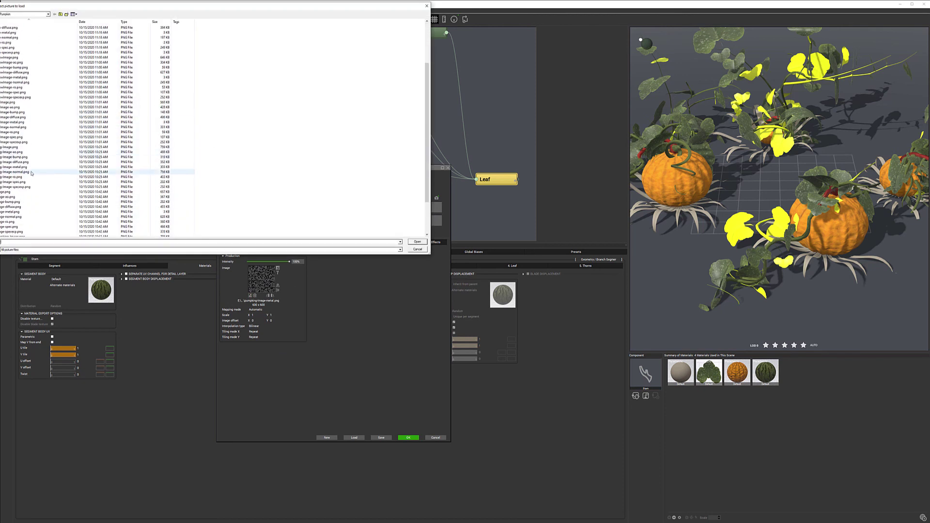
left_click_drag(271, 7, 301, 31)
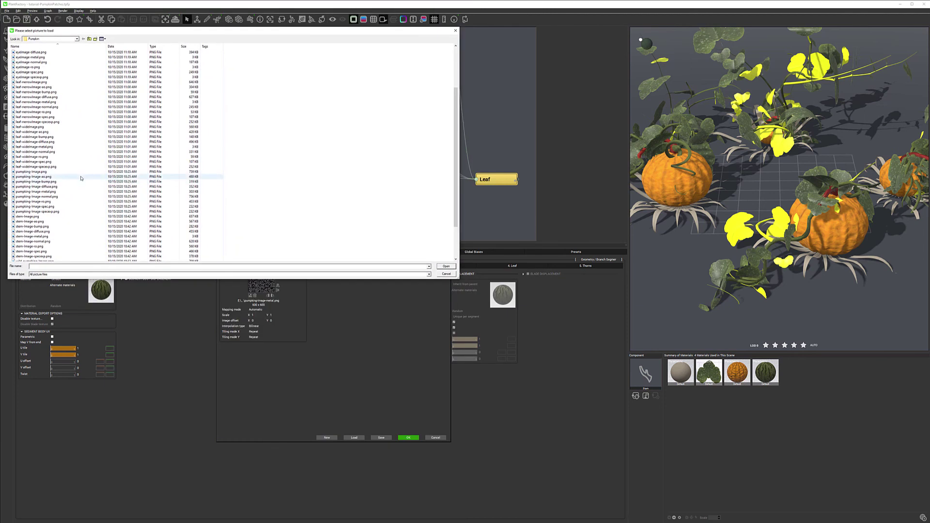
left_click(50, 236)
left_click(442, 267)
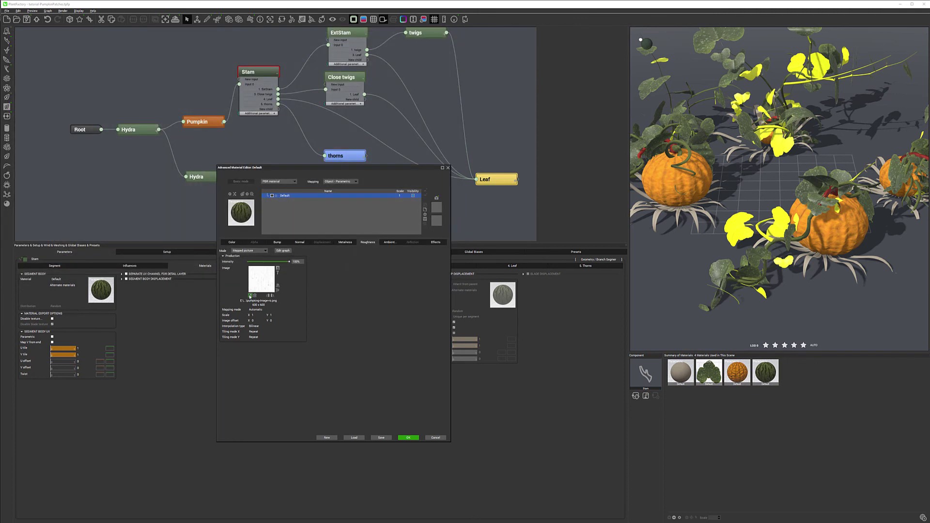
Replace the roughness picture of the Stam material with stem-image-ro.png.
left_click(250, 296)
left_click(345, 59)
scroll(73, 191, "down", 1)
scroll(72, 193, "down", 2)
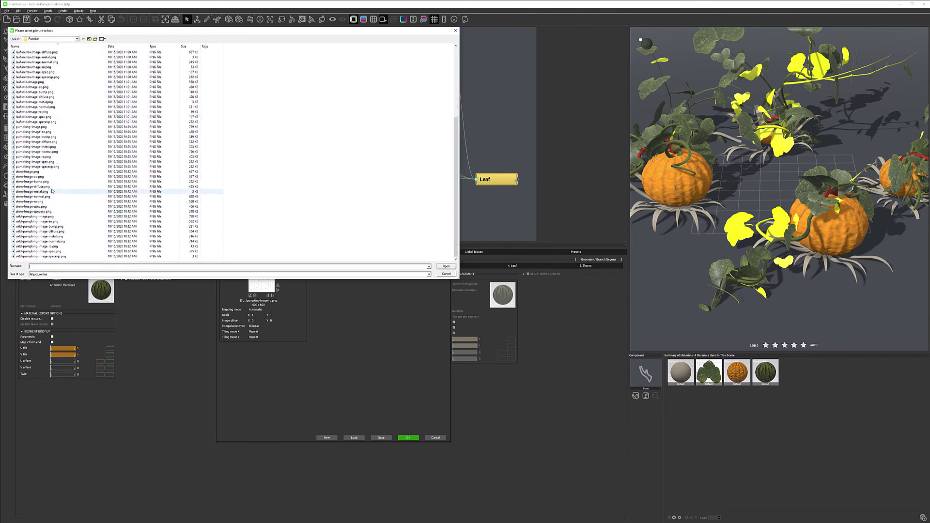
left_click(49, 201)
left_click(447, 266)
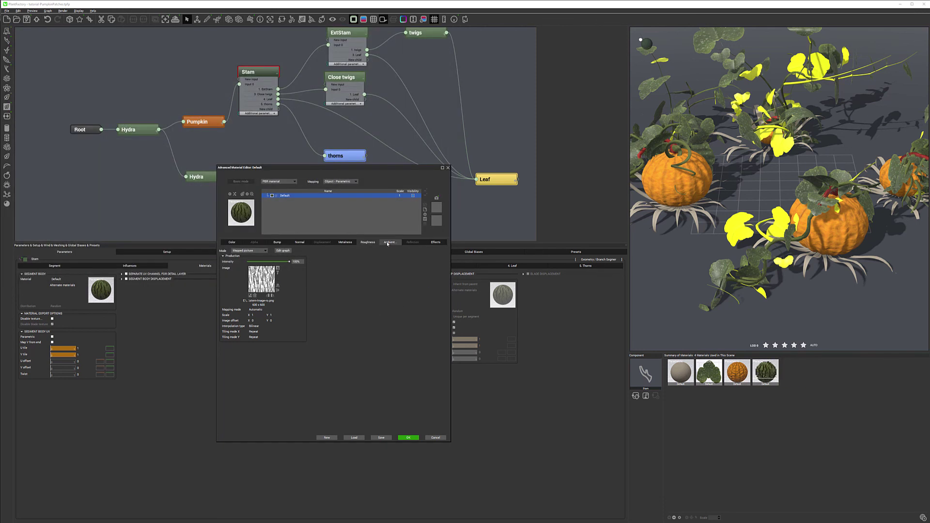
Replace the ambient picture of the Stam material with stem-image-ao.png and accept the material.
left_click(389, 242)
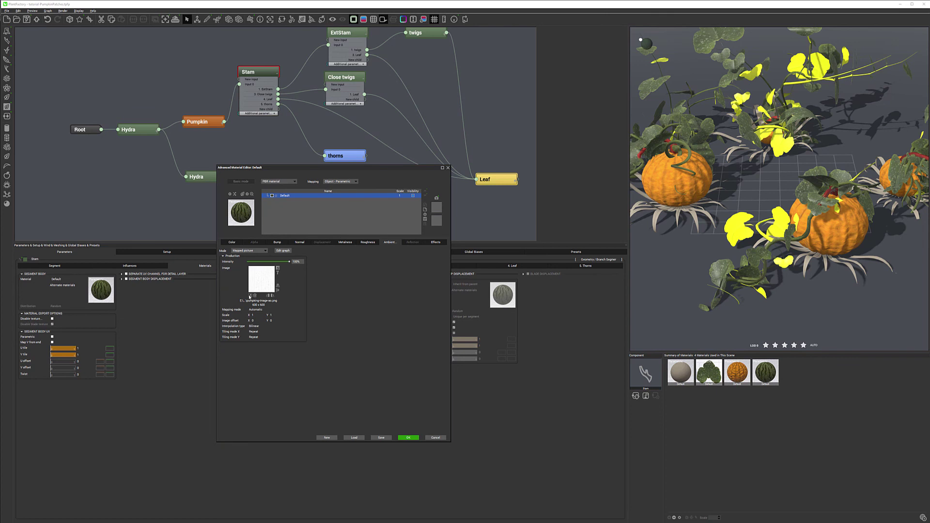
left_click(253, 296)
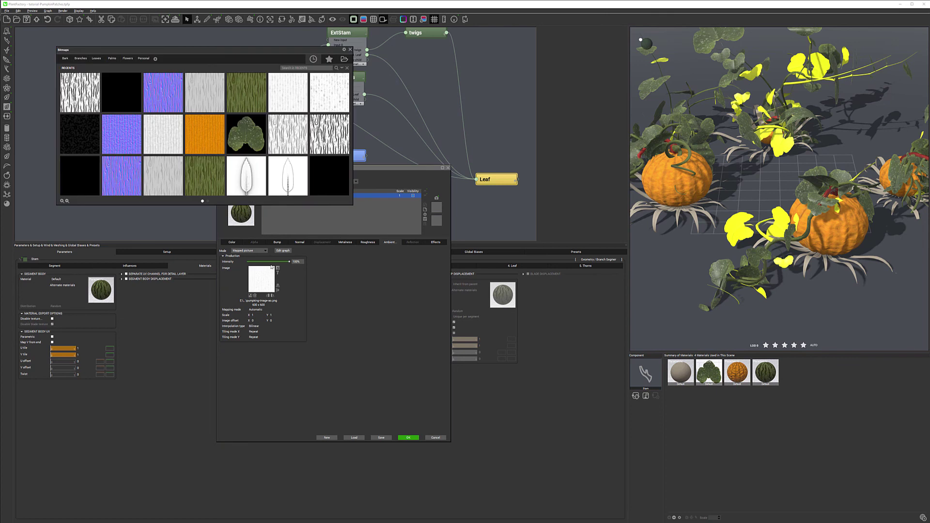
left_click(346, 61)
scroll(92, 184, "down", 1)
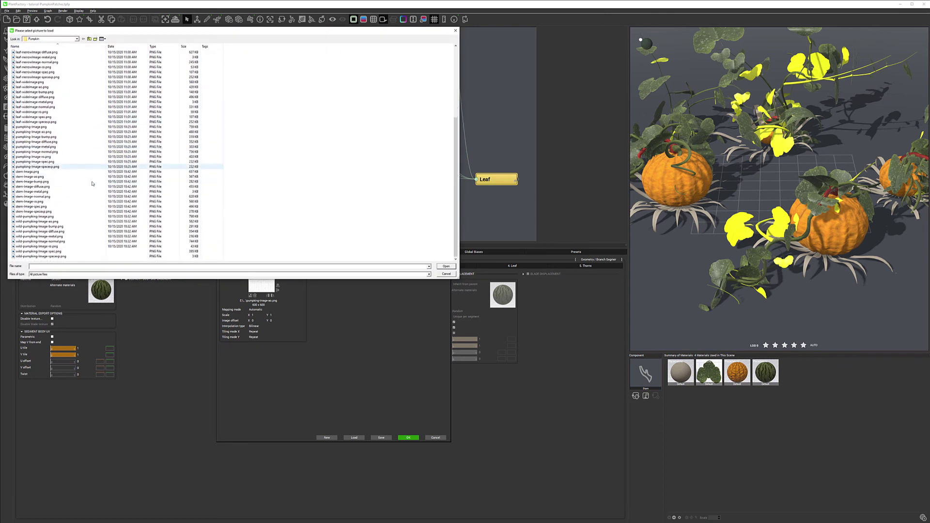
left_click(53, 177)
left_click(445, 267)
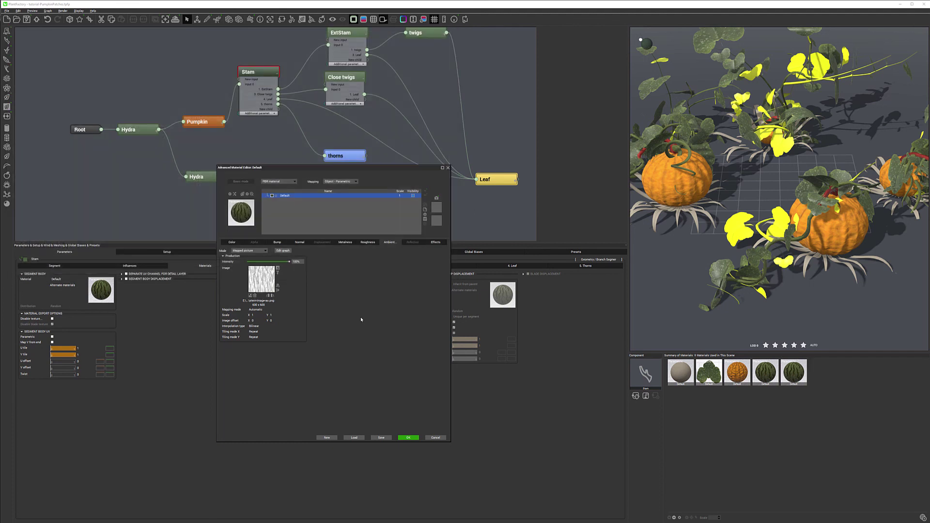
left_click(408, 437)
Open the Pumpkin node's material in the Advanced Material Editor and add a detail layer above the existing one.
left_click_drag(813, 162, 746, 175)
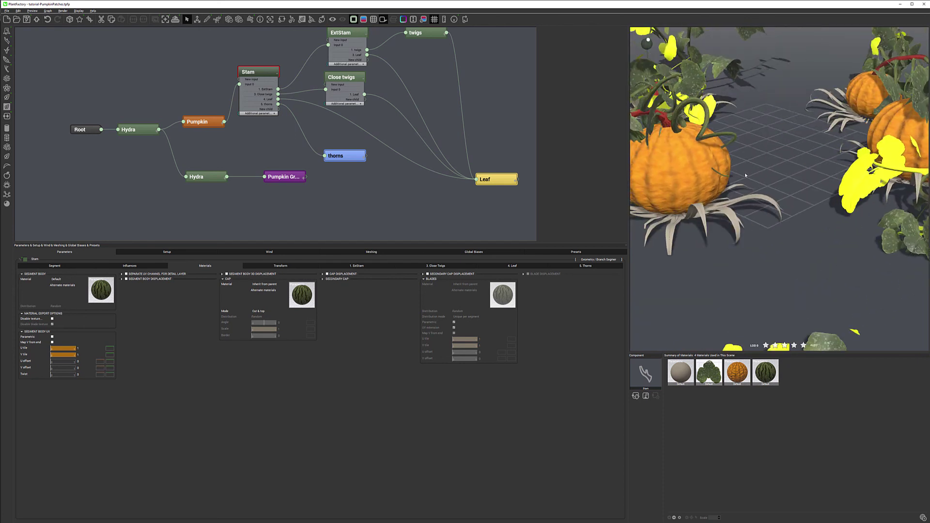
left_click(214, 122)
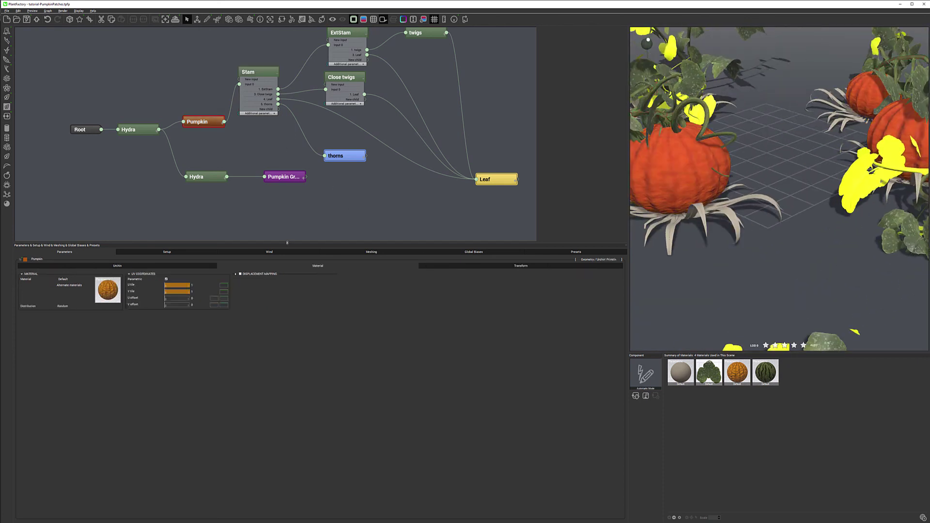
double_click(104, 290)
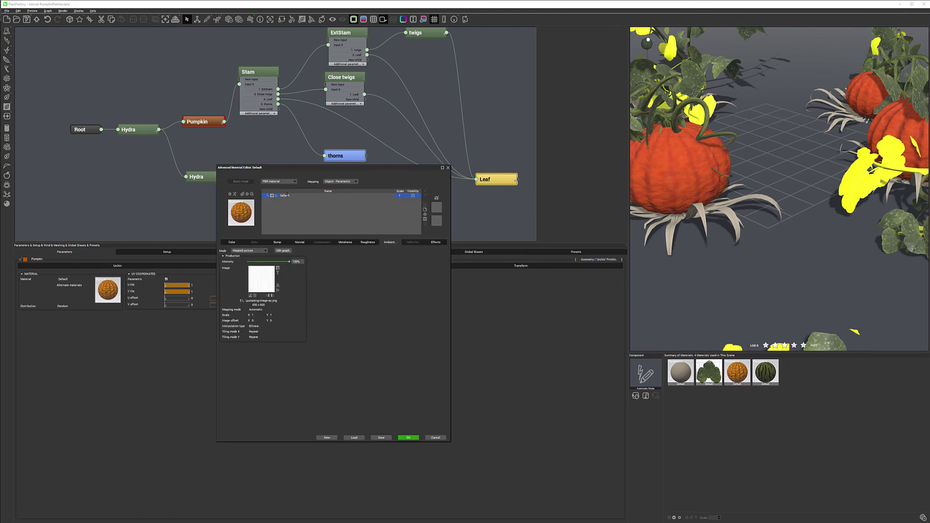
left_click(425, 210)
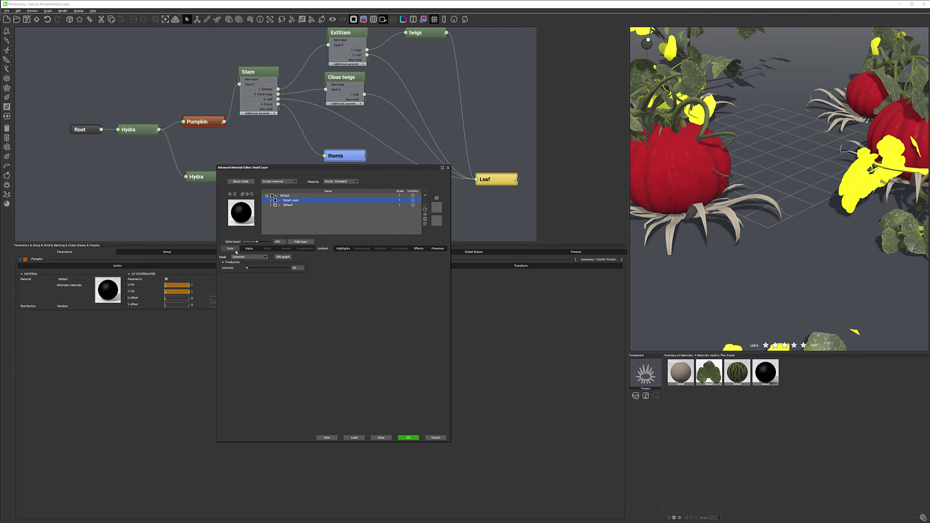
Switch the detail layer's color mode to Natural grain and set Color 1 to a dark green.
scroll(248, 256, "down", 1)
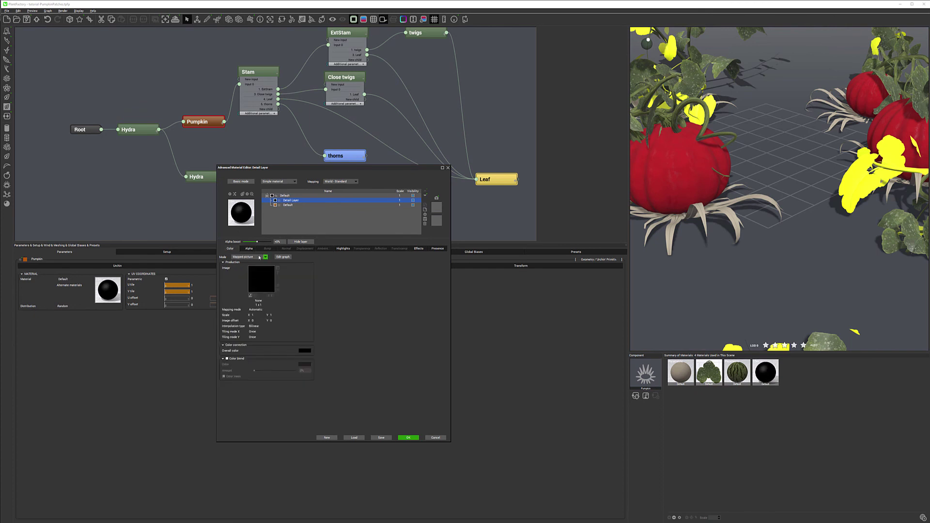
left_click(259, 257)
left_click(250, 274)
left_click(278, 282)
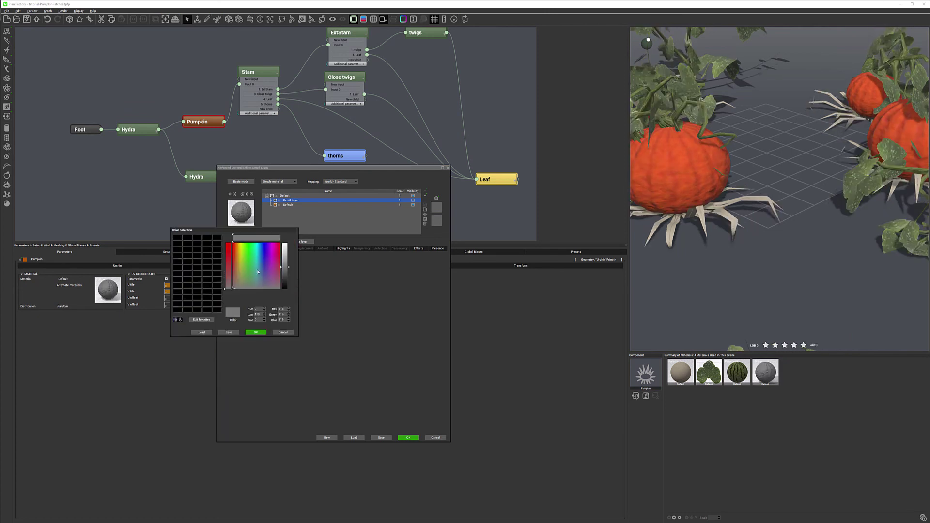
left_click(285, 275)
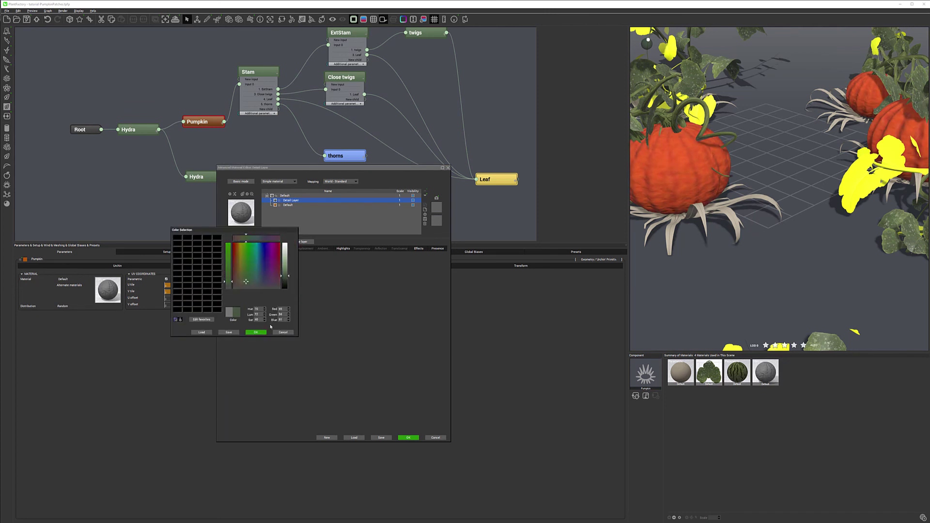
left_click(257, 333)
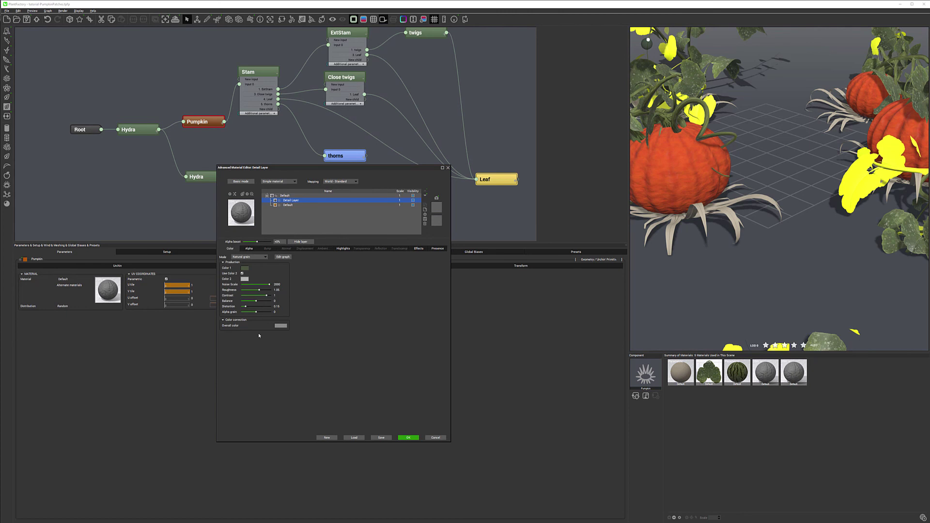
Set the grain's Color 2 to a dark tone and the amount added to the underlying layer bumps to 100%.
left_click(245, 280)
left_click_drag(243, 295, 284, 290)
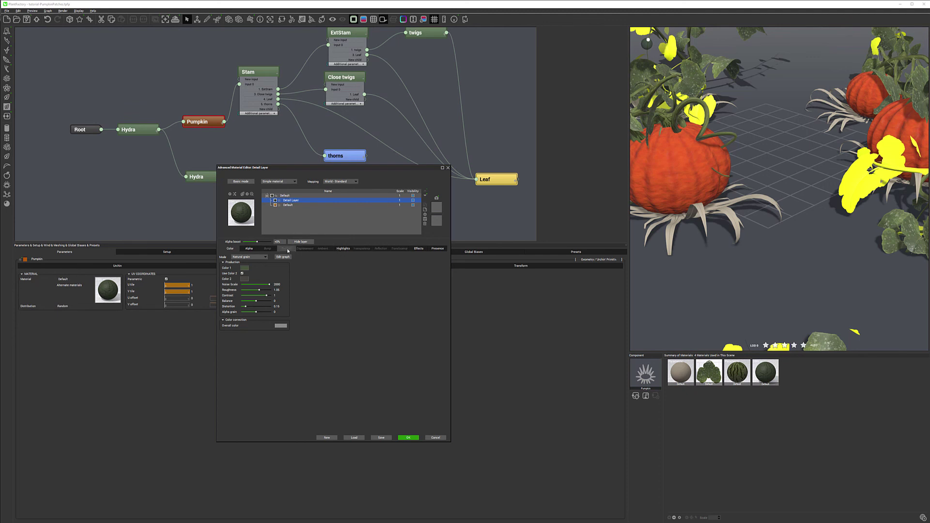
left_click(268, 248)
left_click_drag(263, 268, 297, 268)
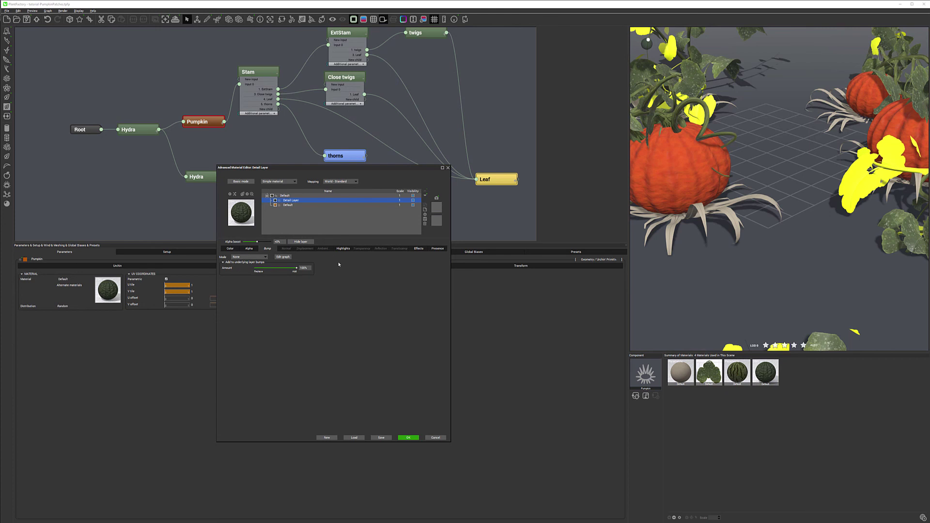
Rename the pumpkin material's detail layer to dirth and its base layer to orange.
double_click(289, 202)
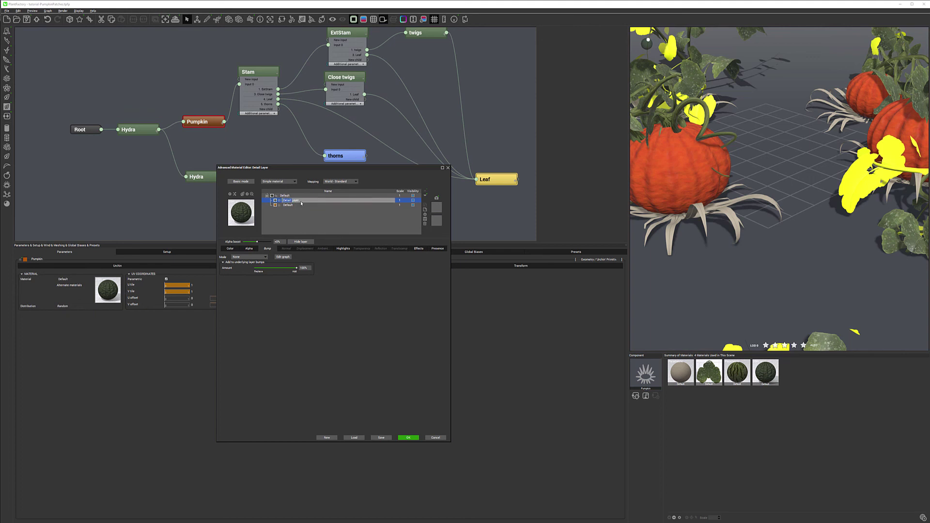
type("dlc")
left_click(289, 205)
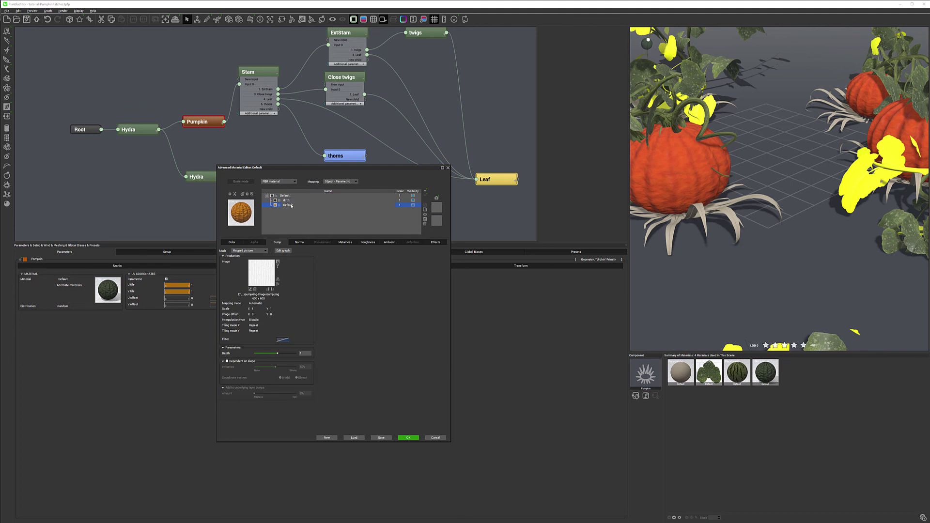
key("BackSpace")
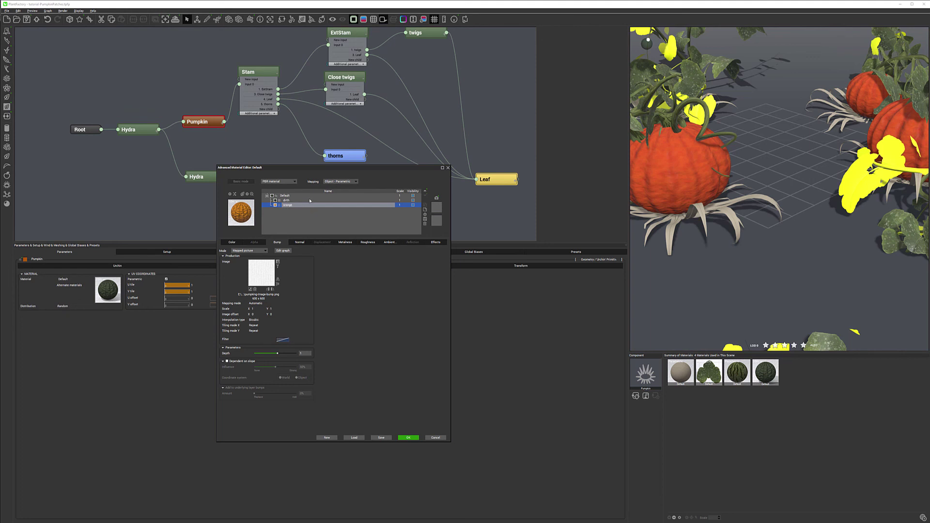
Limit the dirth layer's presence to an upper altitude of about -0.6, with the top fuzziness at about 25%.
left_click(309, 199)
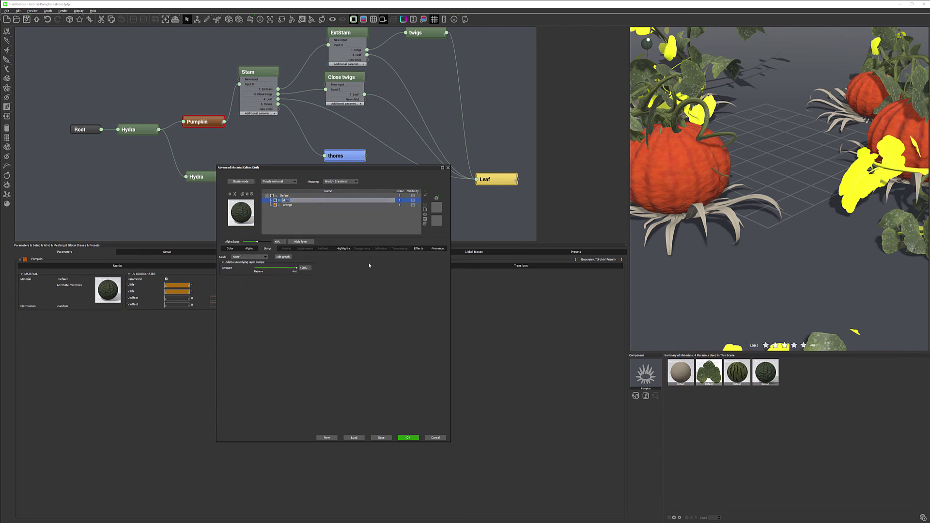
left_click(438, 249)
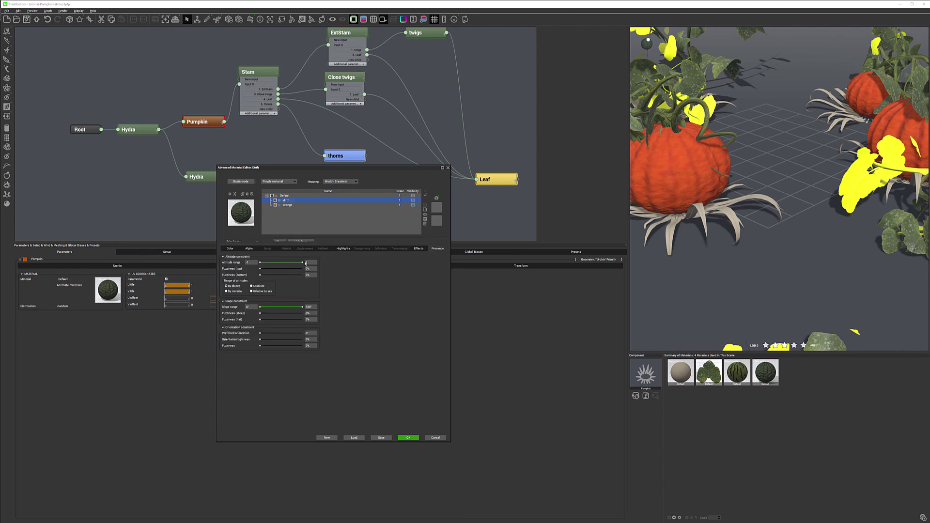
left_click_drag(301, 262, 266, 269)
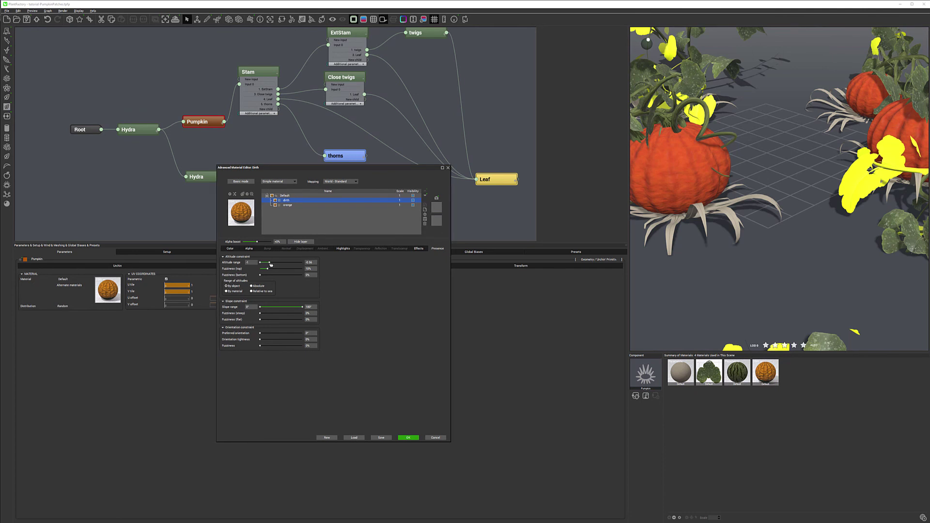
left_click_drag(269, 270, 272, 263)
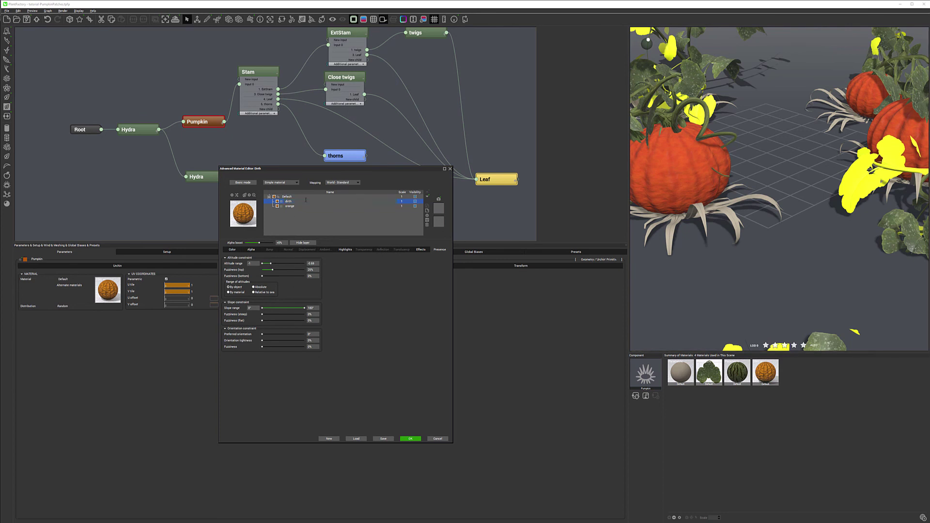
Add another detail layer named top to the pumpkin material and set its color mode to Natural grain.
left_click(427, 210)
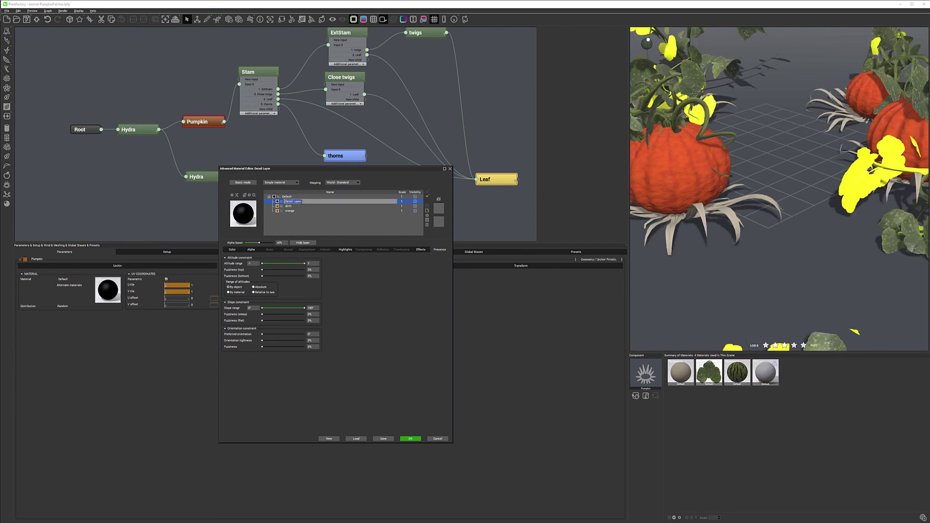
type("dry")
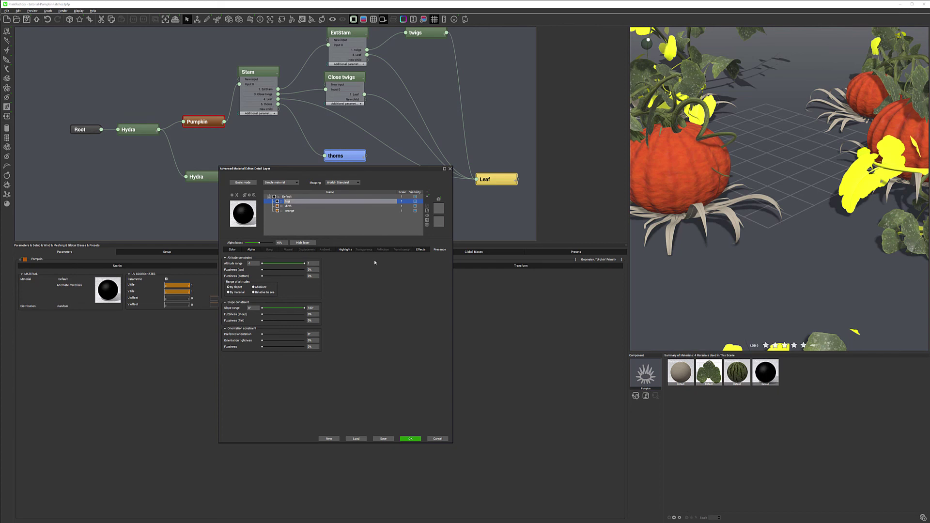
left_click(251, 250)
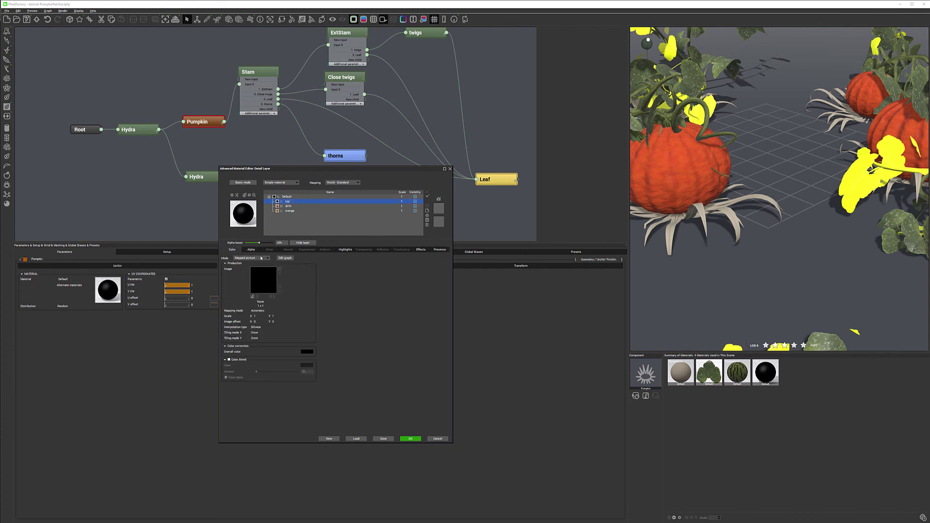
left_click(261, 258)
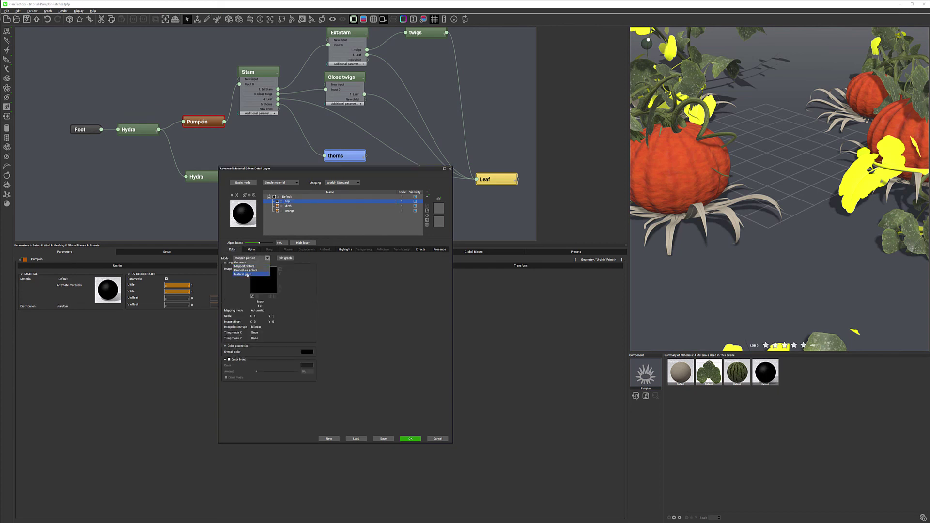
left_click(248, 274)
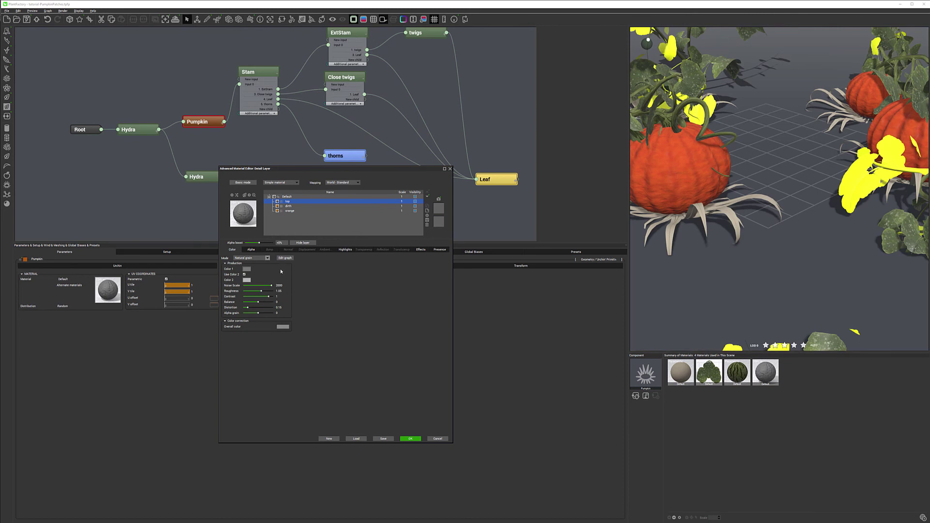
Set the top layer's grain Color 1 to a yellowish olive and Color 2 to a dark muted green.
left_click(247, 269)
left_click(239, 268)
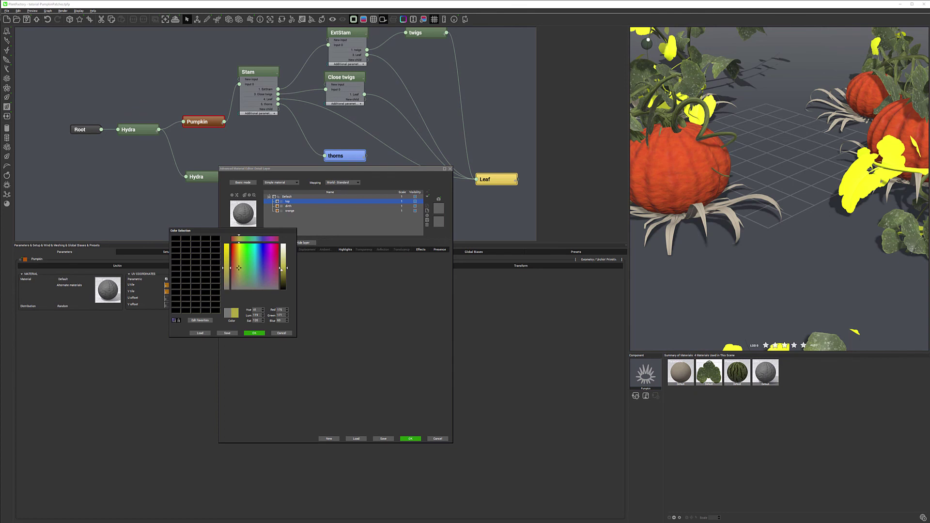
left_click(254, 333)
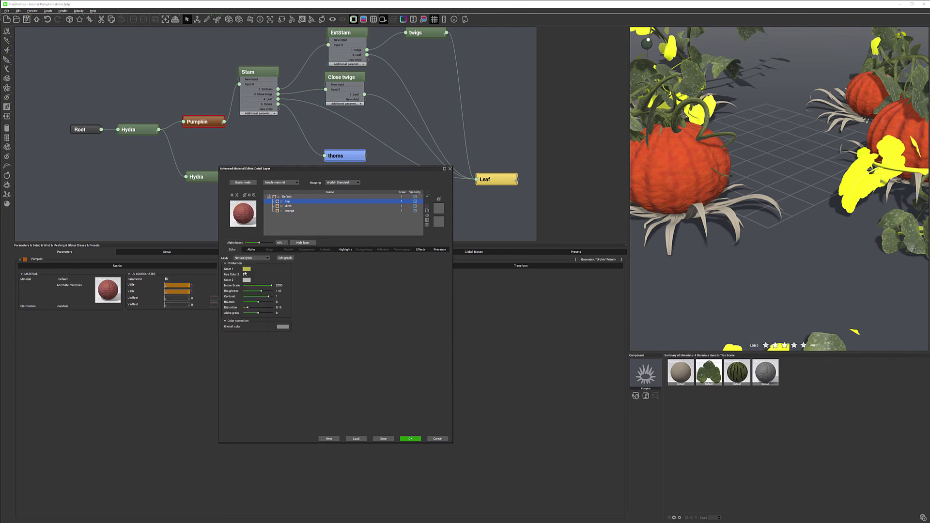
left_click(246, 280)
left_click(239, 292)
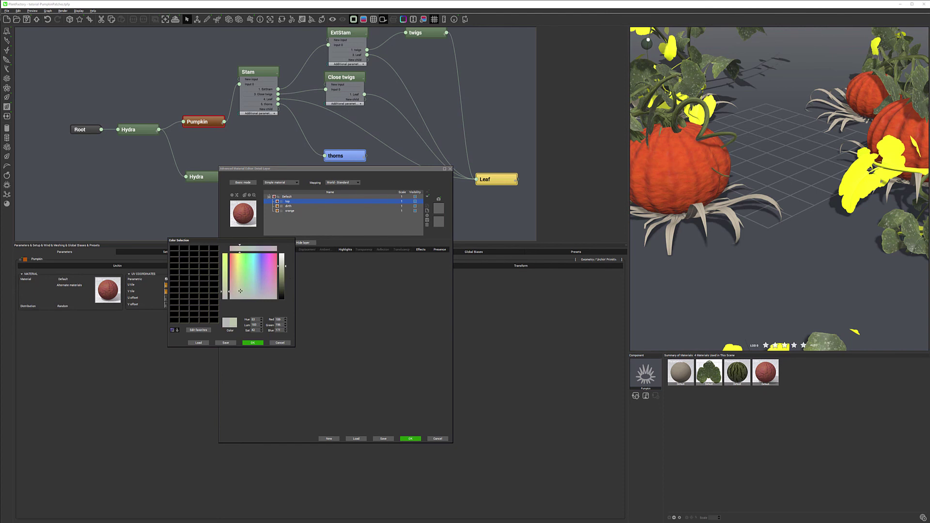
left_click_drag(285, 279, 282, 284)
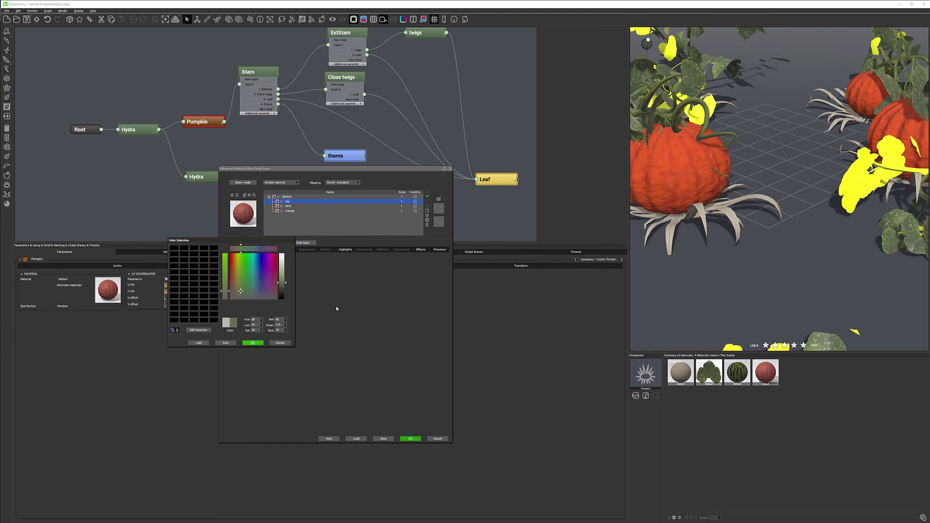
left_click(259, 343)
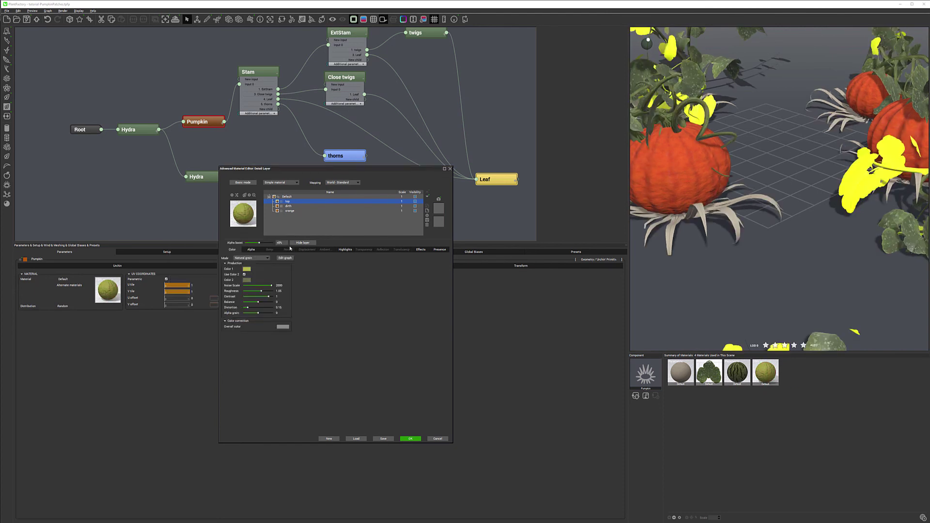
Set the top layer's amount added to the underlying bumps to 100% and lower its highlight global intensity to about 35%.
left_click(269, 249)
left_click_drag(256, 270, 328, 269)
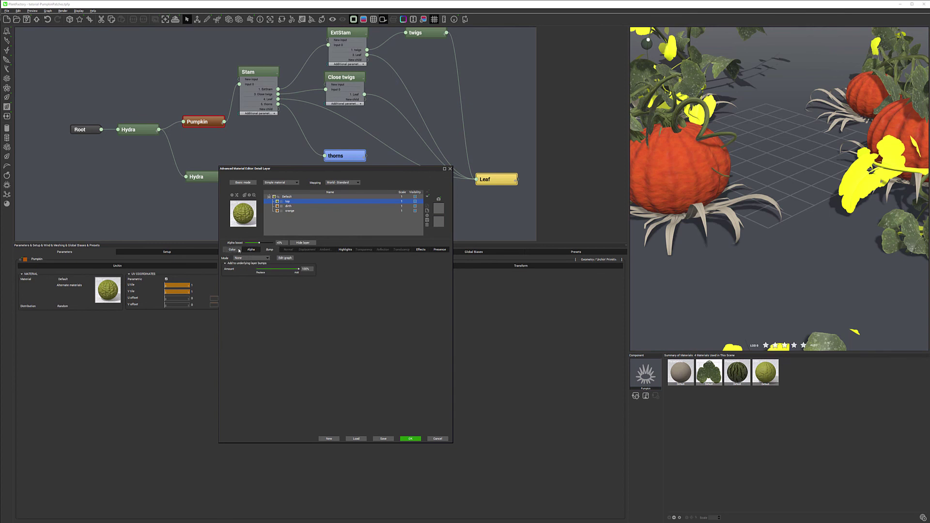
left_click(351, 250)
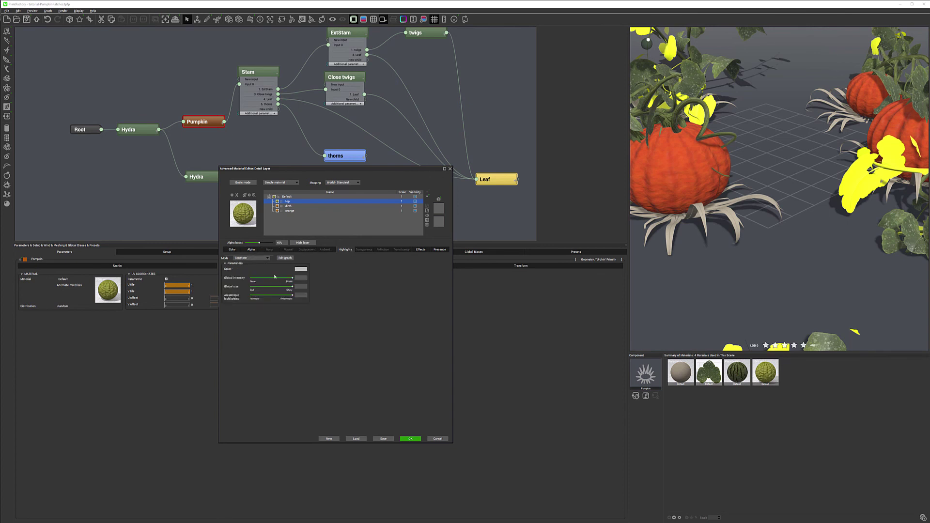
left_click_drag(292, 278, 265, 278)
left_click(288, 207)
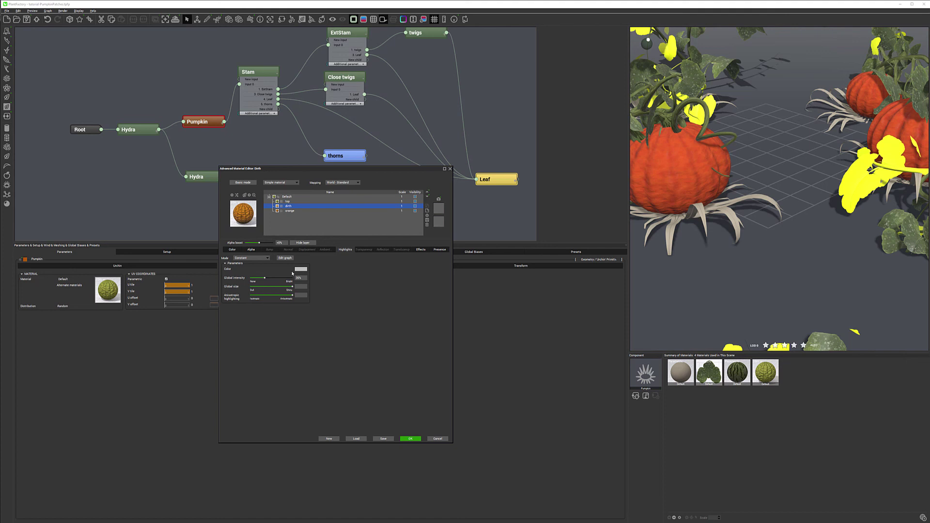
left_click(293, 206)
key("Up")
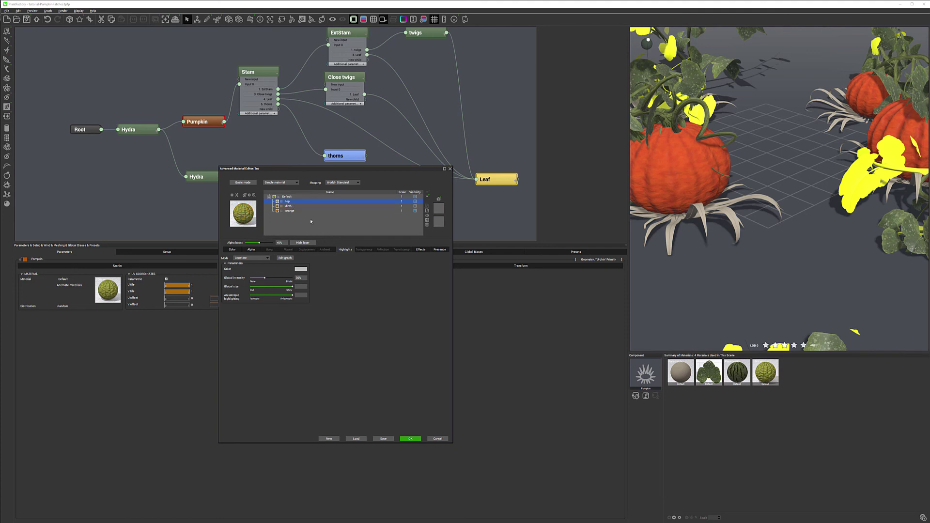
Limit the top layer to altitudes above about 0.75 with 25% bottom fuzziness and slopes below about 38° with 10% steep fuzziness, and accept the material.
left_click(440, 250)
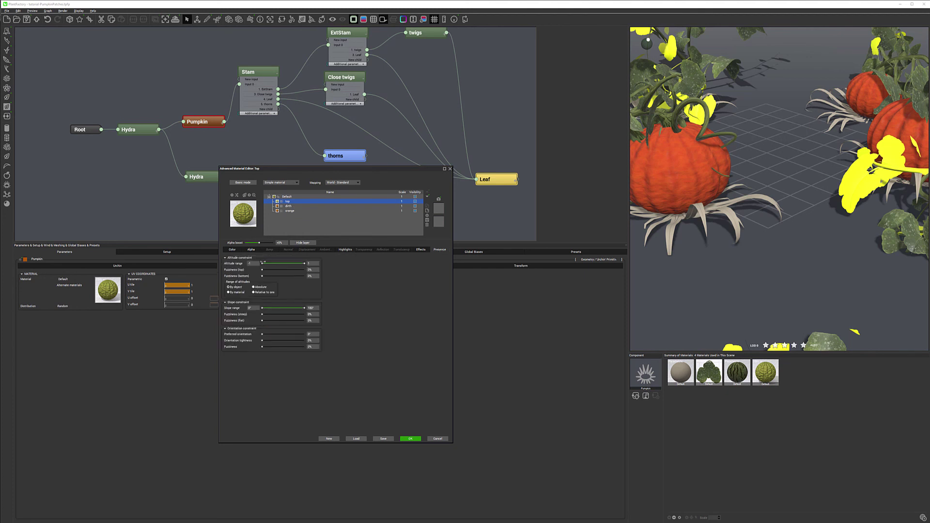
left_click_drag(263, 263, 297, 263)
left_click_drag(304, 308, 267, 314)
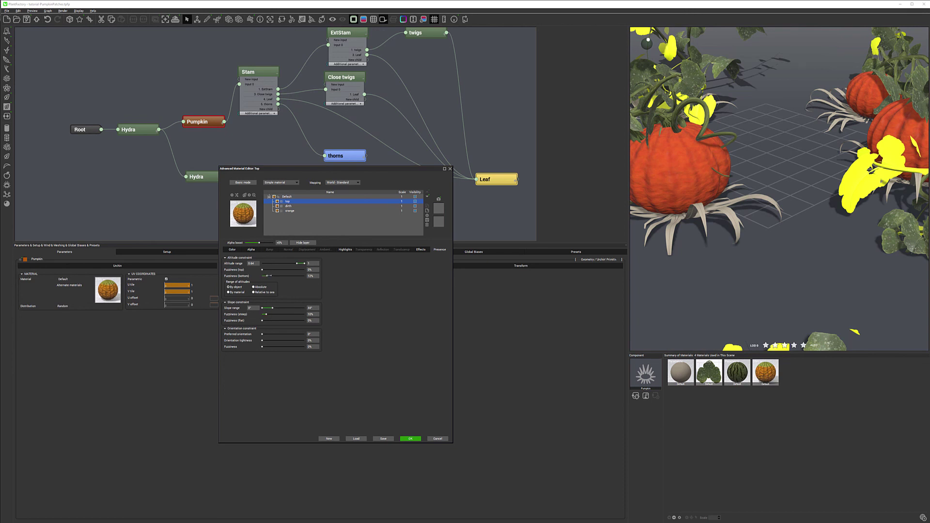
left_click_drag(272, 275, 300, 263)
left_click_drag(273, 308, 272, 307)
left_click(411, 439)
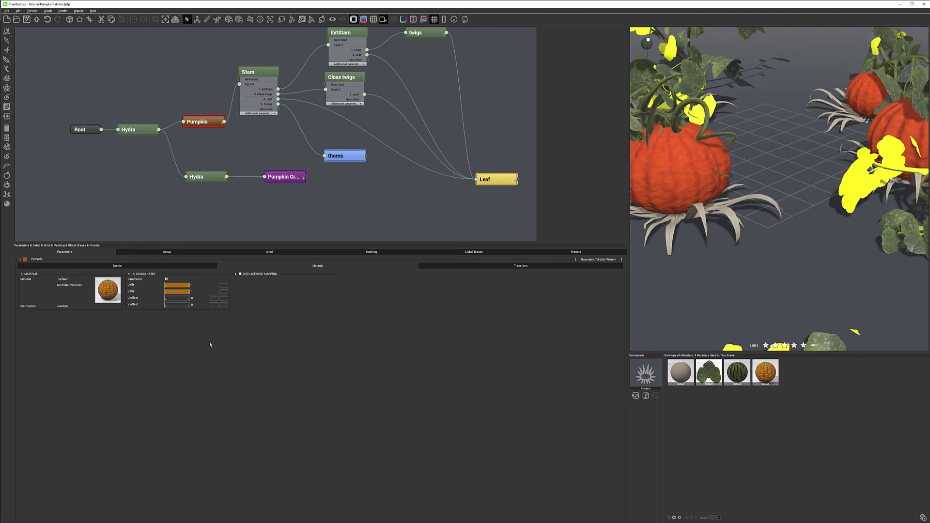
Save the finished pumpkin material.
right_click(107, 290)
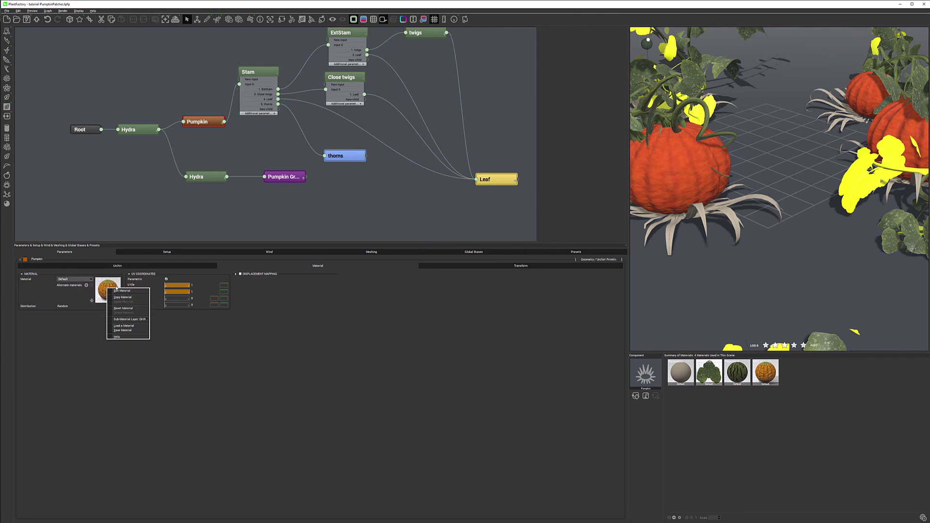
left_click(131, 331)
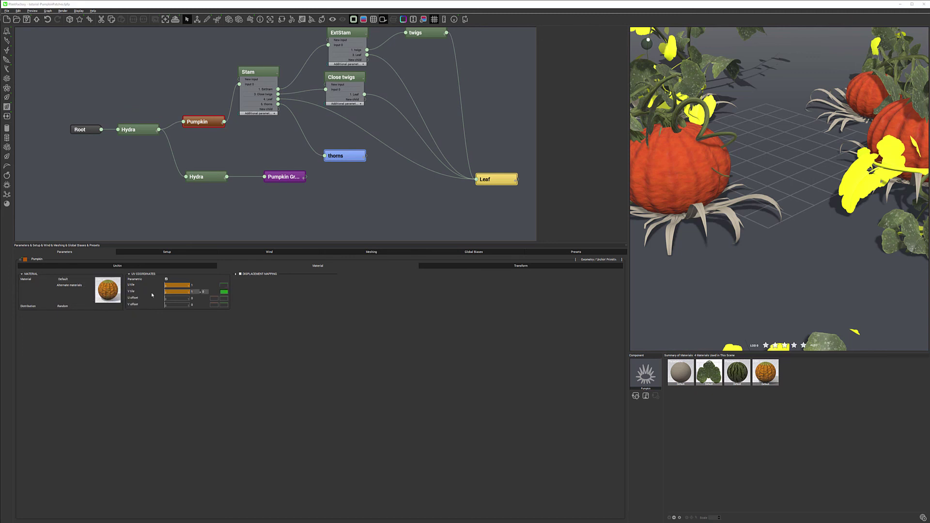
Reopen the pumpkin material, raise the orange layer's bump depth slightly, reduce its normal map intensity a little, and accept the changes.
double_click(108, 290)
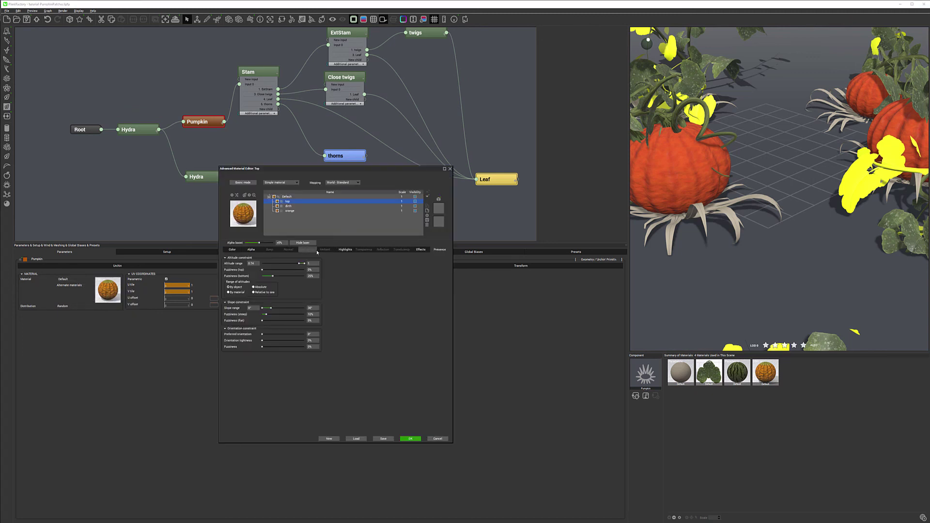
left_click(290, 212)
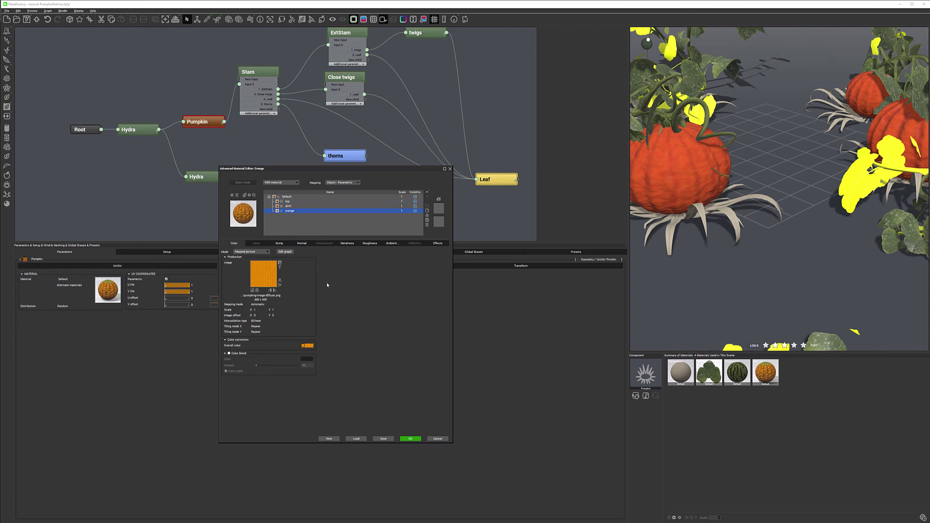
left_click(279, 244)
left_click_drag(280, 354, 285, 355)
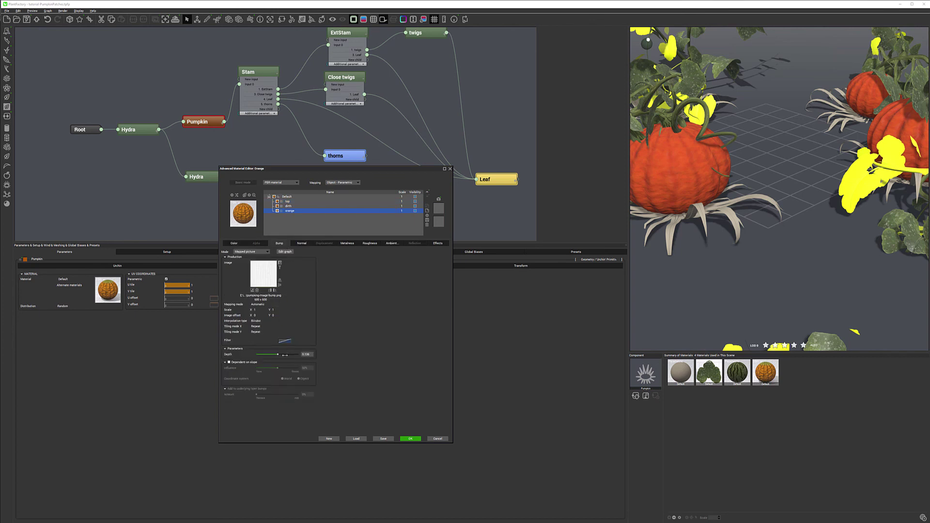
left_click(301, 243)
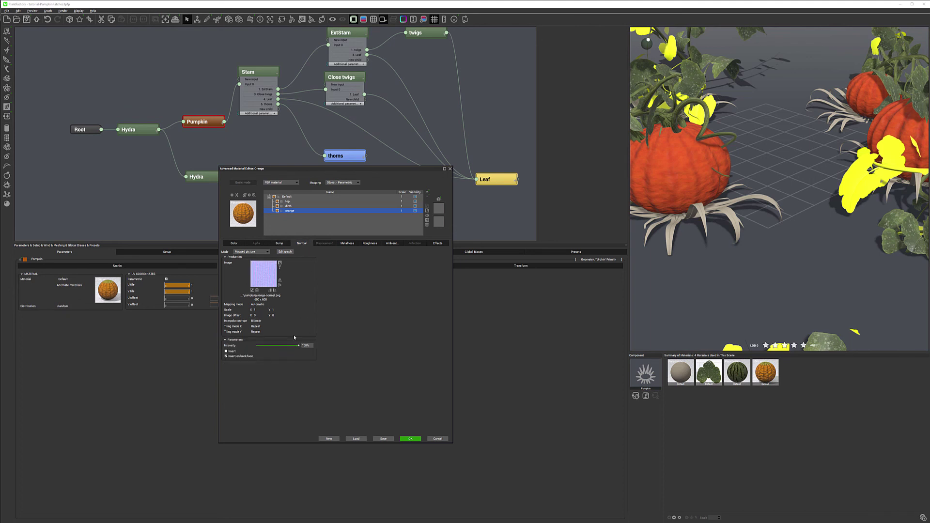
left_click_drag(299, 345, 293, 346)
left_click(354, 244)
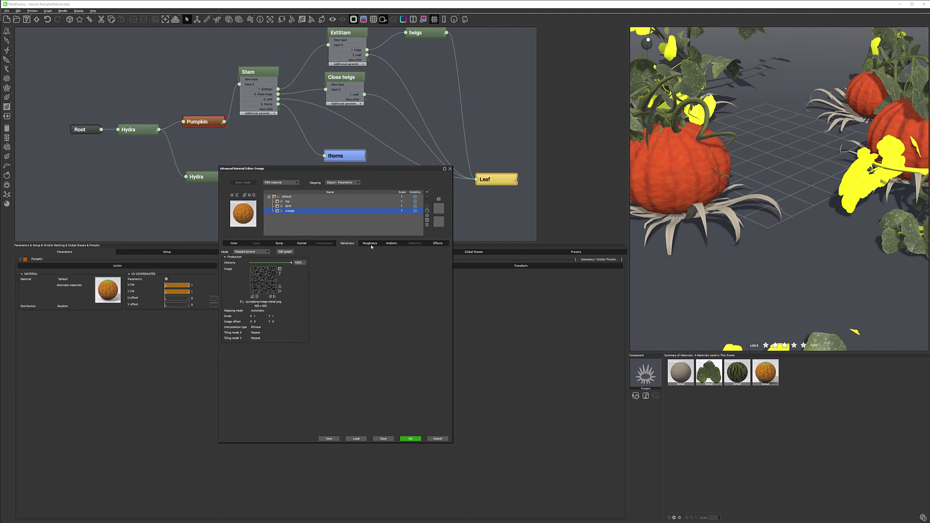
left_click(370, 243)
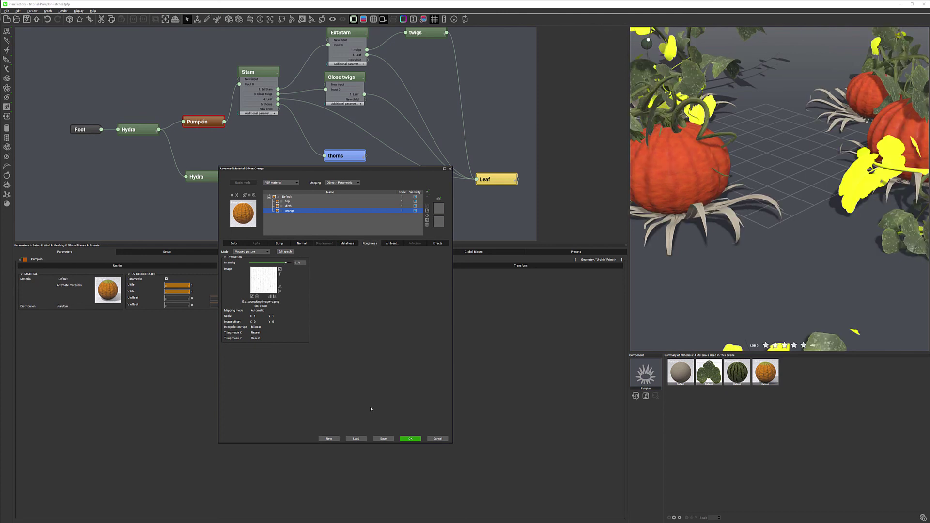
left_click(412, 440)
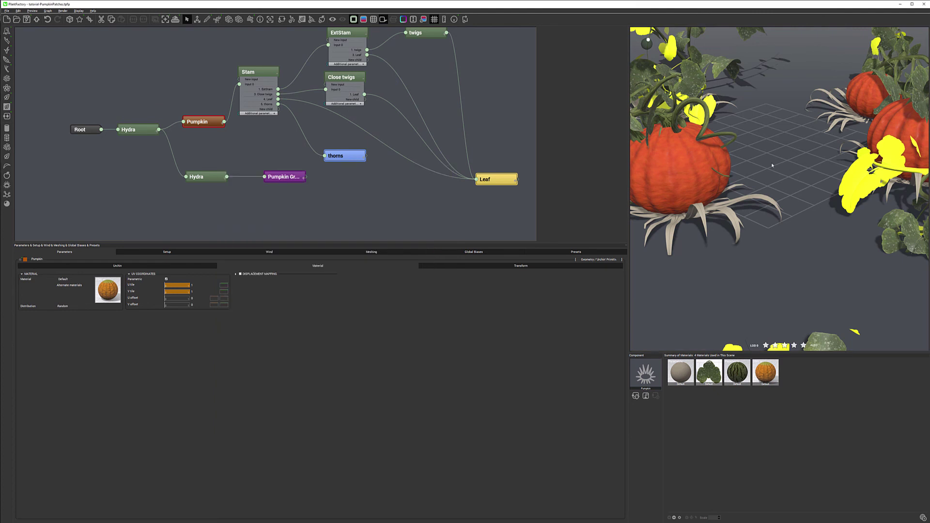
Load the Zamioculcas_Leaf material as the segment body material of the Pumpkin Grass node.
left_click_drag(807, 167, 732, 181)
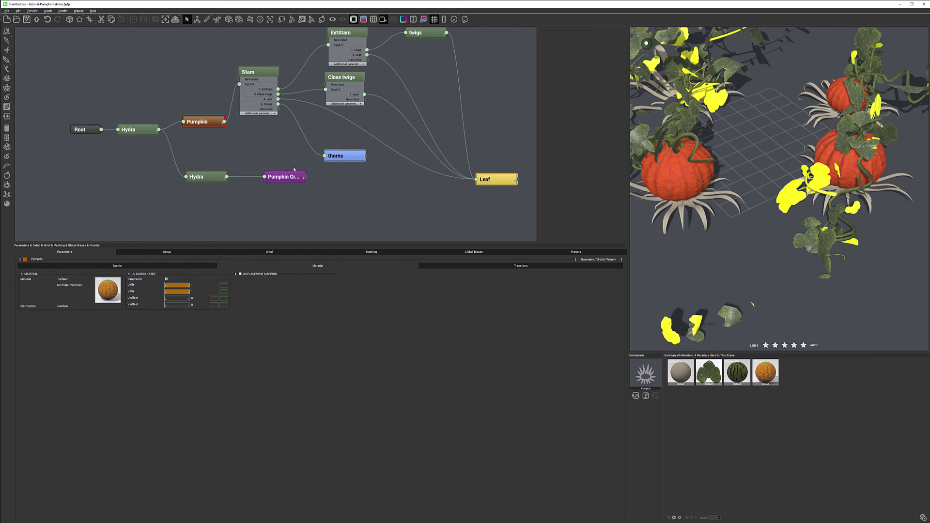
left_click(275, 177)
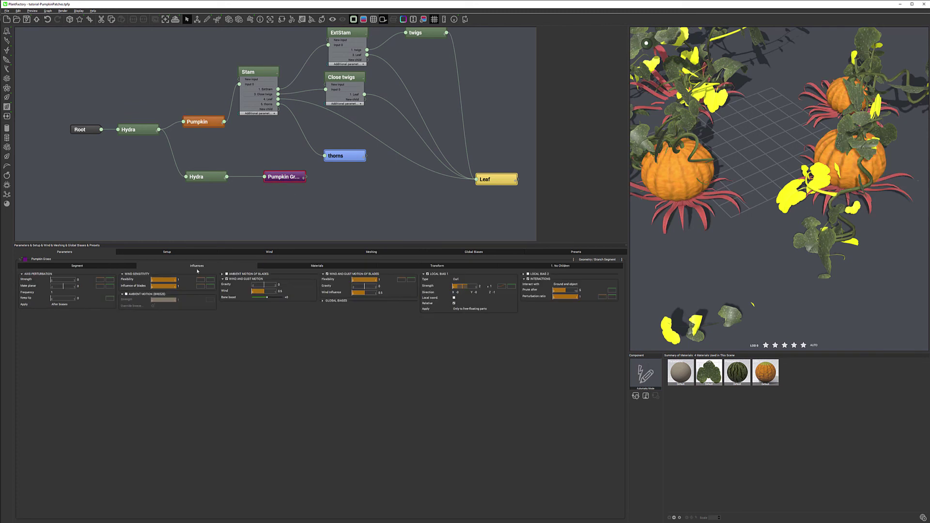
left_click(317, 265)
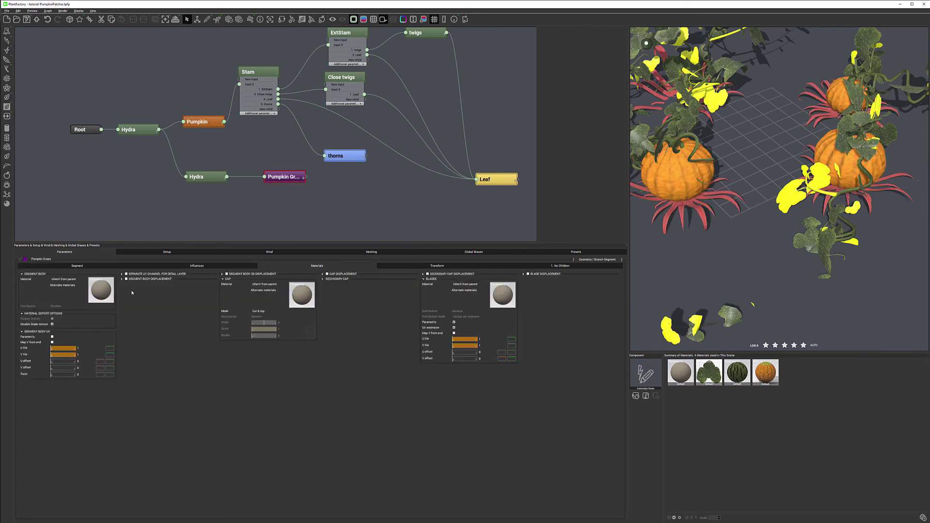
left_click(108, 288)
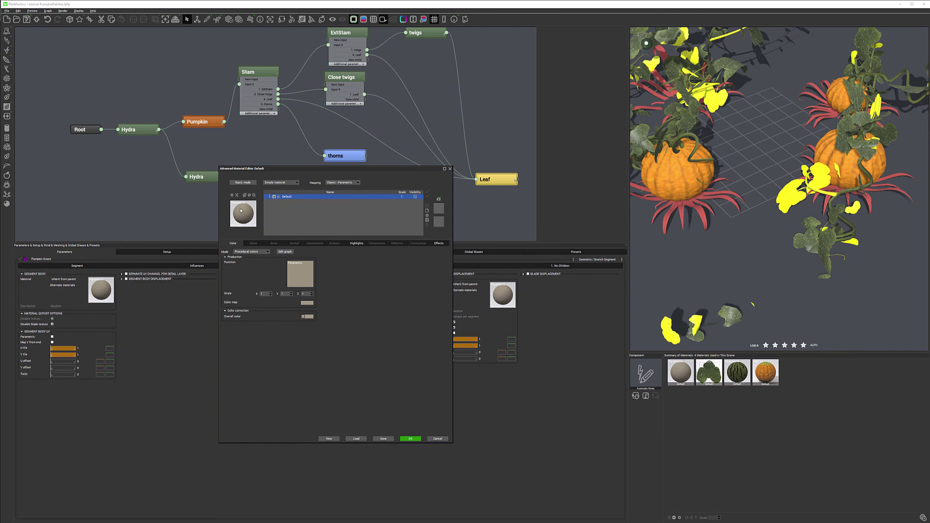
left_click(240, 210)
double_click(246, 218)
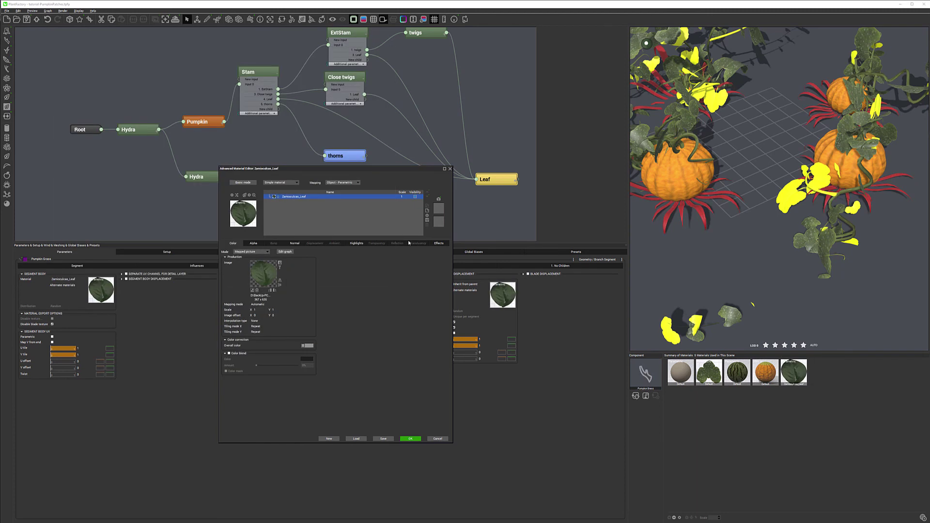
Lower the grass material's highlight global intensity to about 8% and global size to about 44%, and accept it.
left_click(357, 243)
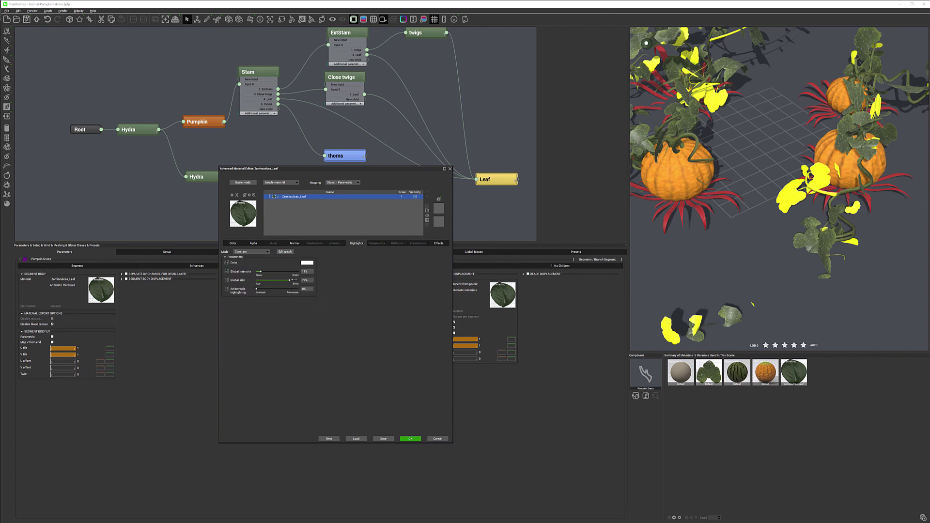
left_click_drag(292, 280, 283, 280)
mouse_move(277, 273)
left_mouse_down()
mouse_move(268, 272)
mouse_move(285, 279)
left_mouse_up()
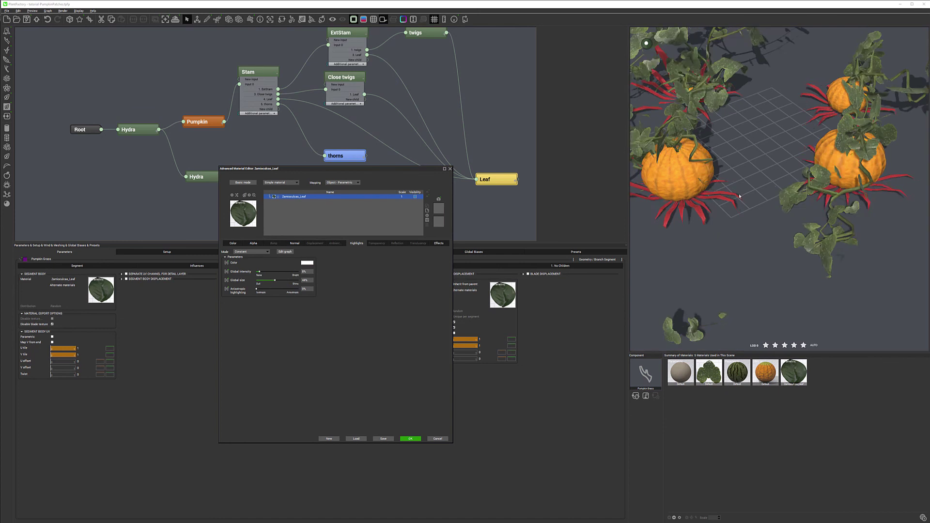
left_click(410, 439)
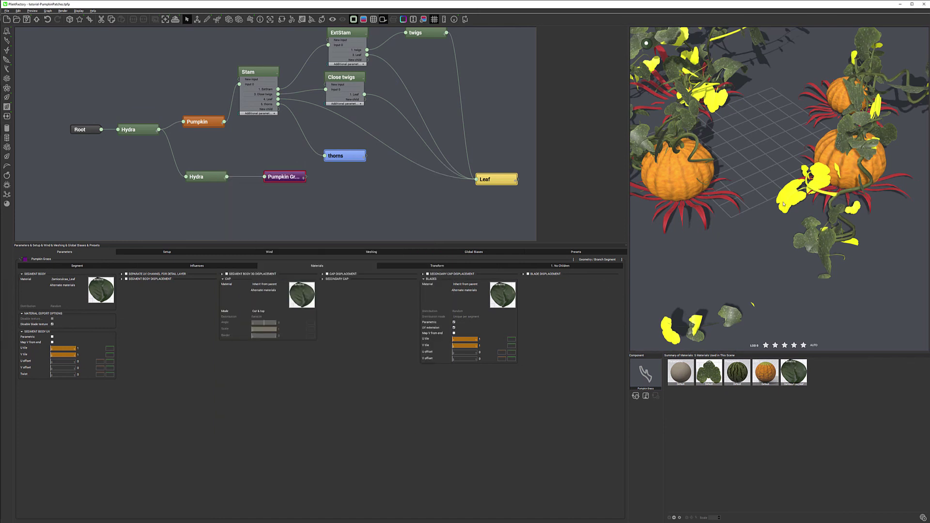
Adjust the child radius of the Hydra node that feeds the Pumpkin Grass.
left_click_drag(682, 155, 669, 141)
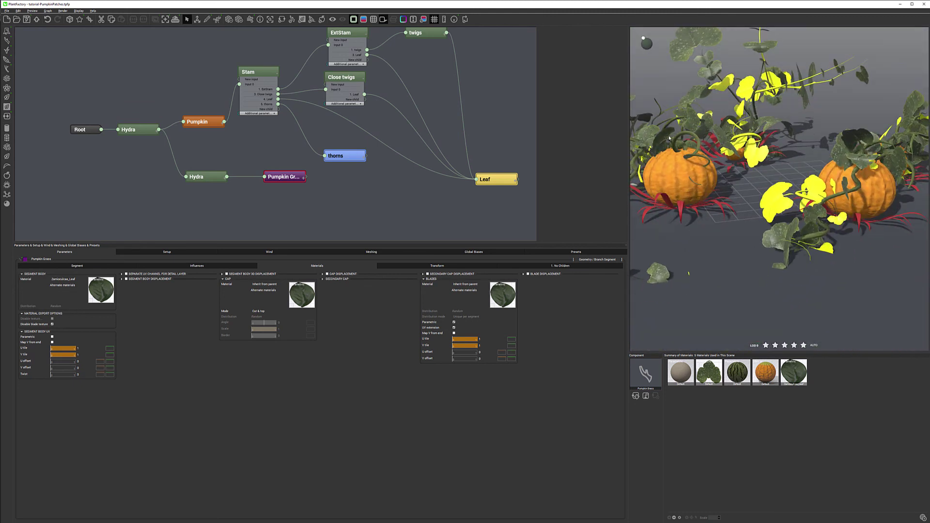
left_click_drag(729, 159, 680, 177)
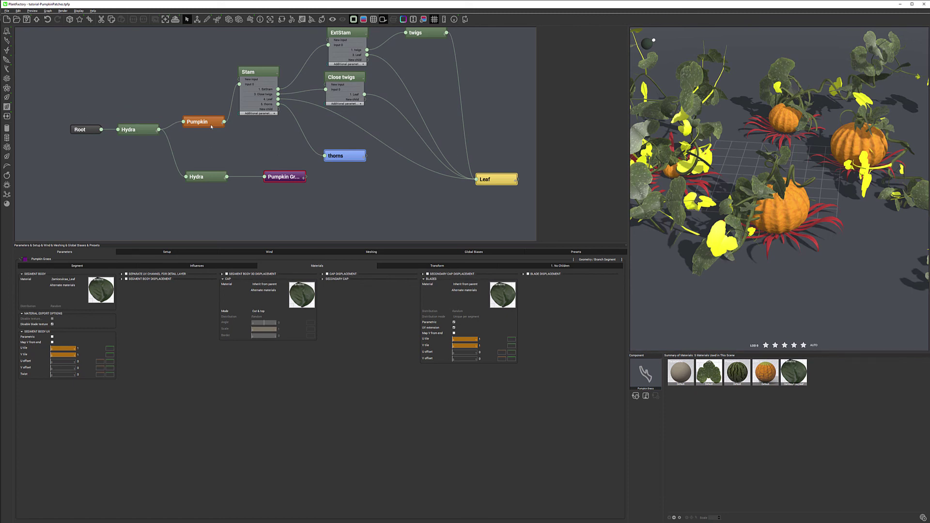
mouse_move(211, 127)
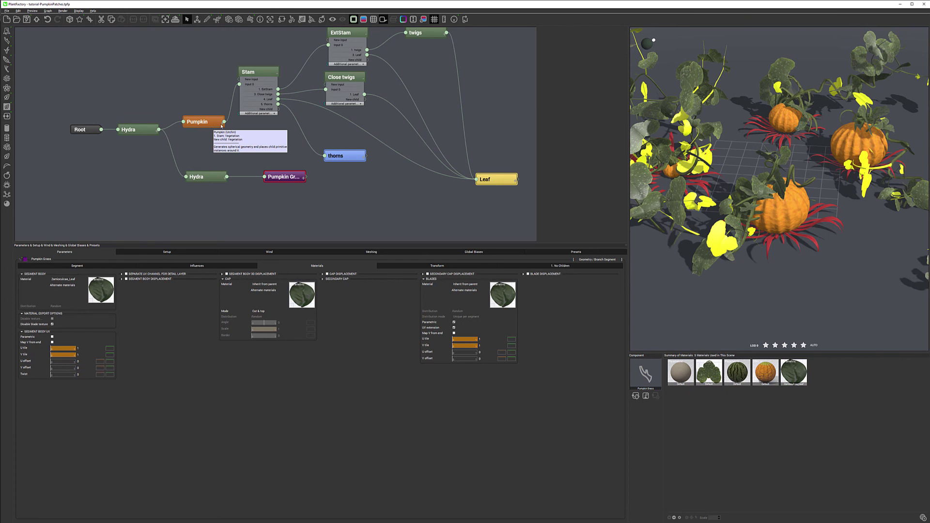
mouse_move(186, 182)
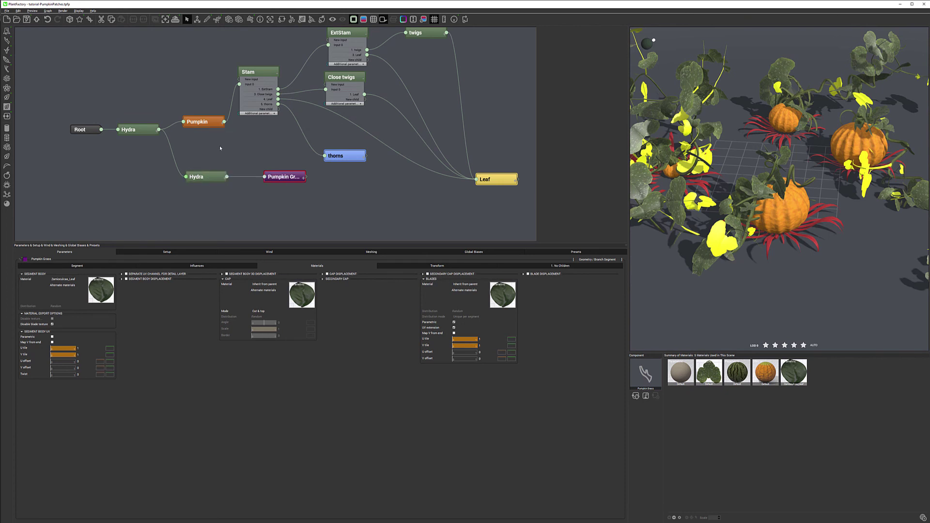
left_click(218, 178)
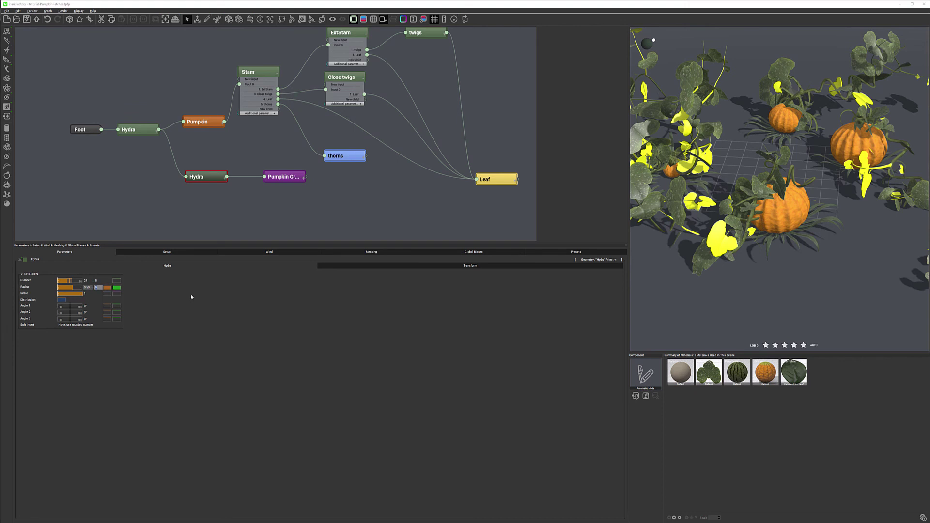
key("Return")
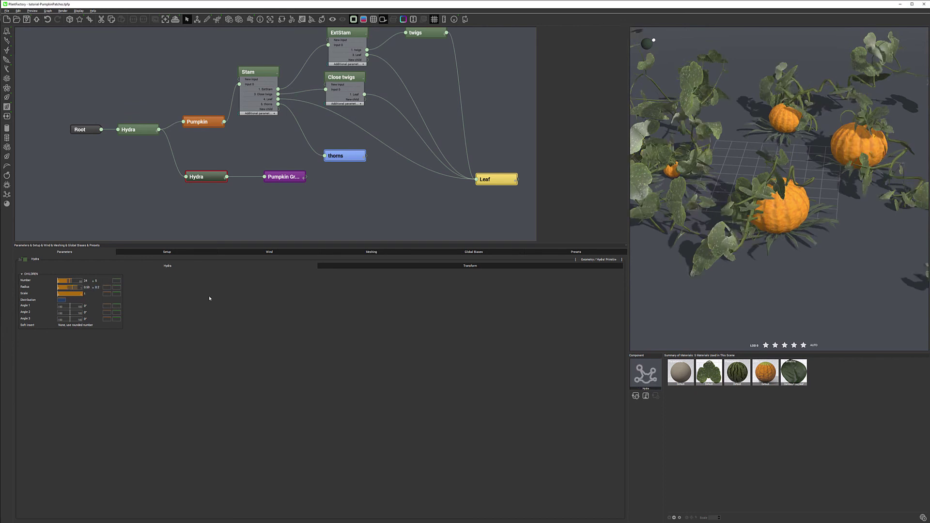
left_click_drag(833, 179, 807, 184)
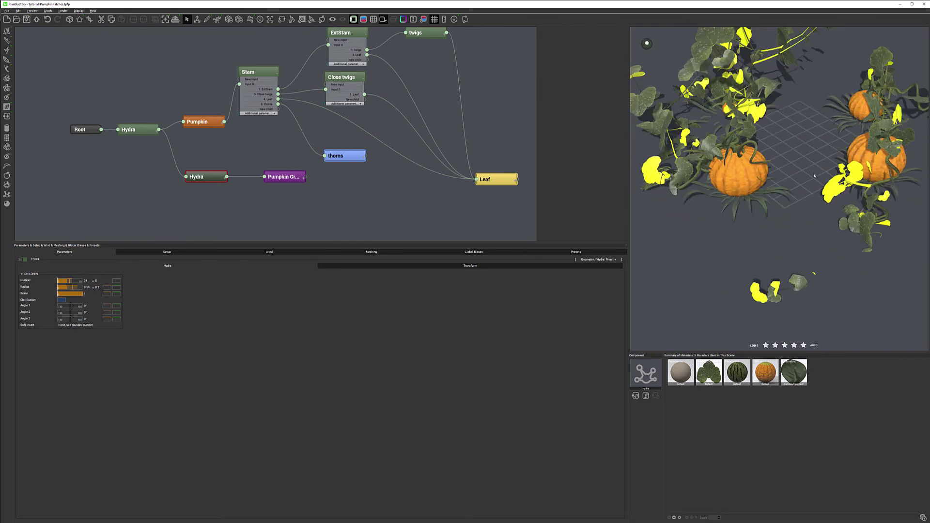
left_click_drag(790, 145, 786, 172)
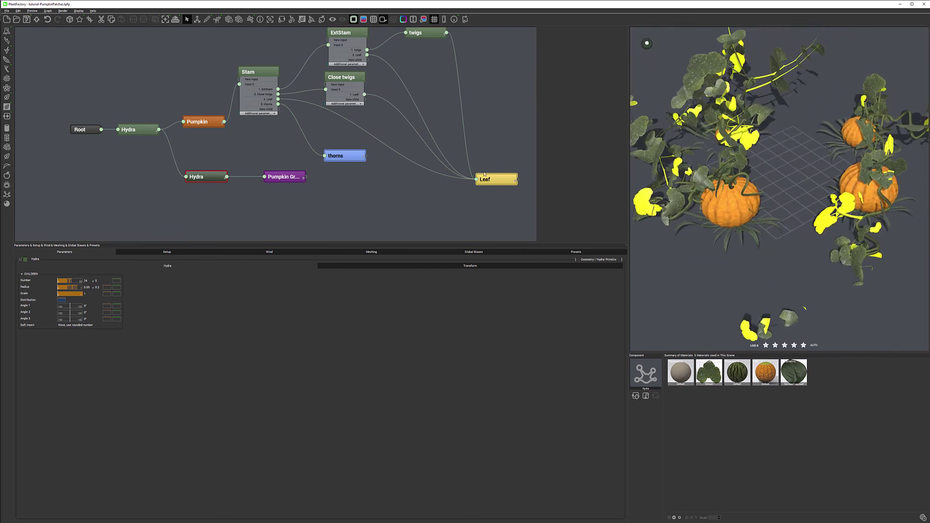
left_click(388, 196)
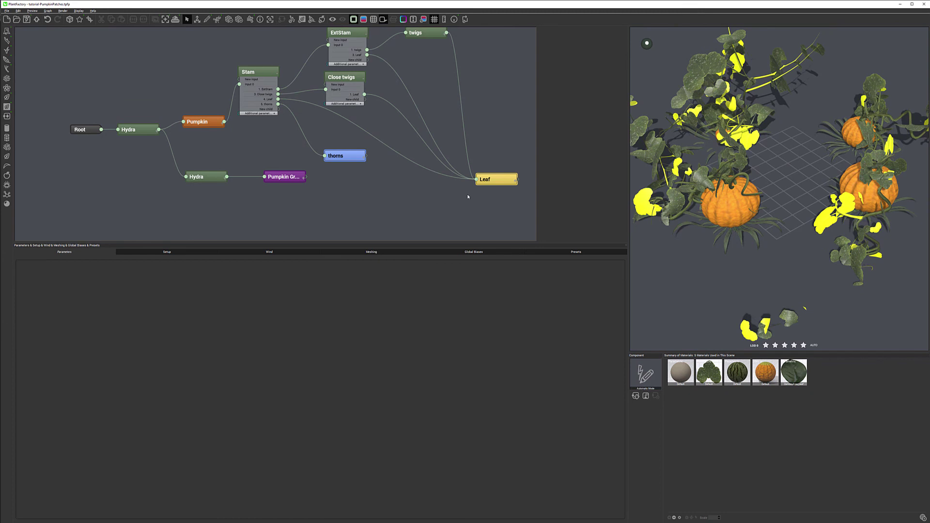
left_click(89, 132)
left_click(159, 197)
right_click(209, 159)
right_click(213, 151)
right_click(195, 142)
key("Escape")
Preview the wind effect on the pumpkin patch, proceeding with the wind computation.
left_click_drag(668, 203, 776, 155)
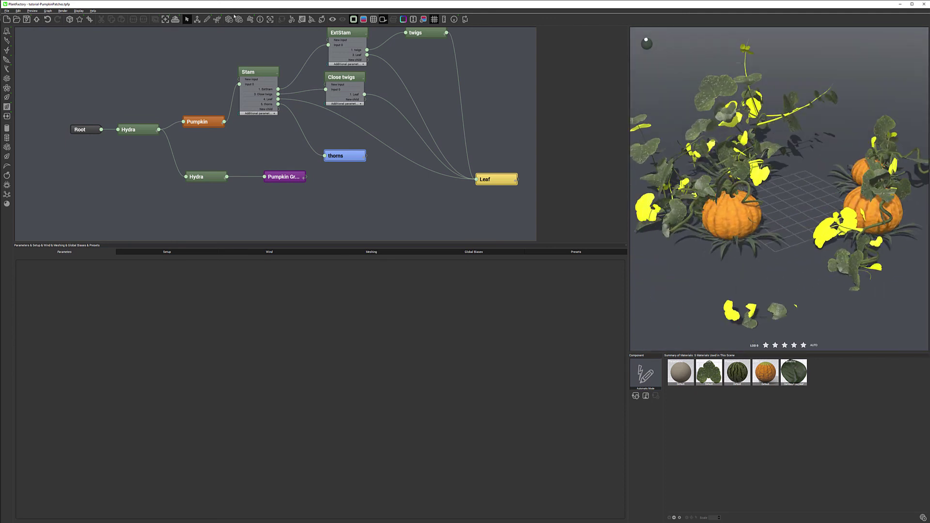
left_click(249, 19)
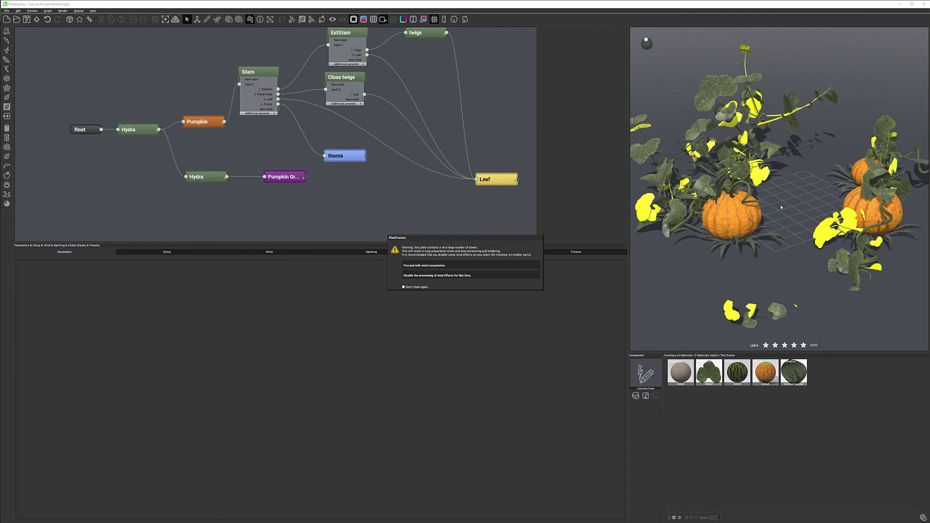
left_click(484, 265)
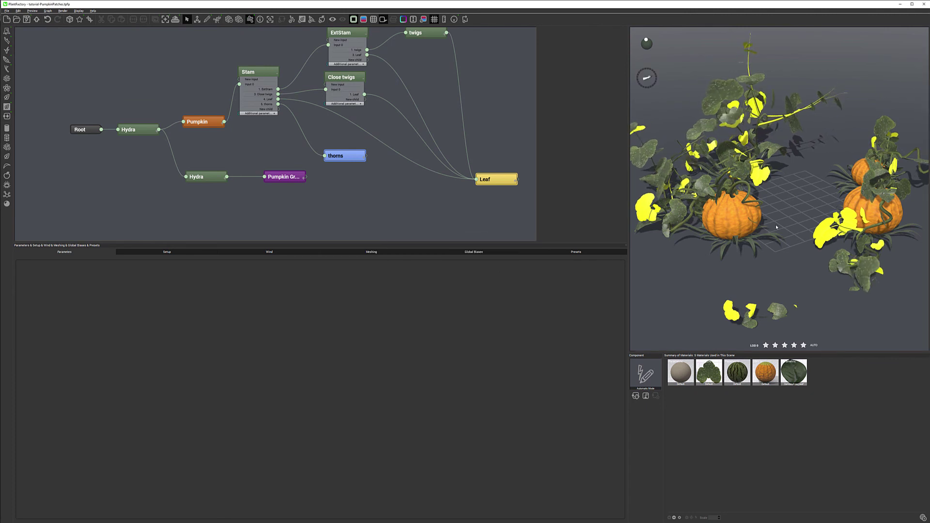
left_click_drag(725, 224, 814, 187)
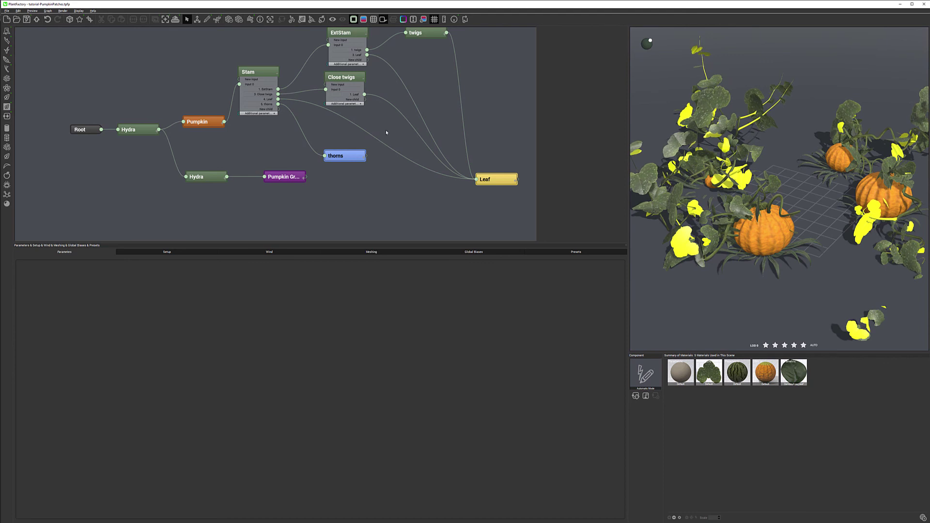
Generate a new seed in the plant's setup settings and enlarge the 3D preview area.
left_click(162, 251)
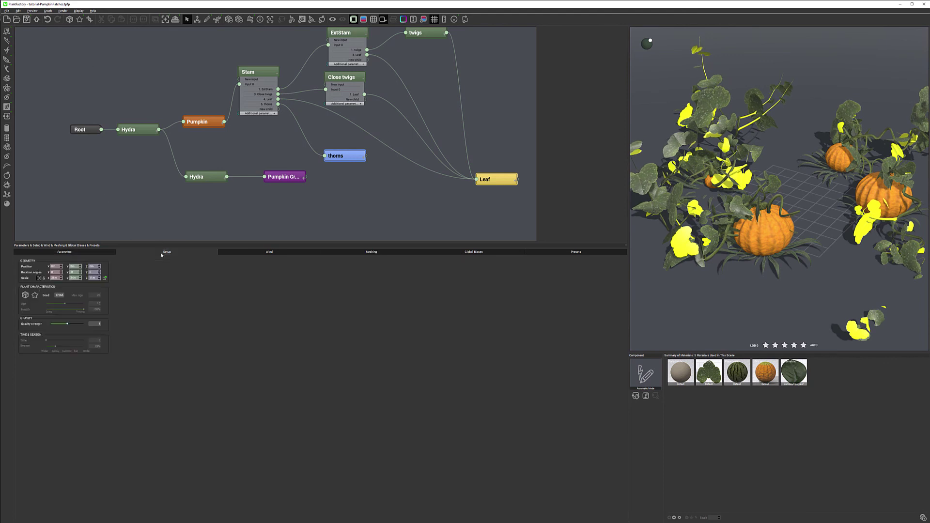
left_click(24, 295)
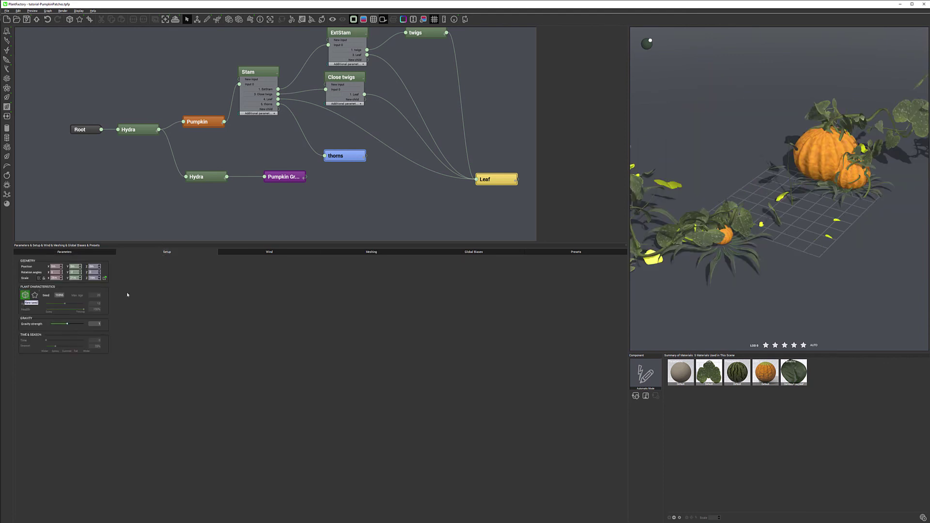
left_click_drag(771, 220, 625, 208)
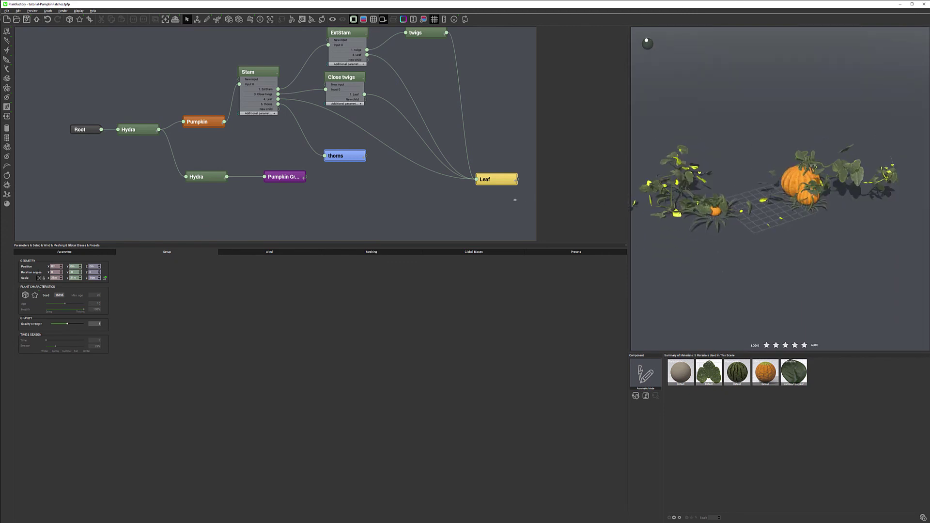
left_click_drag(516, 200, 515, 200)
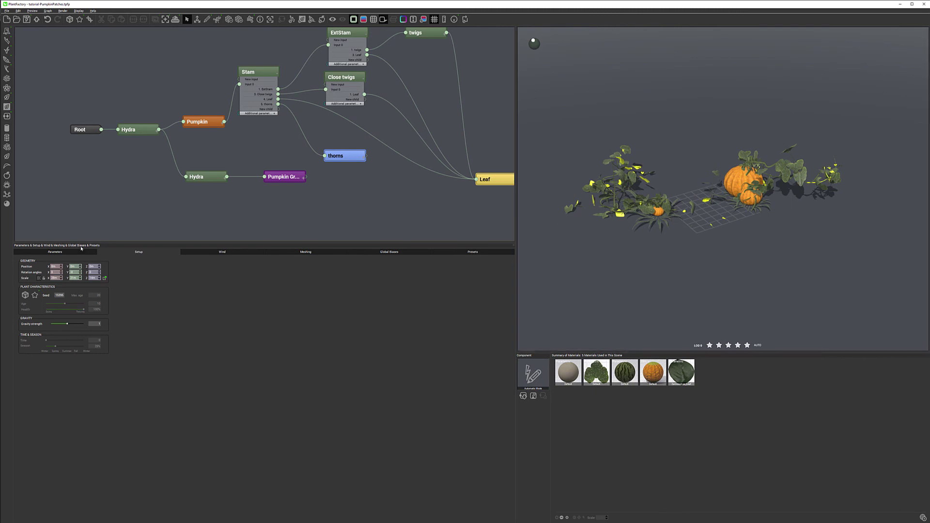
Cycle through several more new seeds for the plant and inspect the last pumpkin patch variation up close.
left_click(26, 297)
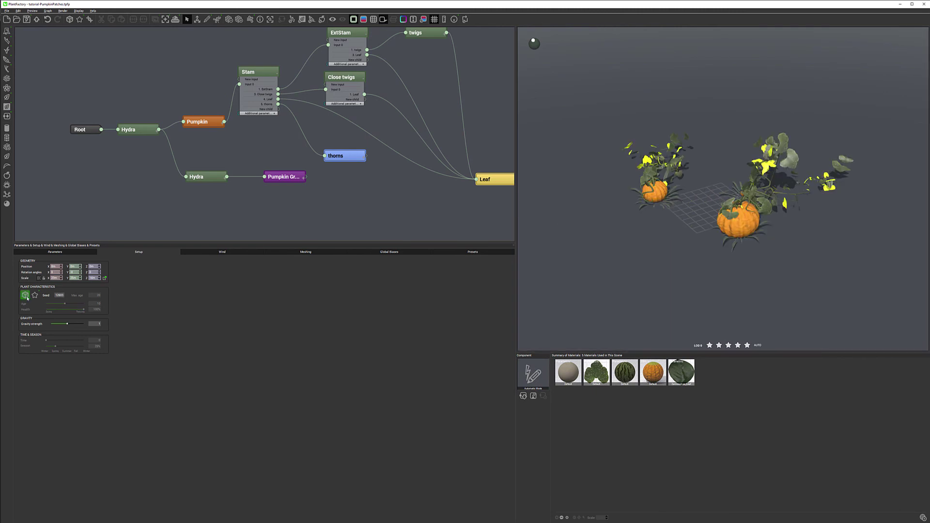
left_click(26, 297)
left_click(26, 296)
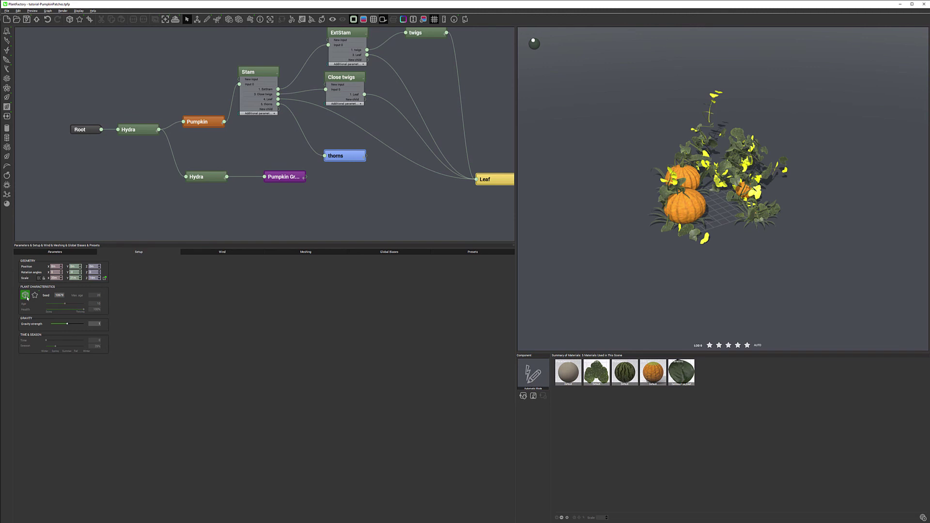
left_click(26, 296)
left_click(26, 296)
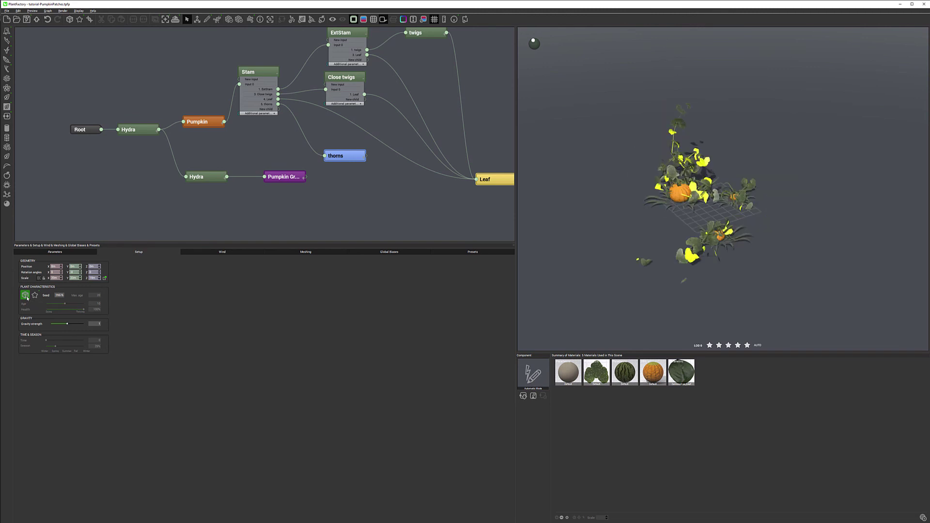
left_click(26, 296)
left_click(26, 296)
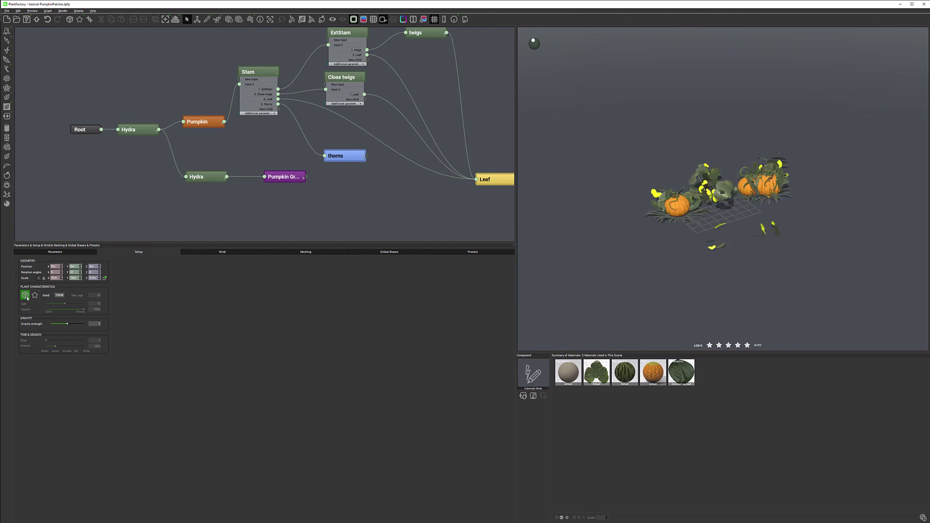
left_click(27, 296)
left_click(26, 296)
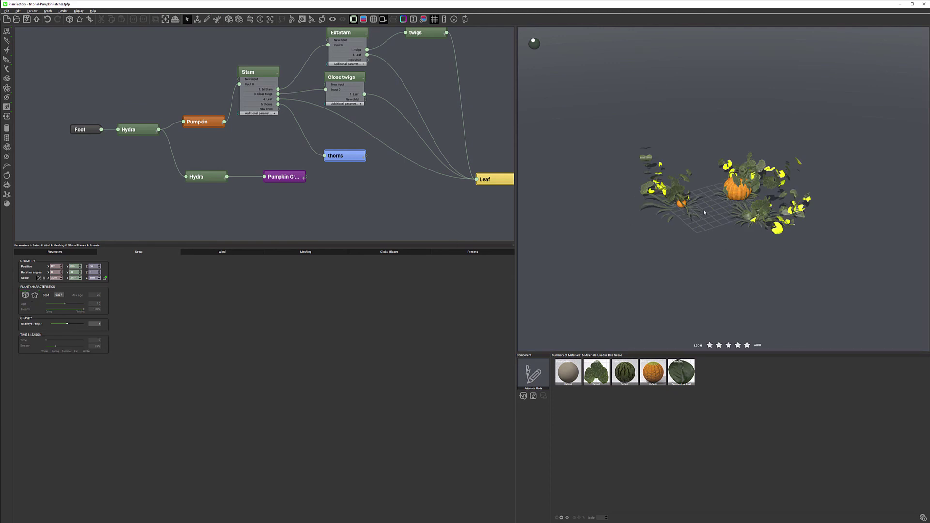
scroll(702, 211, "up", 5)
left_click_drag(682, 239, 701, 226)
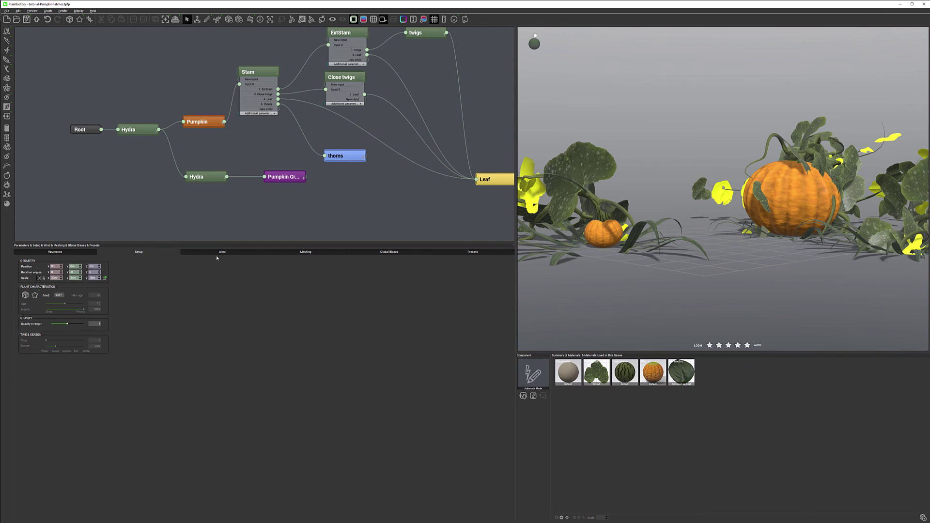
Open the Pumpkin node's material and raise the dirt layer's upper altitude limit to about -0.28 and top fuzziness to about 26%, ranging altitudes by object.
left_click(70, 254)
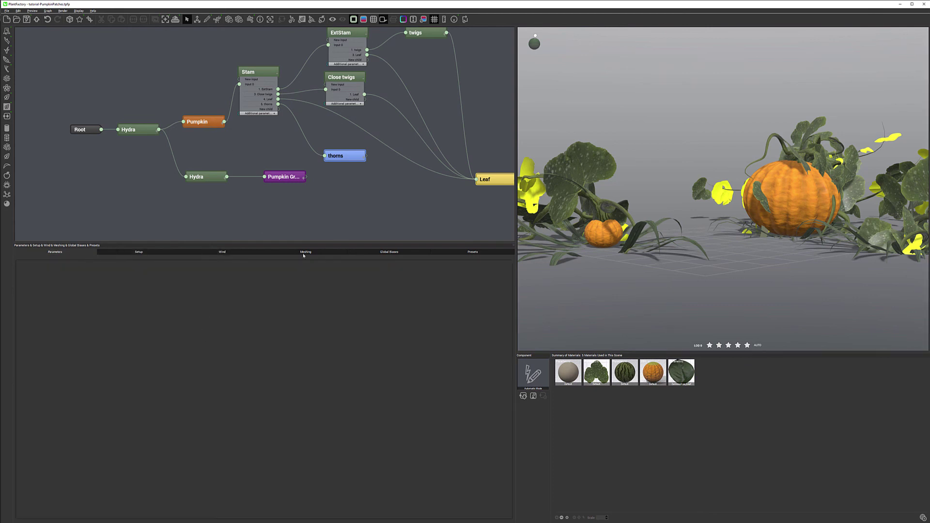
mouse_move(110, 296)
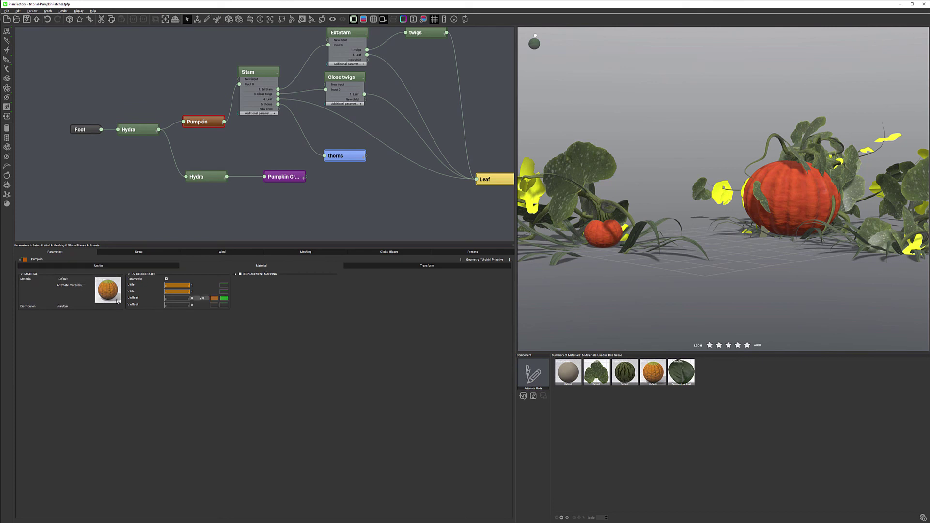
double_click(107, 290)
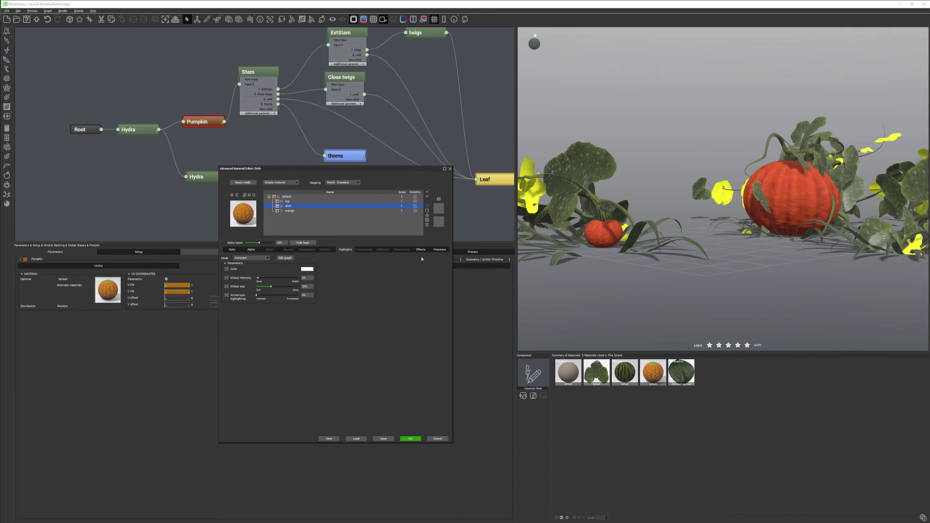
left_click(439, 250)
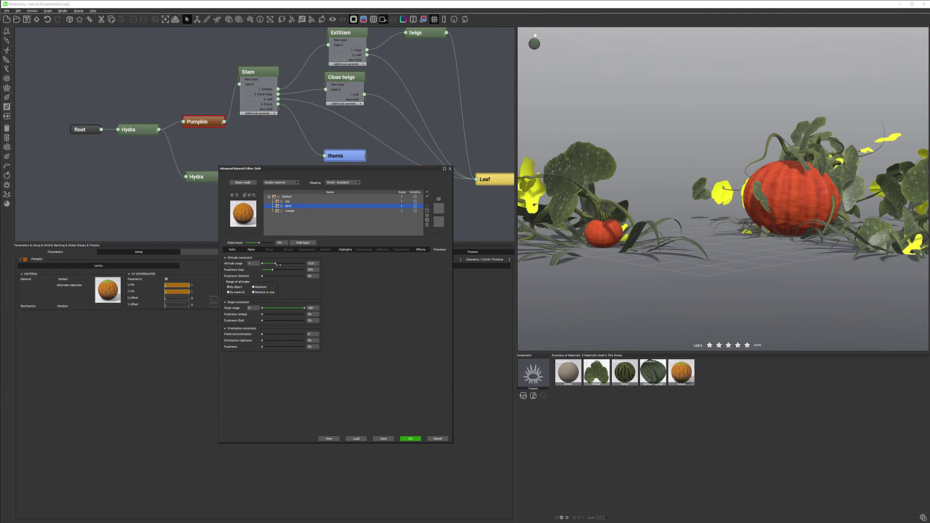
left_click_drag(277, 269, 275, 269)
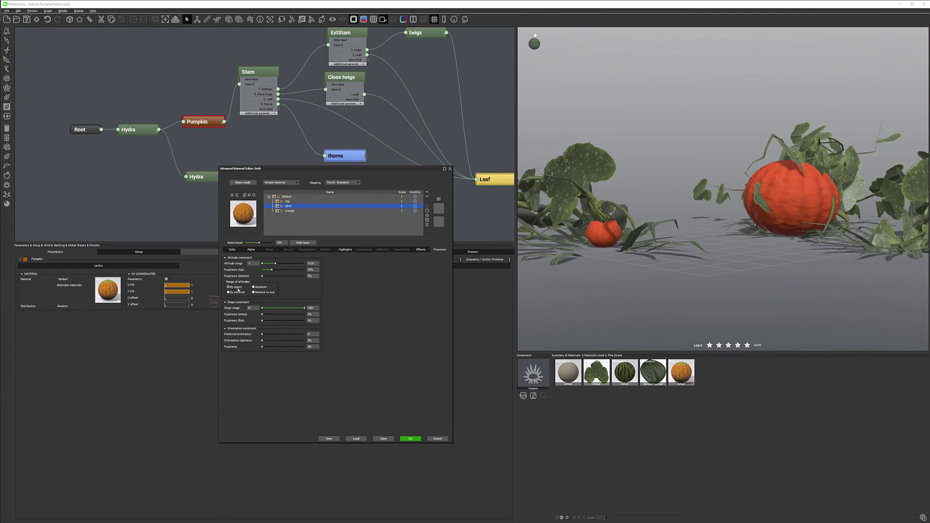
left_click(237, 288)
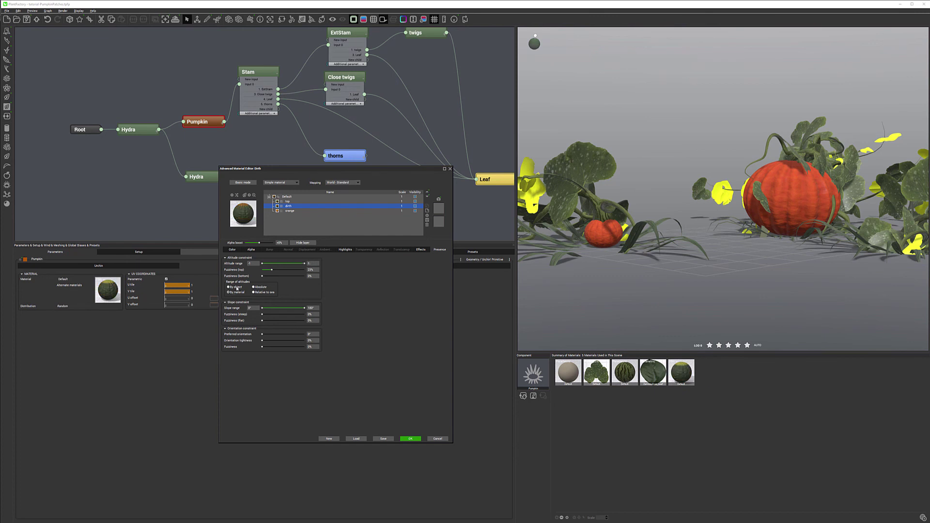
left_click(236, 292)
left_click_drag(301, 263, 280, 263)
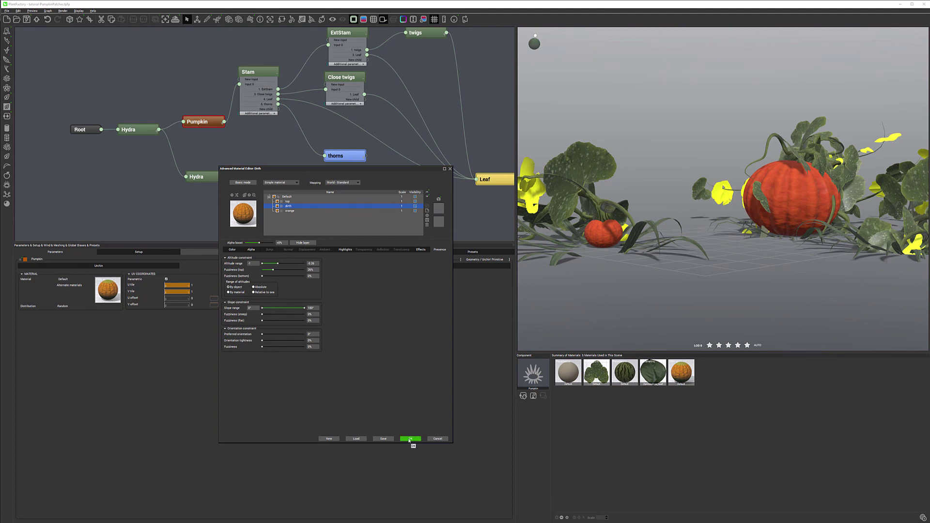
Set the top layer's lower altitude limit to about 0.72 and its bottom fuzziness to about 22%.
left_click(291, 202)
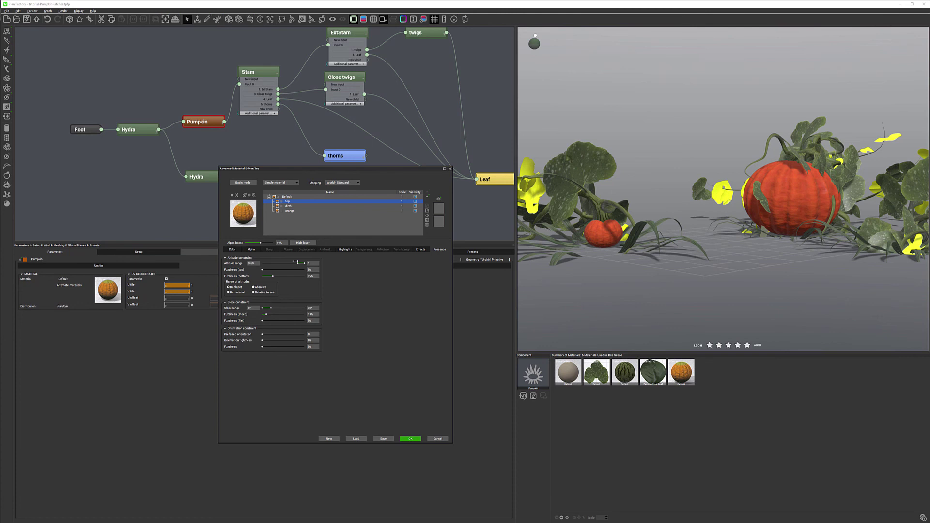
left_click_drag(296, 262, 286, 275)
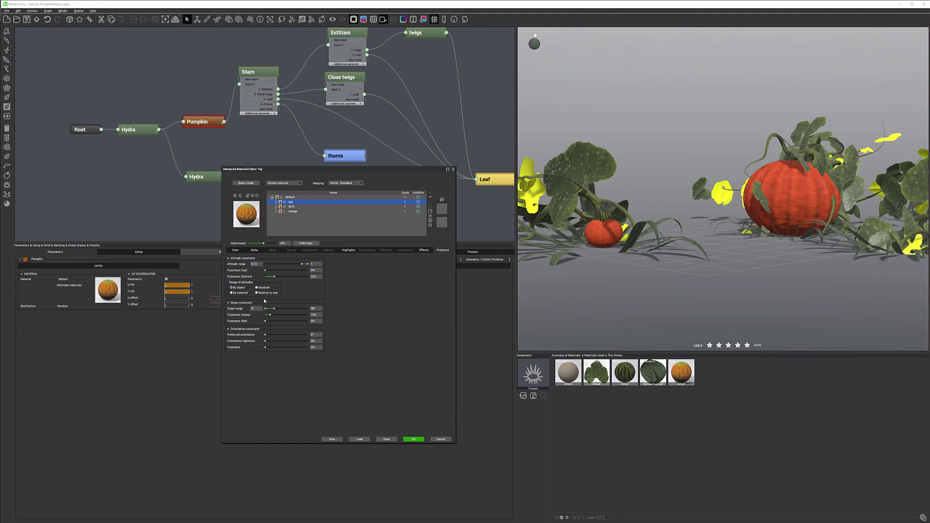
left_click(421, 441)
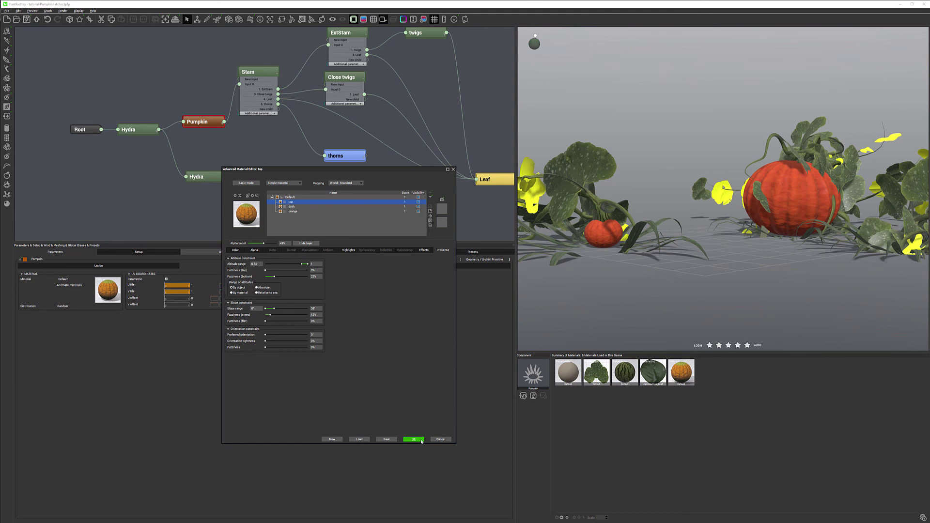
Rename the pumpkin's layered material as Pumpkin and accept the material changes.
left_click(292, 198)
left_click(300, 198)
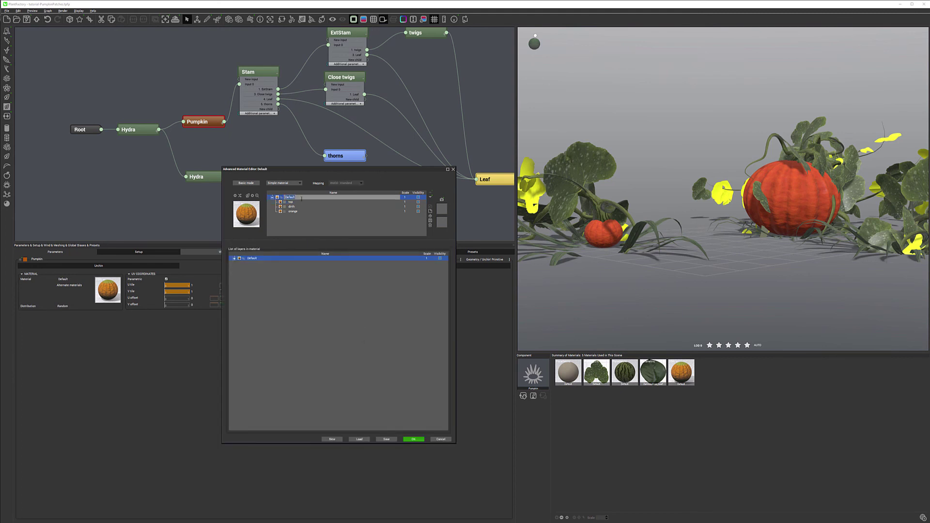
type("Pumpkin")
left_click(413, 439)
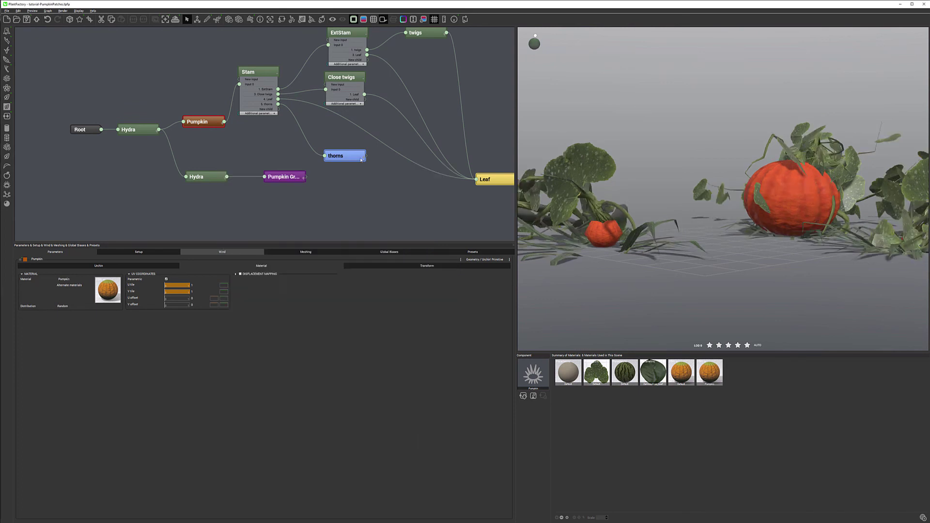
Rename the segment body material of the Stam node as Stam and accept it.
left_click(258, 72)
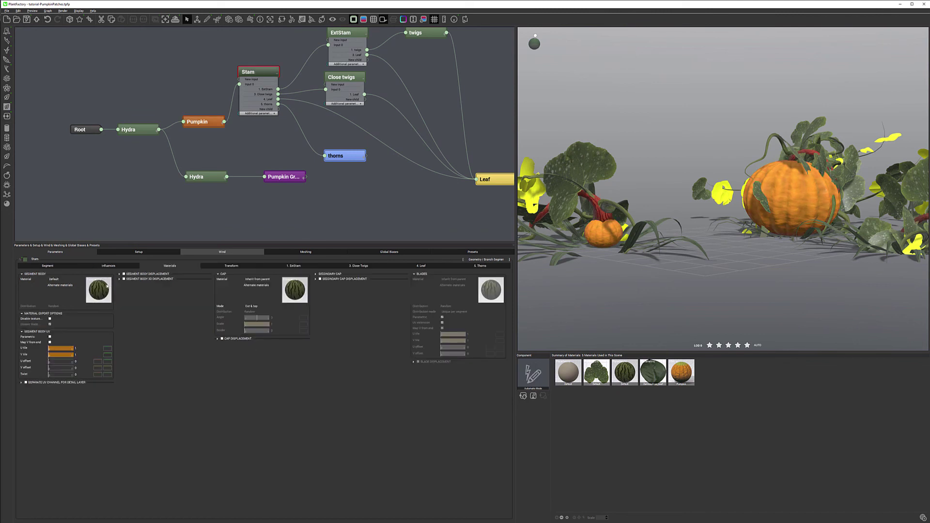
double_click(99, 290)
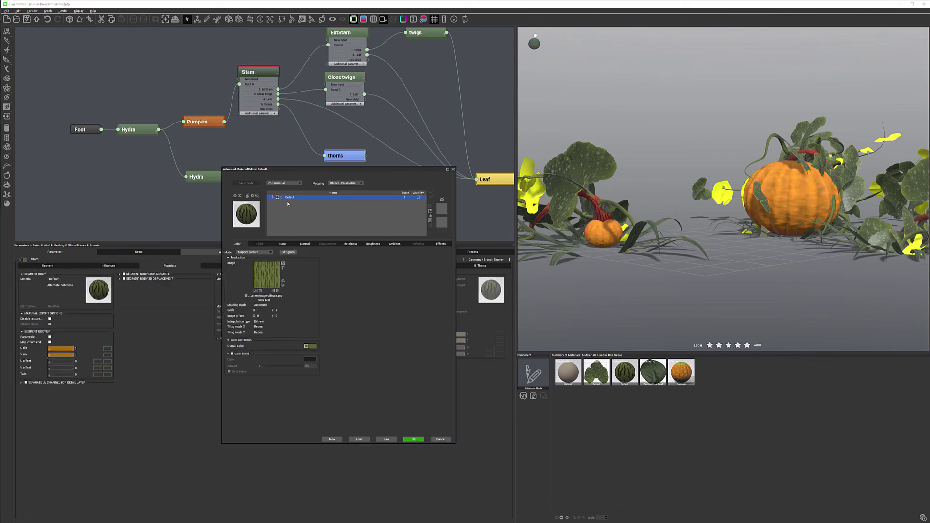
double_click(304, 198)
type("Stam")
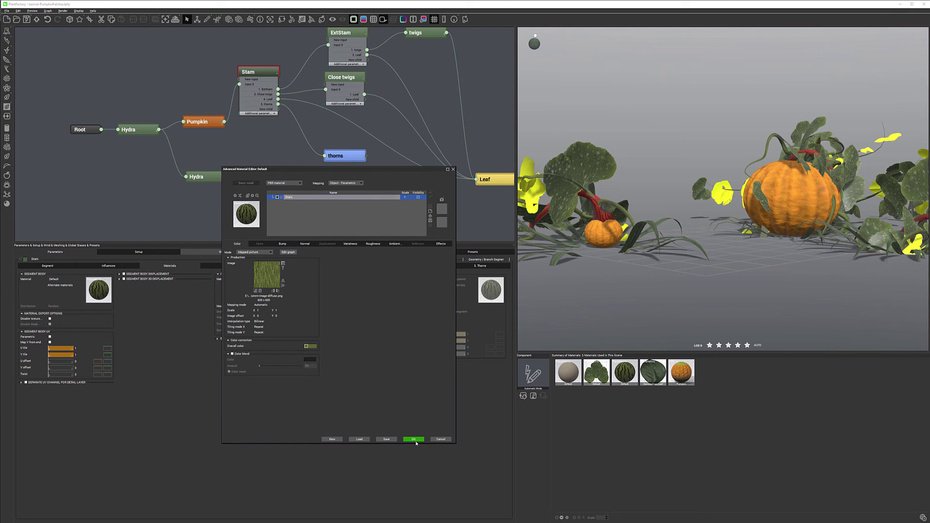
left_click(413, 439)
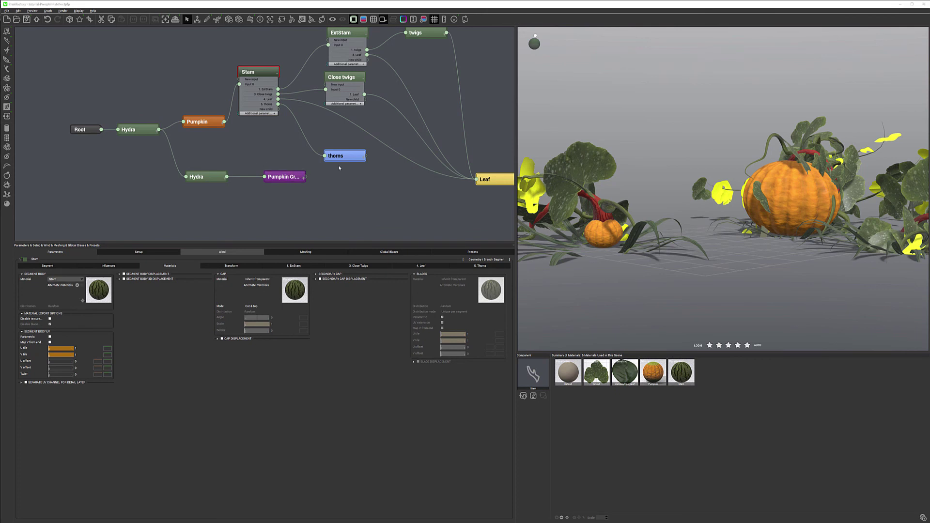
Reposition the Close twigs and ExtStam nodes slightly farther apart in the graph.
scroll(421, 157, "down", 2)
middle_click_drag(473, 121, 435, 131)
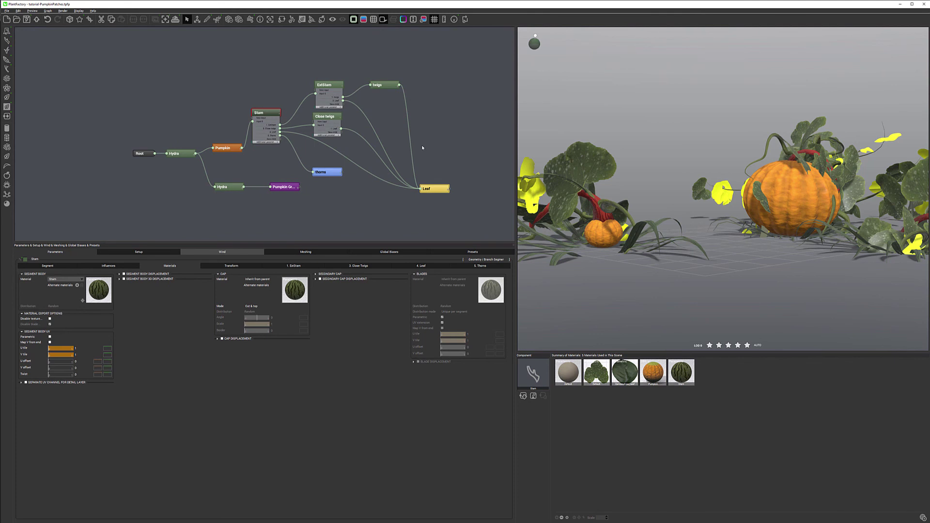
left_click_drag(331, 117, 337, 121)
left_click_drag(338, 83, 343, 81)
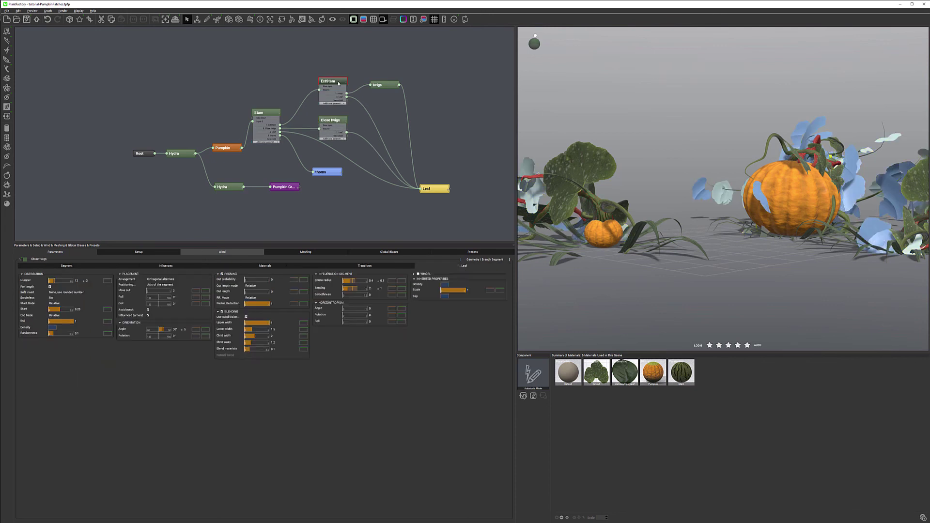
Generate a series of new random seeds for the plant and inspect the pumpkin patch variations from different angles.
left_click_drag(781, 207, 679, 246)
scroll(714, 224, "down", 3)
scroll(698, 216, "up", 2)
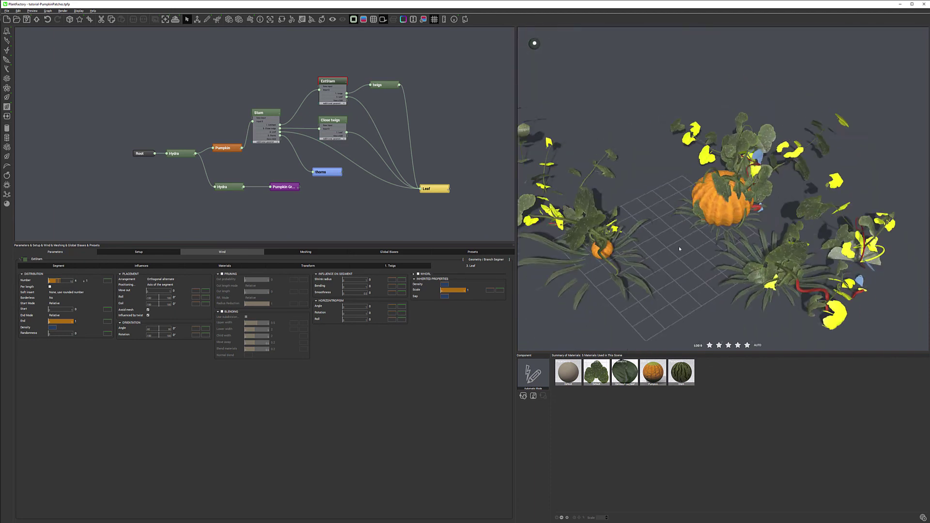
left_click(127, 251)
left_click(26, 296)
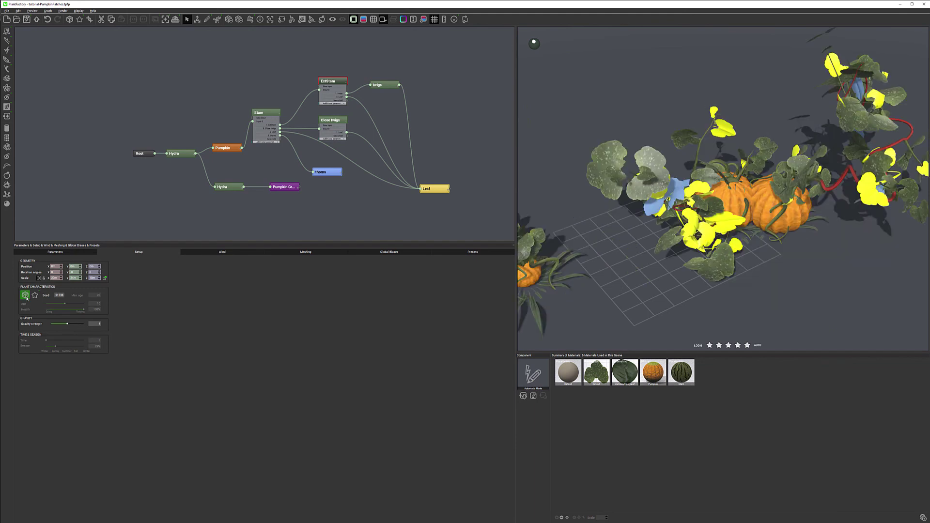
left_click(26, 295)
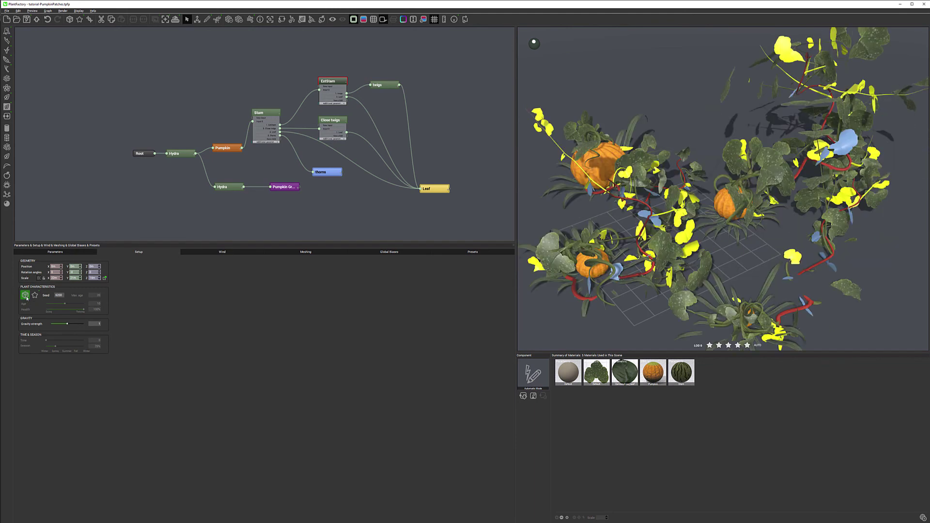
left_click(26, 296)
left_click(26, 296)
left_click(26, 295)
left_click(25, 296)
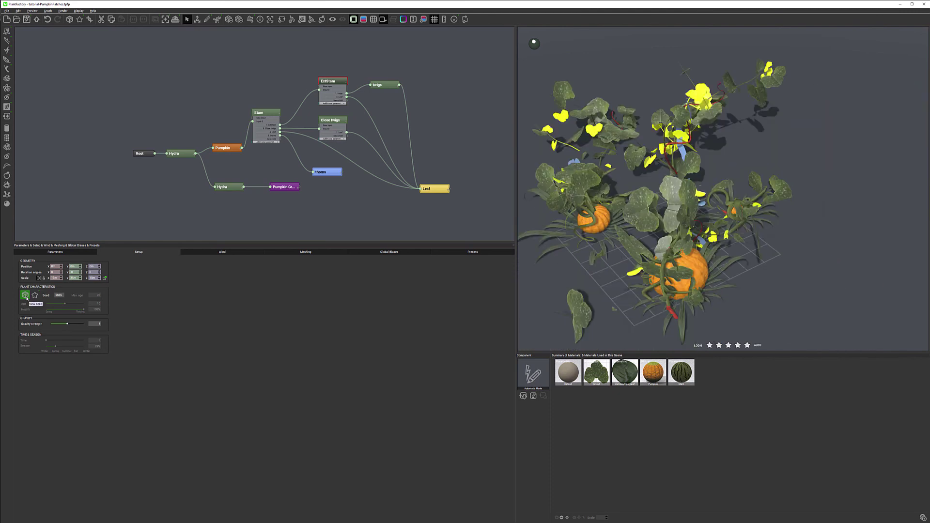
left_click(26, 295)
left_click(26, 295)
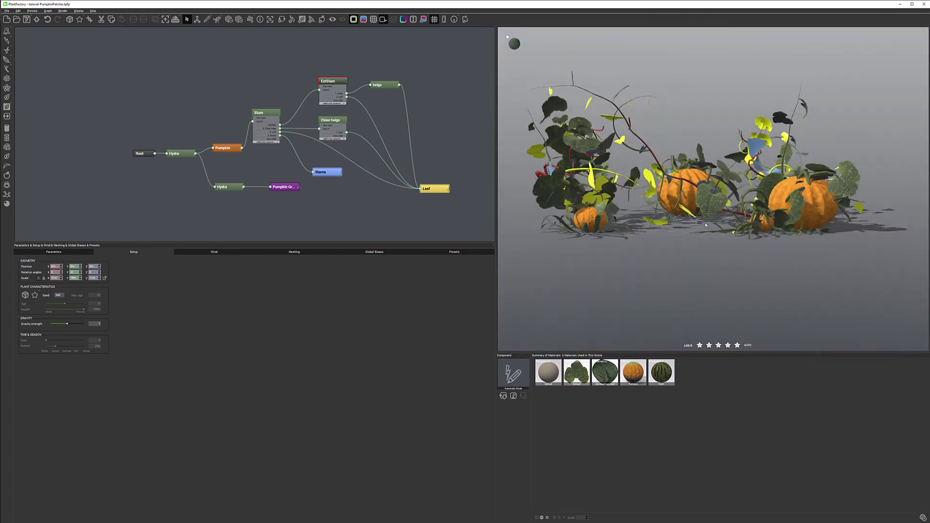
right_click_drag(706, 225, 717, 250)
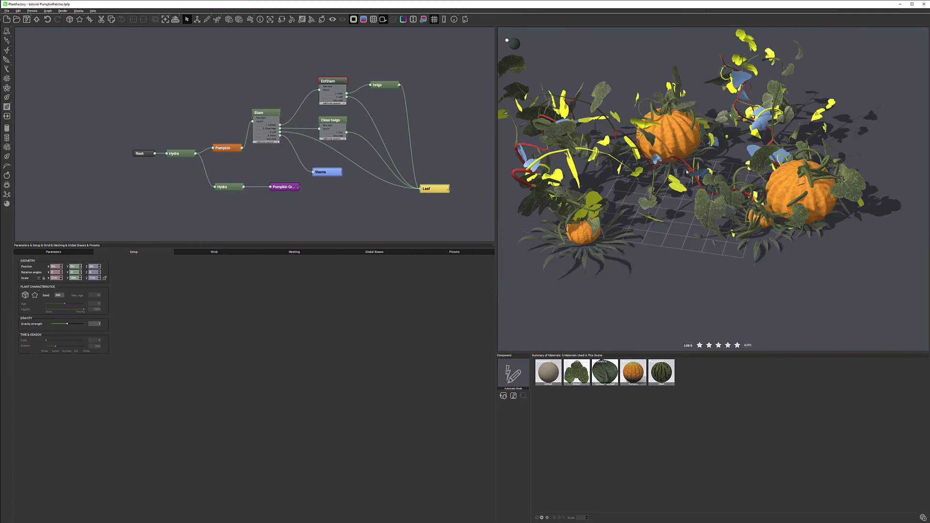
left_click_drag(698, 164, 659, 244)
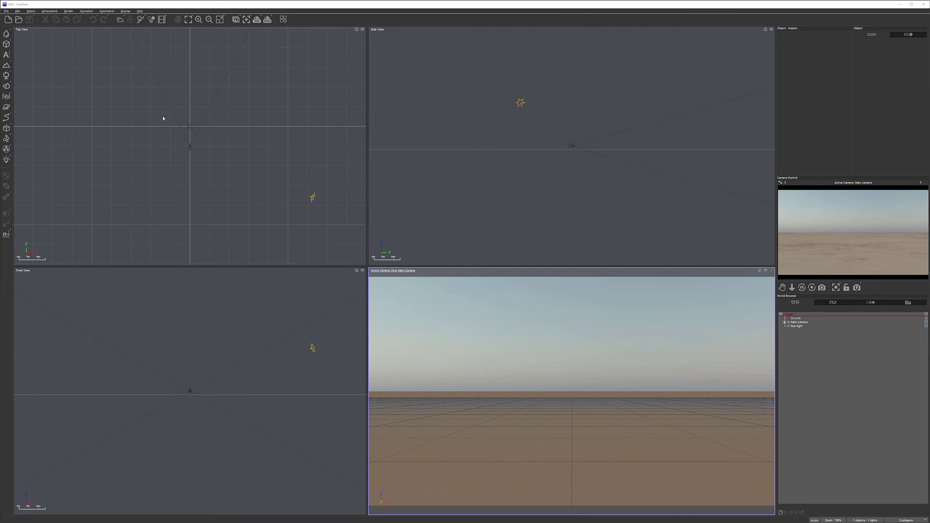
In VUE, add the tutorial-PumpkinPatches plant to the scene and move it away from the camera along Y.
left_click(7, 75)
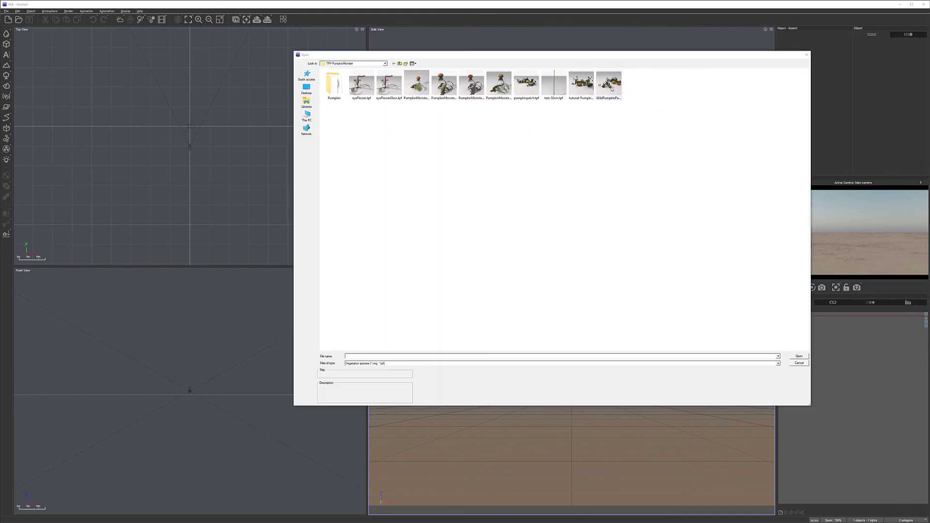
left_click(582, 86)
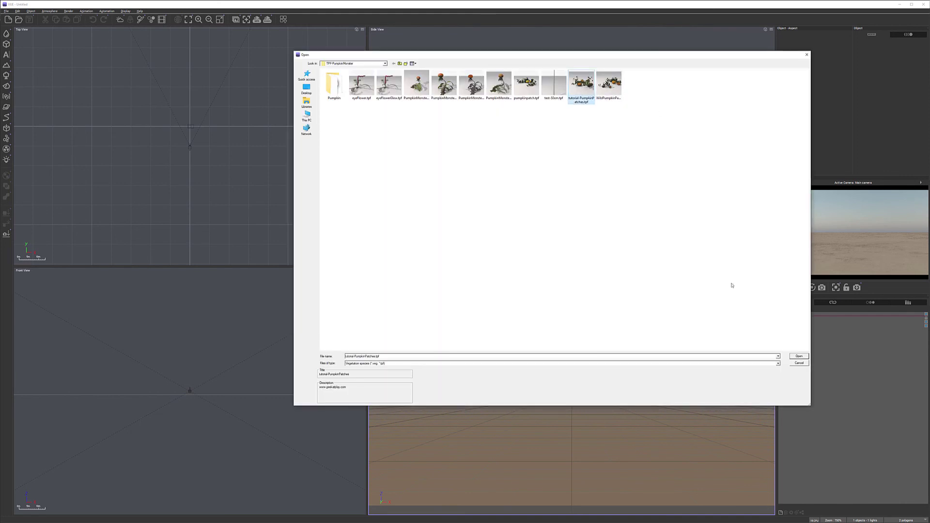
left_click(799, 356)
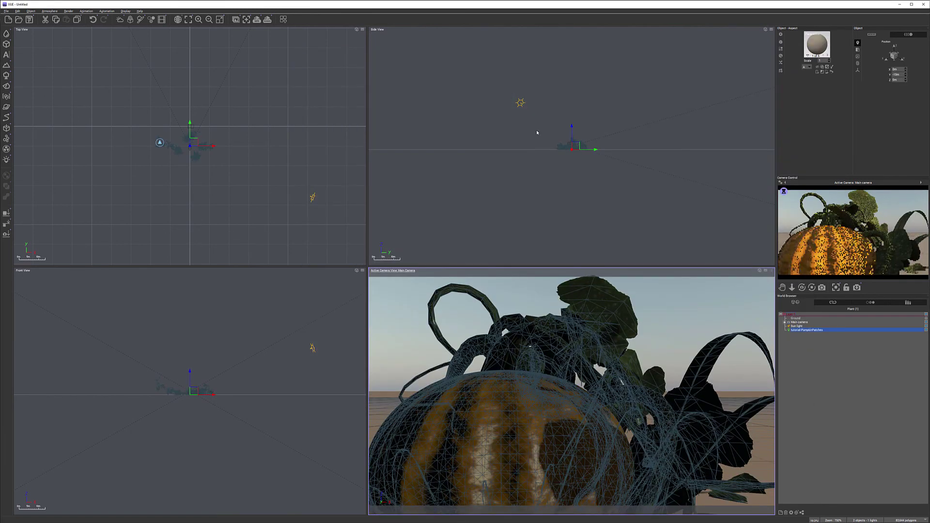
left_click_drag(591, 150, 643, 150)
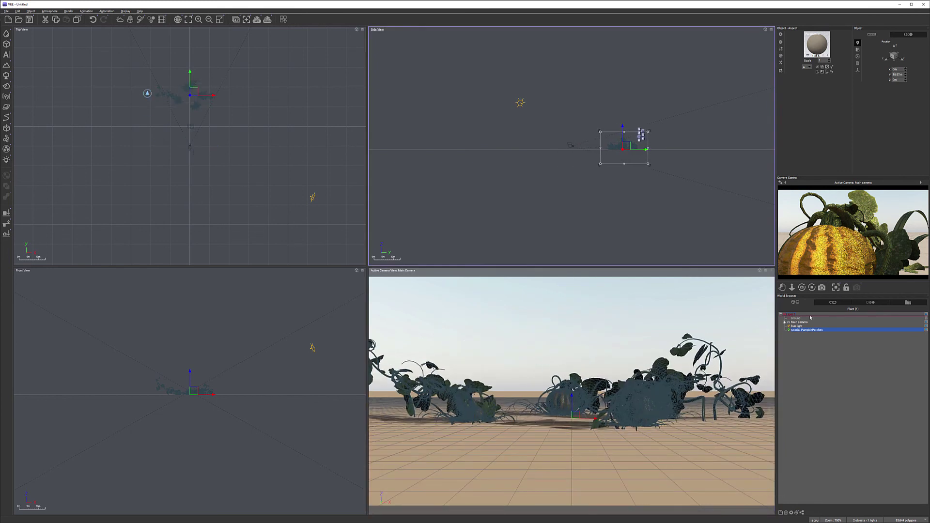
Raise the main camera and tilt it down to frame the pumpkin patch.
left_click(800, 322)
left_click_drag(572, 145, 565, 166)
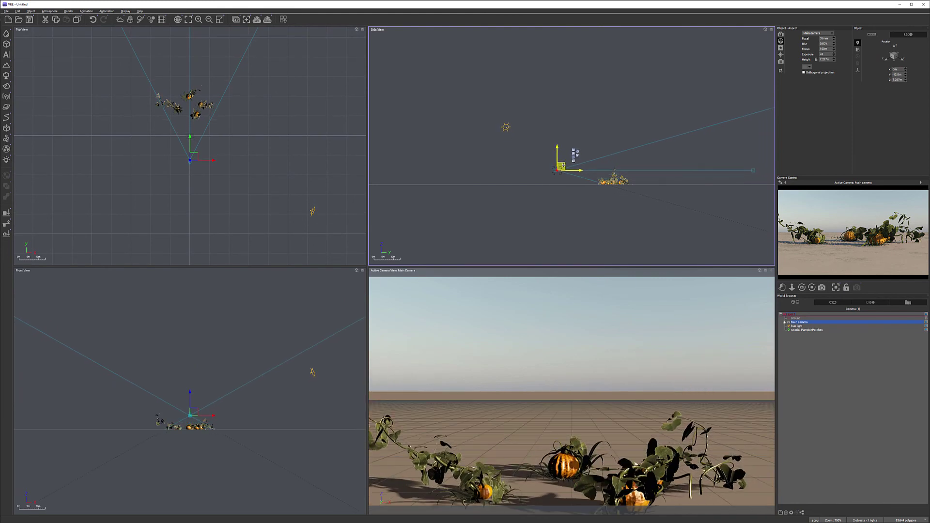
left_click(784, 192)
left_click_drag(784, 192, 784, 217)
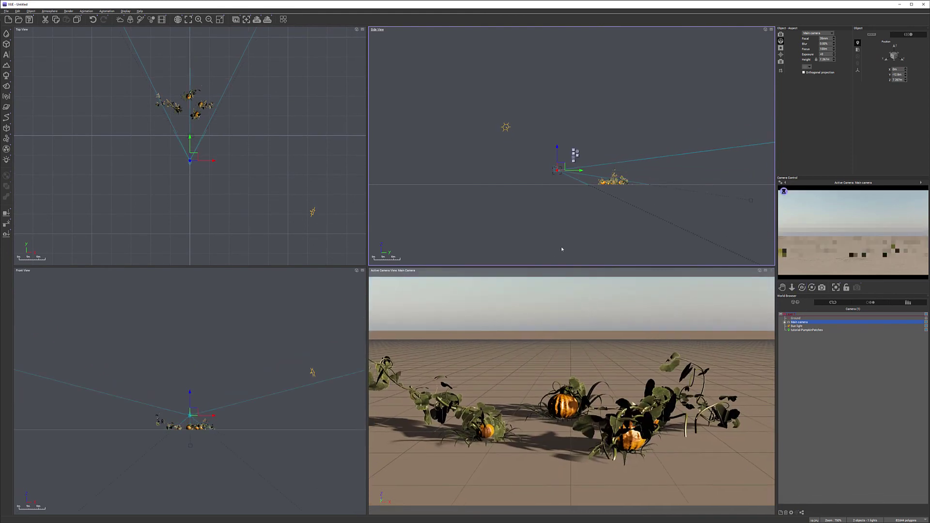
Add a second tutorial-PumpkinPatches plant and position it just behind the first patch, overlapping it, then deselect it.
scroll(249, 159, "down", 1)
right_click_drag(249, 159, 278, 173)
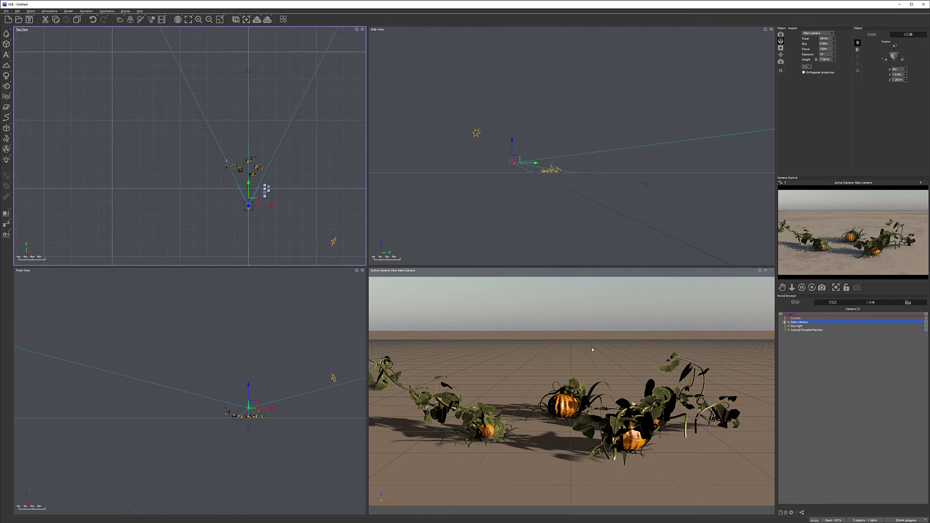
left_click(6, 75)
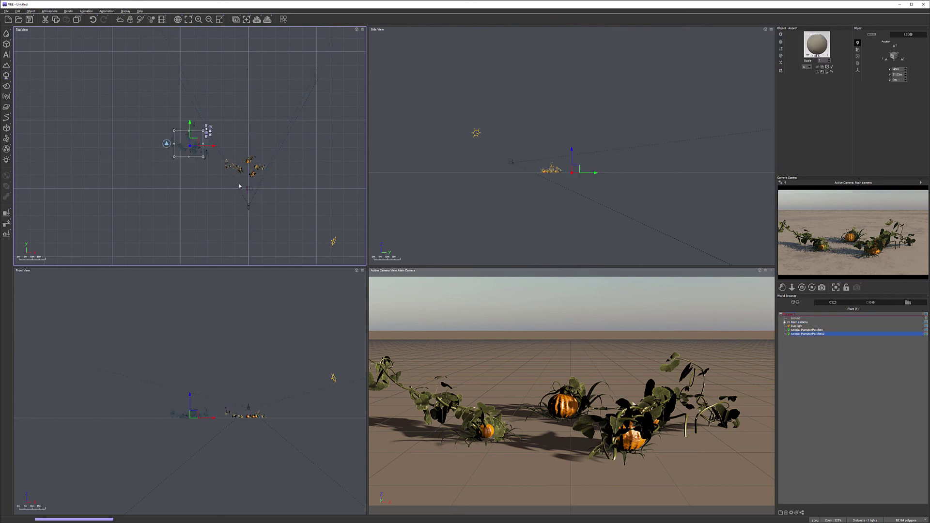
left_click_drag(202, 140, 252, 158)
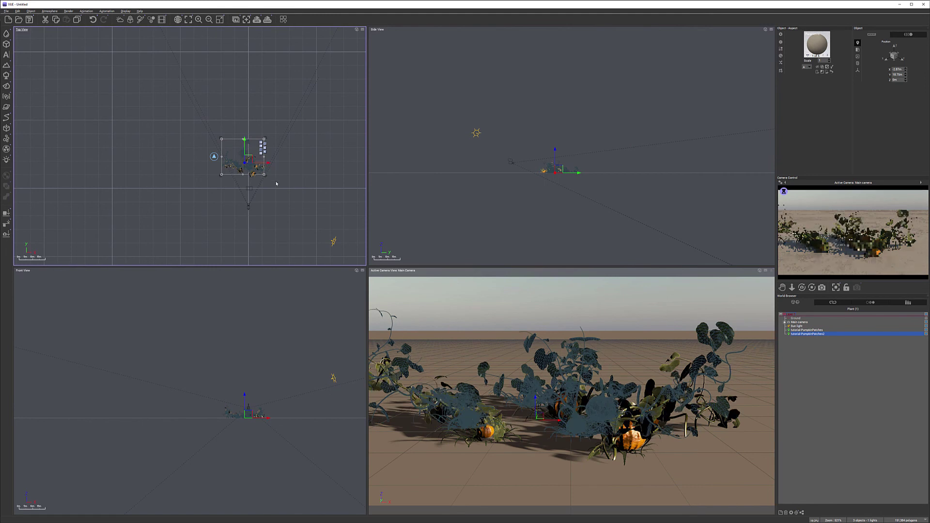
left_click_drag(252, 154, 249, 156)
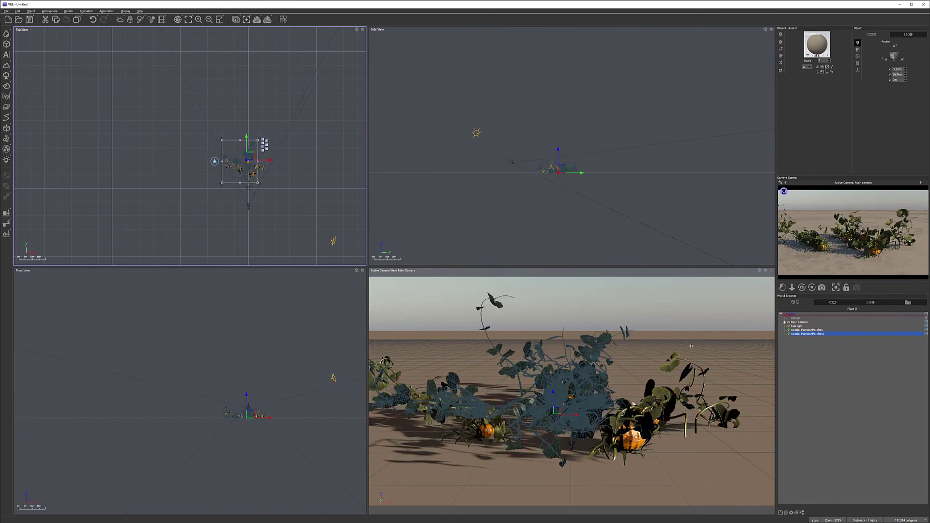
left_click(829, 388)
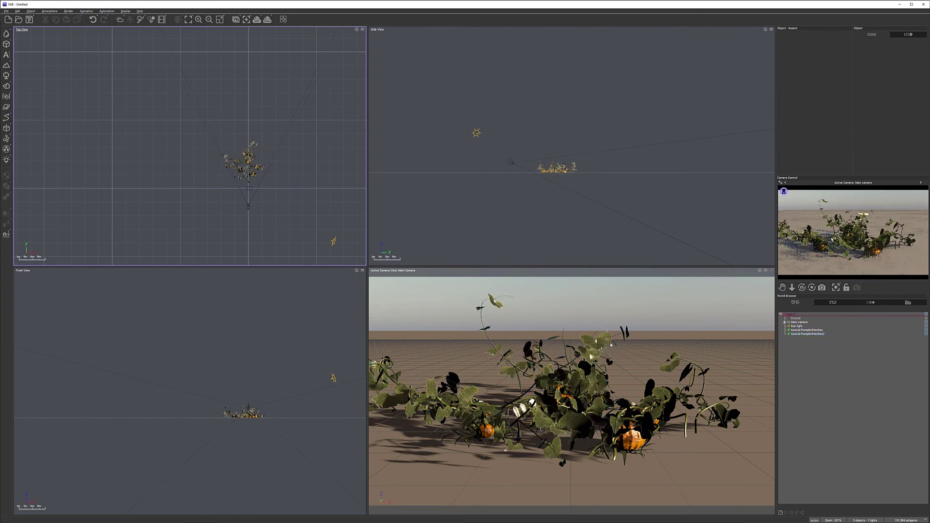
Raise the main camera to about 17.6 m and aim it down at the two pumpkin patches.
left_click(525, 163)
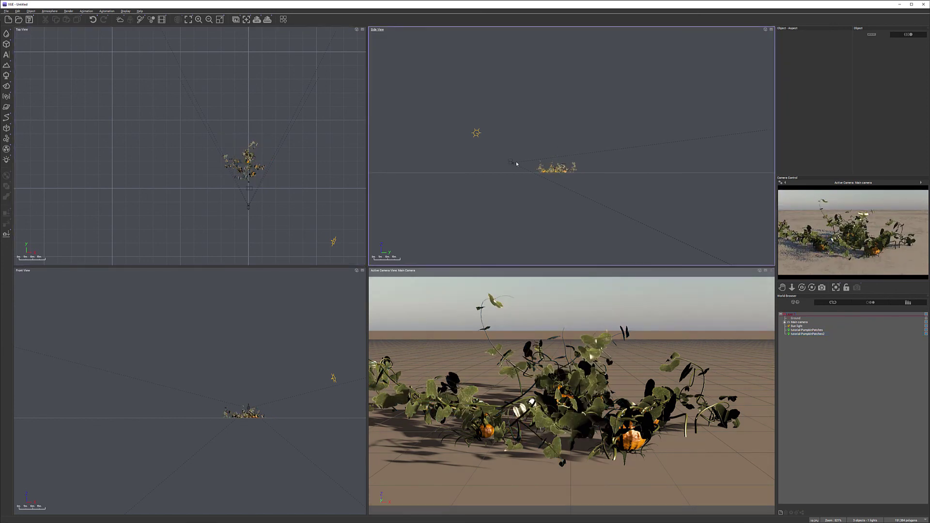
left_click(807, 323)
left_click_drag(579, 130, 592, 153)
left_click_drag(802, 288, 594, 152)
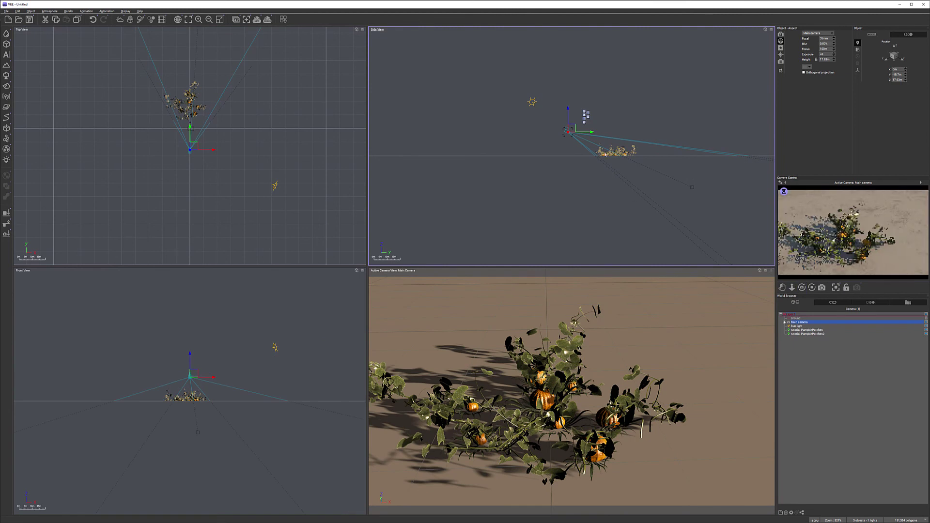
Lower the main camera near the ground and aim it almost horizontally at the pumpkin patches.
scroll(594, 152, "up", 5)
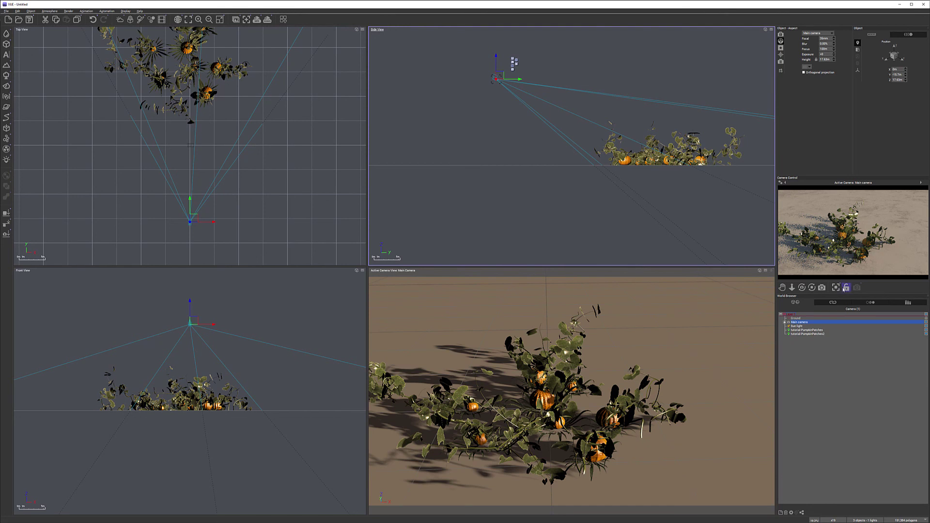
left_click_drag(496, 77, 504, 138)
left_click_drag(387, 141, 388, 139)
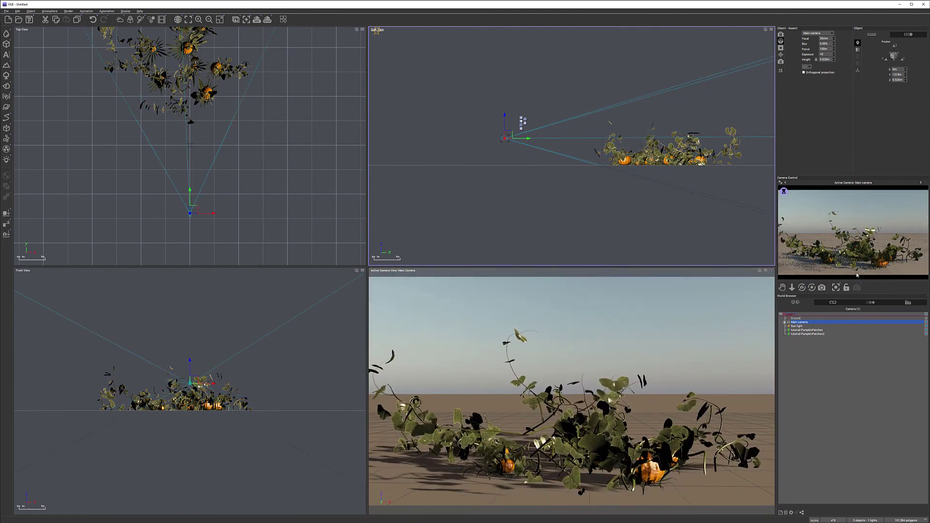
right_click(871, 258)
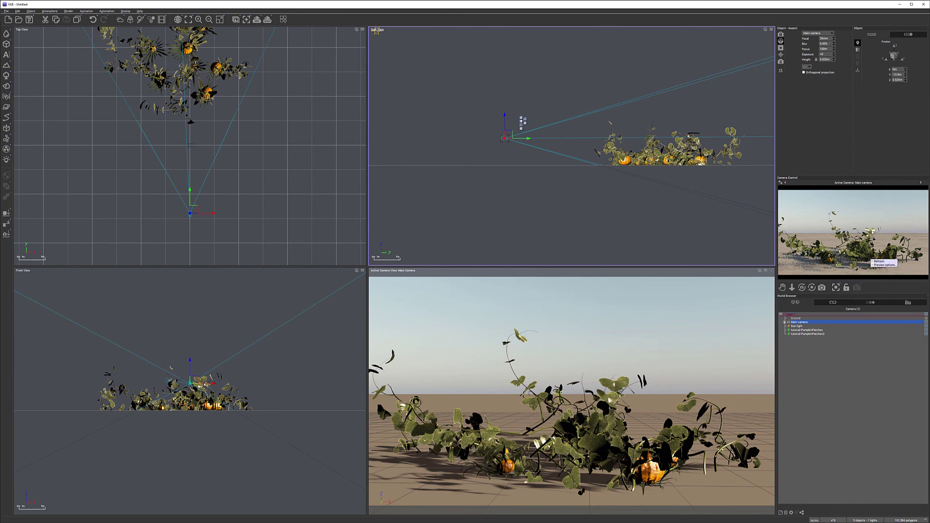
In PlantFactory, reduce the Leaf material's highlights to about 15% global intensity and 6% global size, and accept the changes.
left_click(426, 490)
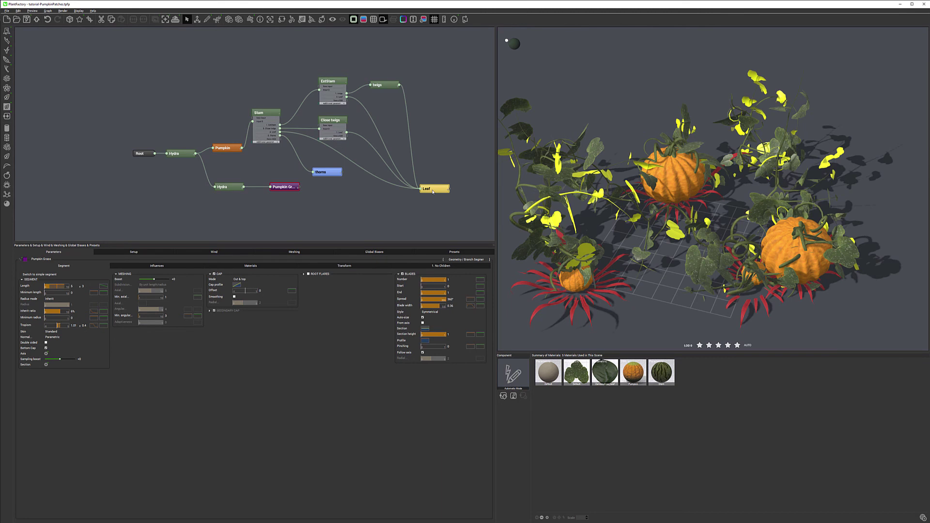
left_click(435, 188)
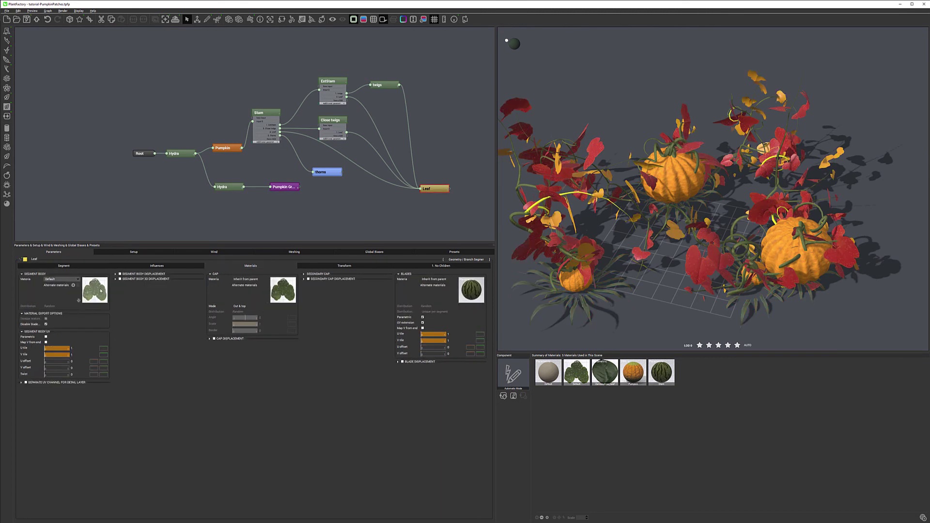
double_click(264, 290)
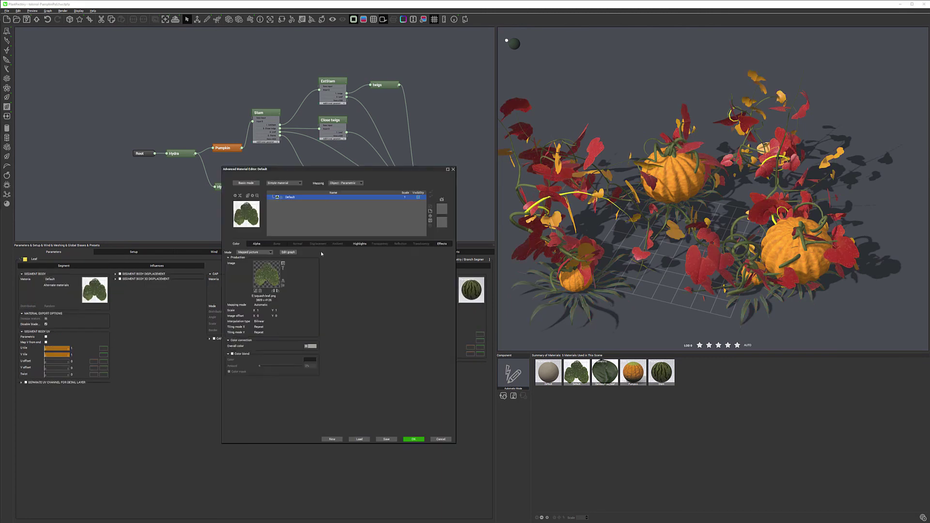
left_click(360, 245)
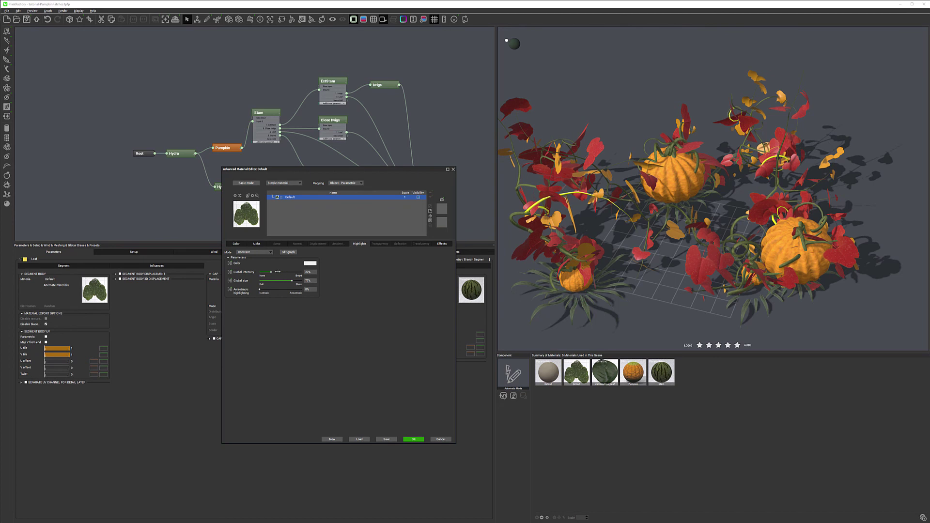
left_click_drag(292, 281, 265, 281)
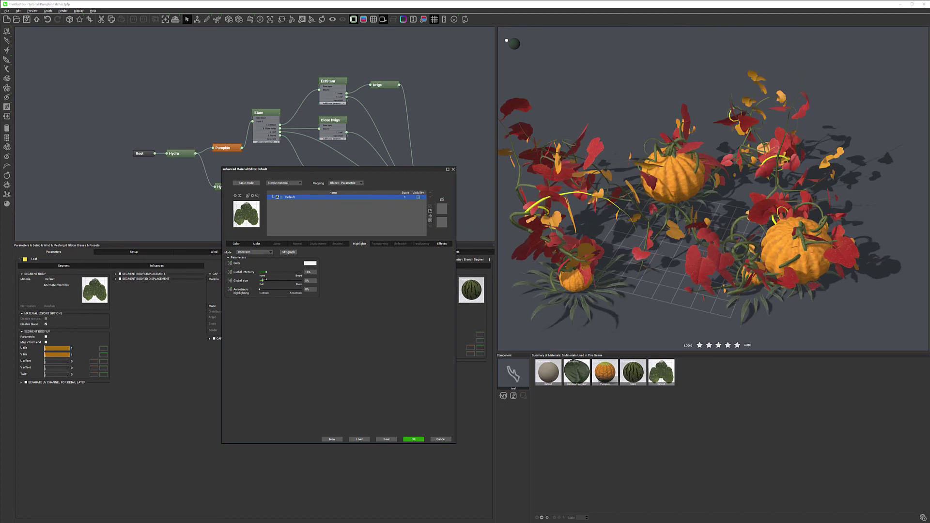
left_click(413, 439)
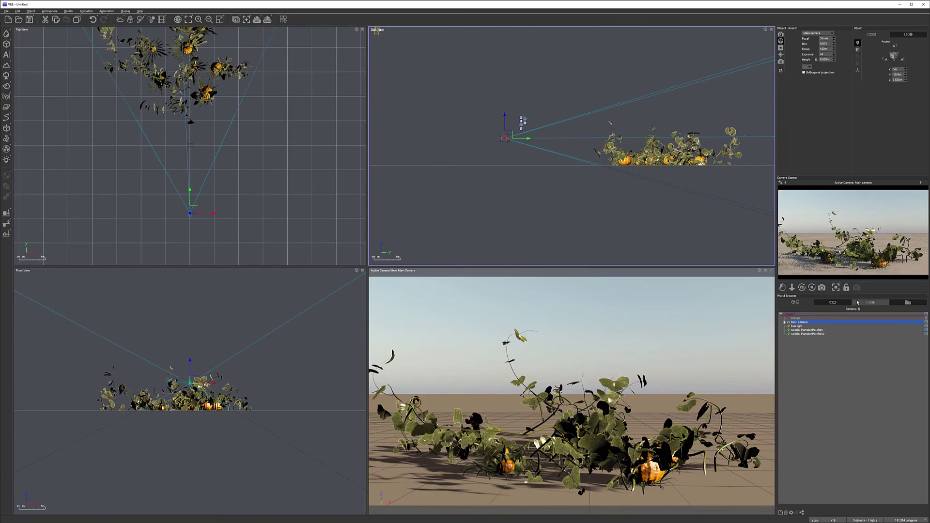
In VUE, reduce the Default leaf material's highlights to about 6% global intensity and 7% global size, and accept the changes.
left_click(870, 302)
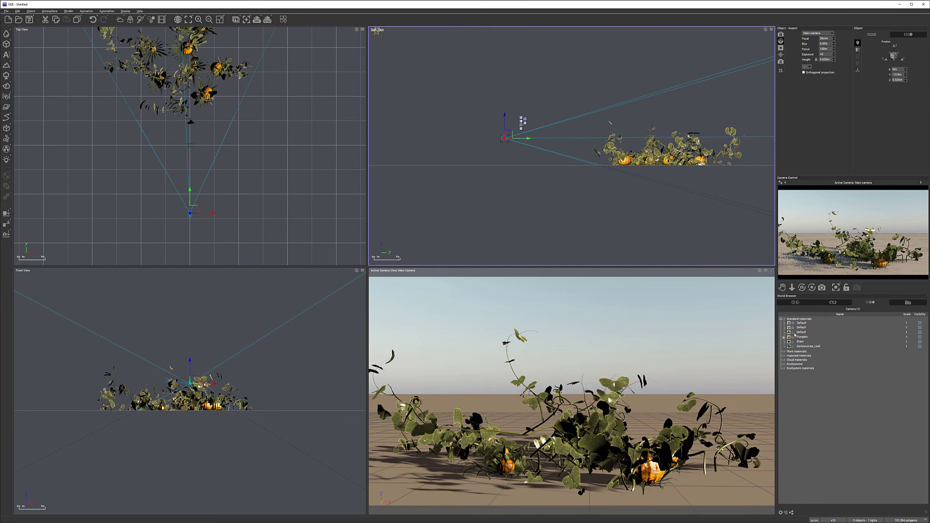
double_click(801, 332)
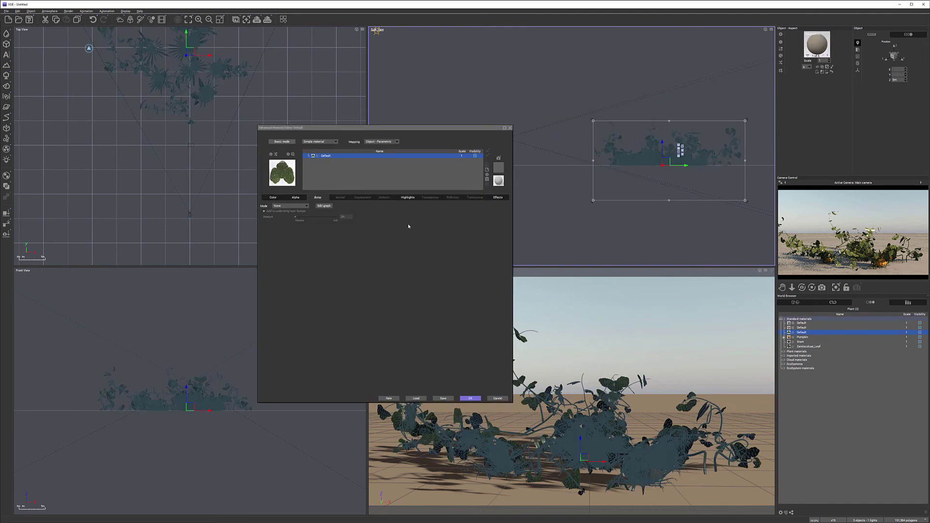
left_click(408, 197)
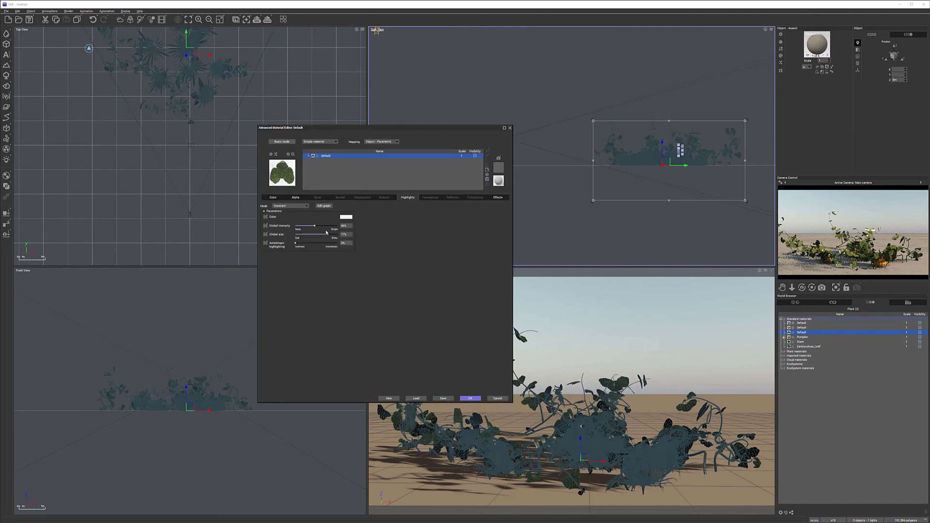
left_click_drag(326, 235, 307, 225)
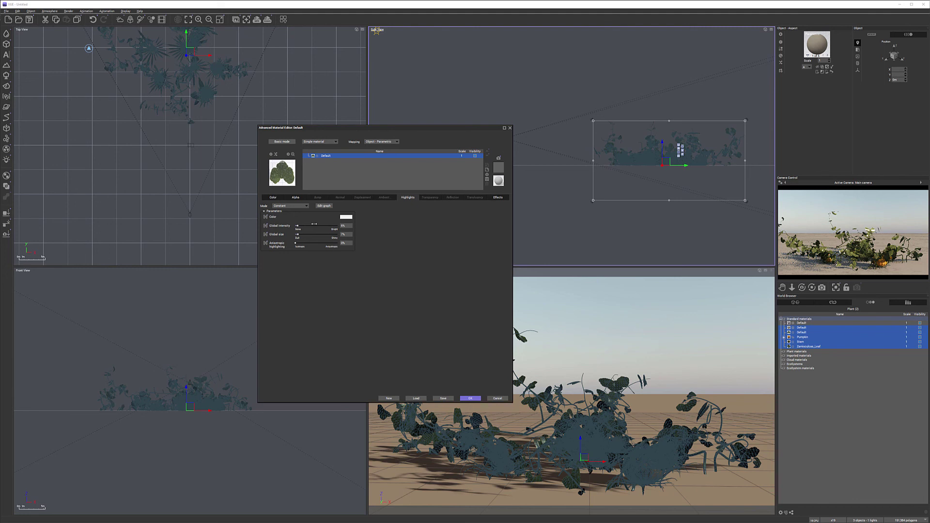
left_click(470, 399)
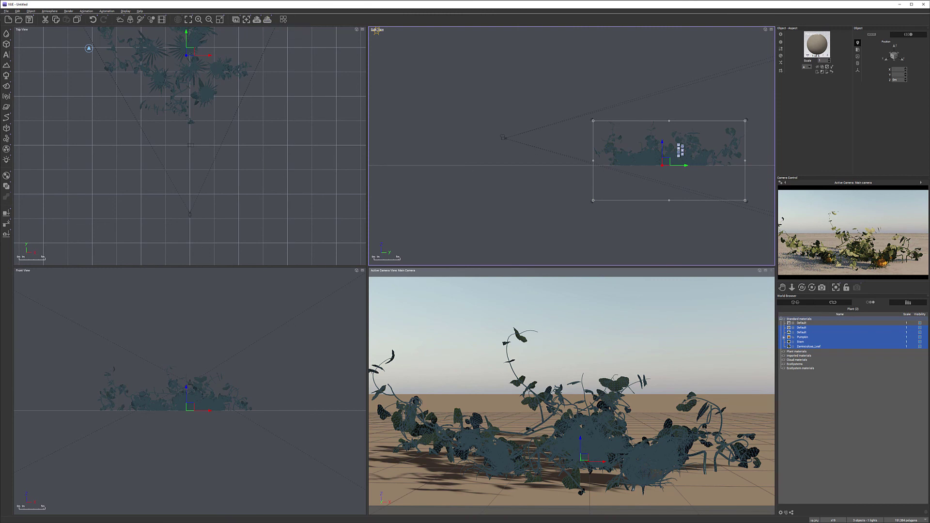
Render the scene to screen at 1920x1080 resolution.
left_click(268, 20)
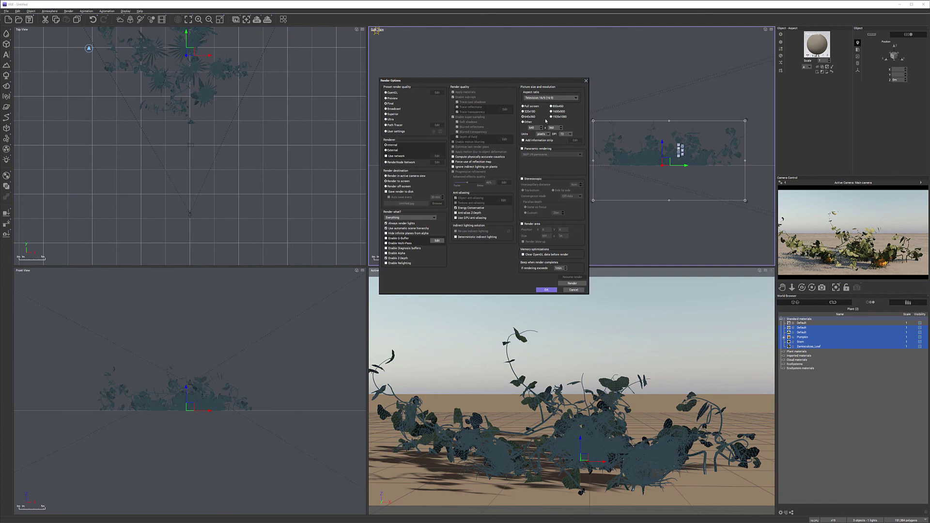
left_click(546, 290)
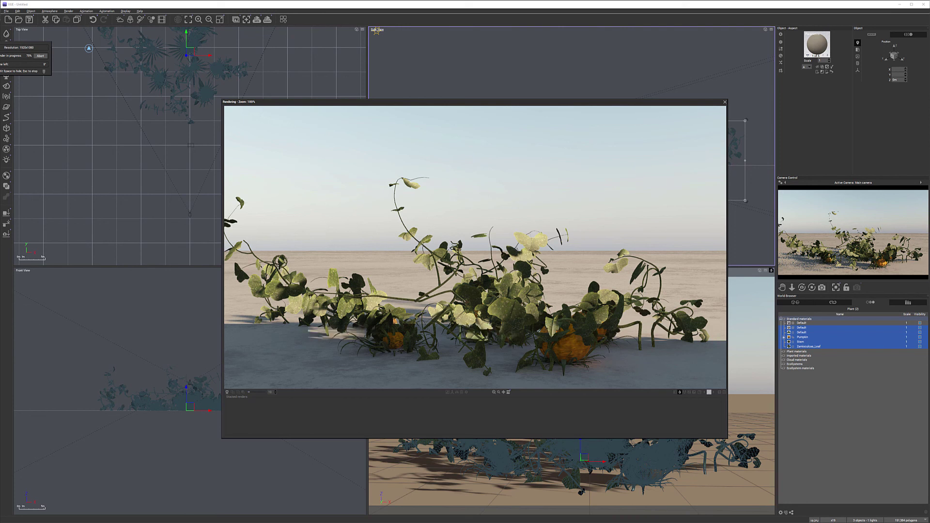
Switch to PlantFactory and set the distribution end of the twigs node after ExtStem to 0.96.
left_click(313, 521)
left_click(341, 517)
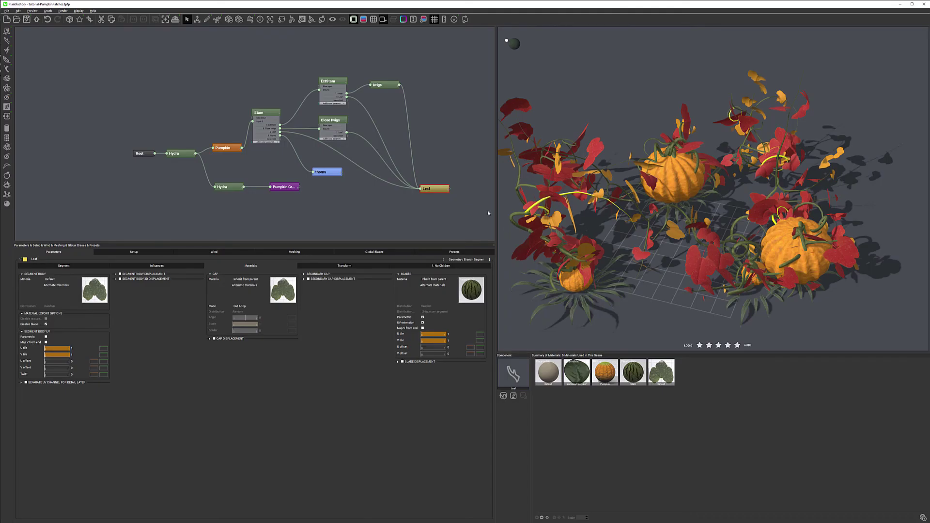
left_click(386, 86)
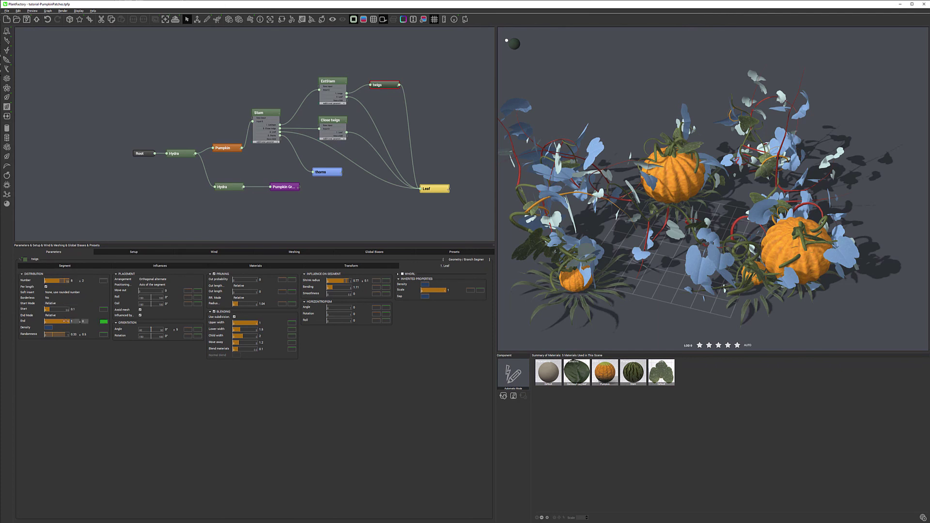
left_click_drag(59, 321, 57, 321)
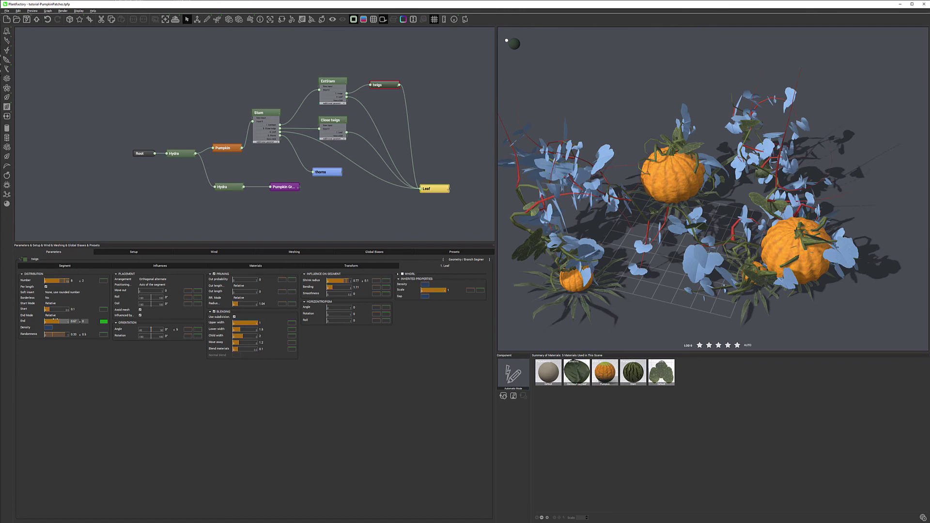
left_click_drag(54, 320, 64, 319)
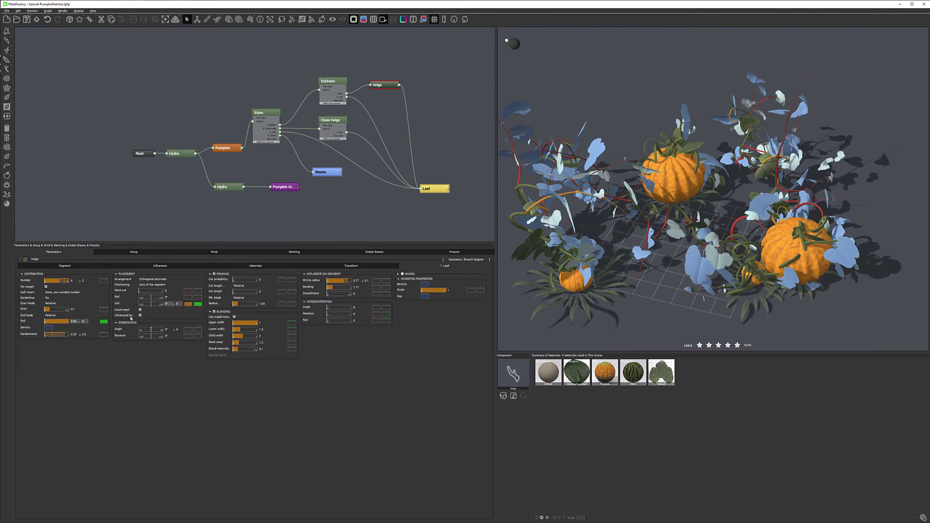
Try a downward-sloping filter curve on the twigs' distribution end and accept it.
left_click(104, 321)
left_click_drag(234, 276, 235, 320)
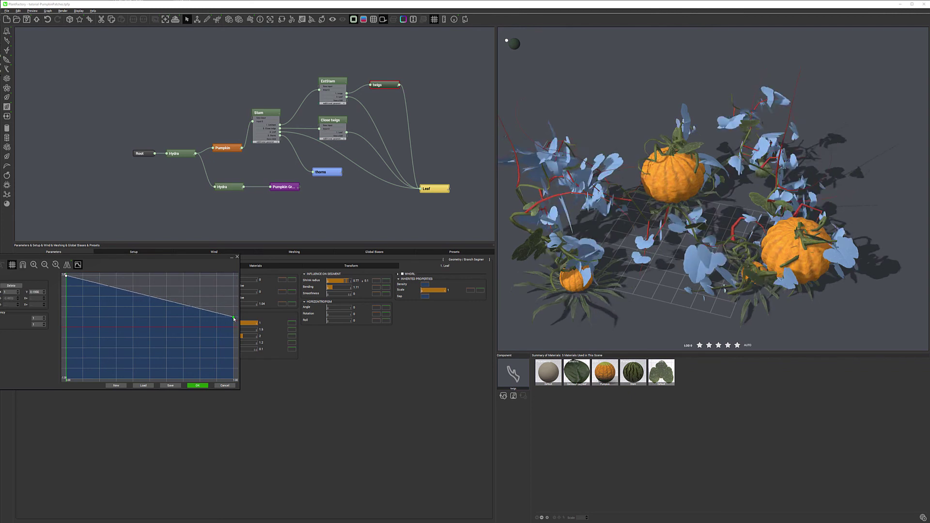
left_click(195, 385)
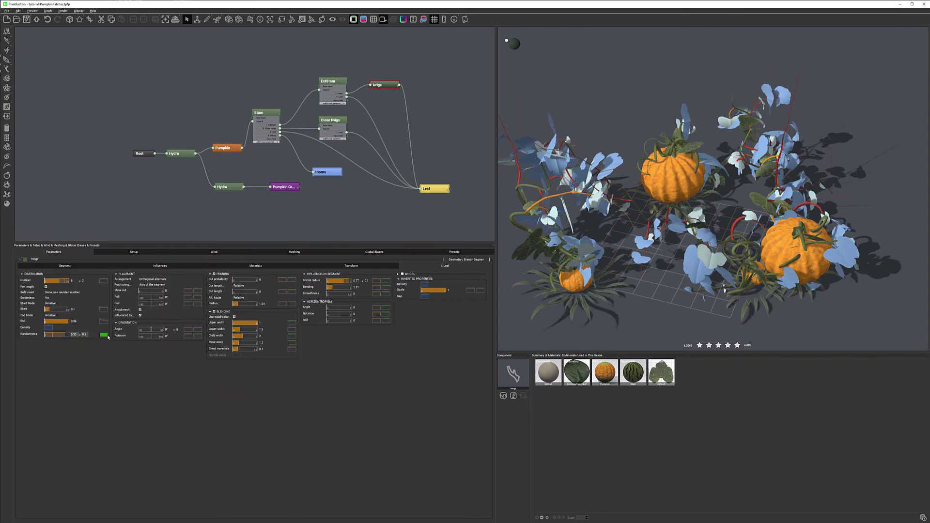
Slope the twigs' density curve down towards its end point and accept it.
left_click(49, 330)
left_click_drag(233, 281, 236, 326)
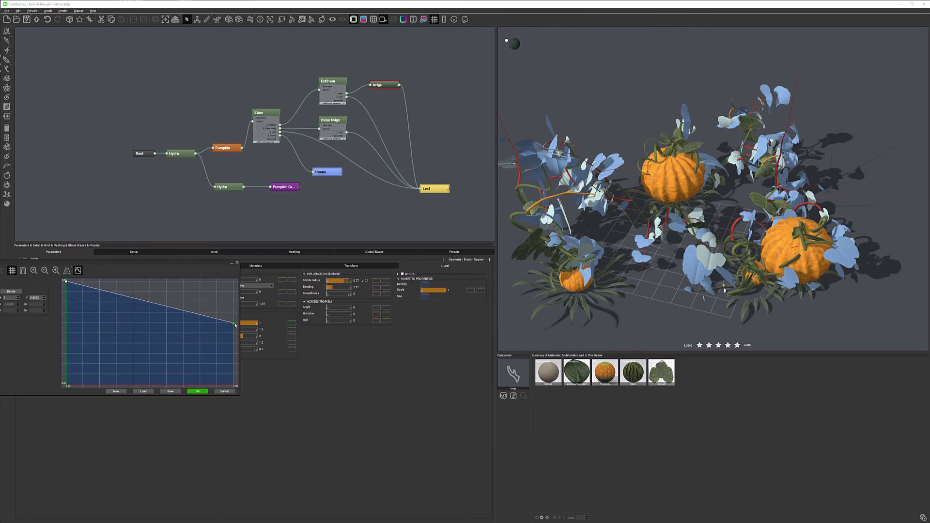
left_click(198, 391)
Restore the filter curve of the twigs' distribution end to a flat line at the maximum and accept it.
left_click(103, 322)
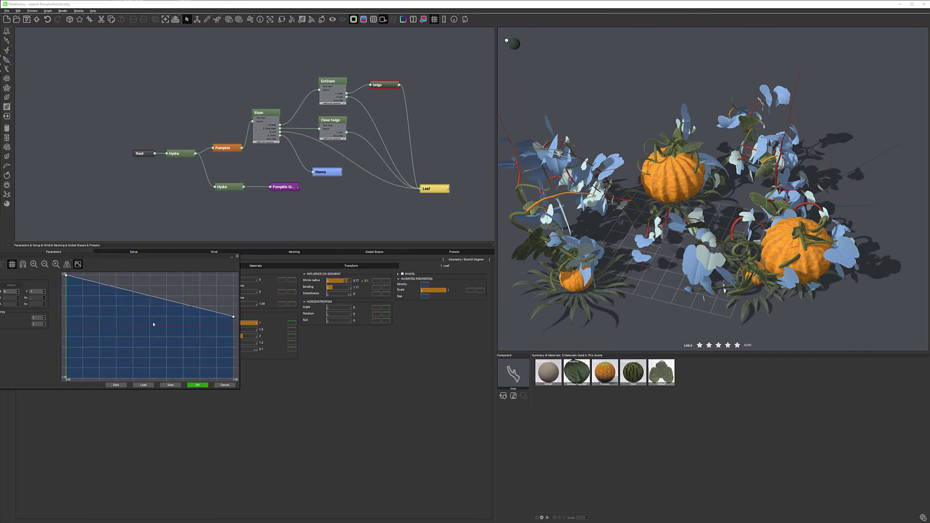
left_click(234, 315)
left_click_drag(233, 316, 234, 278)
left_click(198, 385)
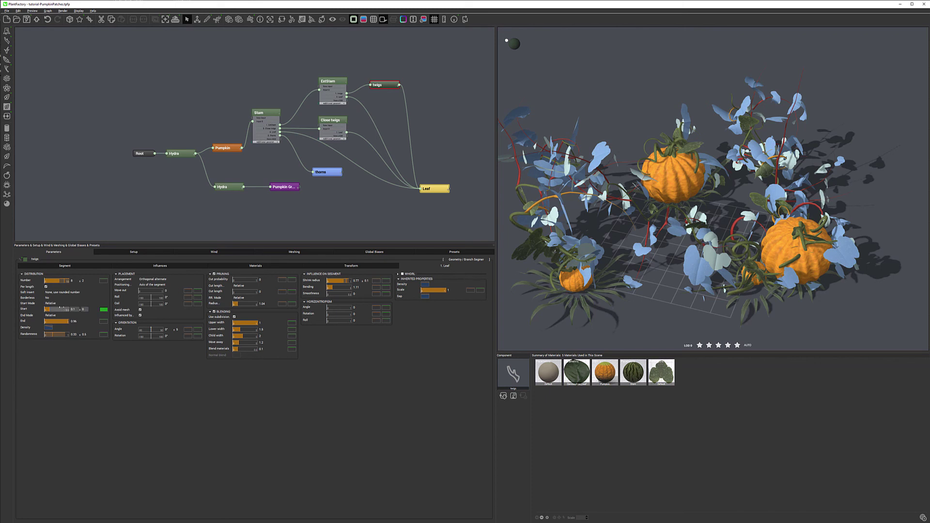
Lower the inherit ratio in the Leaf node's segment settings to about 83%.
left_click(65, 266)
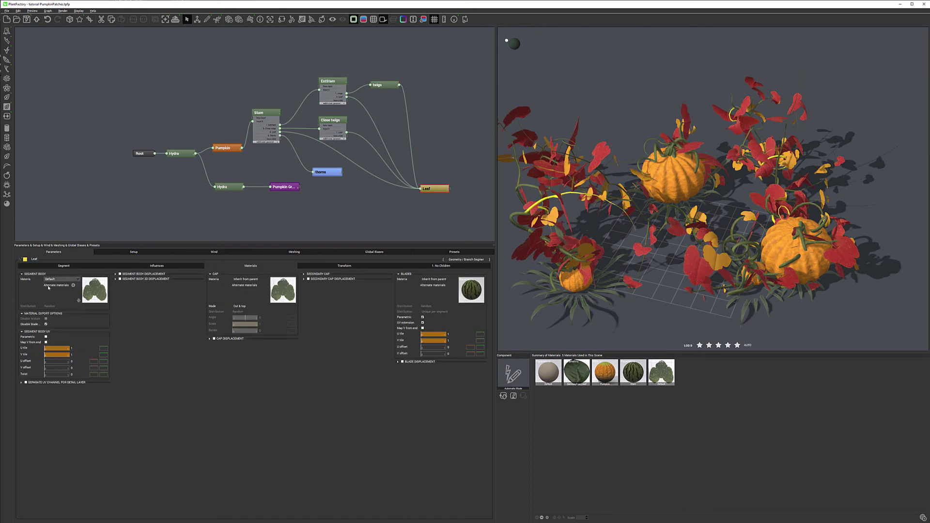
left_click(63, 266)
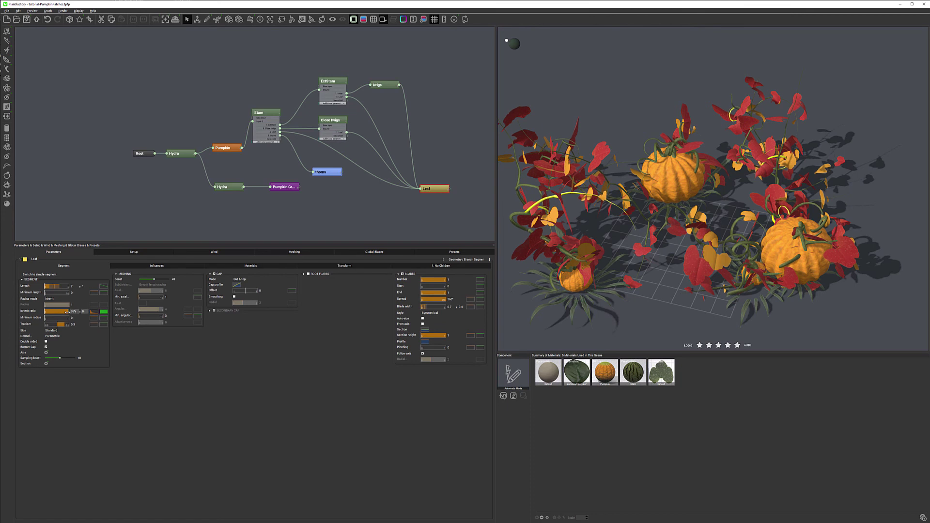
left_click_drag(63, 311, 63, 311)
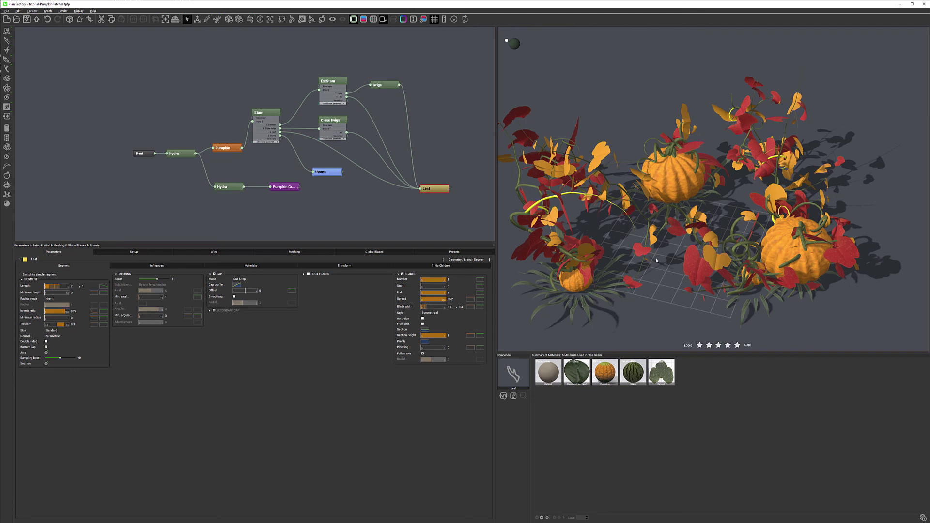
Examine the leaves up close and the parts made by Stem's blue child node from several angles.
scroll(657, 260, "up", 10)
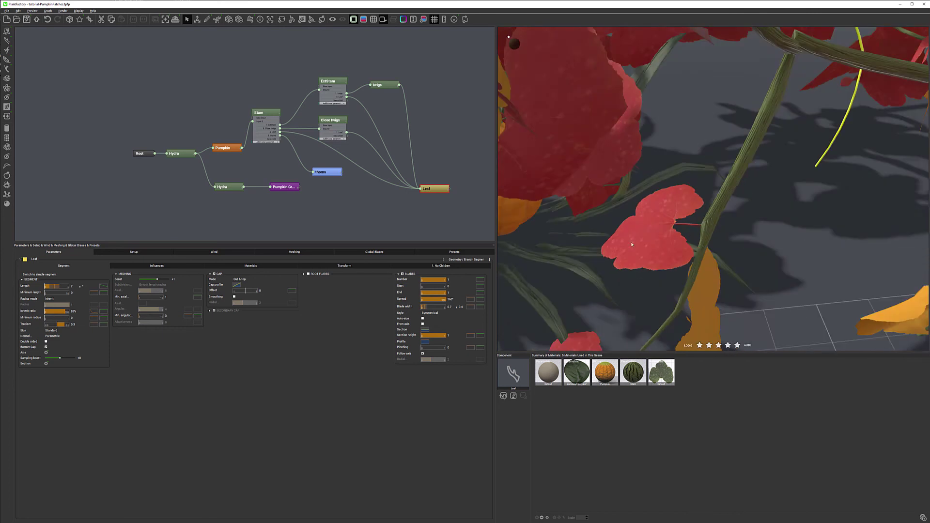
scroll(633, 238, "up", 10)
scroll(684, 223, "up", 10)
scroll(729, 226, "up", 3)
scroll(715, 239, "down", 10)
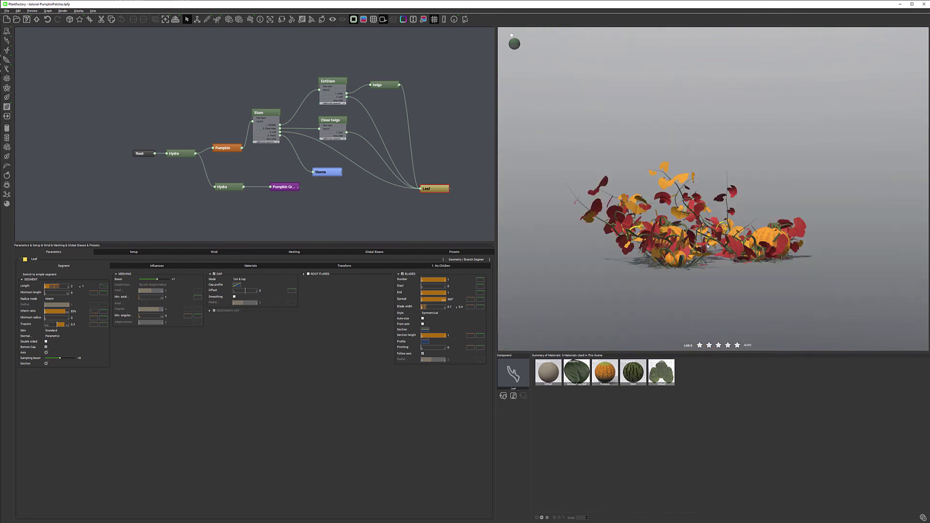
left_click_drag(711, 227, 676, 232)
scroll(653, 244, "up", 5)
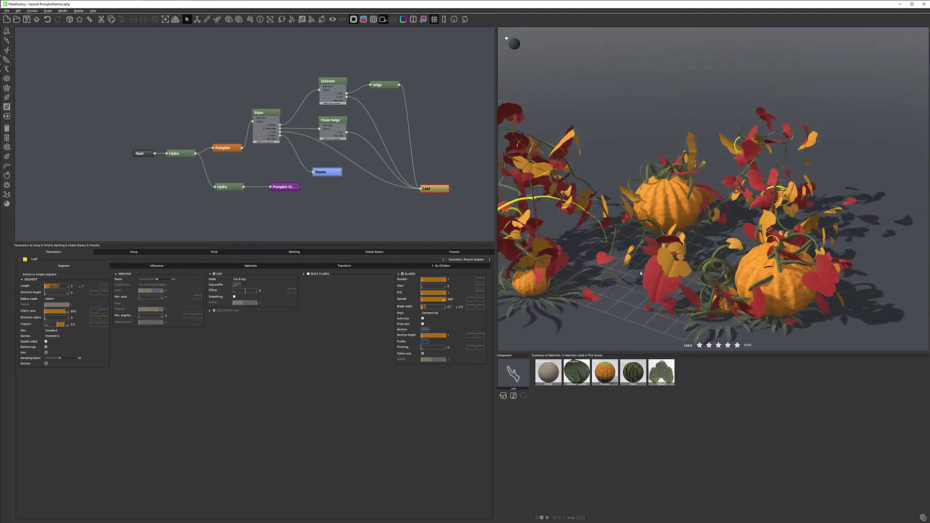
left_click(342, 173)
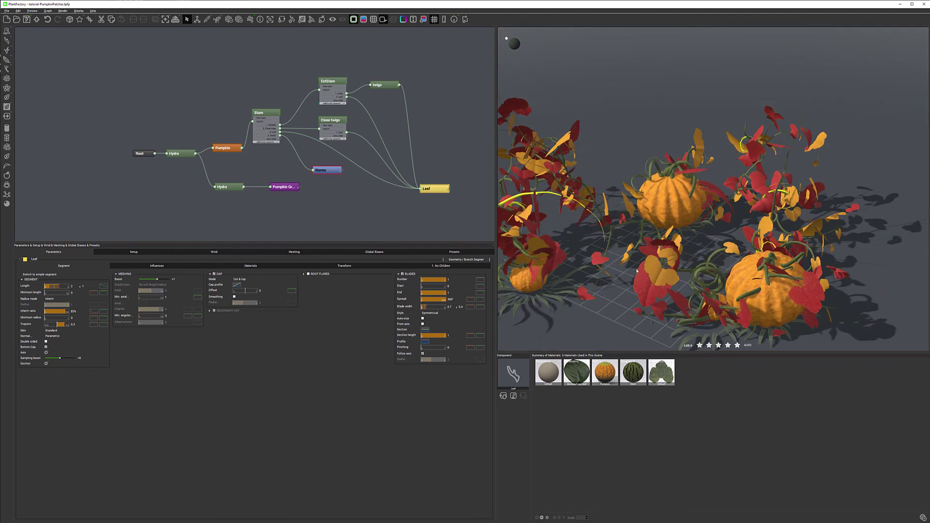
left_click_drag(736, 229, 609, 224)
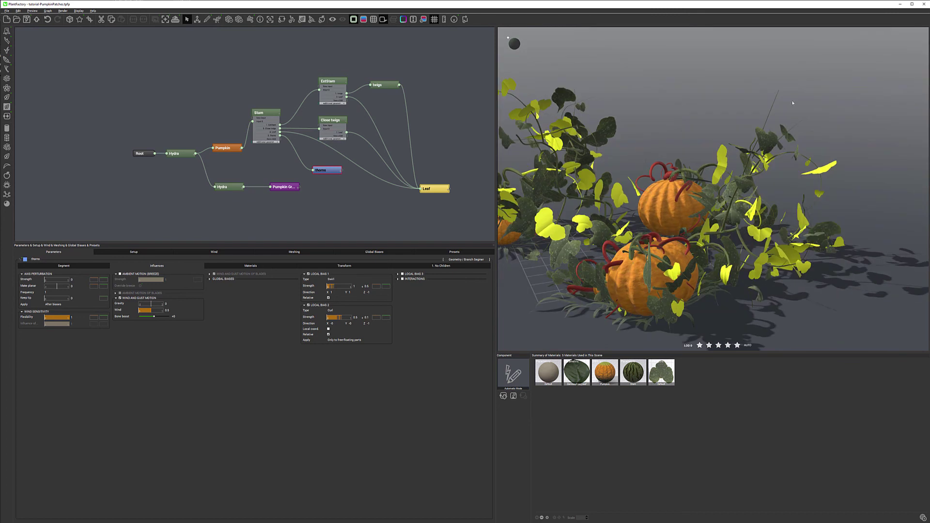
left_click_drag(606, 144, 772, 109)
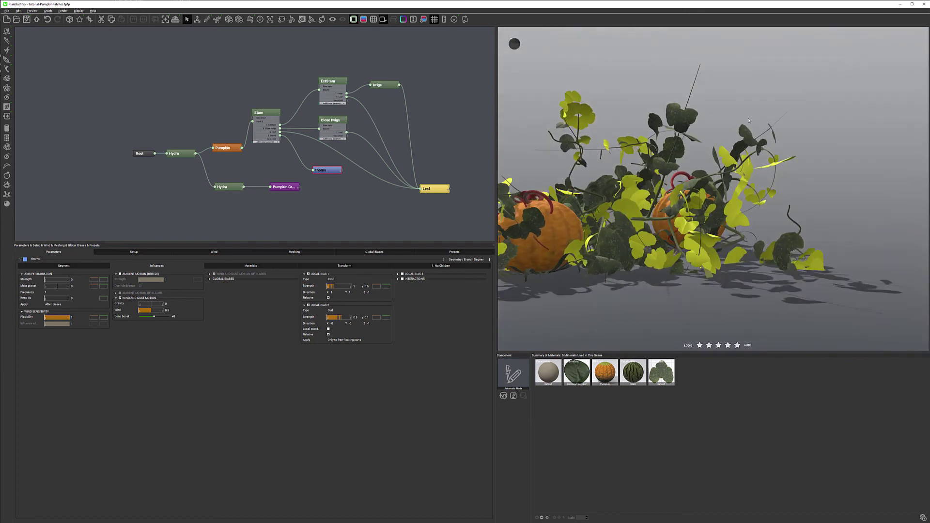
left_click_drag(532, 177, 605, 192)
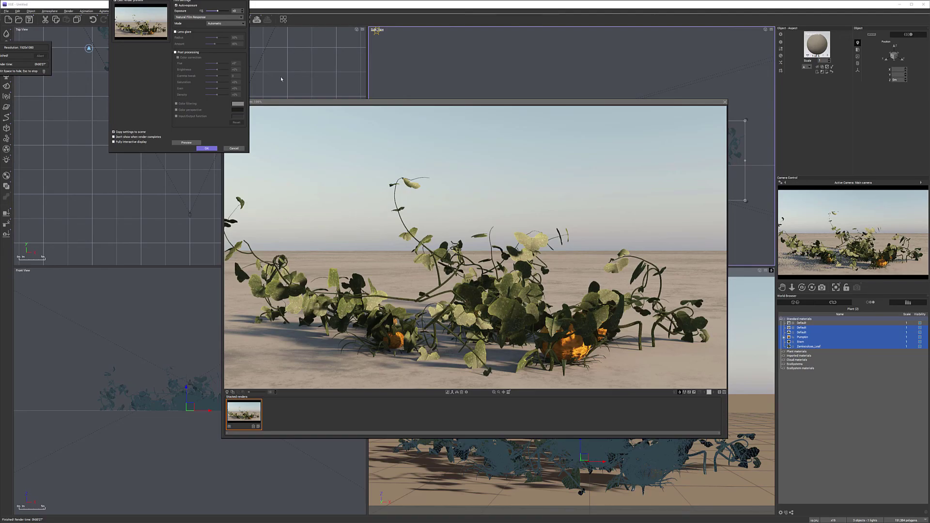
In VUE, accept and close the finished render, and delete both pumpkin patch plants from the scene.
left_click(207, 148)
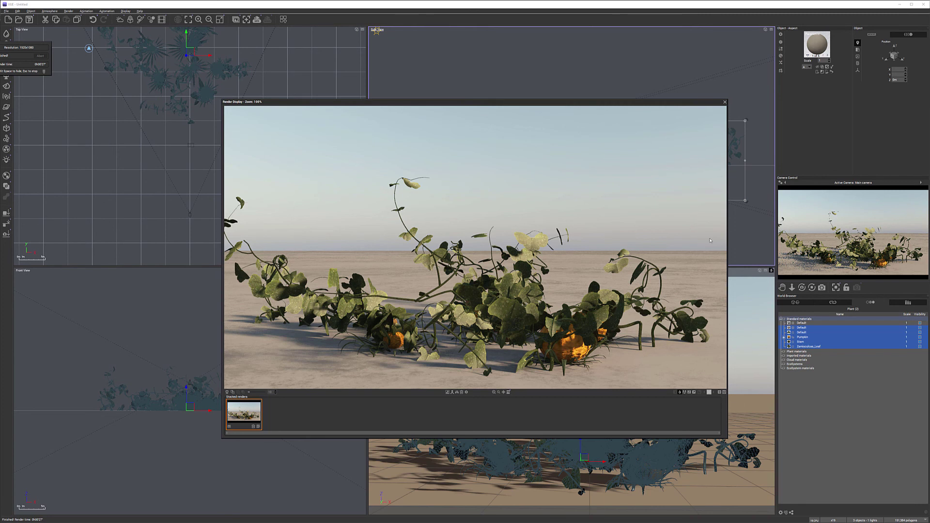
left_click(726, 102)
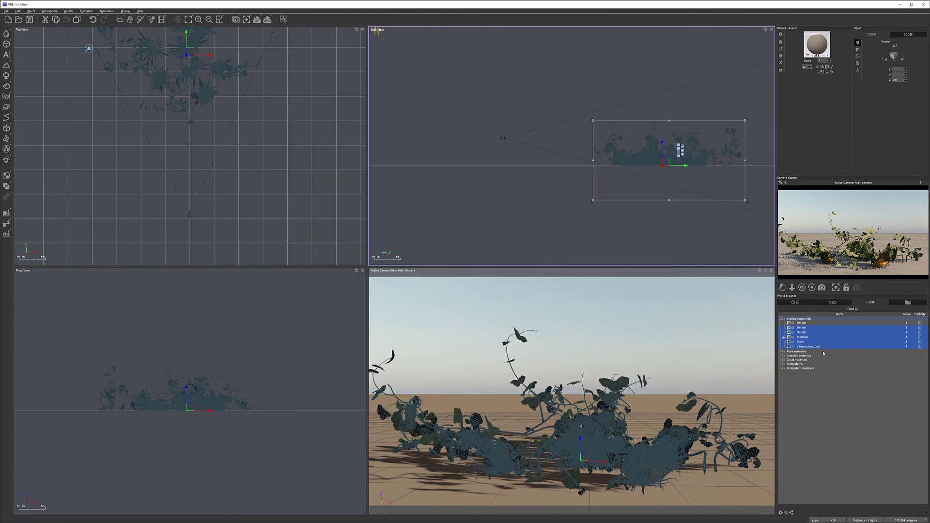
left_click(796, 303)
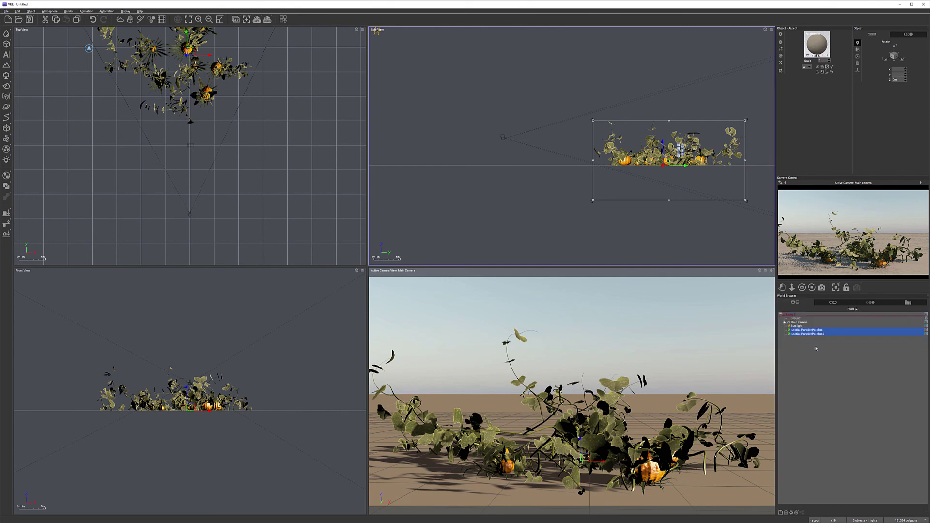
key("Delete")
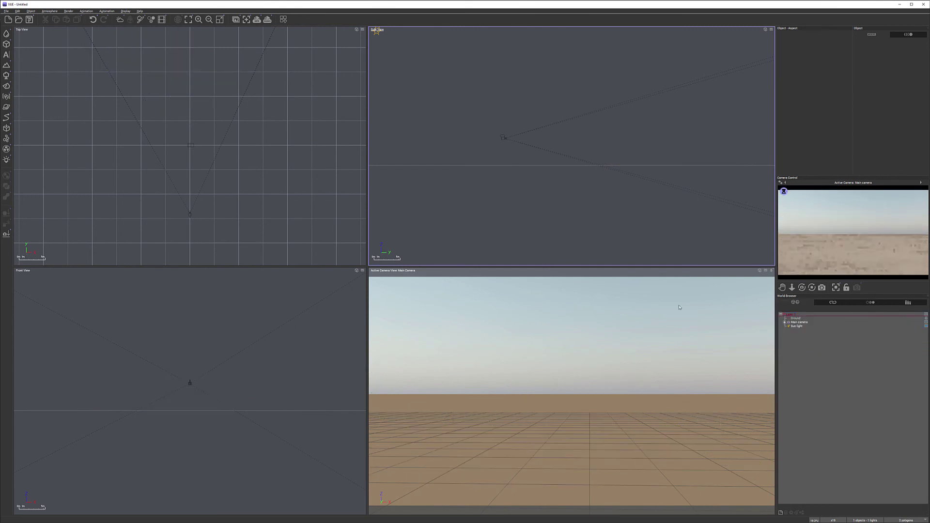
Create a cube and reshape it into a wide, thin slab lying on the ground ahead of the main camera.
left_click(6, 45)
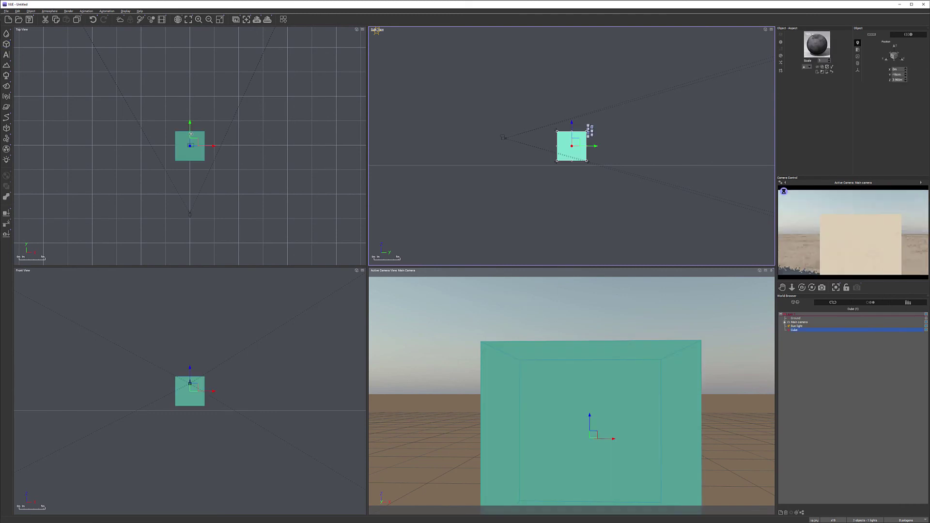
left_click_drag(189, 131, 189, 46)
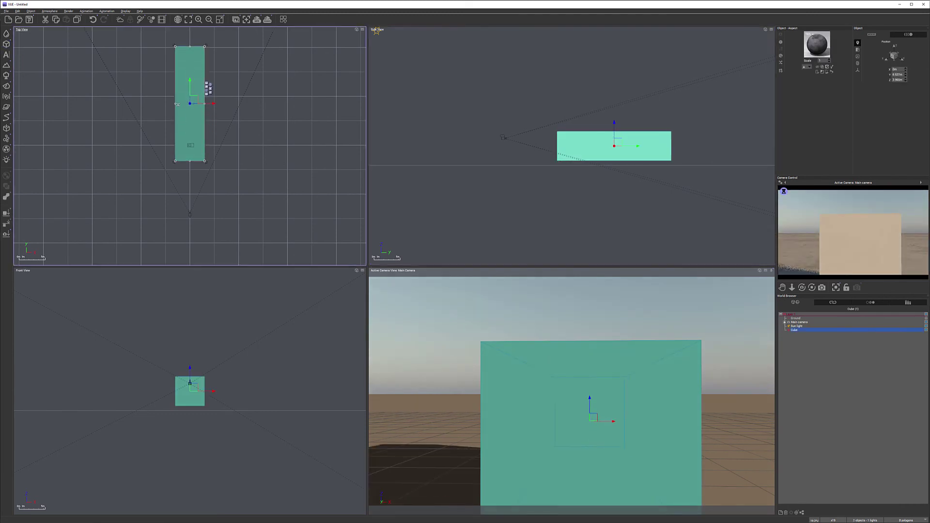
left_click_drag(168, 103, 125, 103)
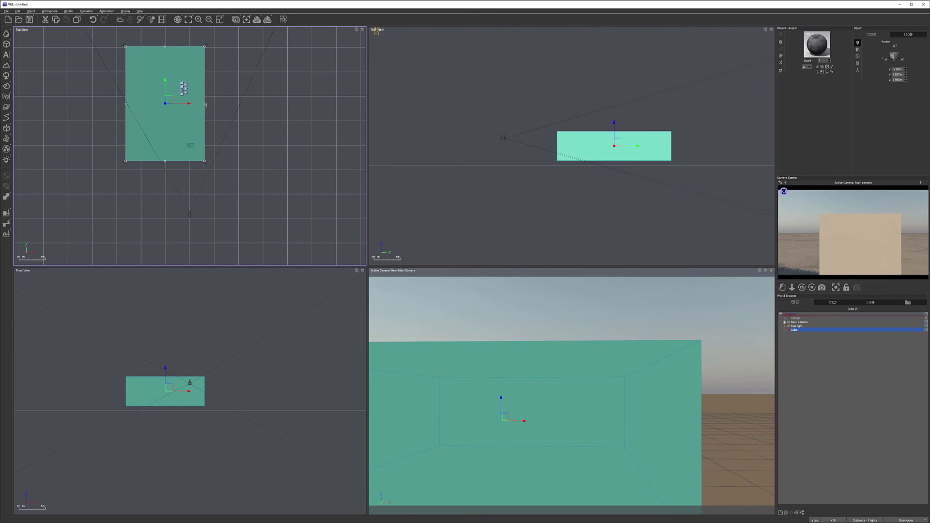
left_click_drag(205, 103, 258, 103)
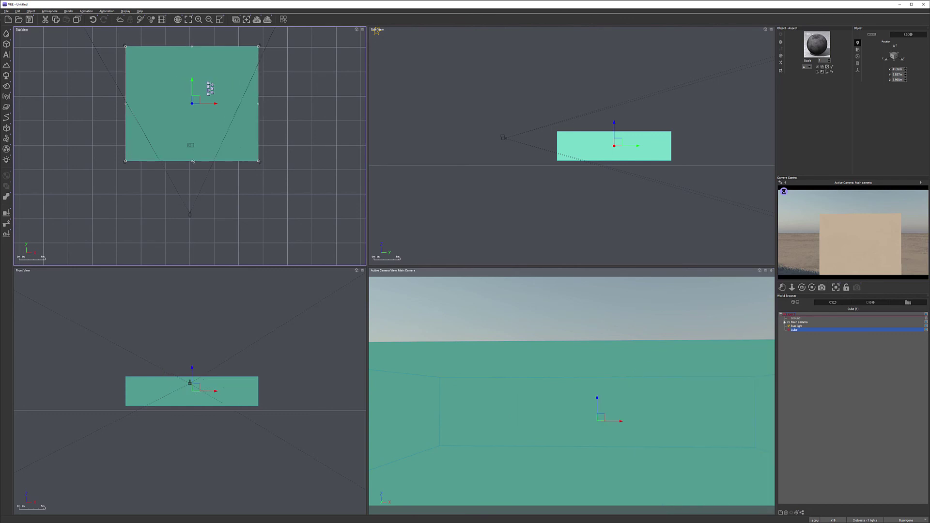
left_click(626, 130)
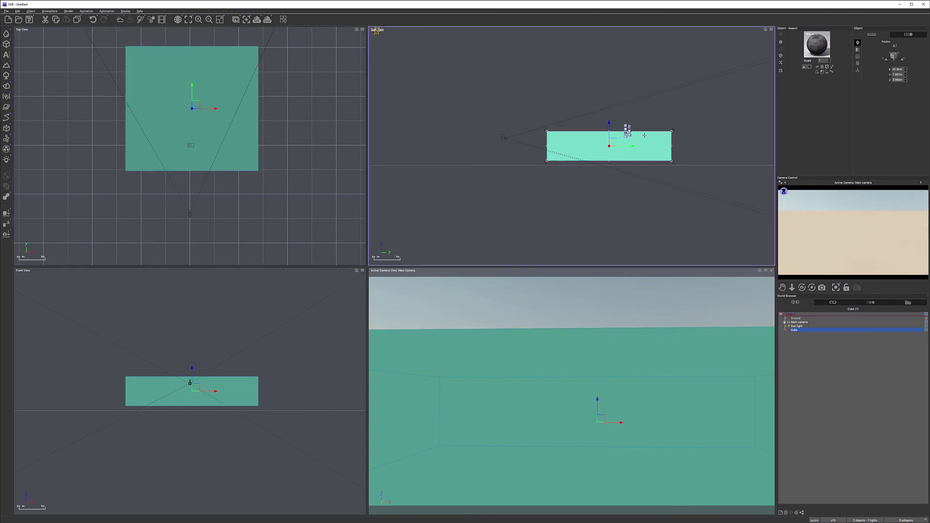
left_click_drag(628, 130, 610, 142)
left_click_drag(192, 92, 192, 66)
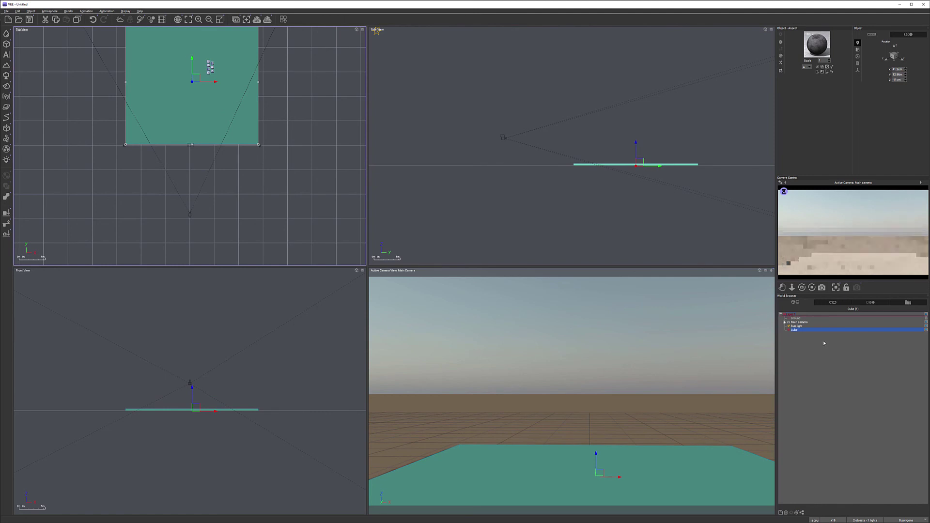
Adjust the main camera to look down at the slab.
left_click(821, 287)
left_click_drag(802, 288, 801, 349)
Open the slab's material and add a new layer of the EcoSystem/Particles type.
left_click(795, 330)
double_click(817, 49)
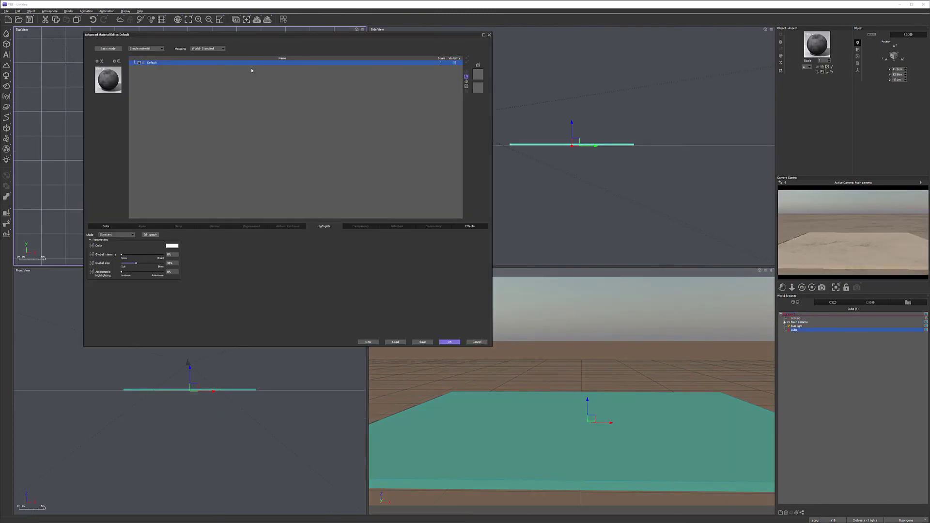
left_click(466, 77)
left_click(145, 48)
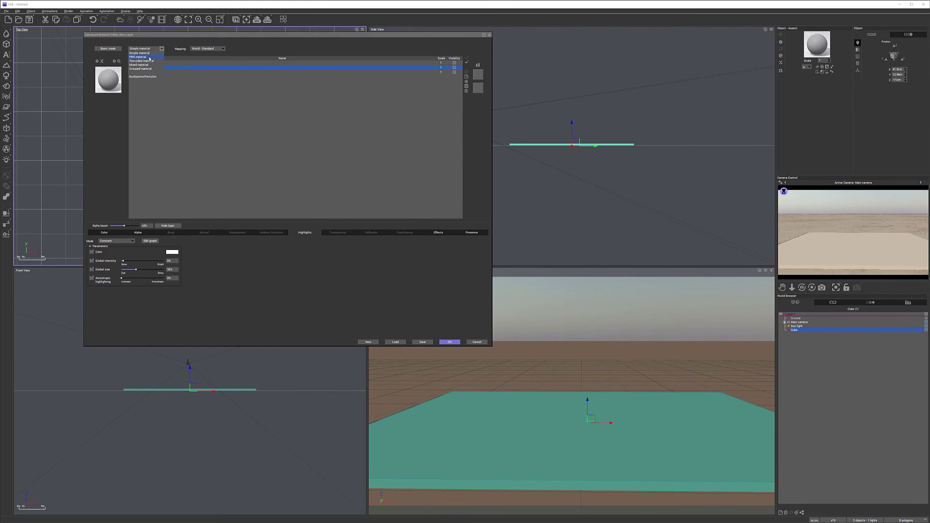
left_click(149, 77)
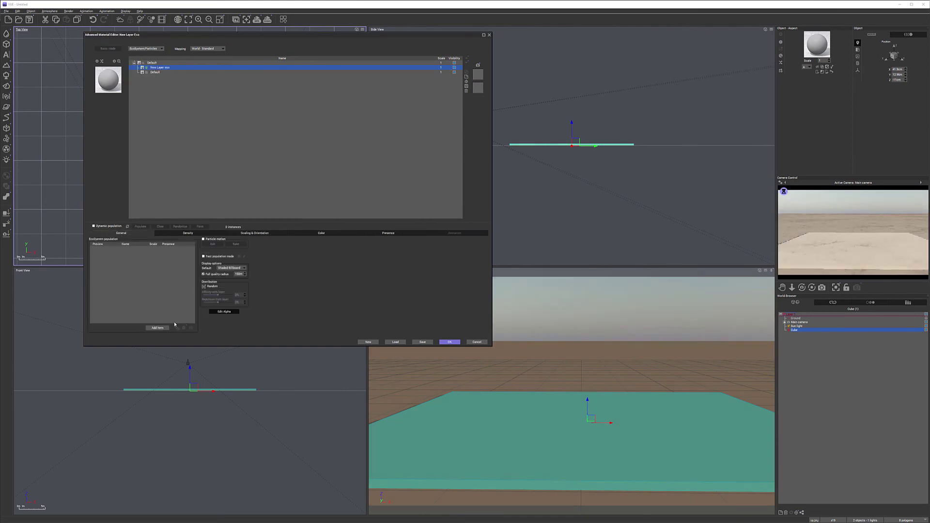
Add the tutorial-PumpkinPatches plant to the EcoSystem population and populate the slab.
left_click(157, 328)
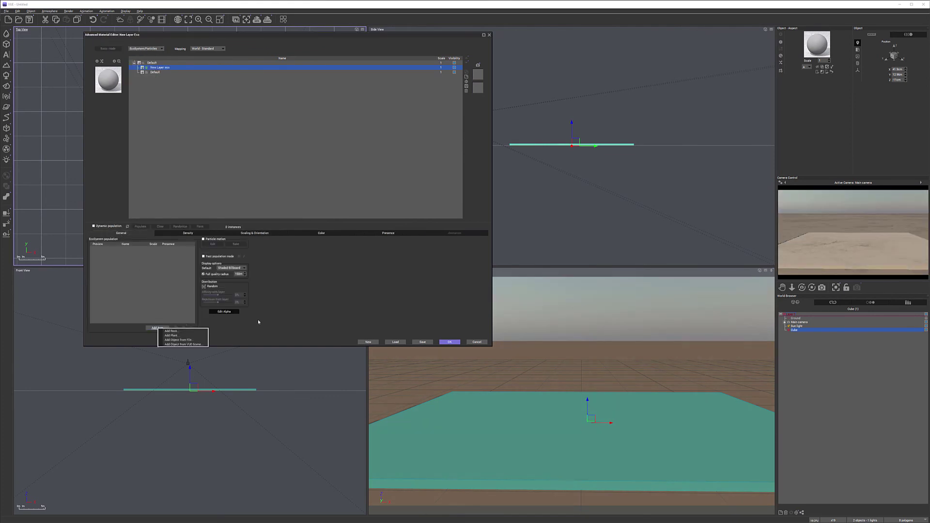
left_click(189, 336)
left_click(753, 106)
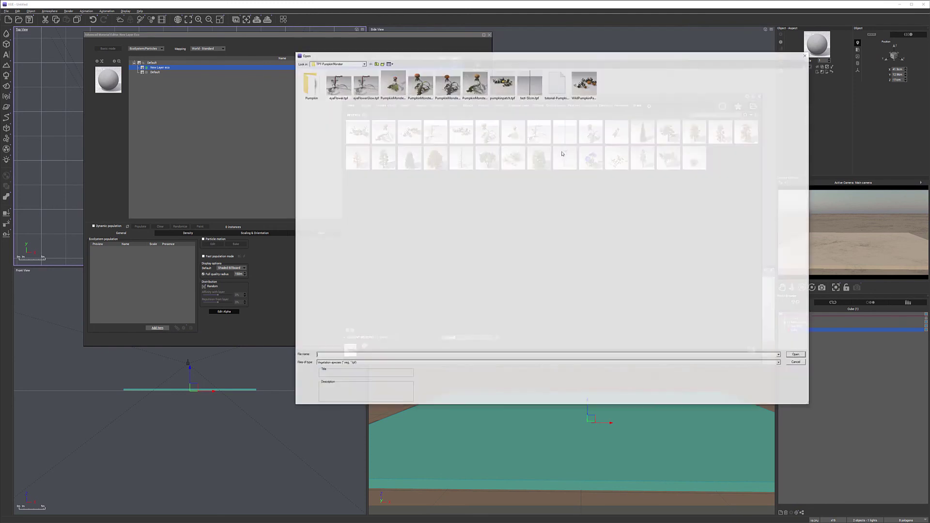
left_click(557, 83)
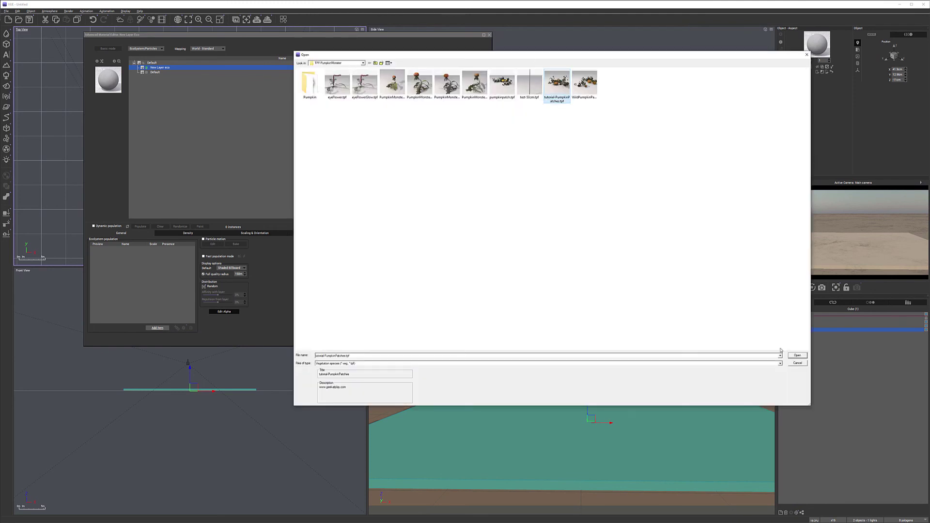
left_click(798, 355)
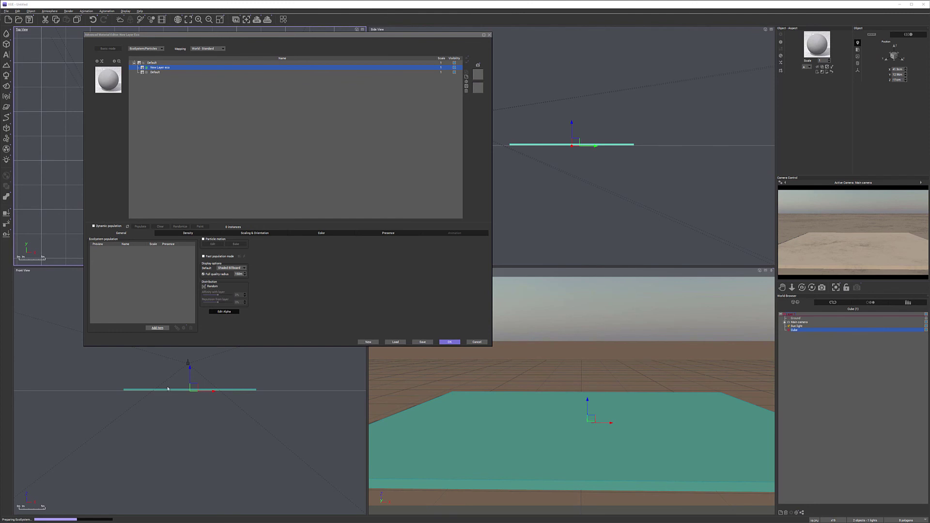
left_click(138, 228)
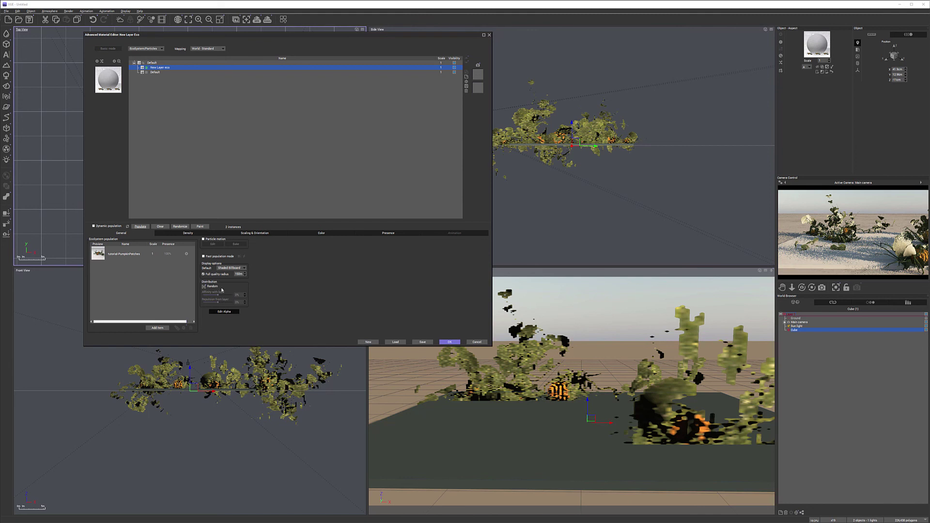
Increase the EcoSystem's overall density, reduce its overall scaling, and repopulate the slab.
left_click(188, 233)
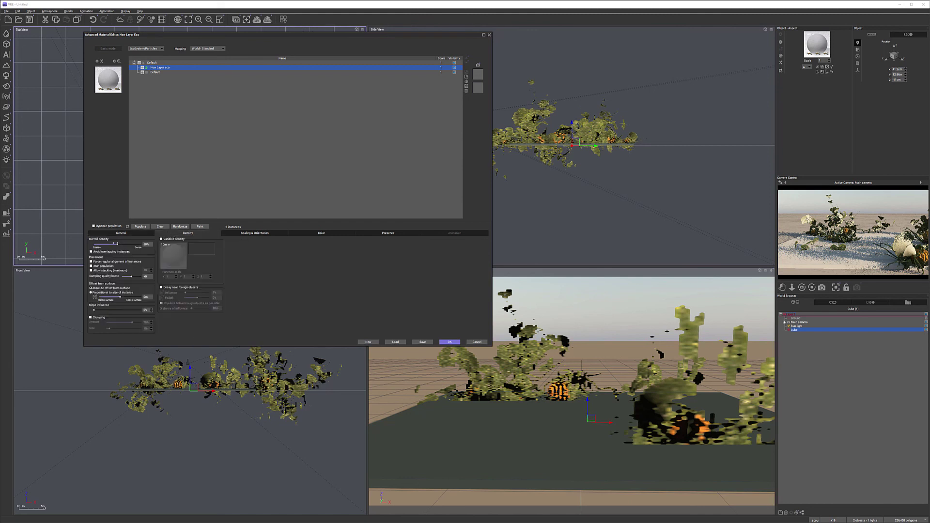
left_click(269, 234)
left_click_drag(125, 244, 119, 241)
left_click(140, 227)
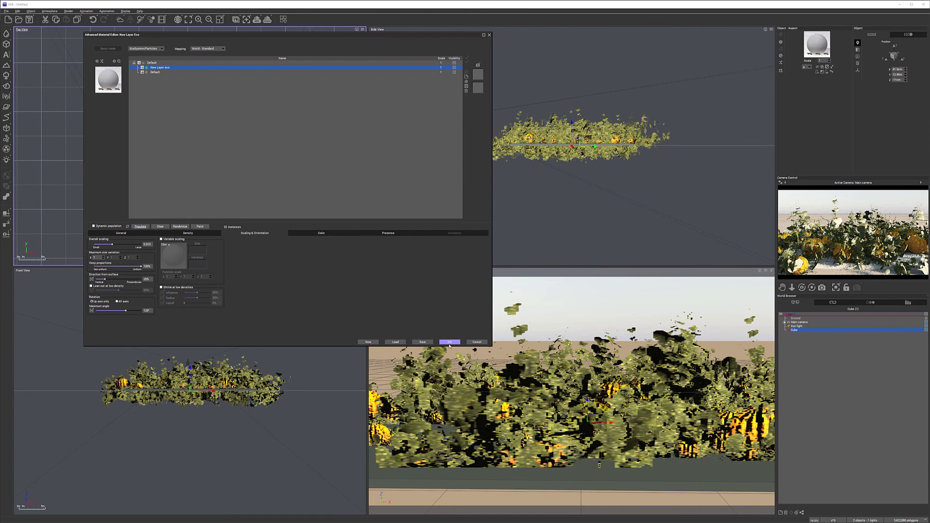
Raise the overall density a little further, enable avoiding overlapping instances, and repopulate the slab.
left_click(189, 233)
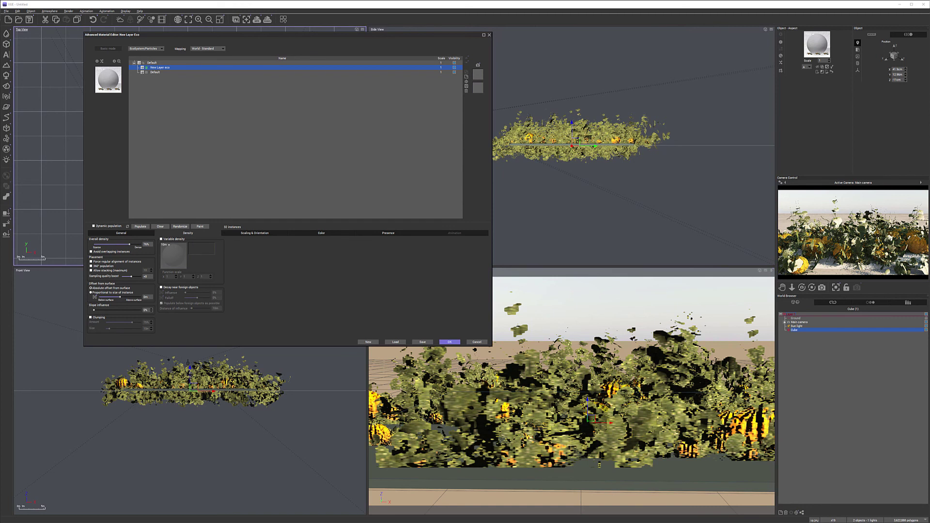
left_click(6, 168)
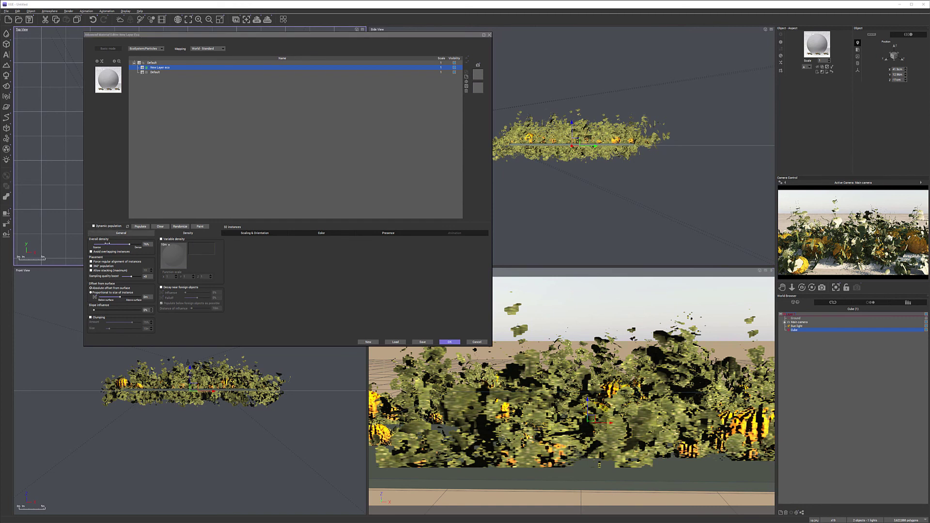
left_click(103, 253)
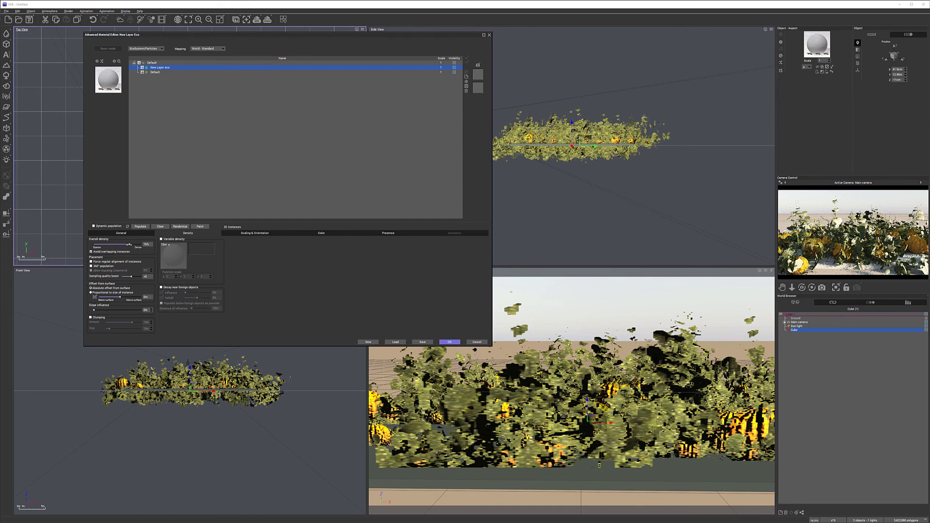
left_click(141, 226)
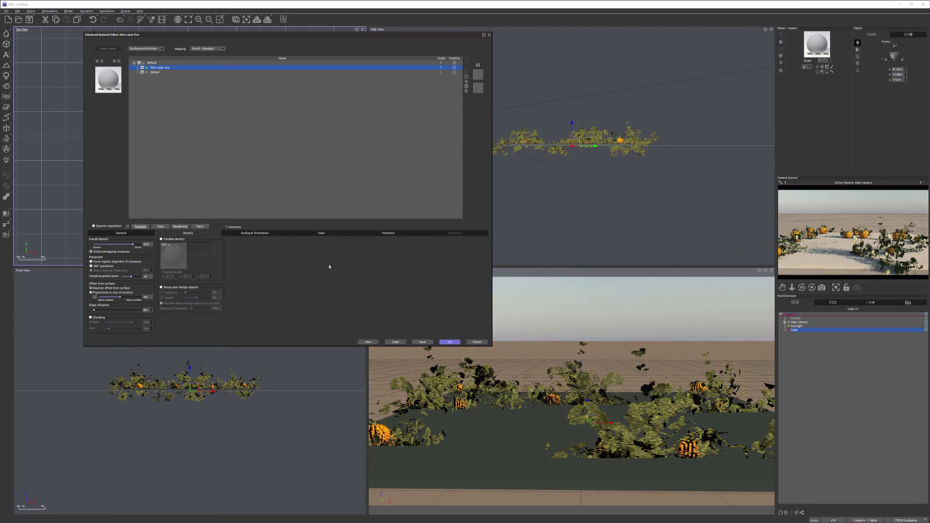
Allow overlapping instances again, repopulate the slab, and accept the EcoSystem material.
left_click(95, 252)
left_click(141, 227)
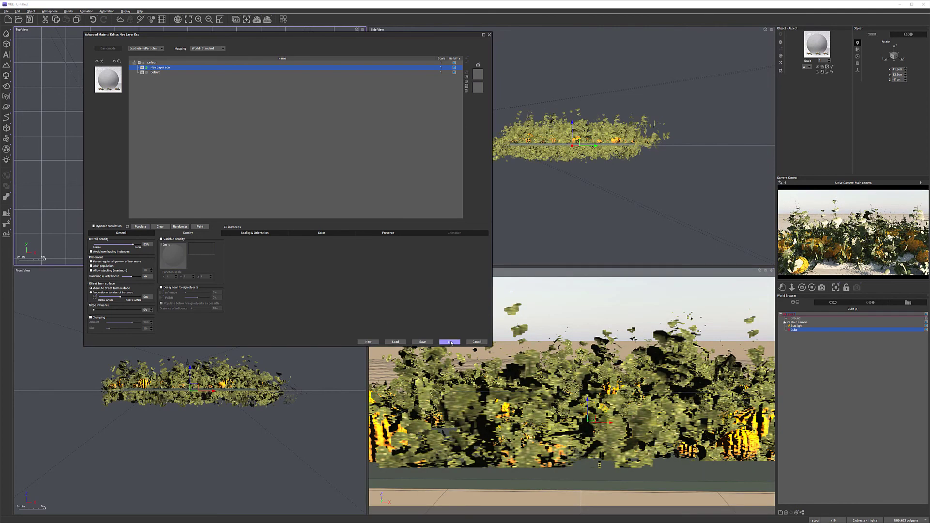
left_click(449, 343)
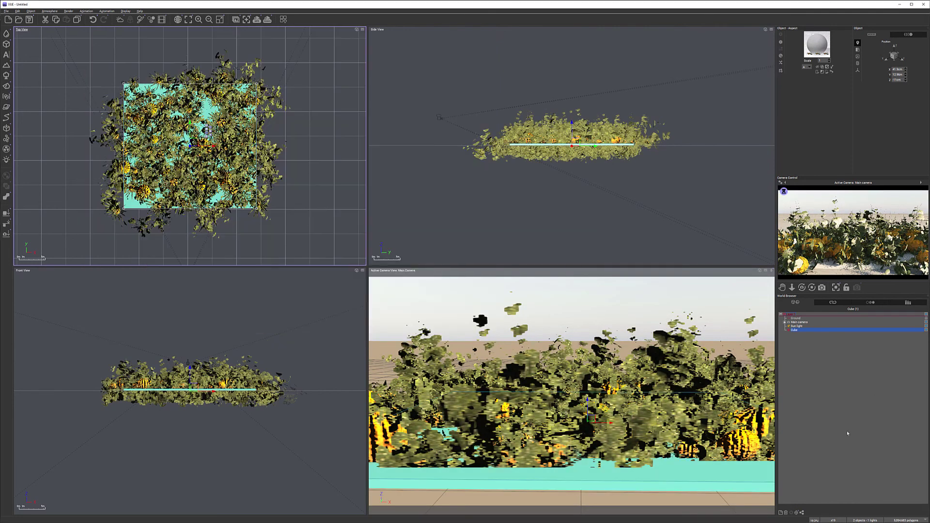
Set the highlight global intensity and global size of the EcoSystem's leaf material to 0%.
left_click(871, 302)
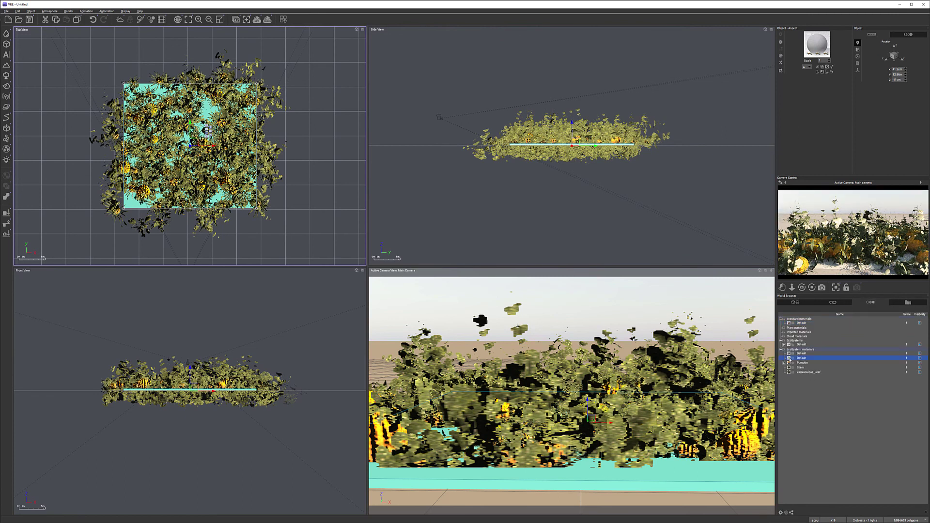
double_click(801, 358)
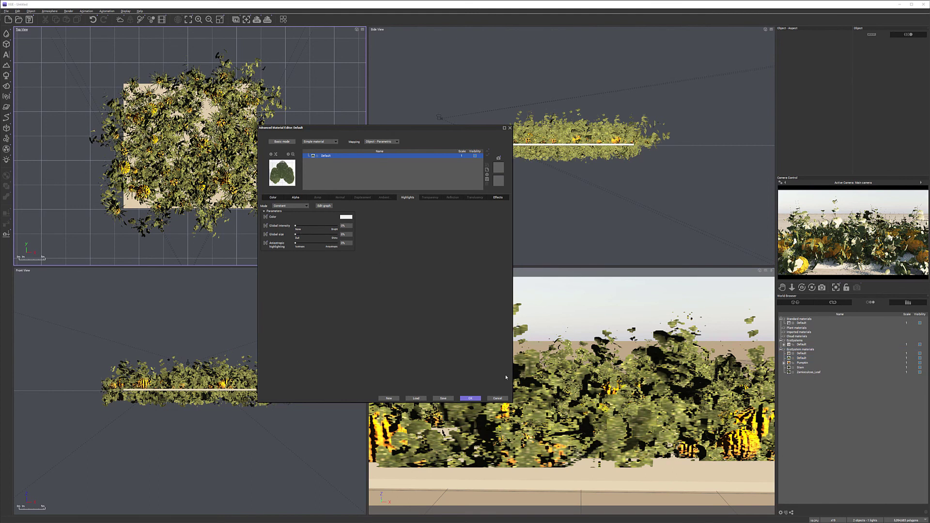
left_click(469, 399)
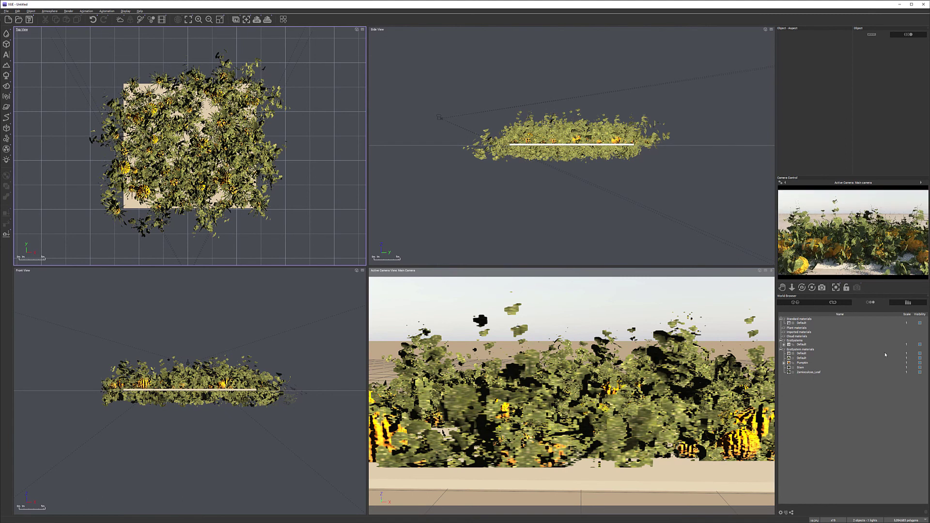
Move the main camera higher and slightly back from the populated slab, and start the render.
right_click(849, 231)
left_click(860, 236)
left_click(439, 116)
left_click_drag(439, 116, 431, 104)
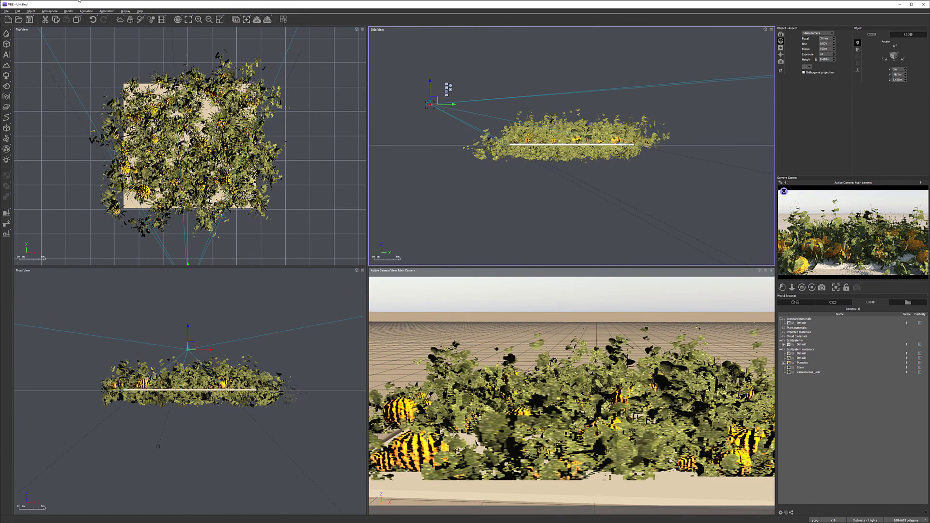
left_click(268, 20)
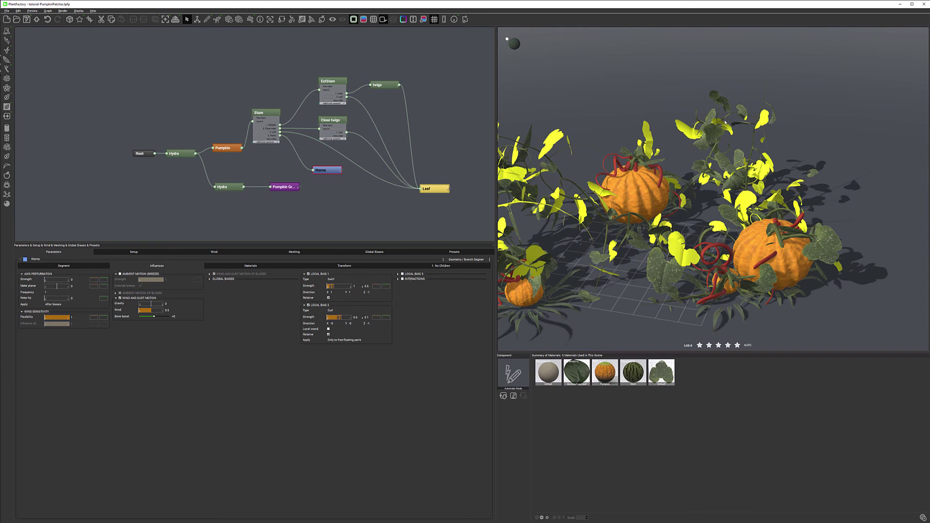
In PlantFactory, enable a second local bias on the twigs node and set its type to Swirl.
left_click(381, 85)
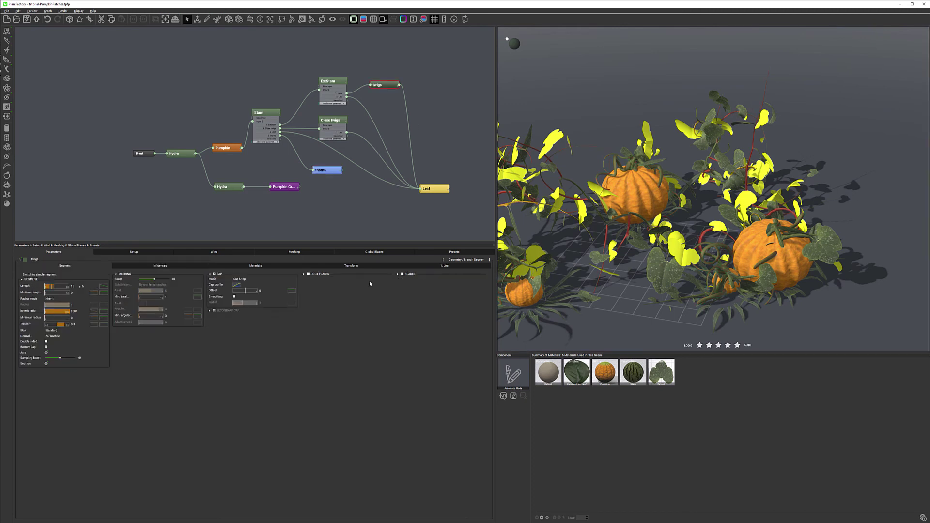
left_click(214, 252)
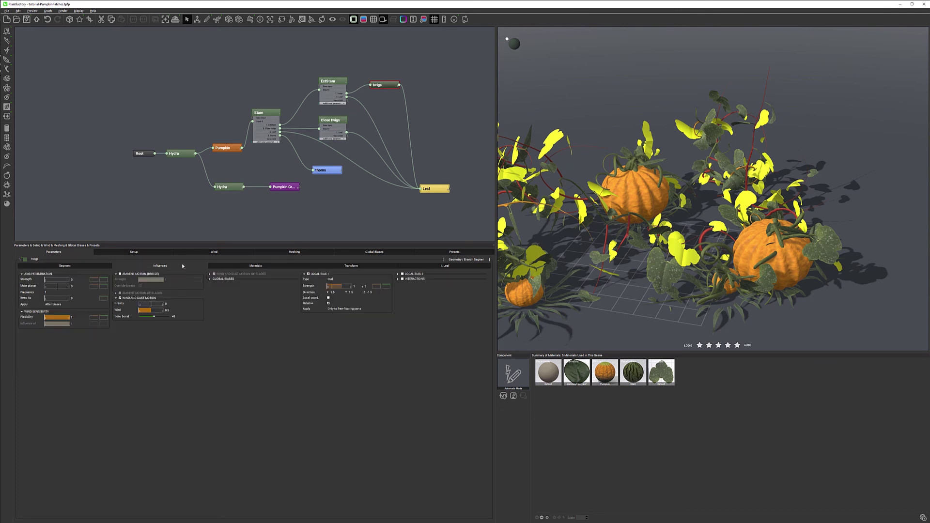
left_click(398, 275)
left_click(402, 274)
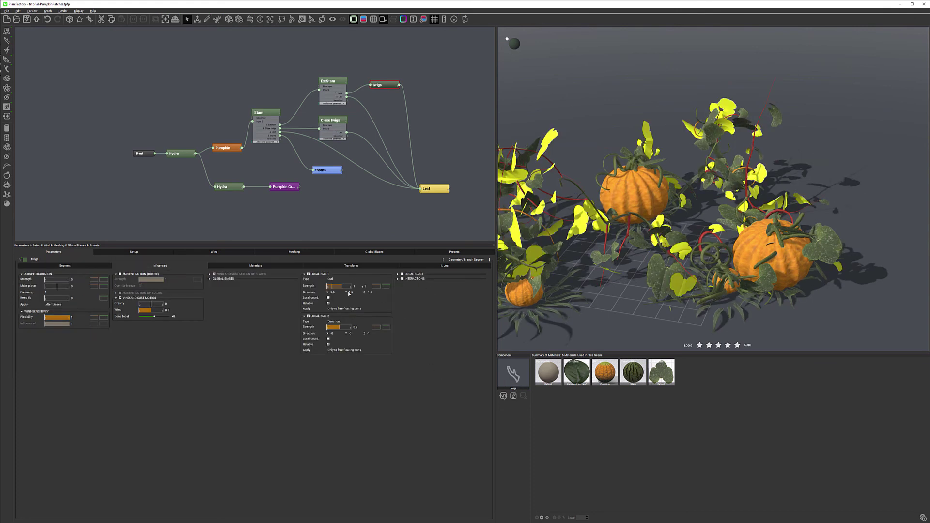
left_click(348, 322)
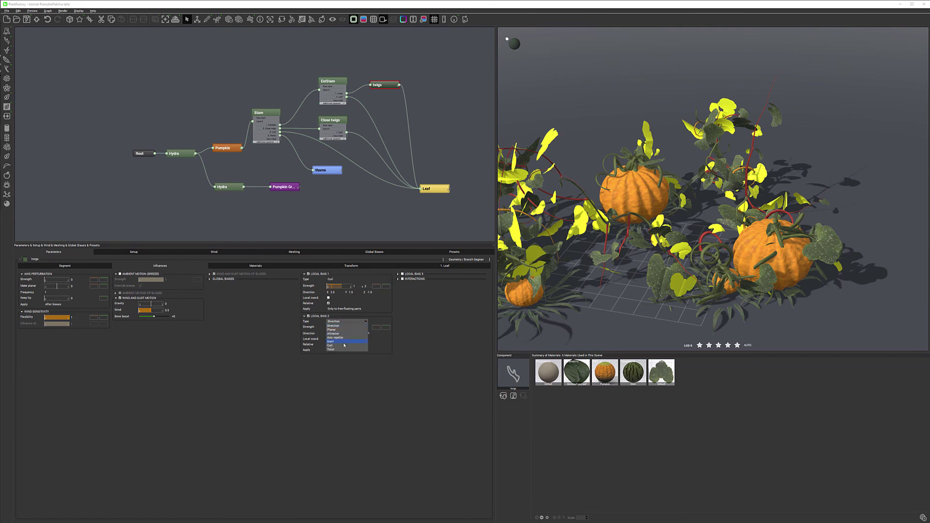
left_click(345, 345)
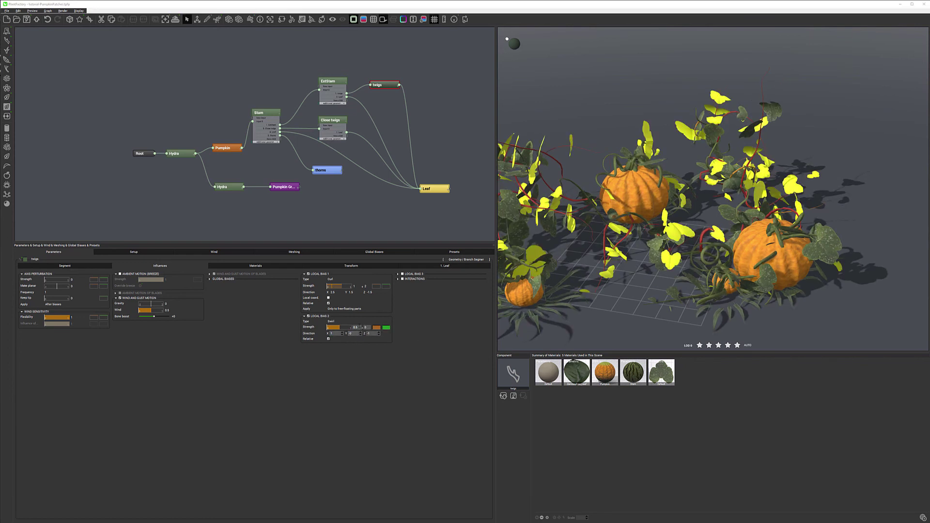
Set the twigs' Swirl bias strength to 1 with a variation of 0.5, and raise their meshing boost.
double_click(356, 327)
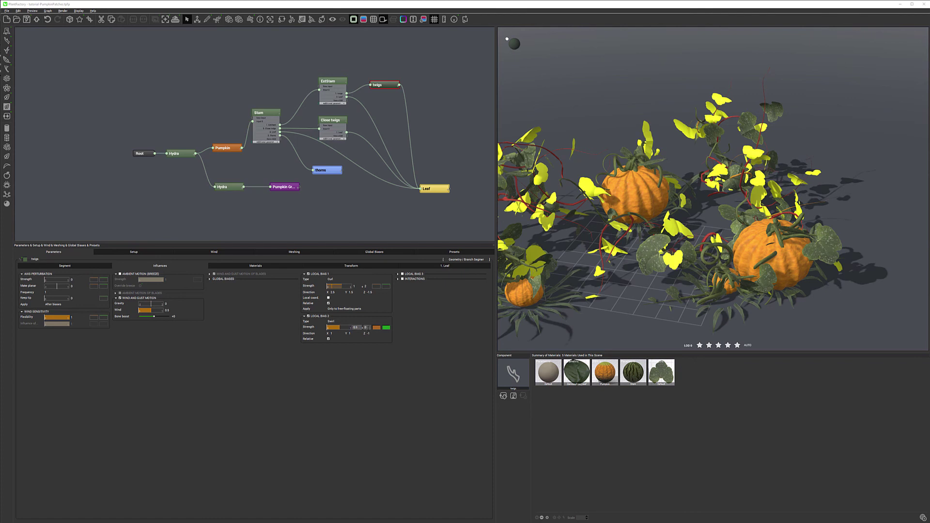
type("1")
key("Return")
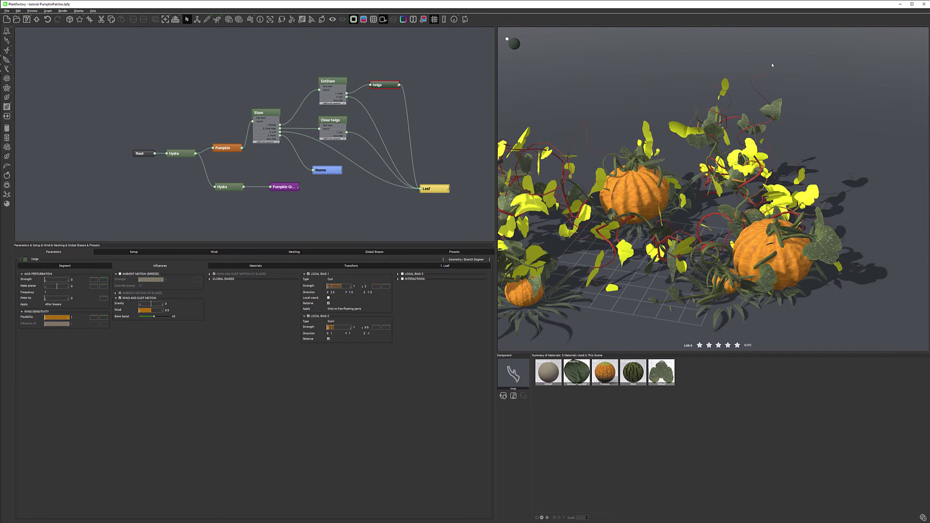
left_click(84, 267)
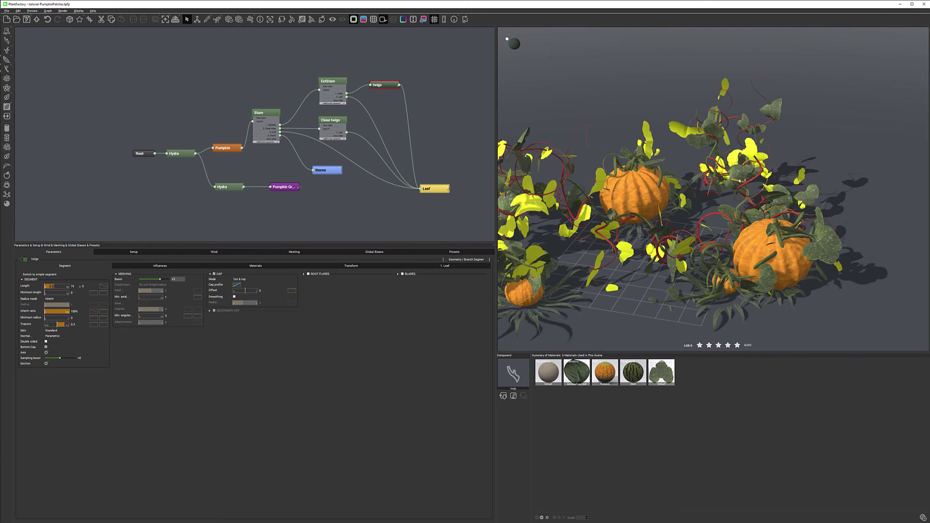
mouse_move(808, 169)
left_mouse_down()
mouse_move(762, 144)
mouse_move(820, 162)
left_mouse_up()
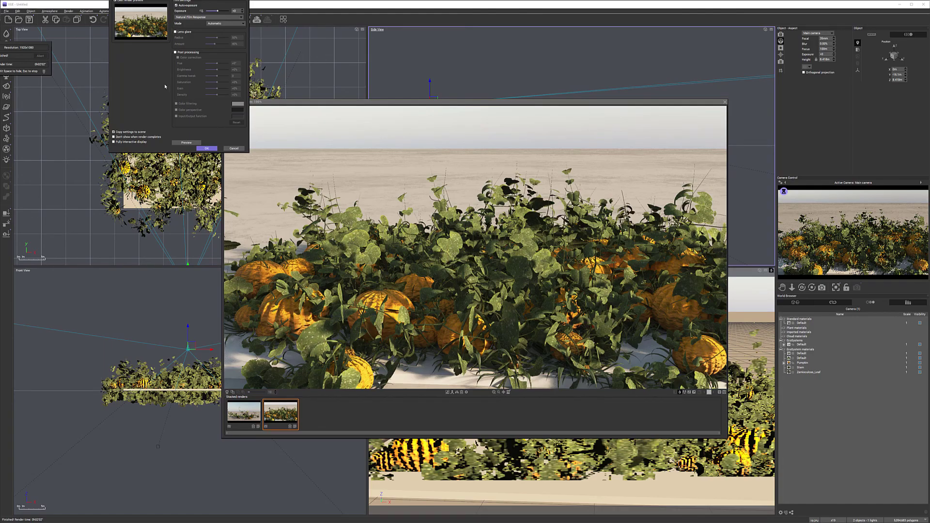
Close the finished render and open the Cube's EcoSystem material for editing.
left_click(207, 148)
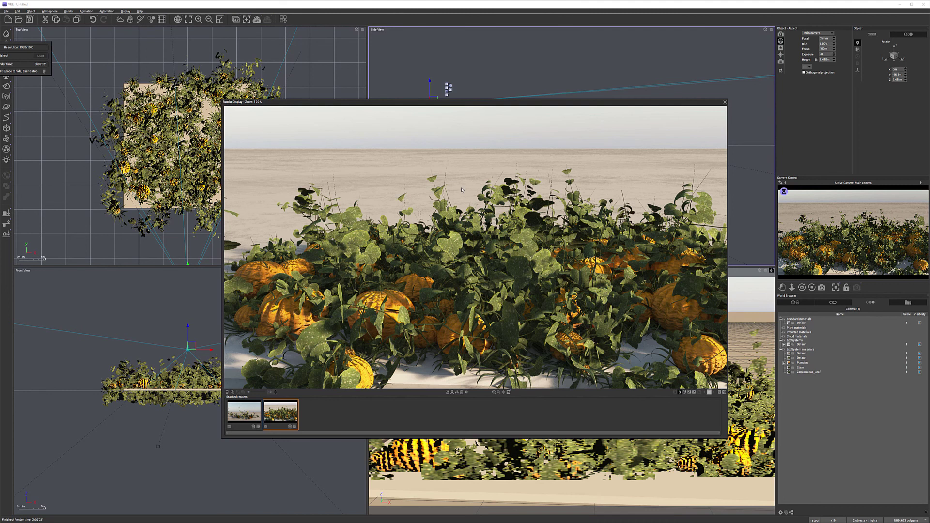
left_click(725, 102)
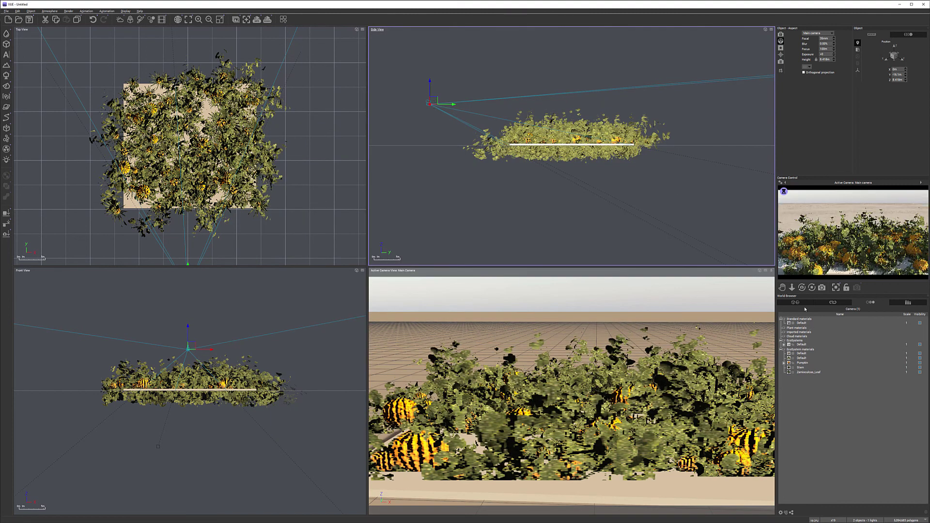
left_click(801, 303)
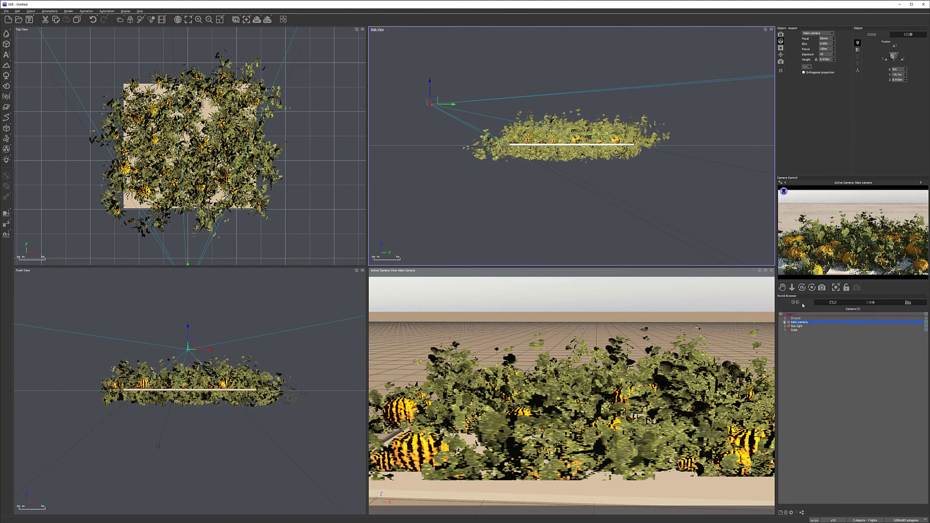
left_click(795, 330)
double_click(817, 44)
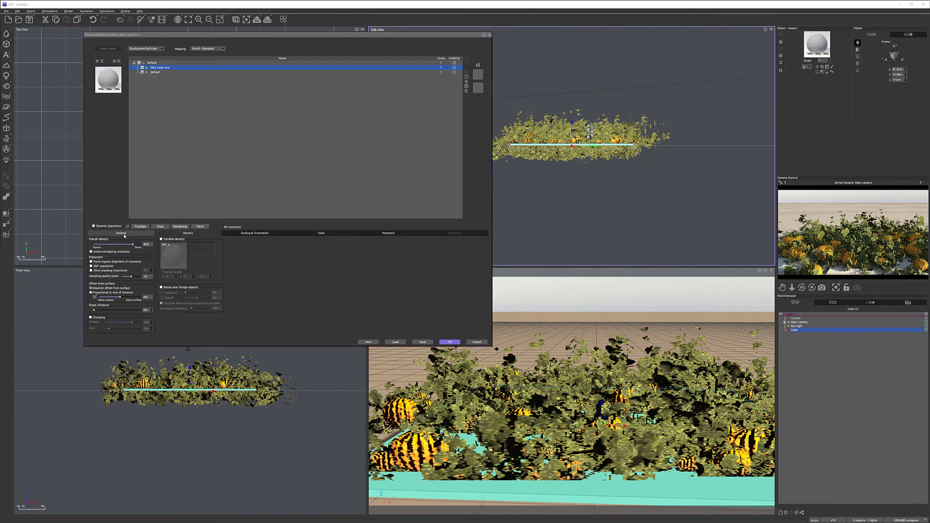
Remove the pumpkin patch plant from the EcoSystem population and purge the memory.
left_click(124, 234)
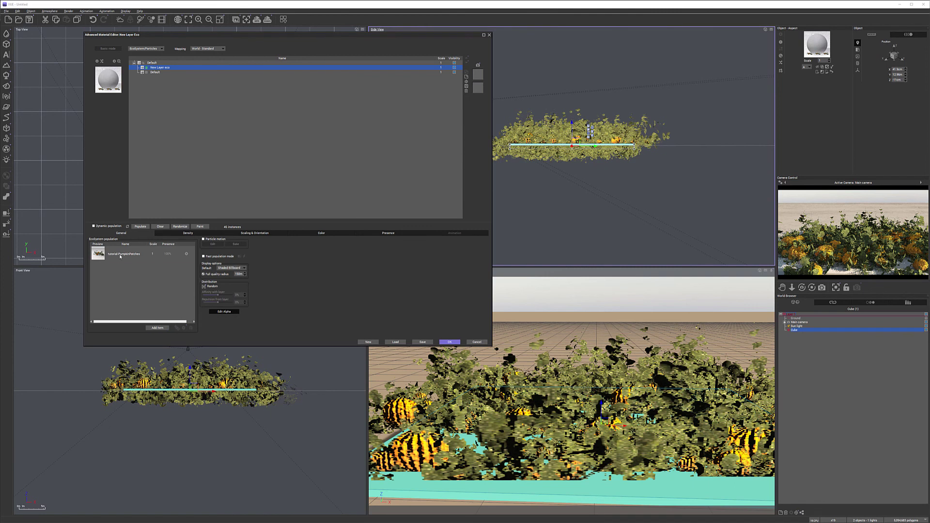
left_click(191, 328)
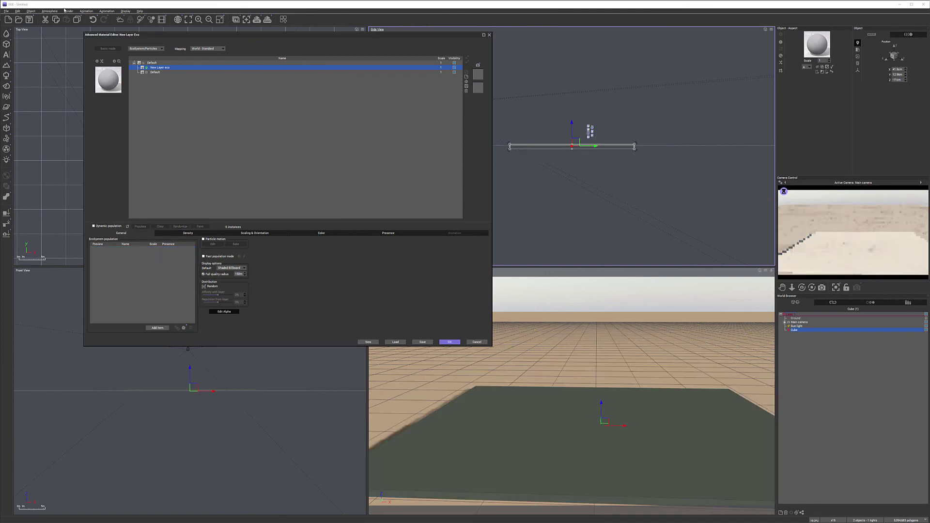
left_click(6, 10)
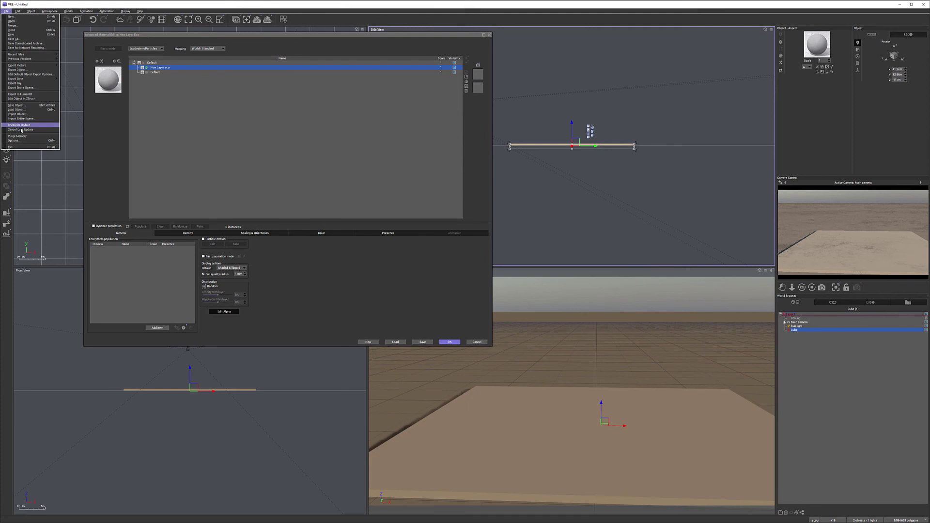
left_click(23, 137)
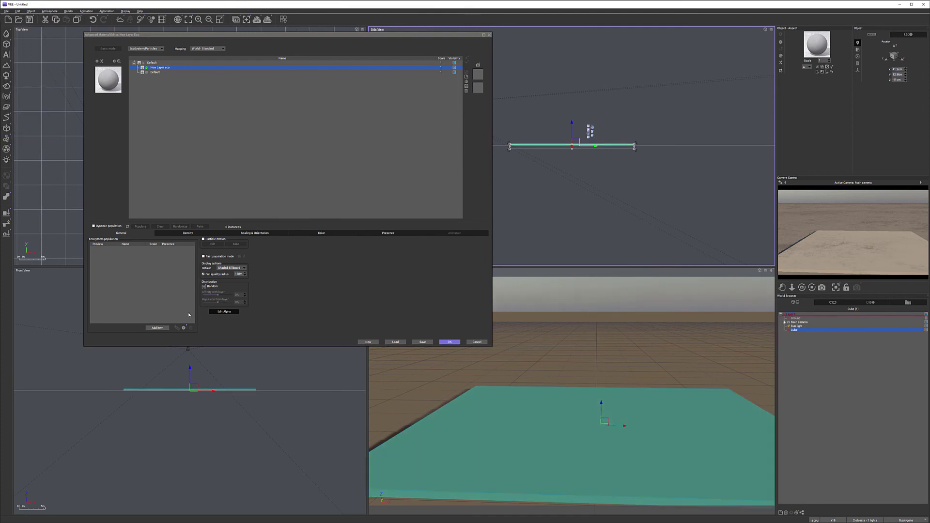
Add the plant file tutorial-PumpkinPatches.tpf to the EcoSystem population.
left_click(155, 328)
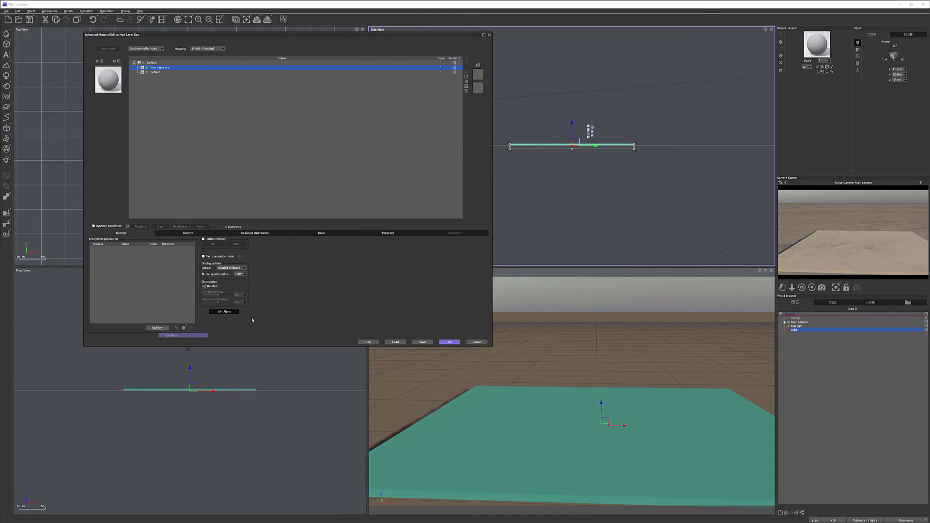
left_click(187, 338)
left_click(754, 106)
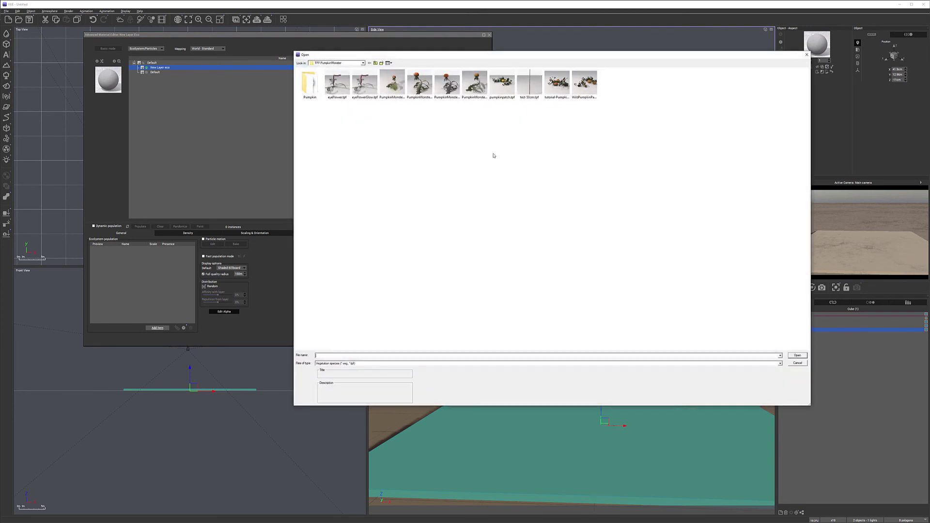
left_click(557, 83)
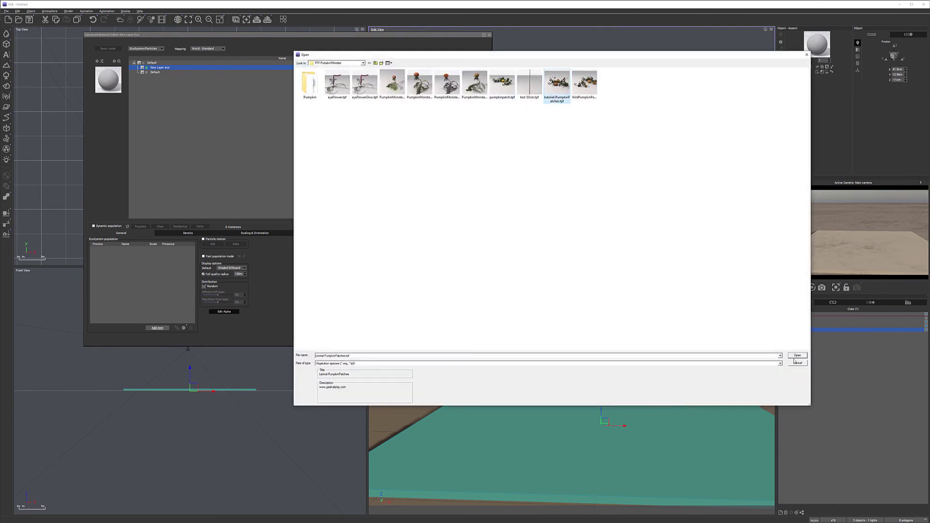
left_click(798, 356)
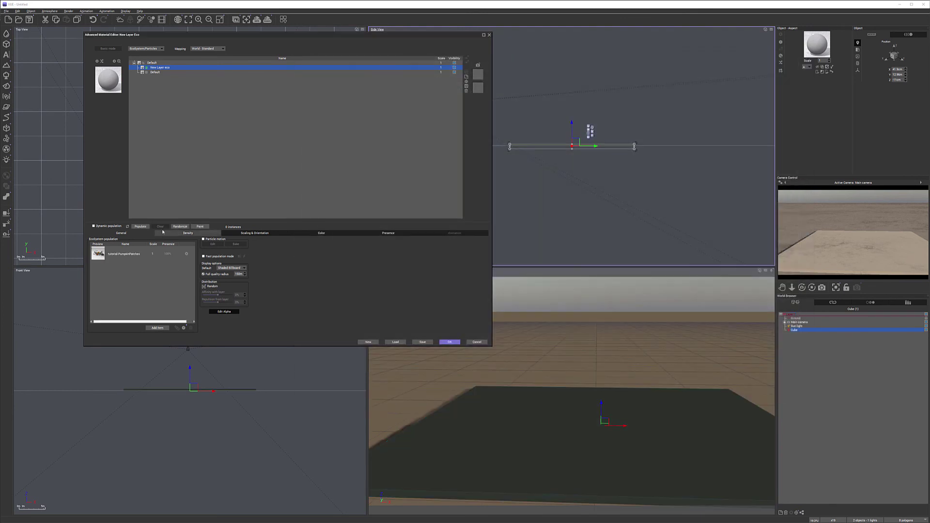
Populate the slab with the reloaded plant, accept the material, and lower the slab slightly.
left_click(140, 227)
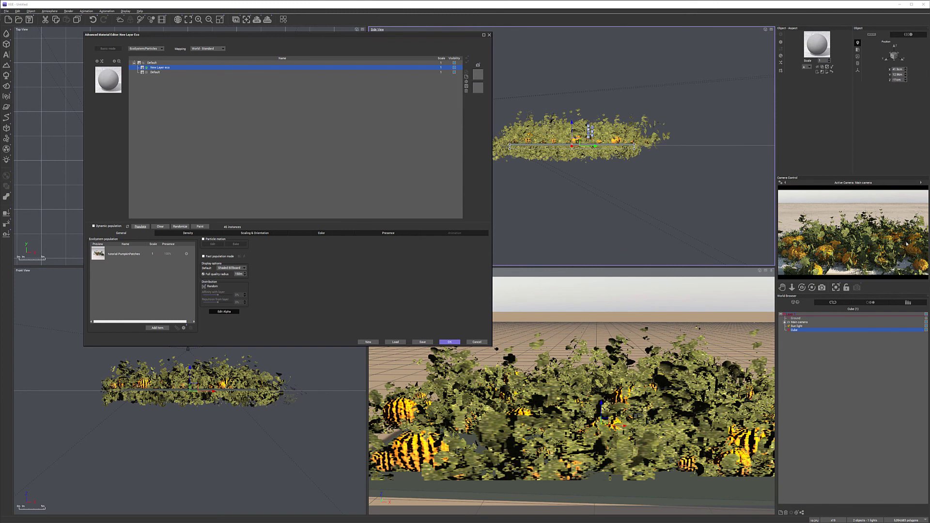
left_click(450, 342)
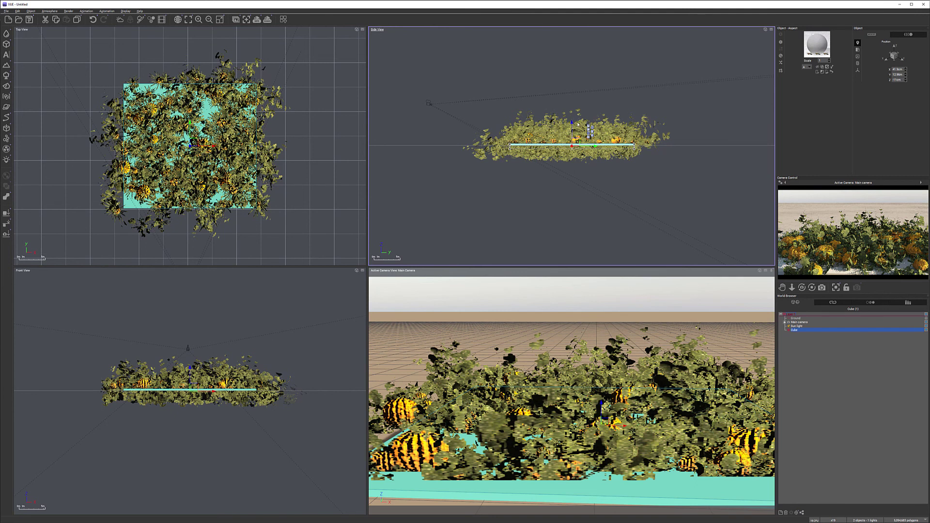
mouse_move(573, 122)
left_mouse_down()
mouse_move(574, 73)
mouse_move(577, 125)
left_mouse_up()
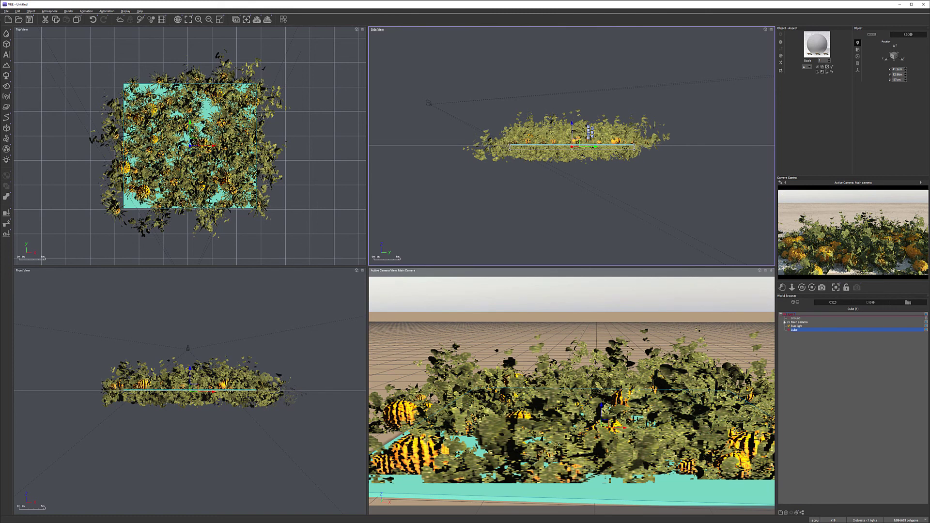
In PlantFactory, enable ground interactions on the Close twigs node and on the blue branch node fed by Stem.
left_click(340, 514)
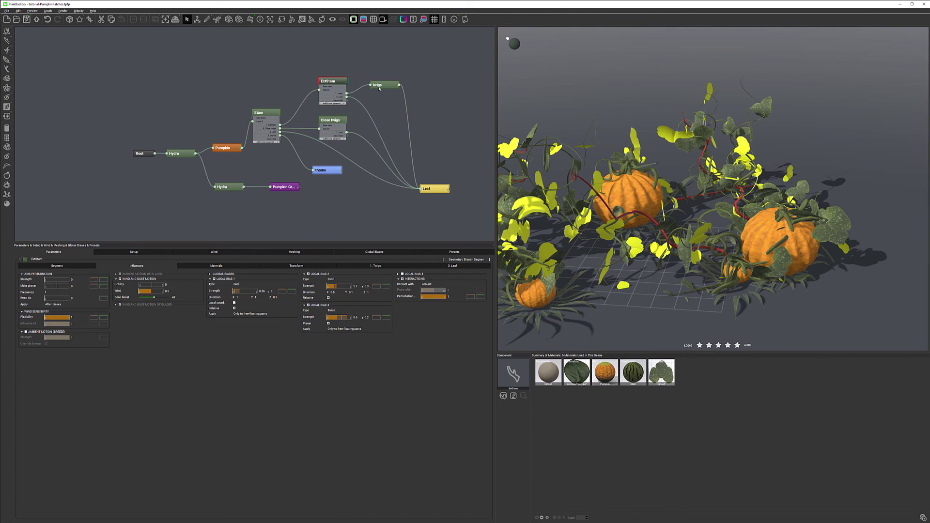
left_click(402, 279)
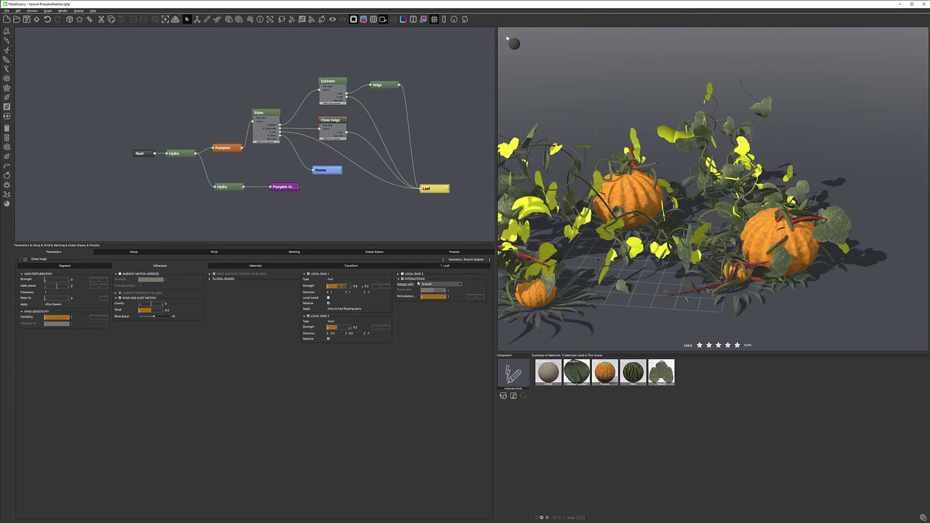
left_click(334, 173)
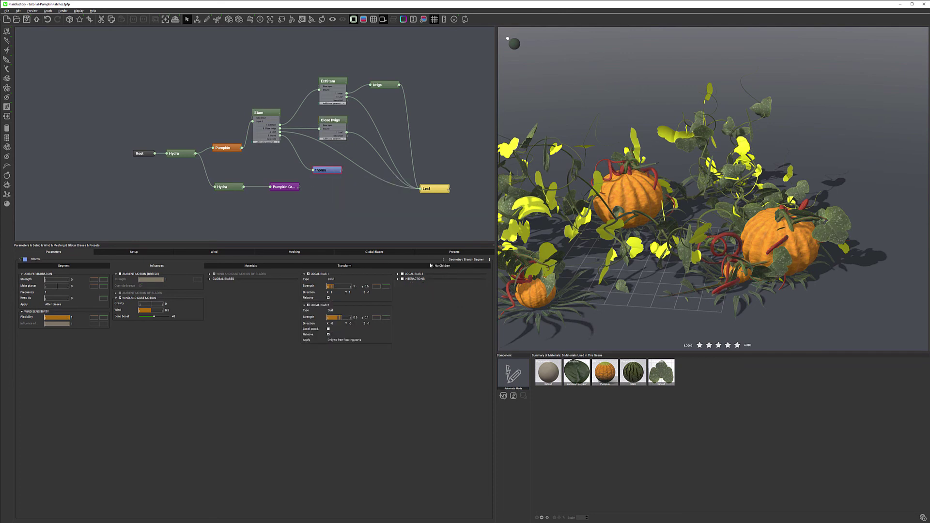
left_click(402, 279)
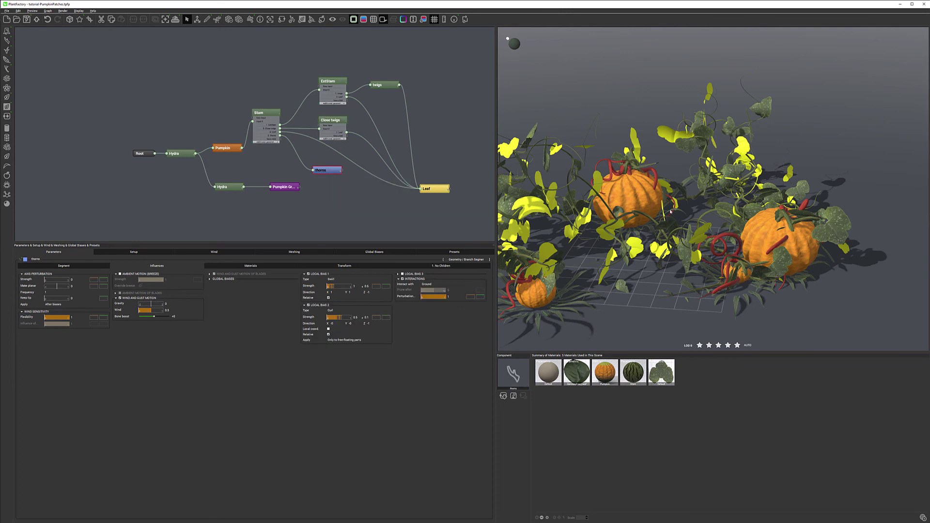
Generate several new seeds for the plant to compare its random variations.
left_click(64, 265)
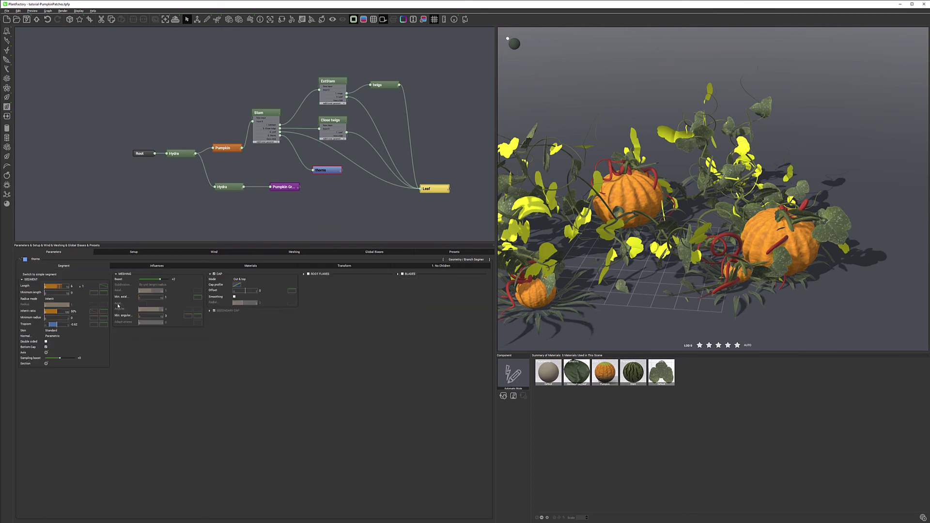
left_click(134, 252)
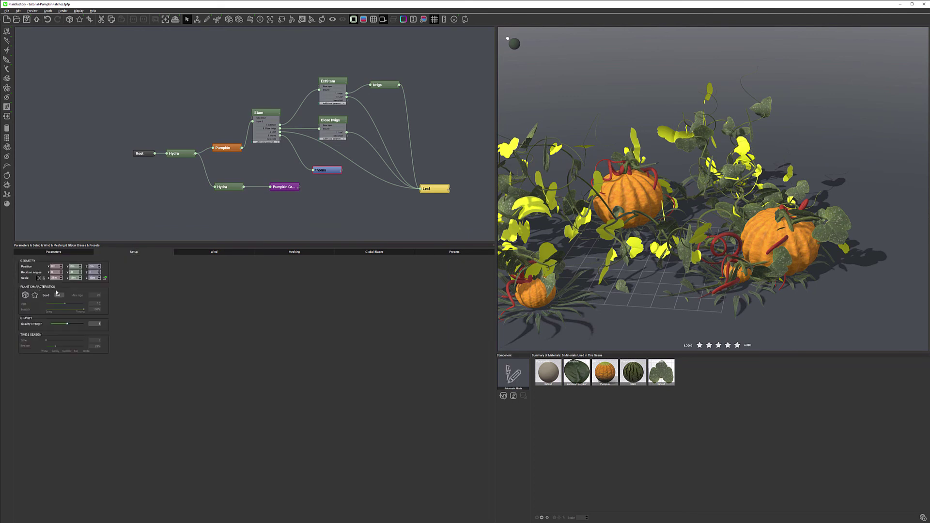
left_click(26, 295)
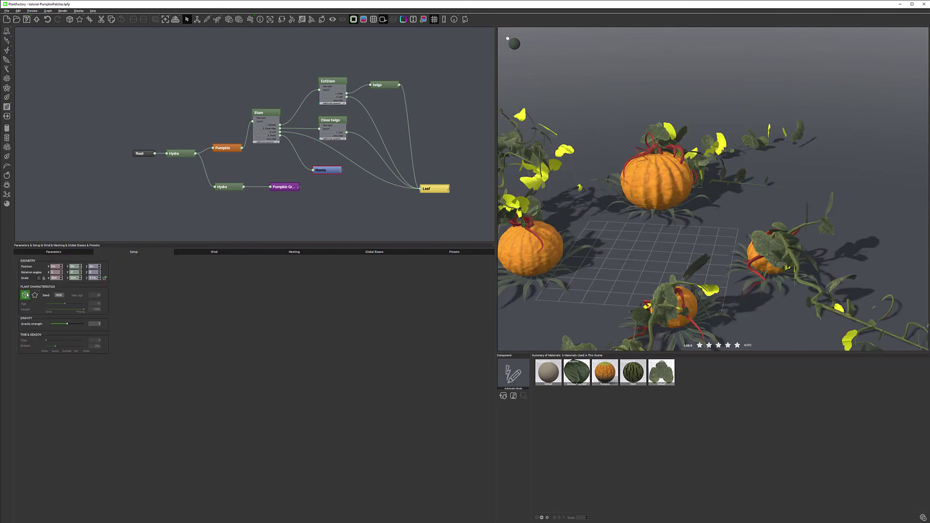
left_click(26, 295)
left_click(26, 295)
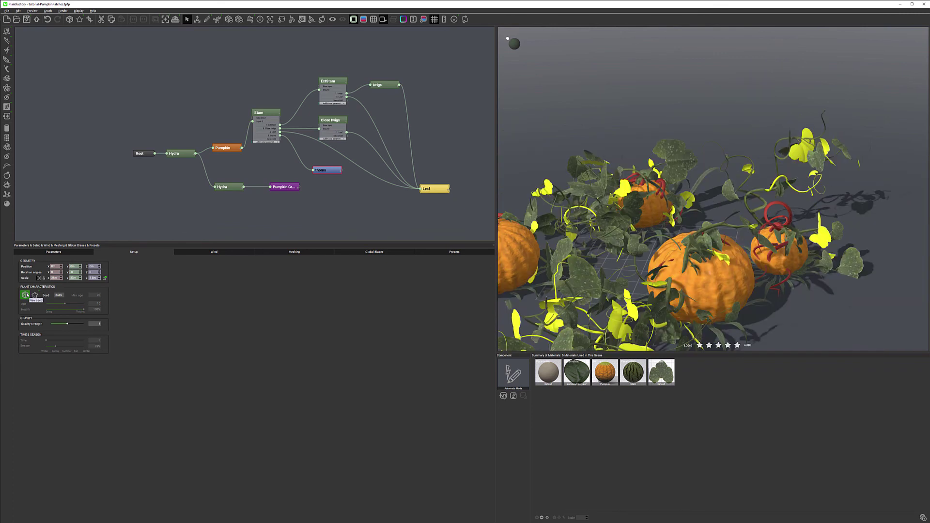
left_click(26, 295)
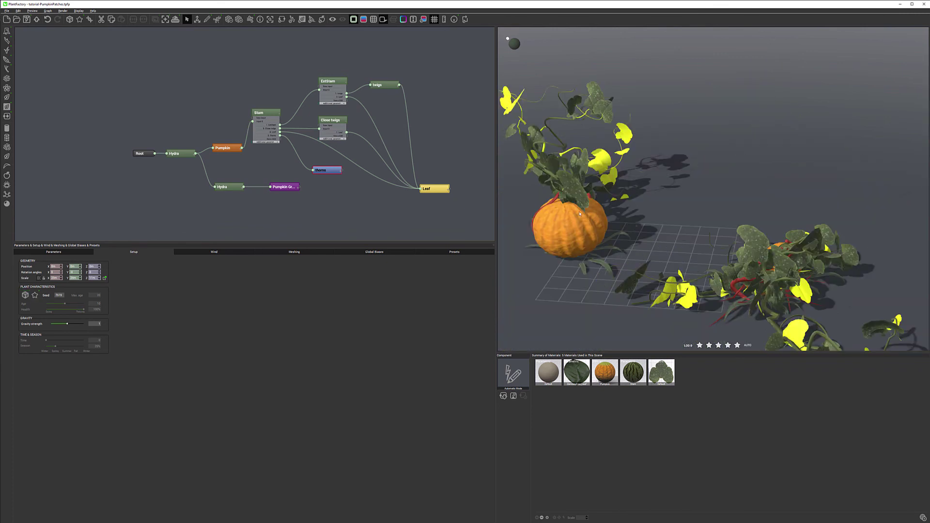
Examine from several angles how the extended stems lie along the ground around the pumpkins.
left_click_drag(726, 181, 700, 198)
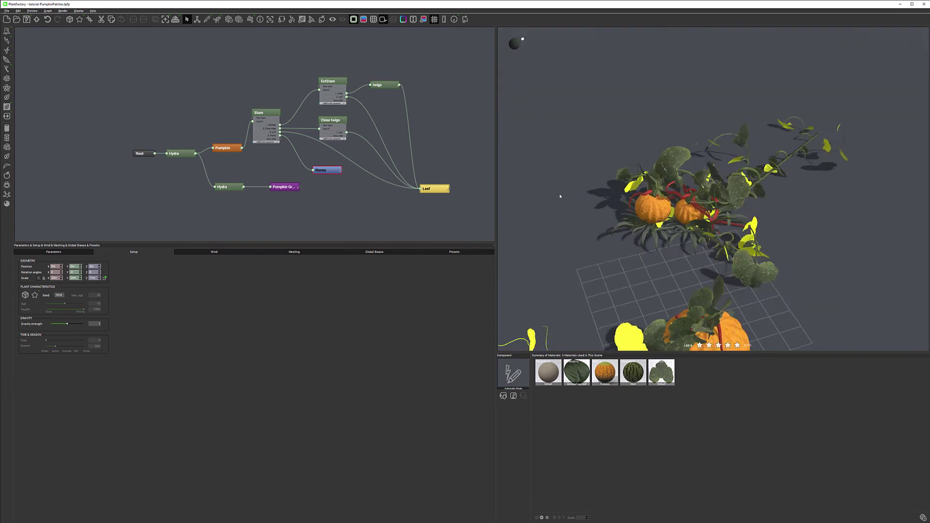
left_click_drag(865, 260, 554, 168)
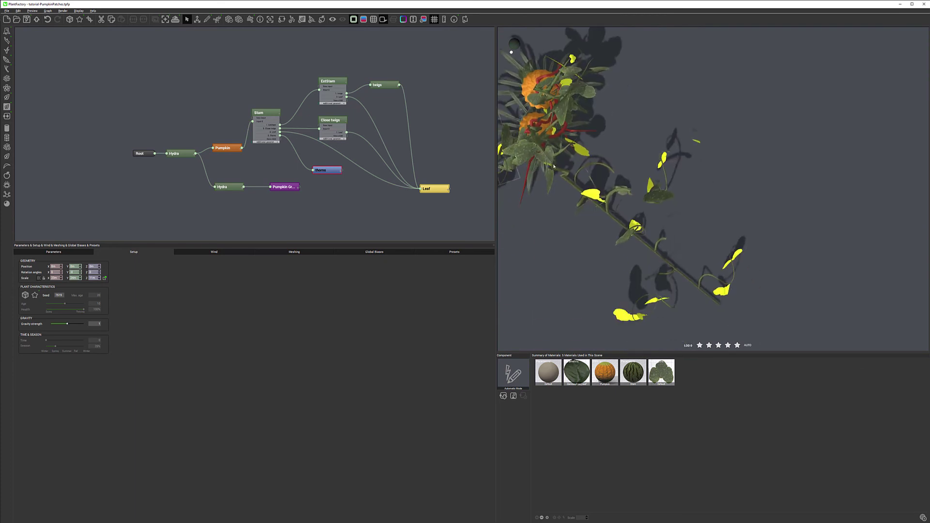
left_click_drag(571, 272, 628, 199)
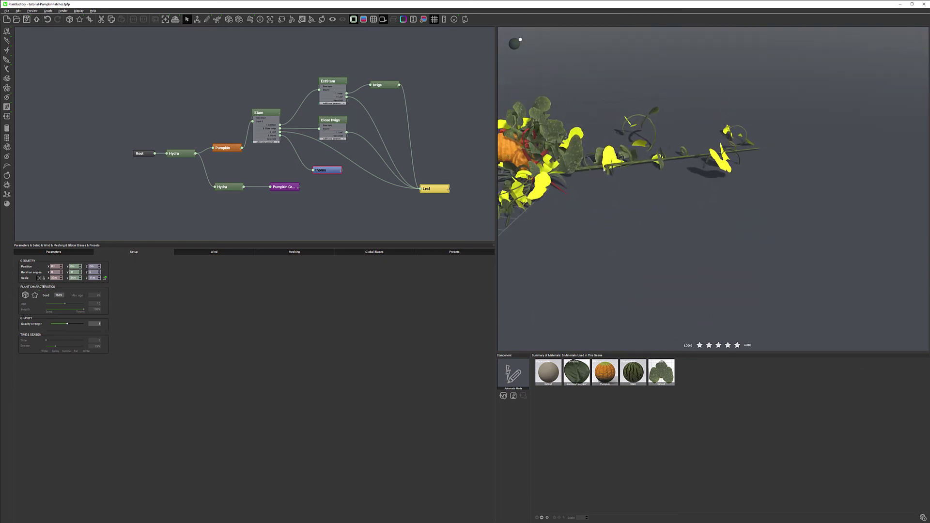
mouse_move(721, 182)
left_mouse_down()
mouse_move(682, 191)
mouse_move(721, 184)
left_mouse_up()
scroll(722, 185, "down", 8)
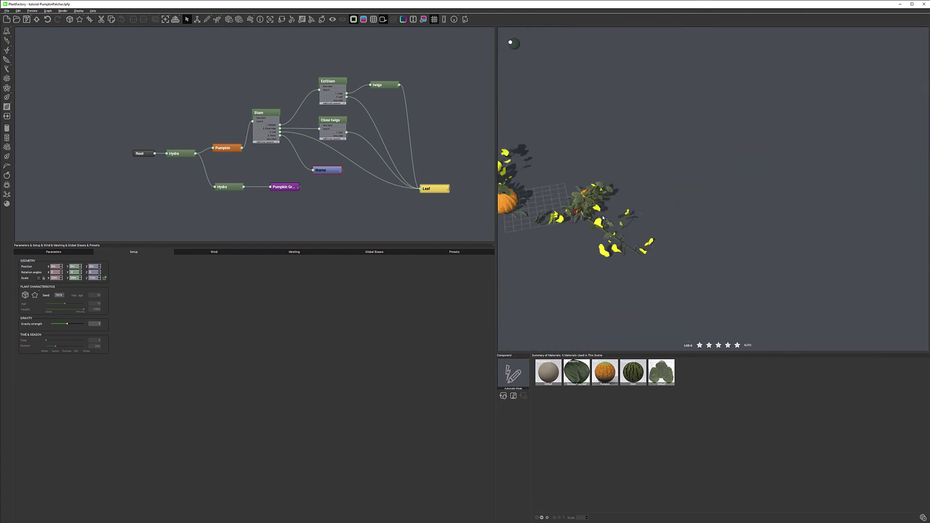
middle_click_drag(564, 220, 634, 236)
scroll(633, 236, "up", 6)
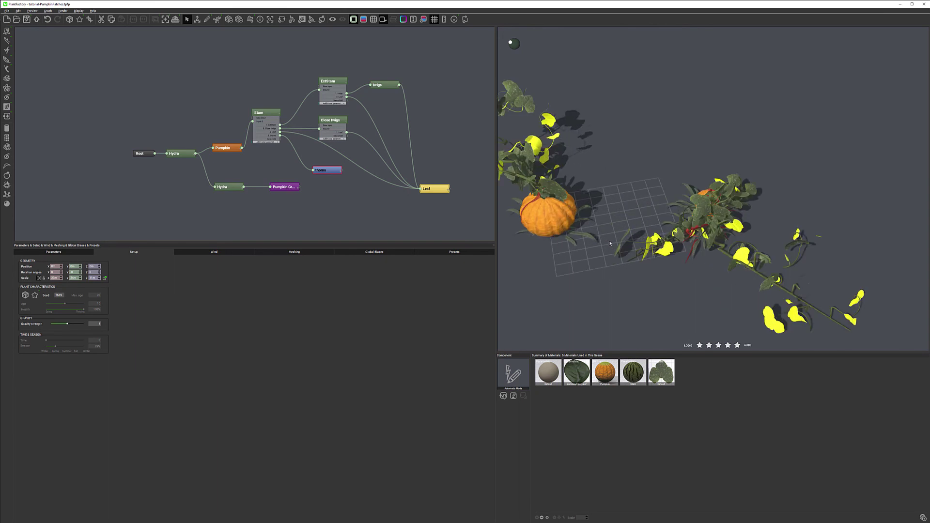
left_click_drag(627, 238, 660, 227)
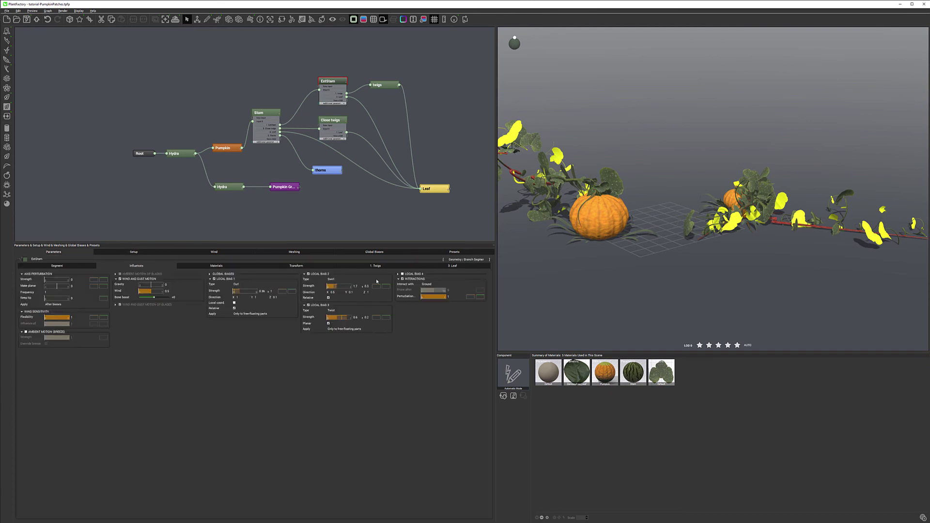
Turn off the ground interactions of the ExtStem node and generate several new seeds for the plant.
left_click(402, 279)
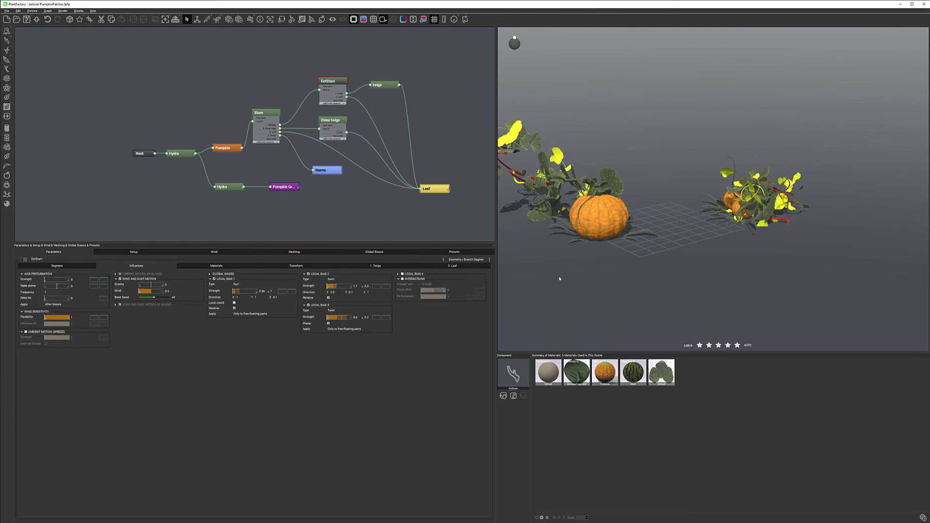
left_click(133, 252)
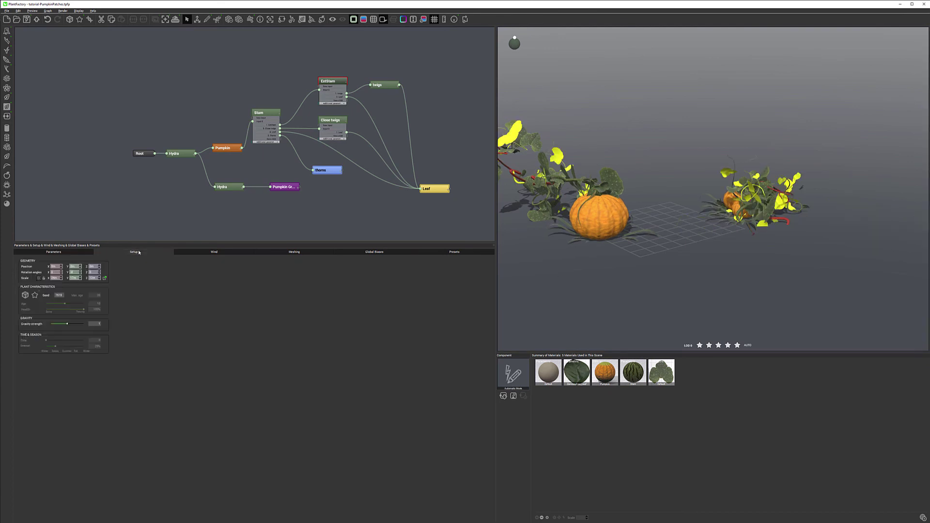
left_click(25, 296)
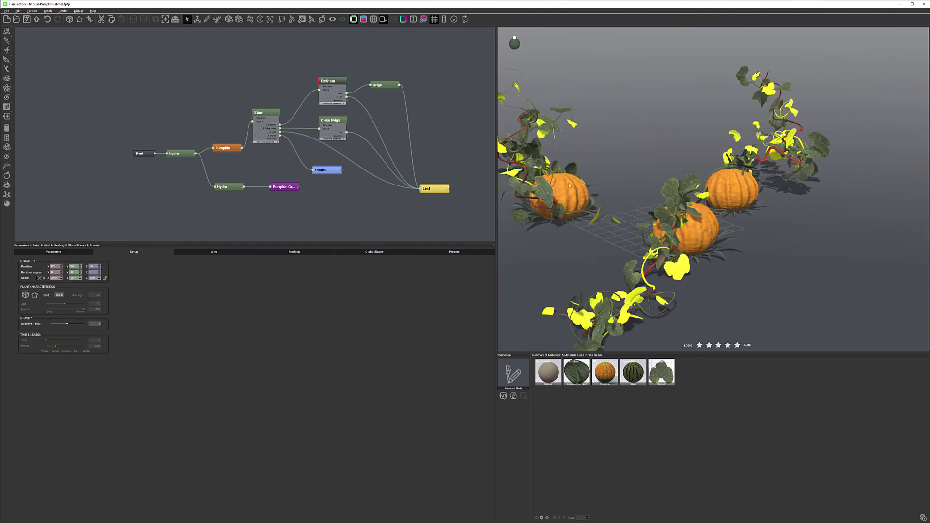
left_click_drag(772, 173, 843, 242)
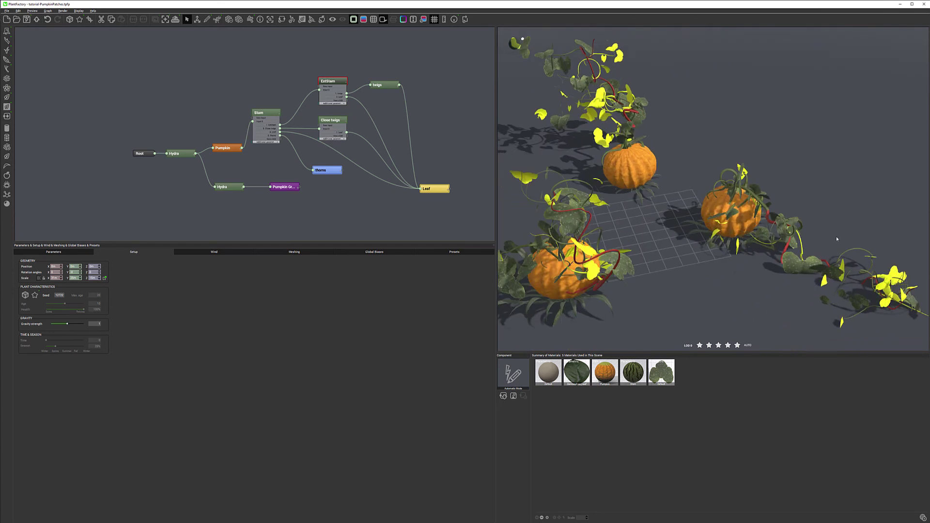
left_click(25, 296)
left_click(25, 296)
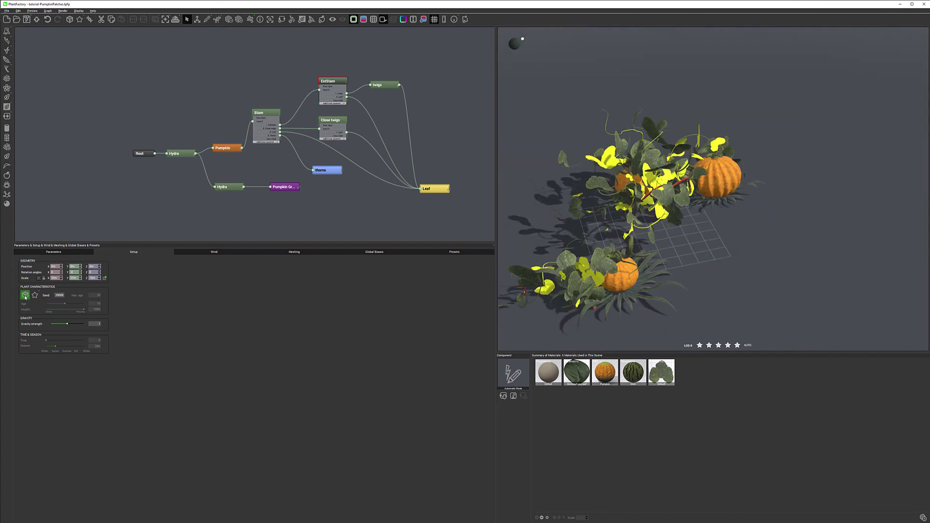
left_click(25, 296)
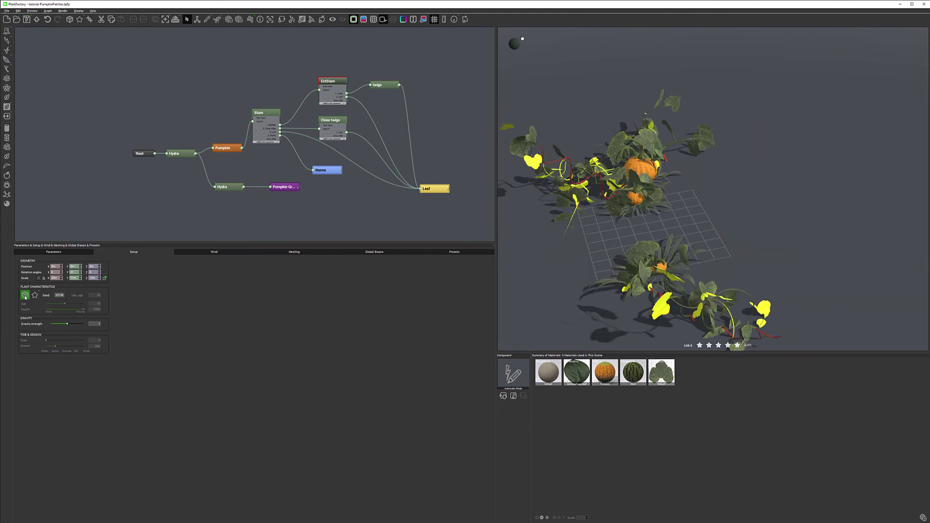
left_click(25, 296)
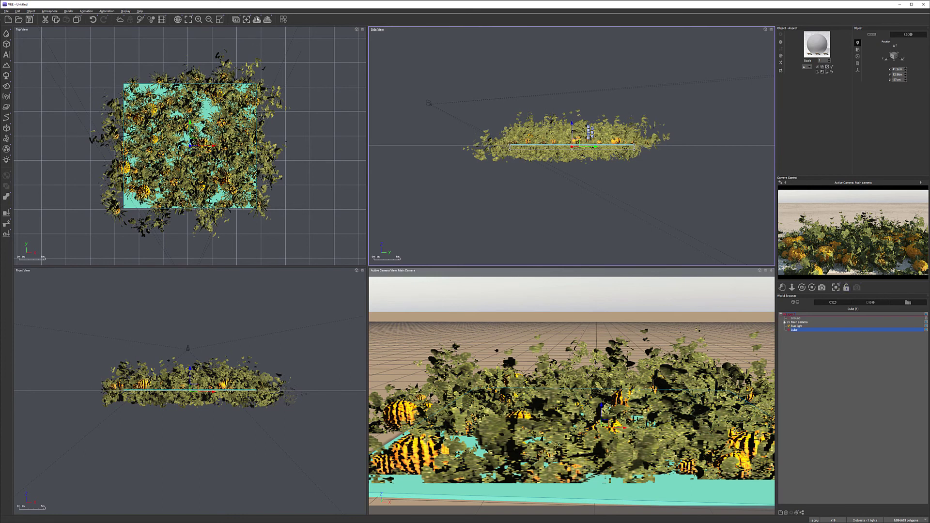
Switch back from VUE to PlantFactory and examine the vines of the new plant variation.
left_click(236, 19)
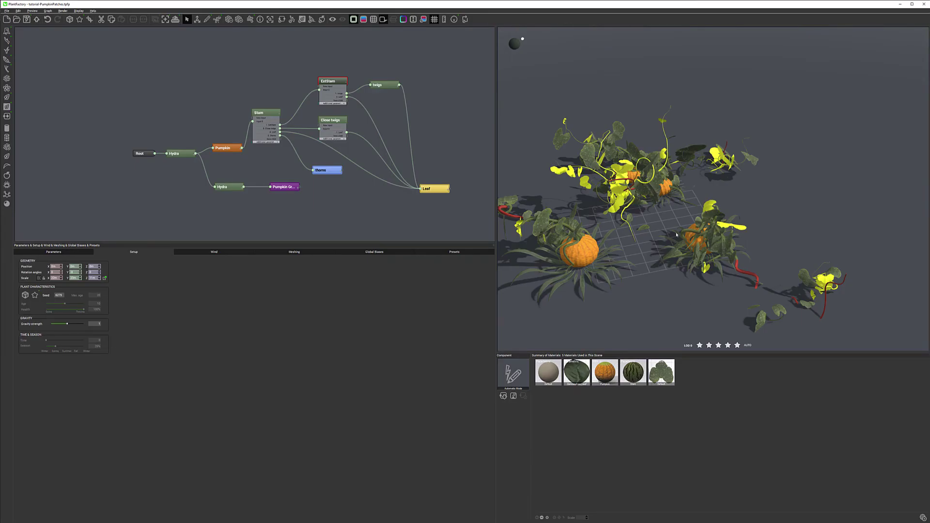
left_click_drag(676, 235, 622, 265)
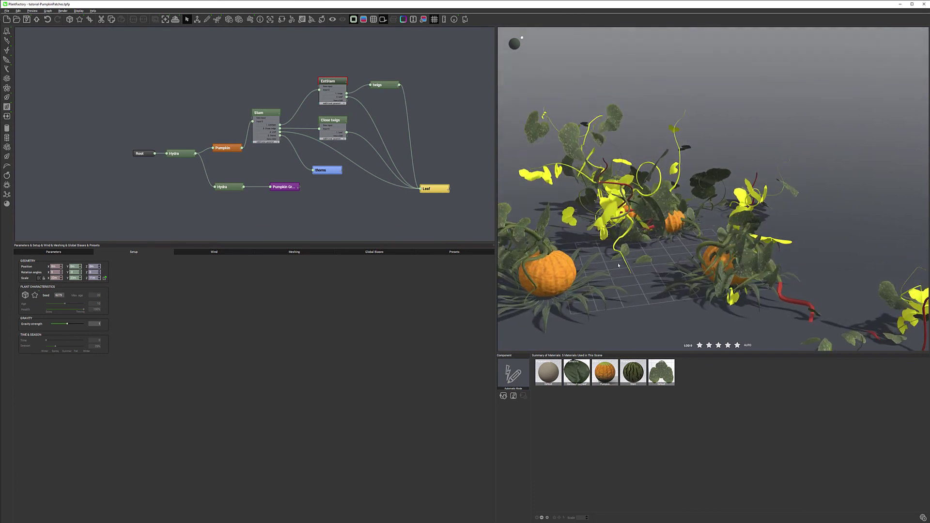